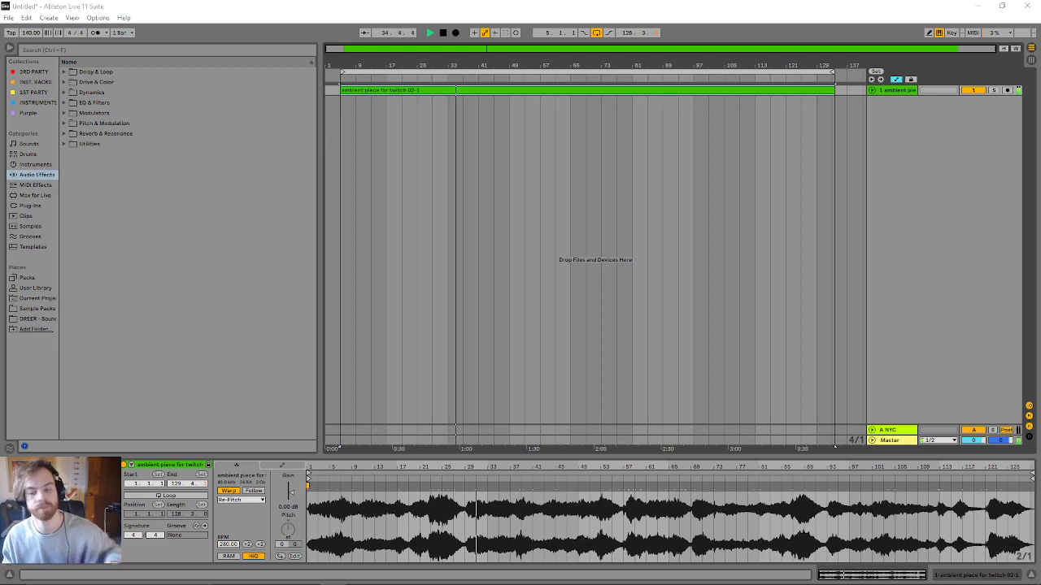
# - Unfold the ambient piece track, show its automation lane and lower the track volume to -11.0 dB
pyautogui.click(873, 91)
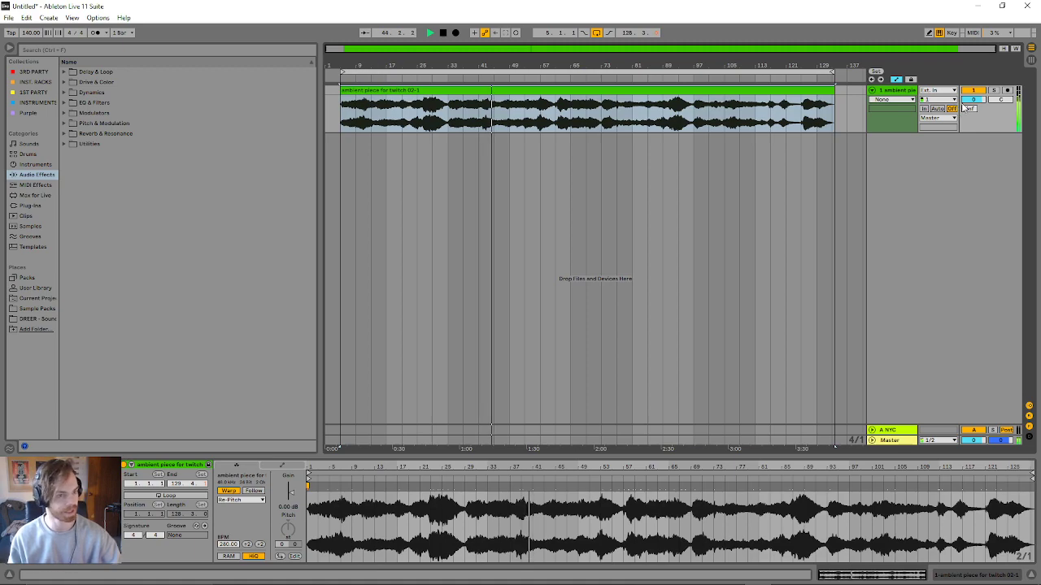
pyautogui.press('a')
pyautogui.moveTo(974, 99); pyautogui.dragTo(969, 105)
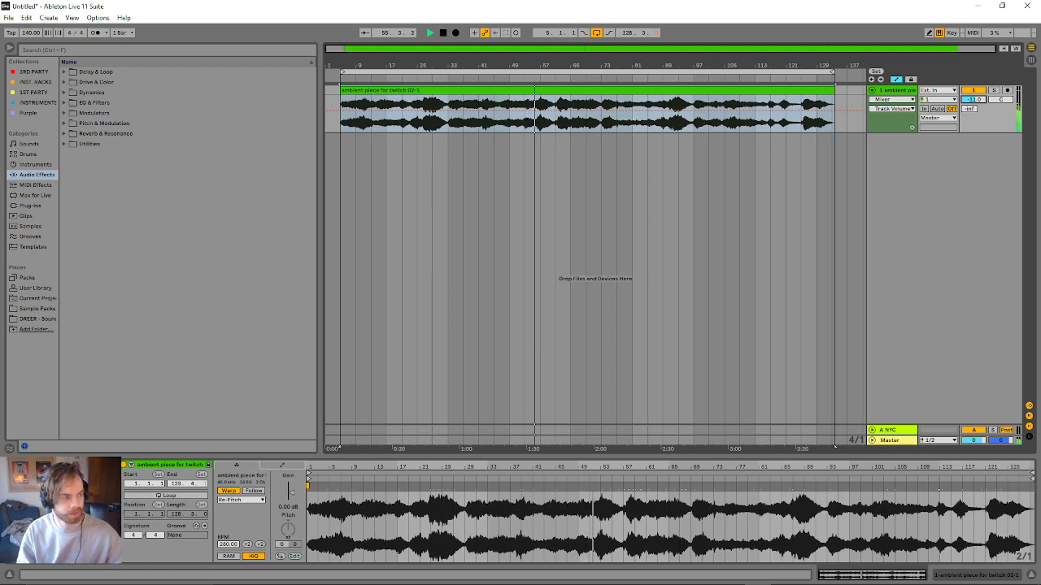
pyautogui.click(8, 17)
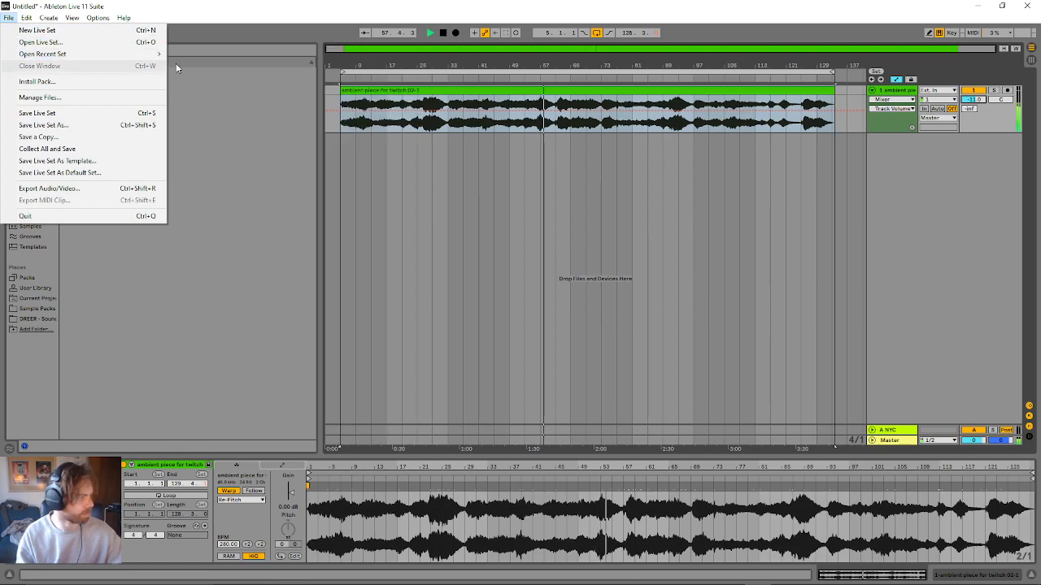
pyautogui.moveTo(156, 55)
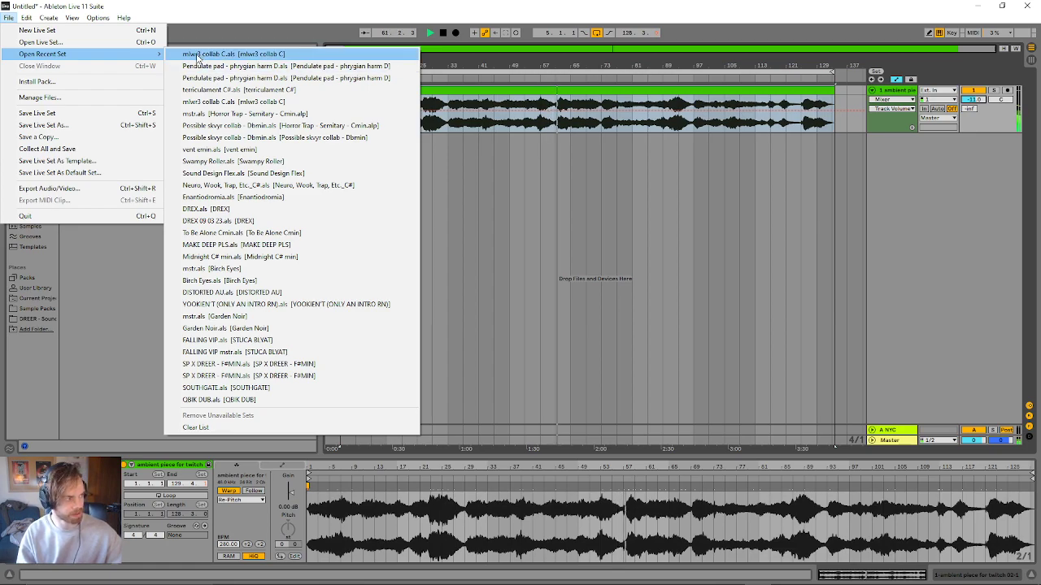
pyautogui.click(131, 274)
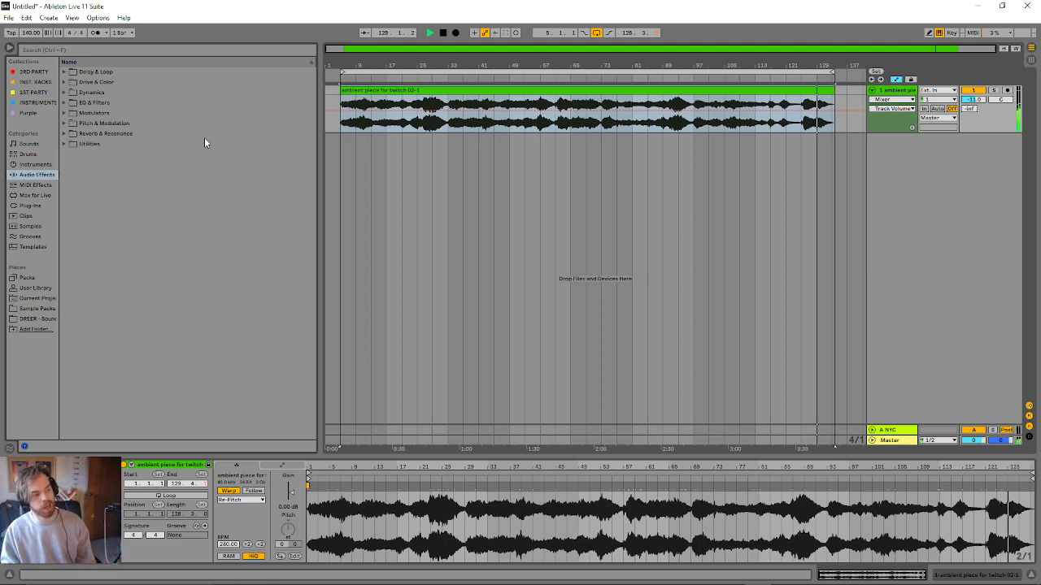
# - Open the recent set "Pendulate pad - phrygian harm D.als" without saving the untitled set
pyautogui.click(8, 17)
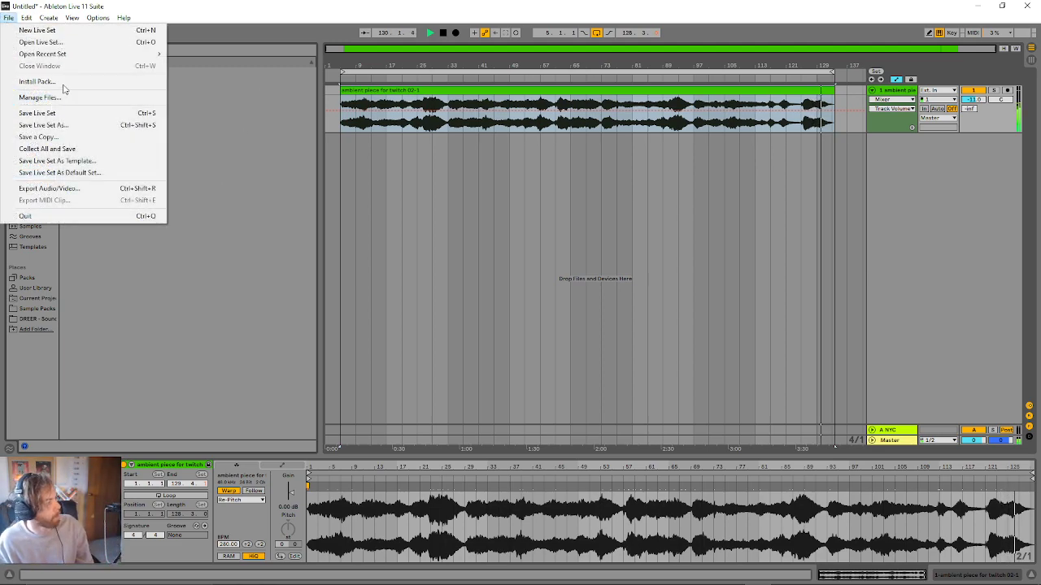
pyautogui.moveTo(74, 57)
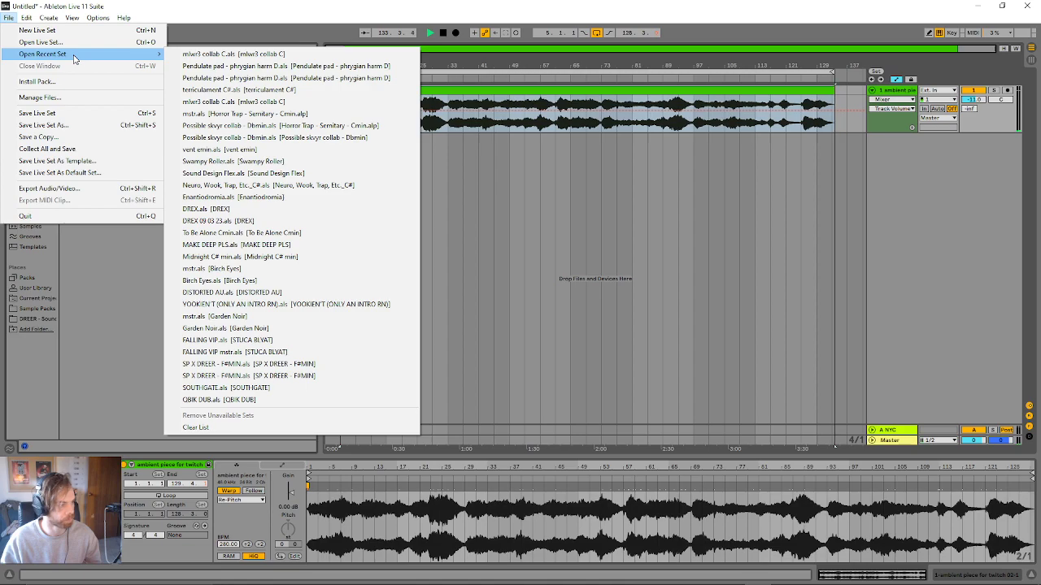
pyautogui.click(218, 70)
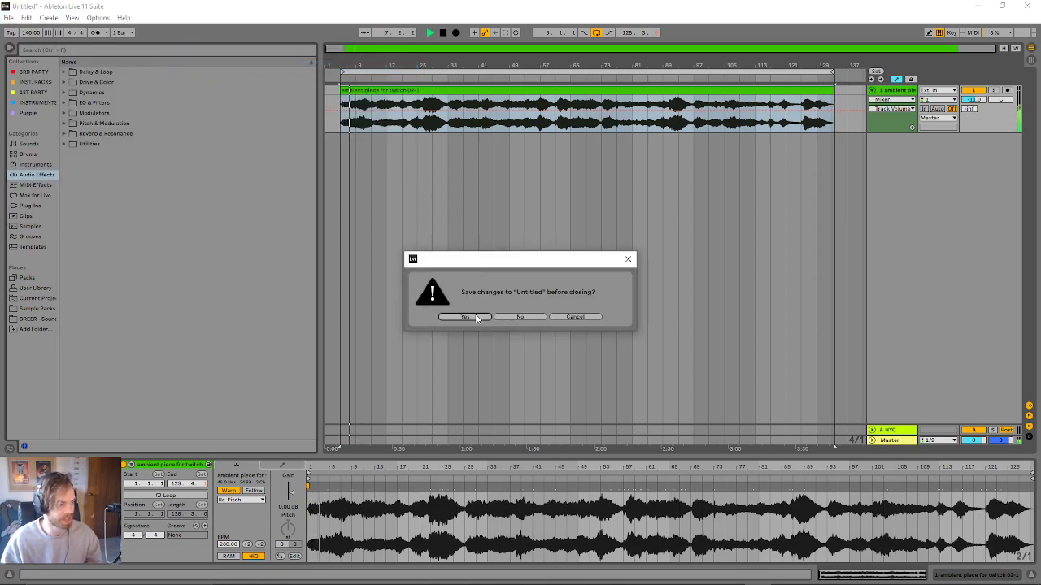
pyautogui.click(506, 318)
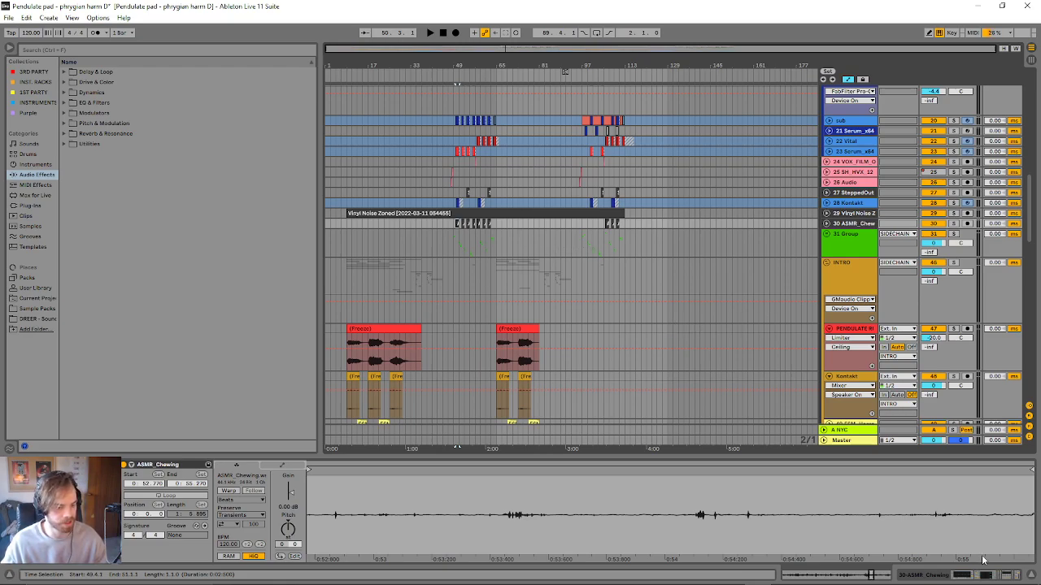
# - Bring the Task Manager window into view to check processor and memory use, and move it off the screen again
pyautogui.moveTo(819, 582)
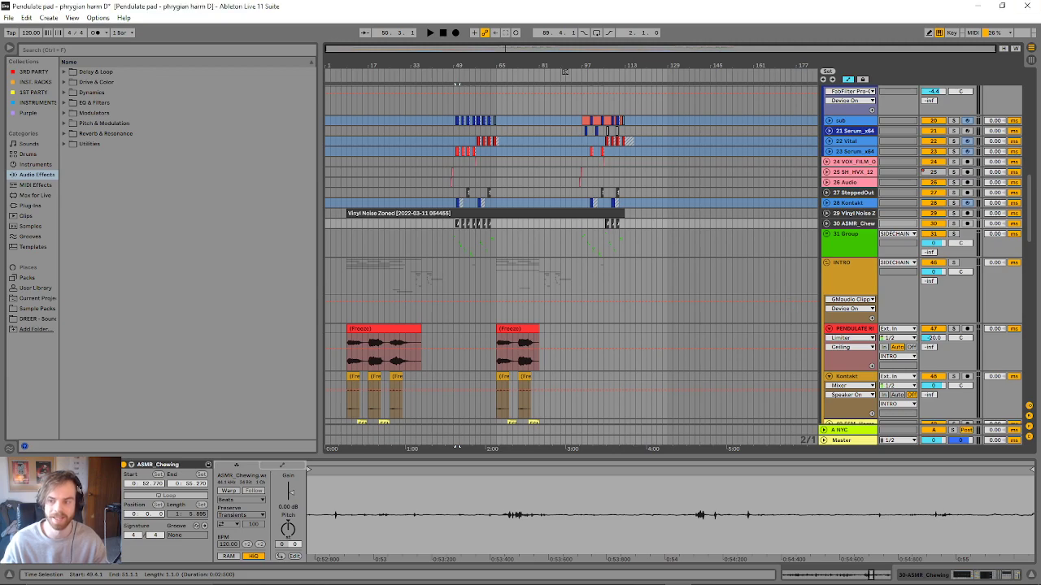
pyautogui.moveTo(1040, 228); pyautogui.dragTo(644, 136)
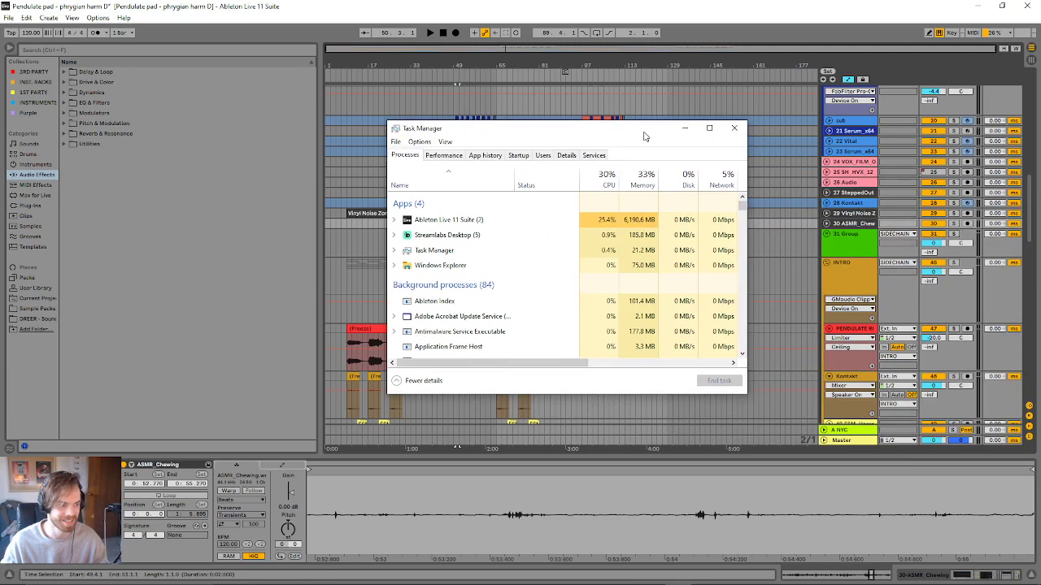
pyautogui.scroll(-1, 644, 135)
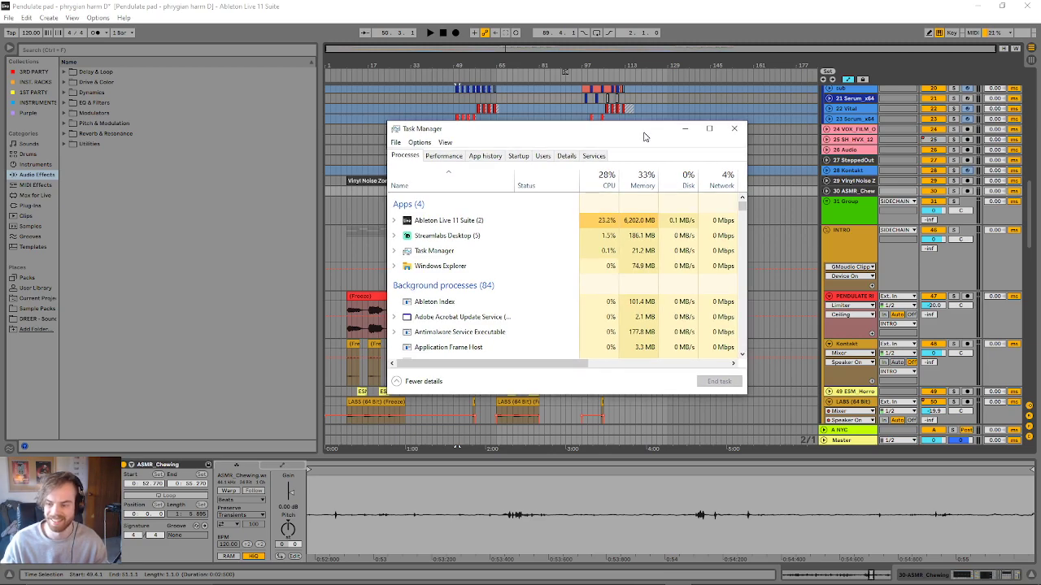
pyautogui.moveTo(644, 136); pyautogui.dragTo(1040, 136)
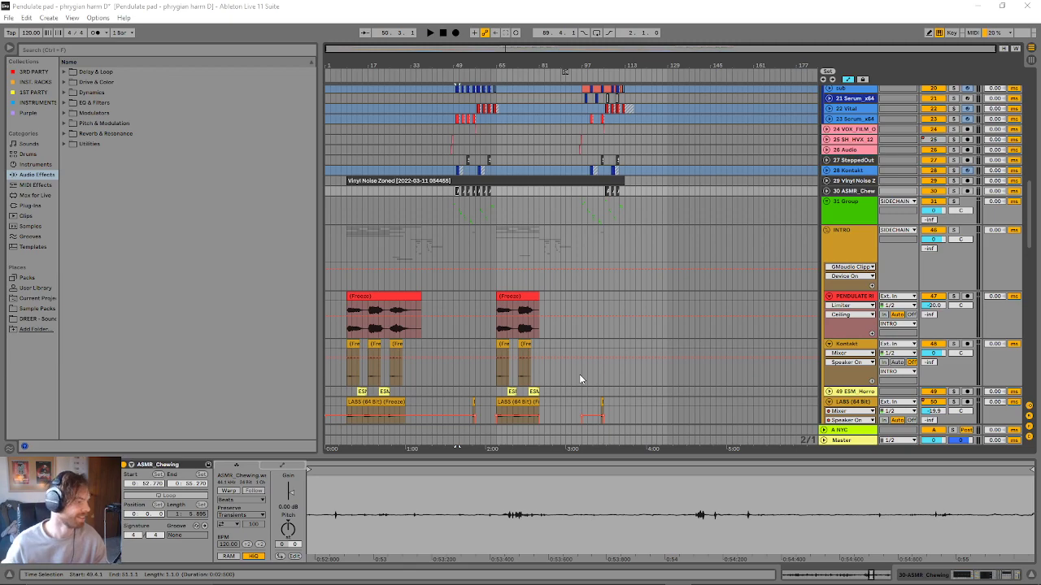
pyautogui.scroll(10, 566, 377)
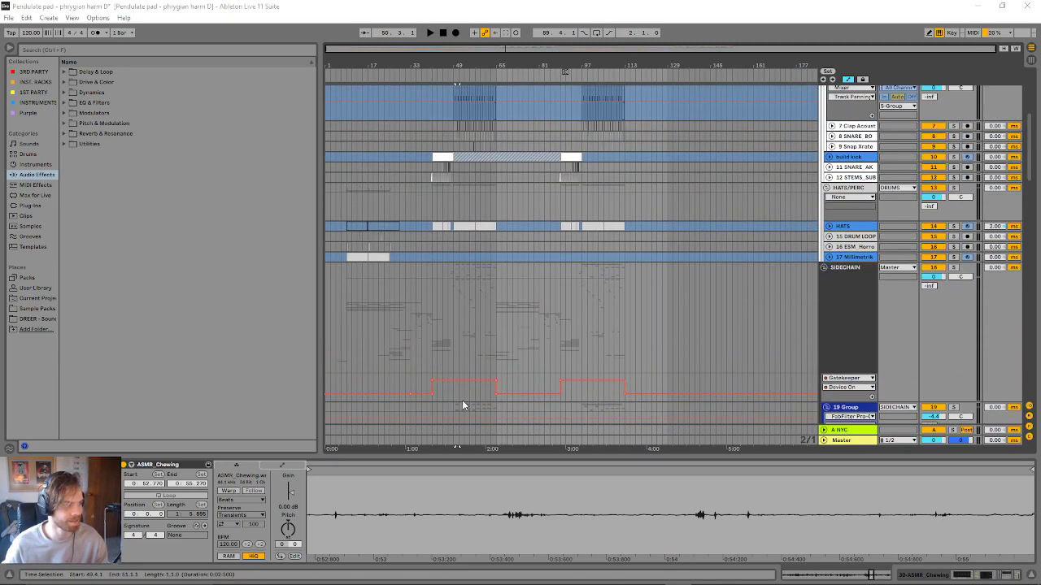
pyautogui.scroll(5, 464, 401)
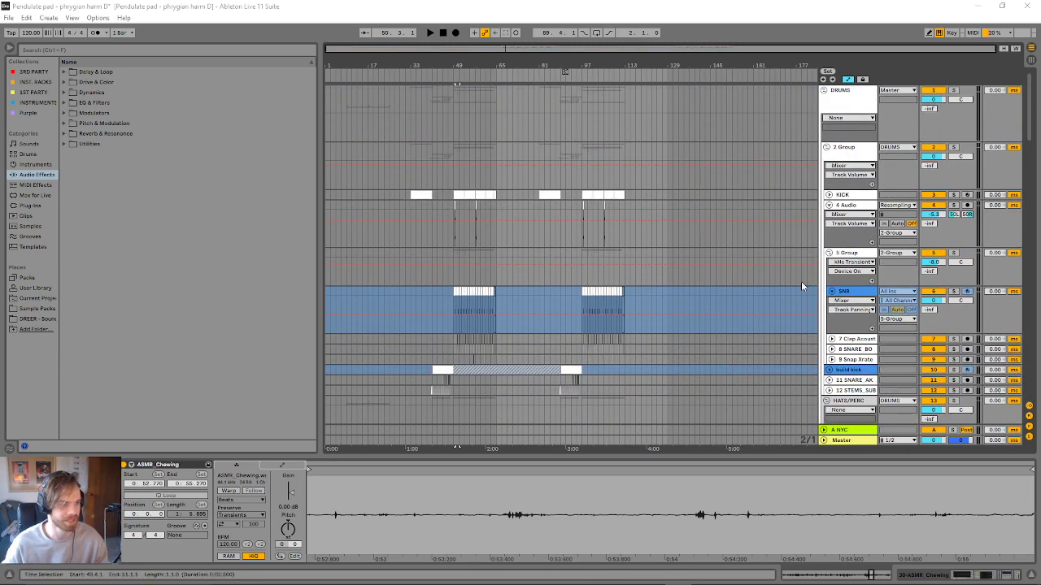
pyautogui.click(826, 148)
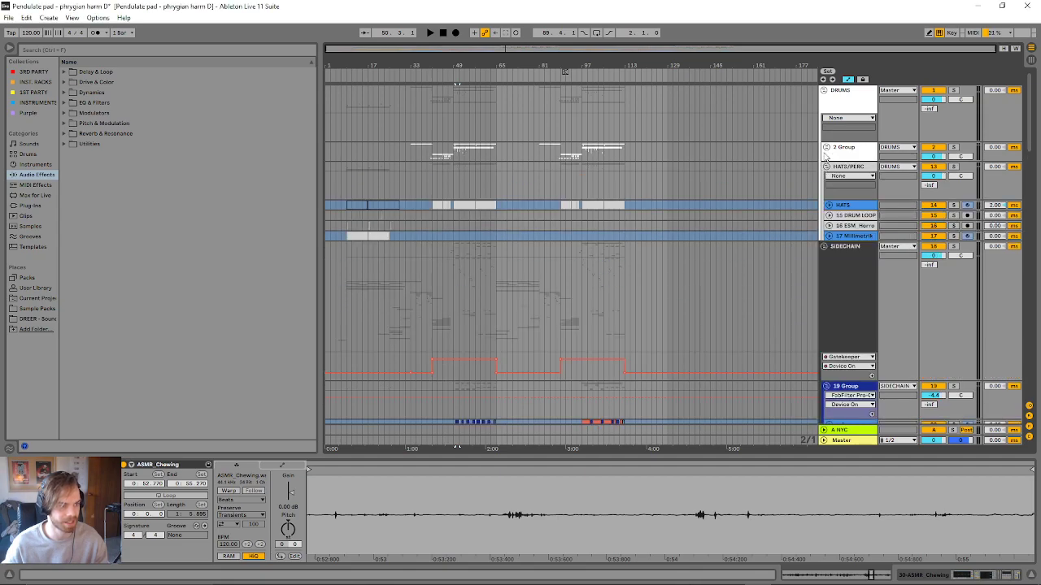
pyautogui.click(824, 151)
pyautogui.scroll(-1, 824, 151)
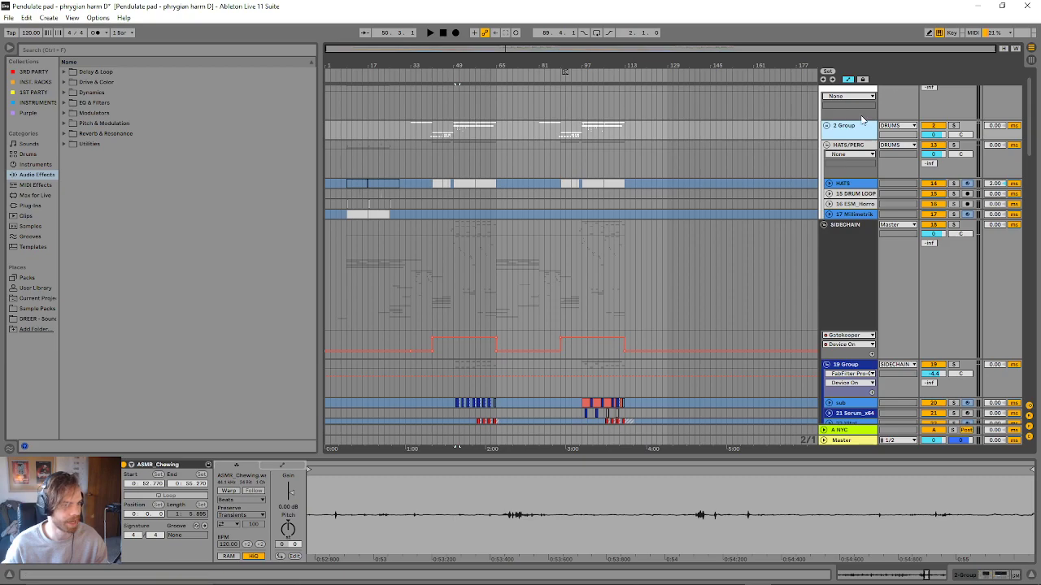
pyautogui.click(828, 127)
# - Collapse the 5 Group of snare tracks nested in 2 Group of the drums
pyautogui.scroll(-1, 474, 344)
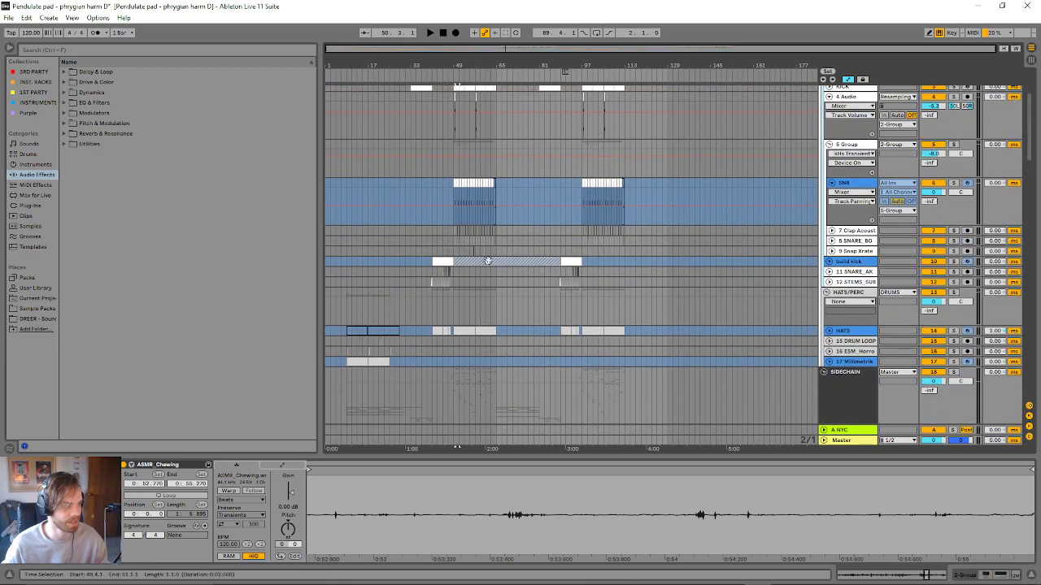
pyautogui.click(828, 147)
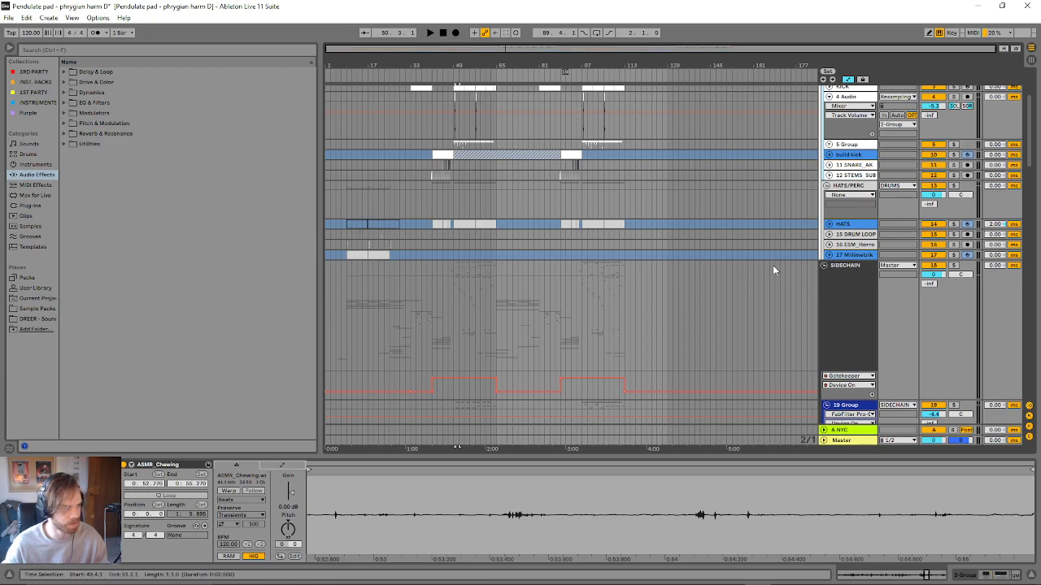
# - Look through the arrangement from the HATS/PERC tracks past the SIDECHAIN and INTRO groups to the tracks of 54 Group
pyautogui.scroll(-5, 730, 283)
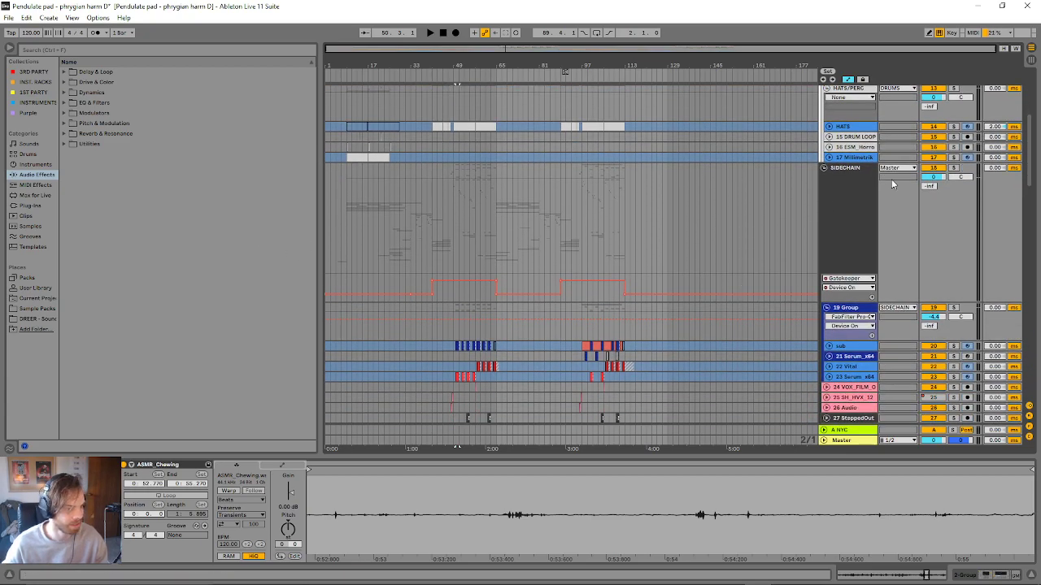
pyautogui.scroll(3, 875, 192)
pyautogui.scroll(-2, 695, 298)
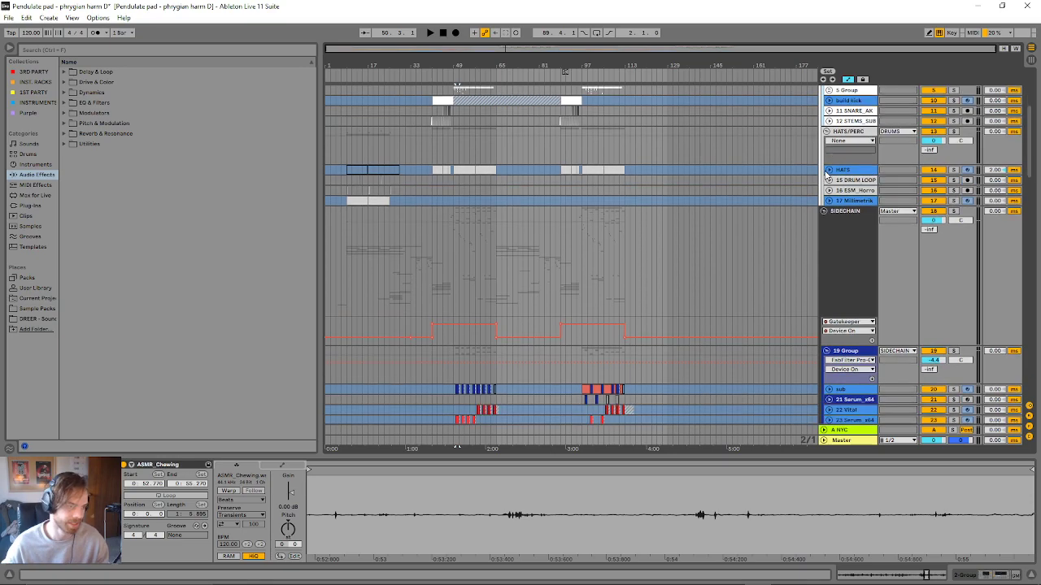
pyautogui.scroll(-3, 688, 308)
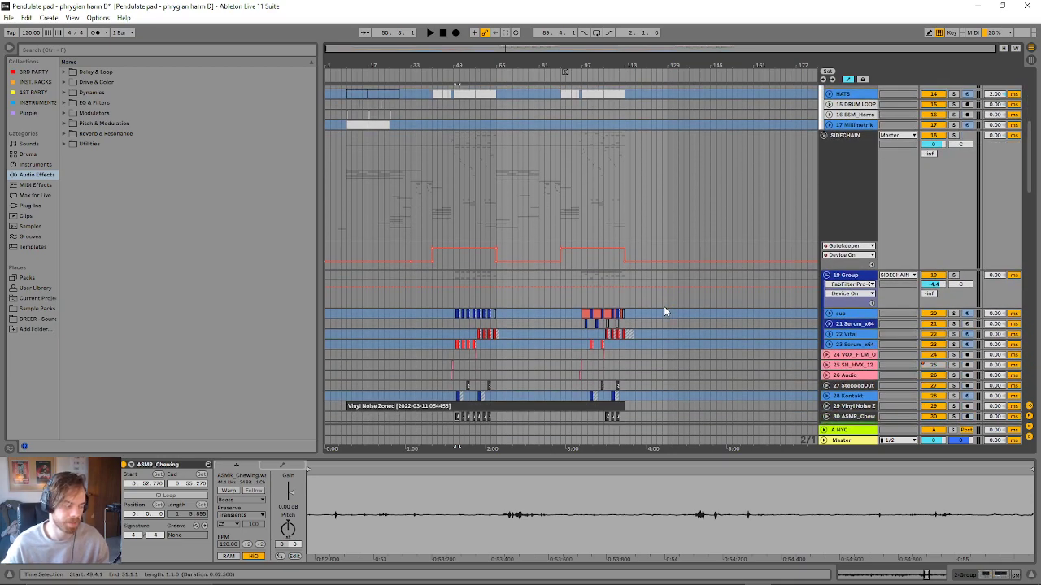
pyautogui.scroll(-5, 664, 305)
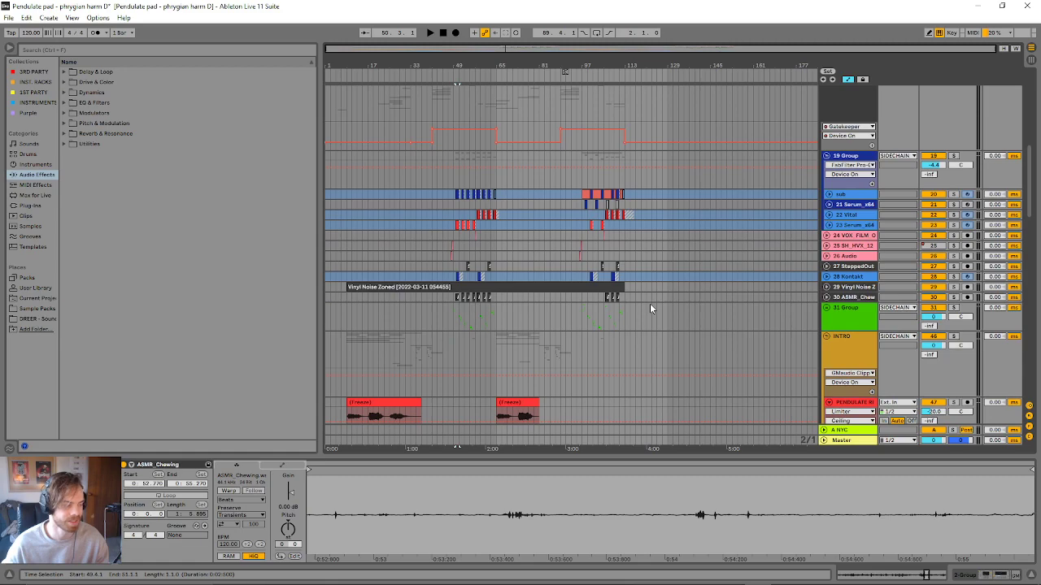
pyautogui.scroll(-3, 650, 308)
pyautogui.scroll(-6, 618, 297)
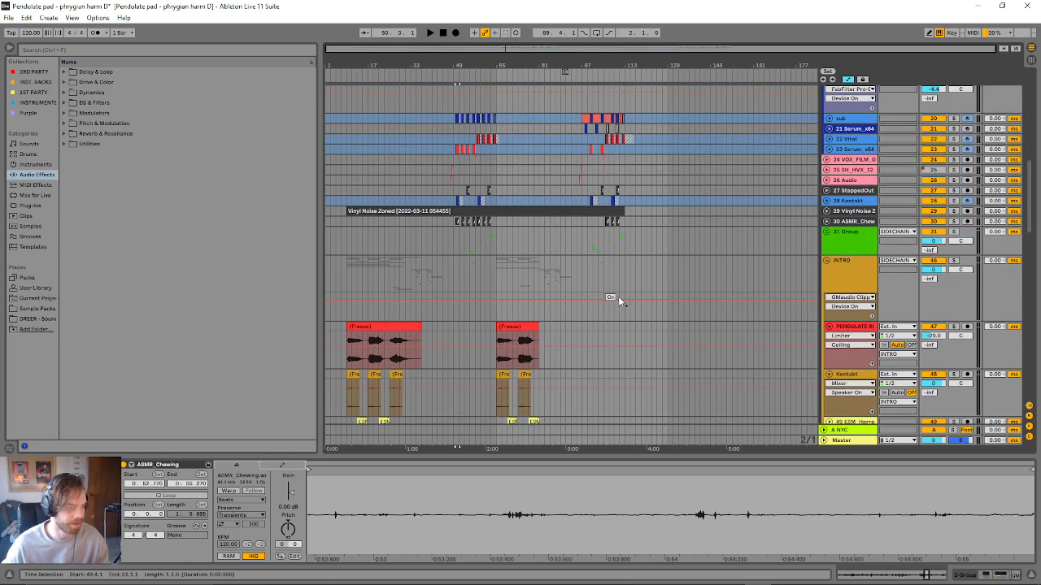
pyautogui.scroll(-5, 618, 301)
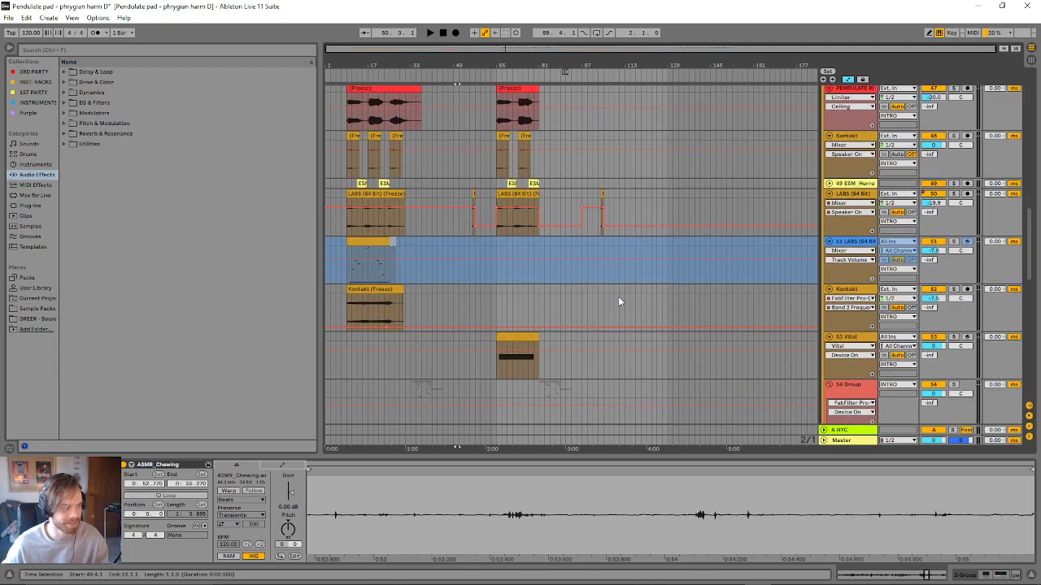
pyautogui.scroll(-3, 618, 301)
pyautogui.scroll(-3, 527, 315)
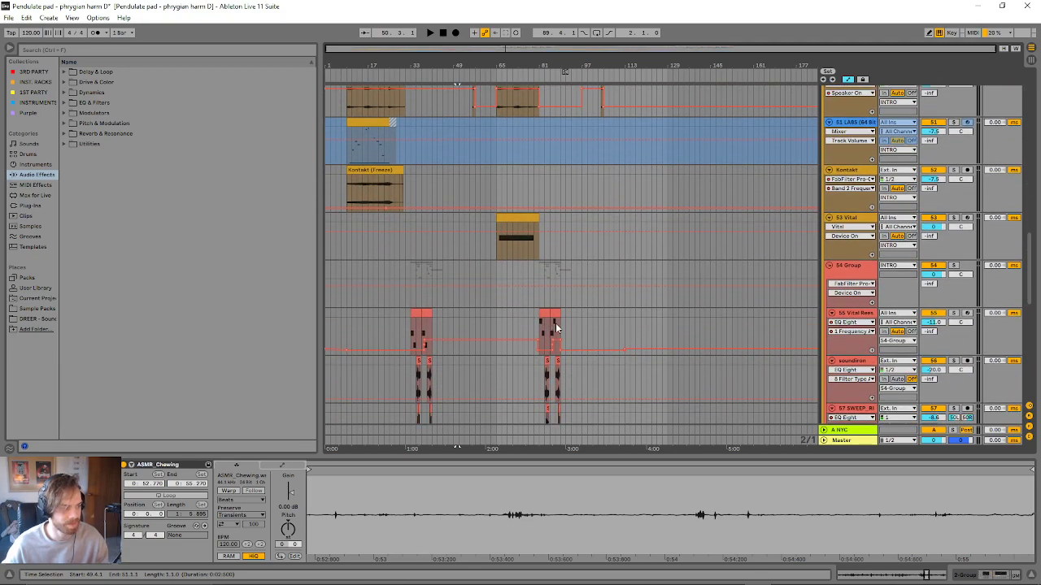
pyautogui.scroll(12, 556, 328)
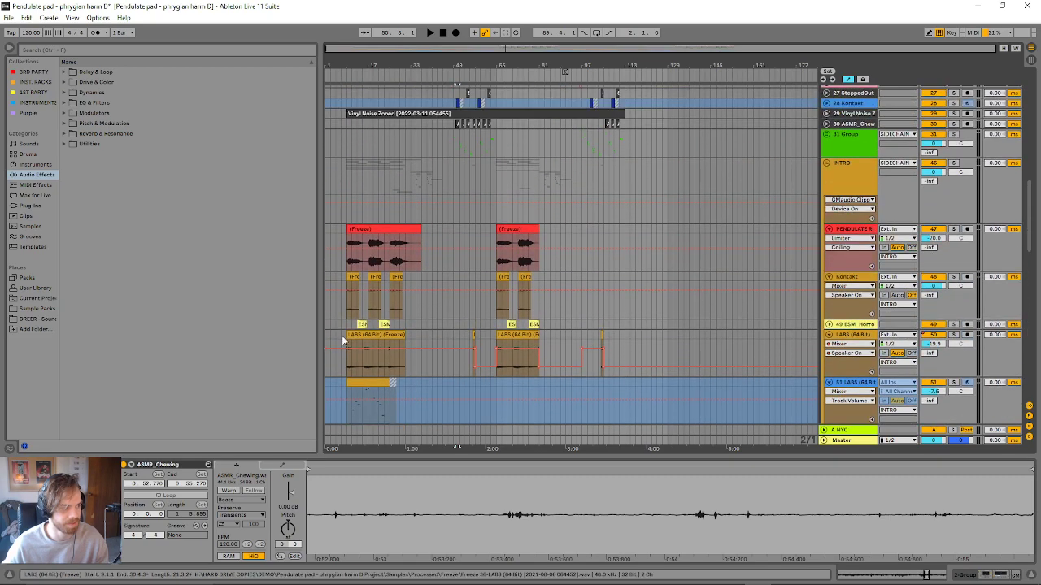
pyautogui.scroll(3, 488, 211)
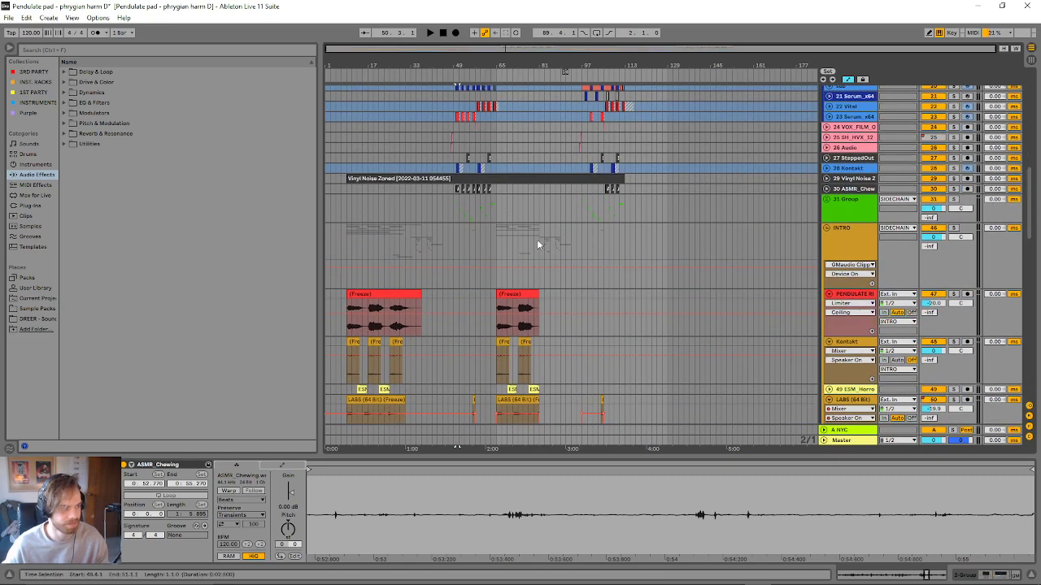
pyautogui.scroll(-10, 537, 244)
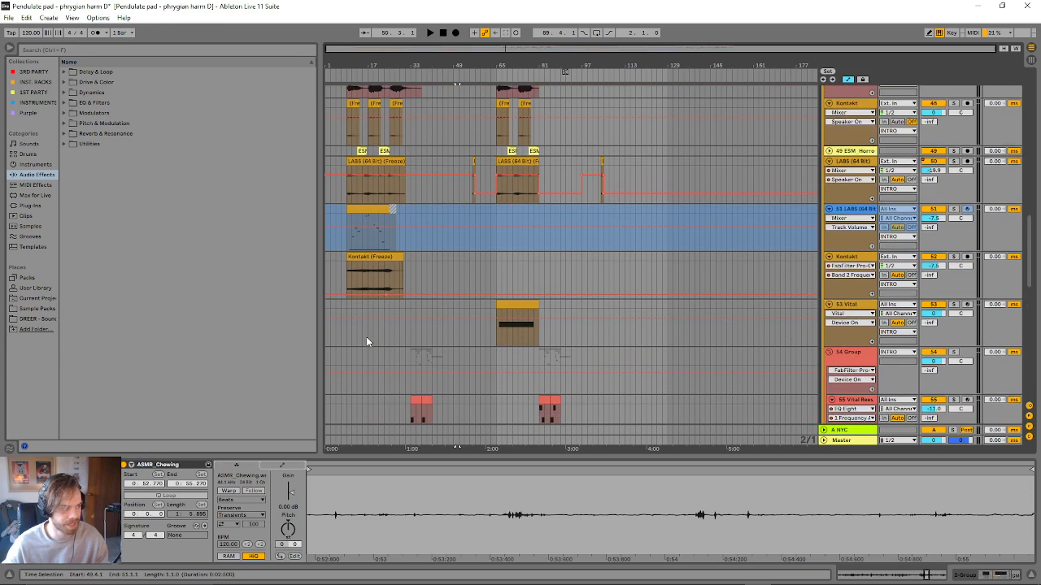
pyautogui.scroll(-6, 366, 340)
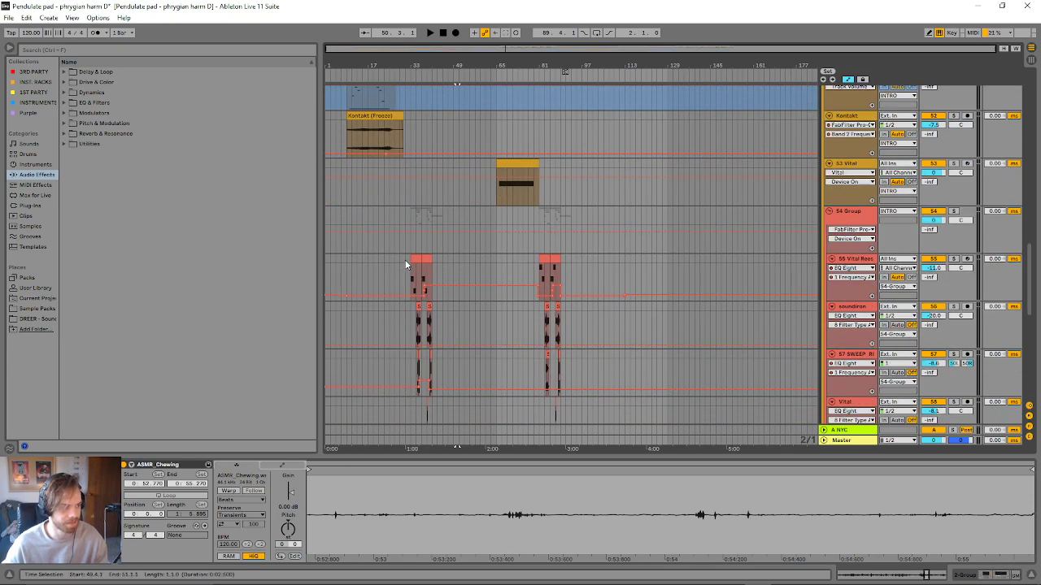
# - Play the arrangement from the first Vital Reese clip at bar 33 and display that track's device chain
pyautogui.click(416, 260)
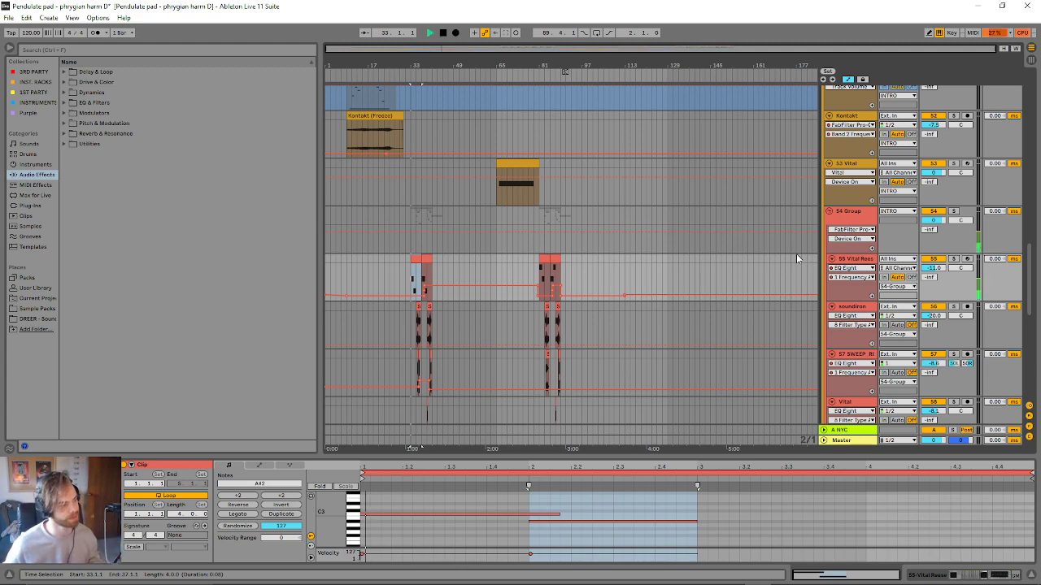
pyautogui.press('space')
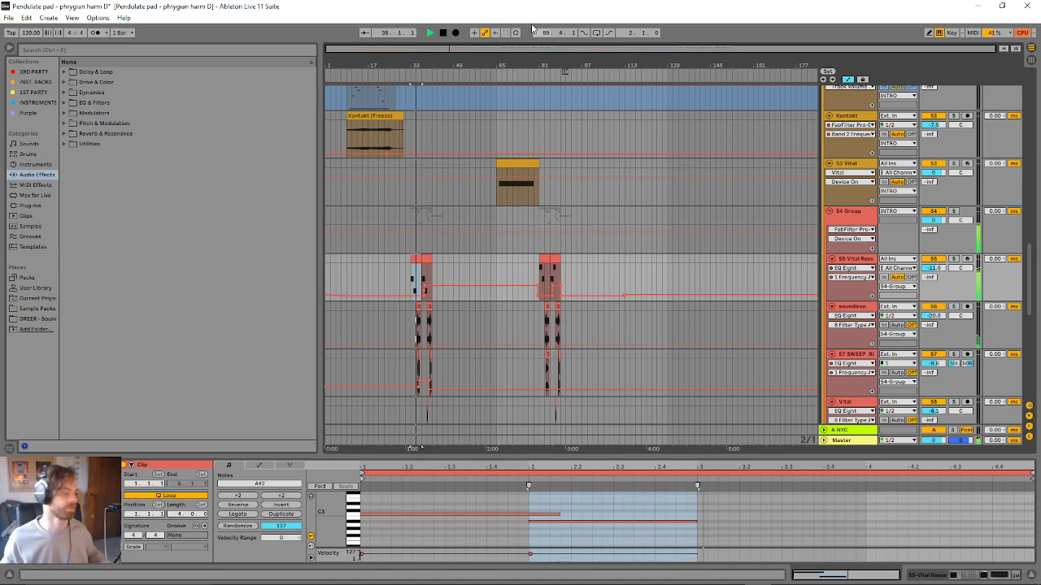
pyautogui.scroll(-5, 504, 155)
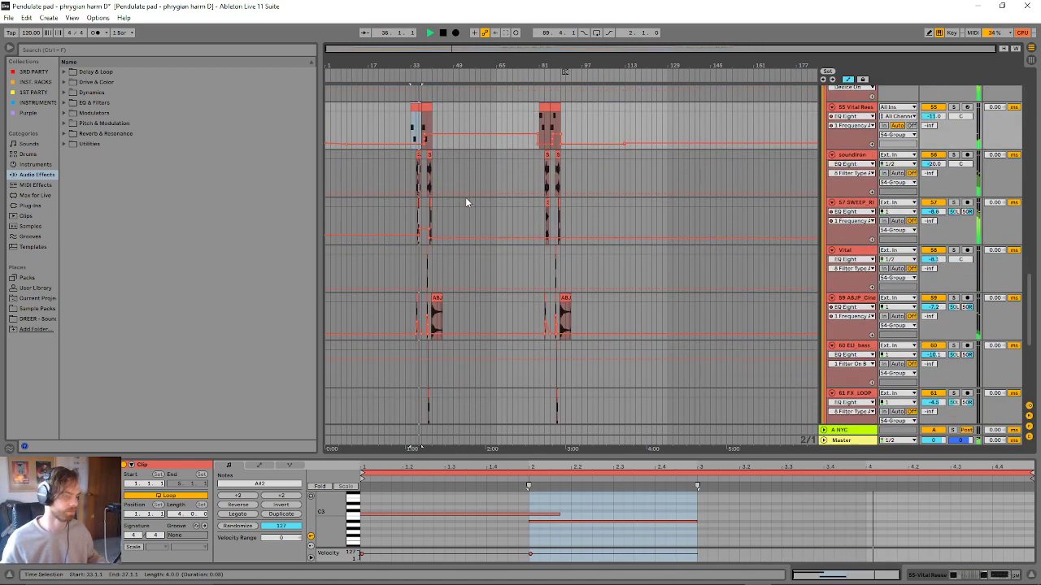
pyautogui.scroll(2, 378, 258)
pyautogui.scroll(2, 377, 259)
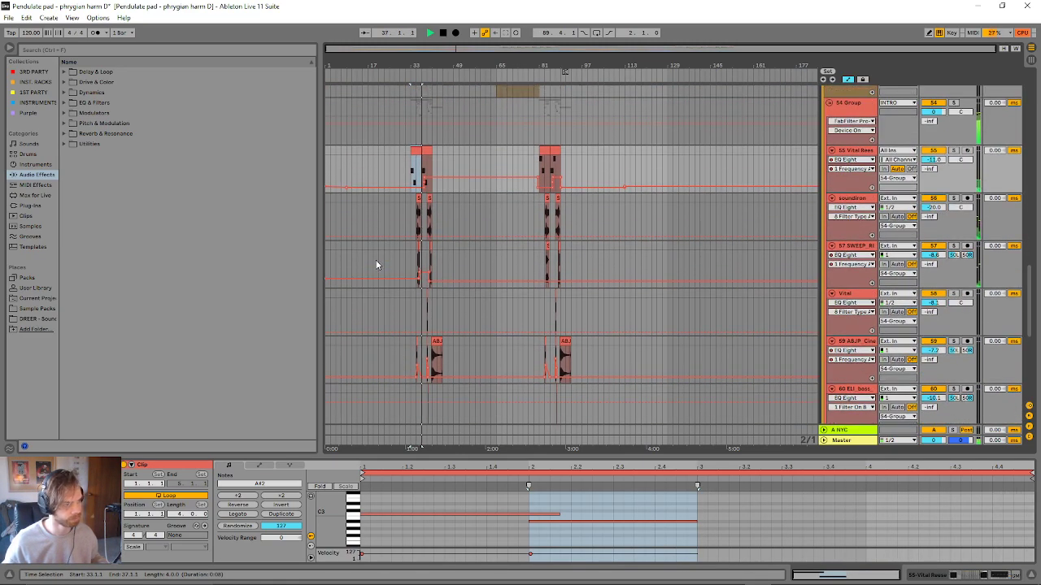
pyautogui.click(869, 156)
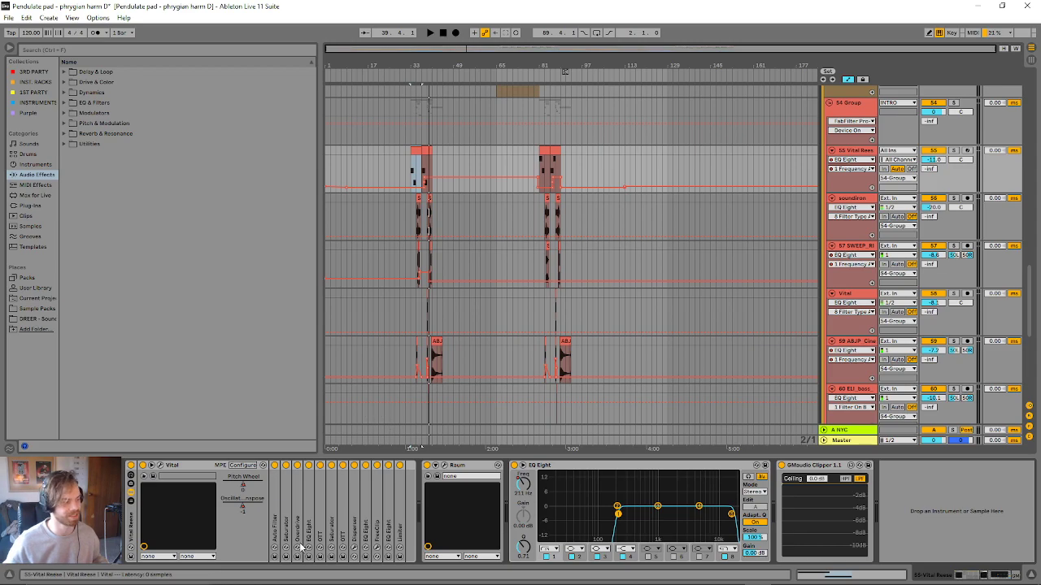
# - Examine the settings of the Auto Filter and first Saturator in the Vital Reese chain, leaving only the Overdrive expanded
pyautogui.doubleClick(275, 467)
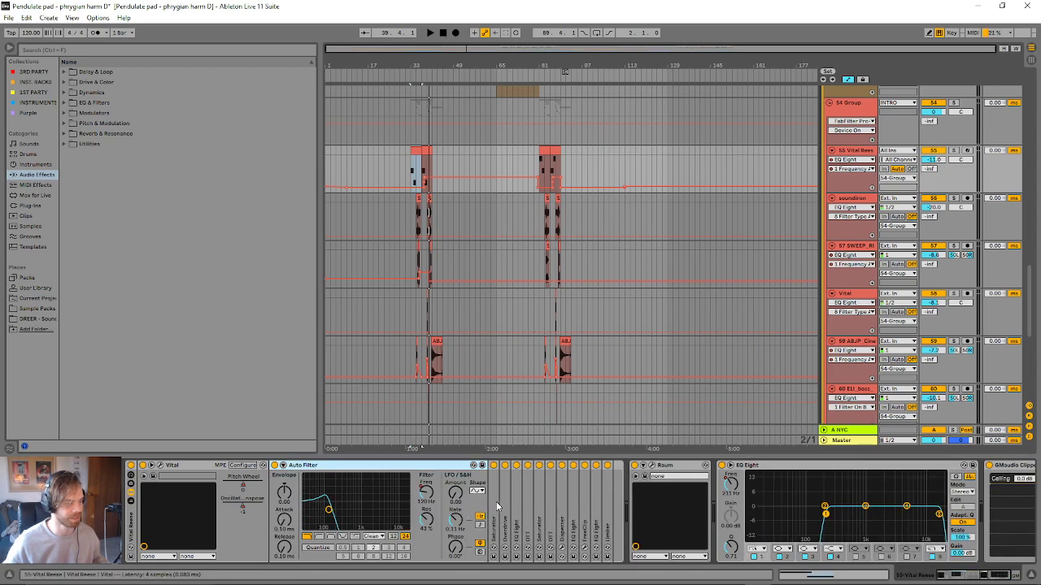
pyautogui.moveTo(441, 46); pyautogui.dragTo(367, 215)
pyautogui.click(427, 492)
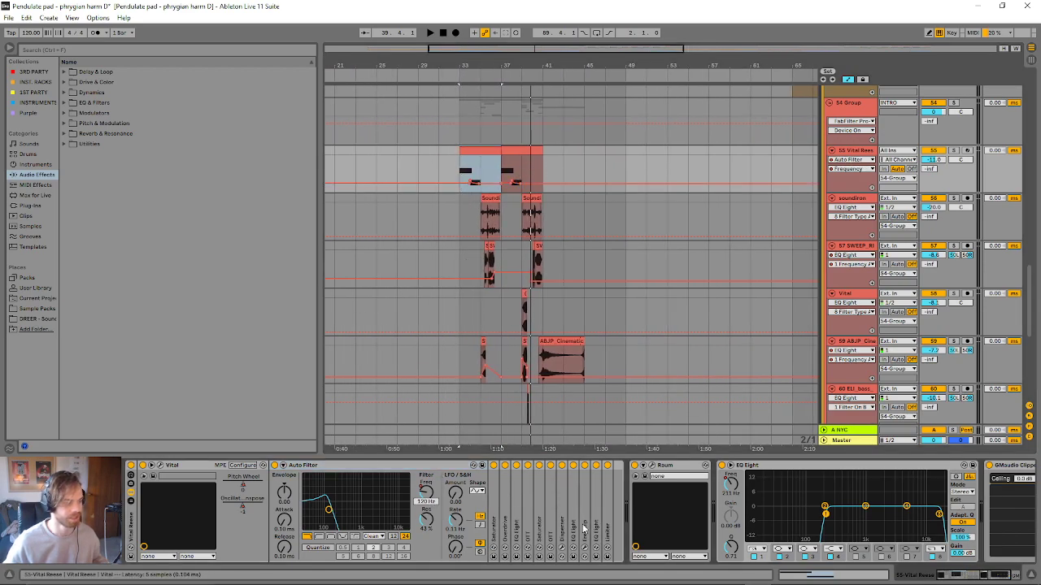
pyautogui.doubleClick(498, 517)
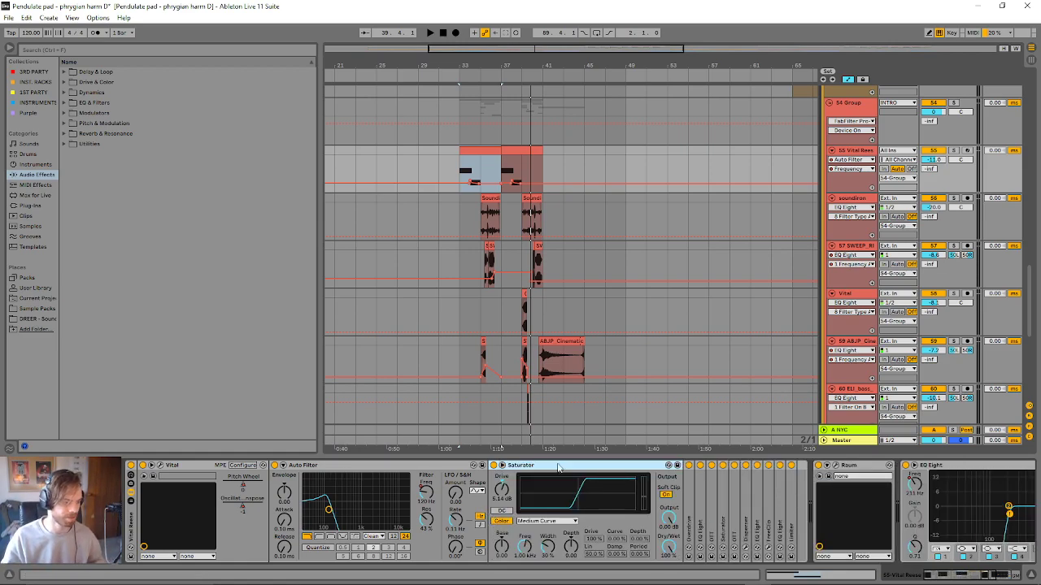
pyautogui.doubleClick(456, 466)
pyautogui.doubleClick(481, 466)
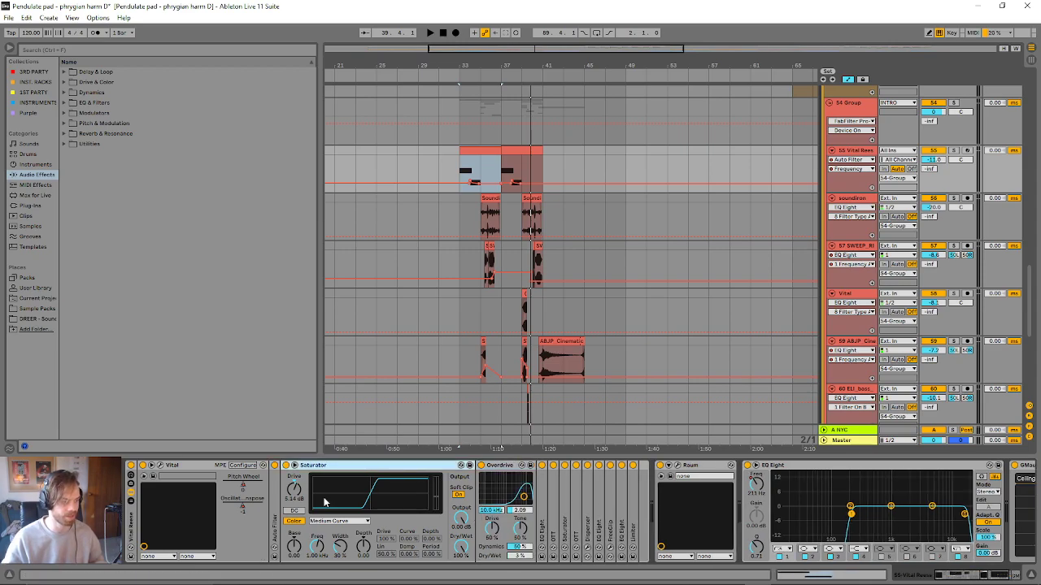
pyautogui.doubleClick(363, 467)
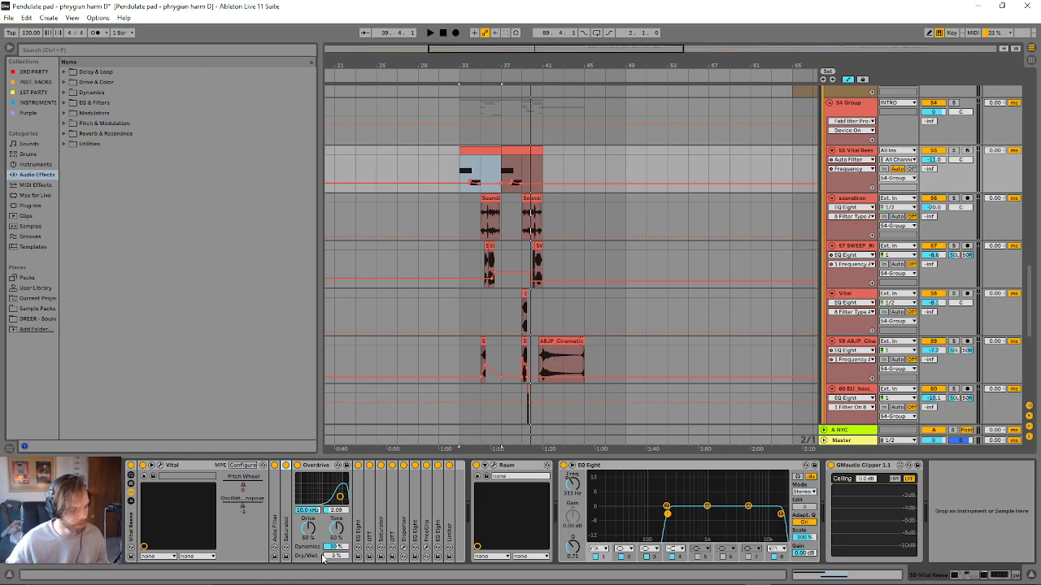
# - Play the Vital Reese clip from bar 33 and compare the sound with the Overdrive bypassed and active
pyautogui.press('space')
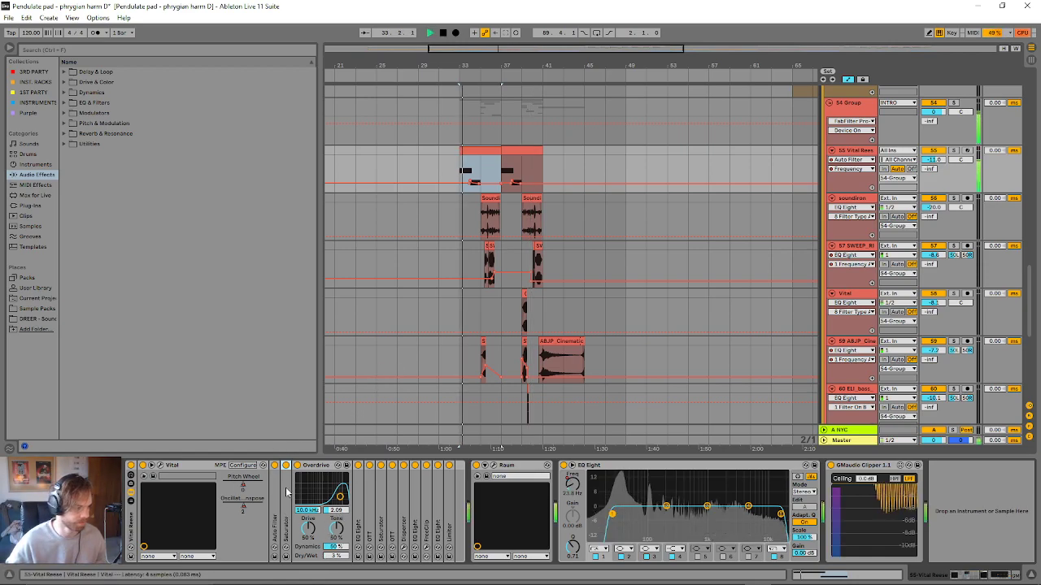
pyautogui.click(298, 465)
pyautogui.click(297, 465)
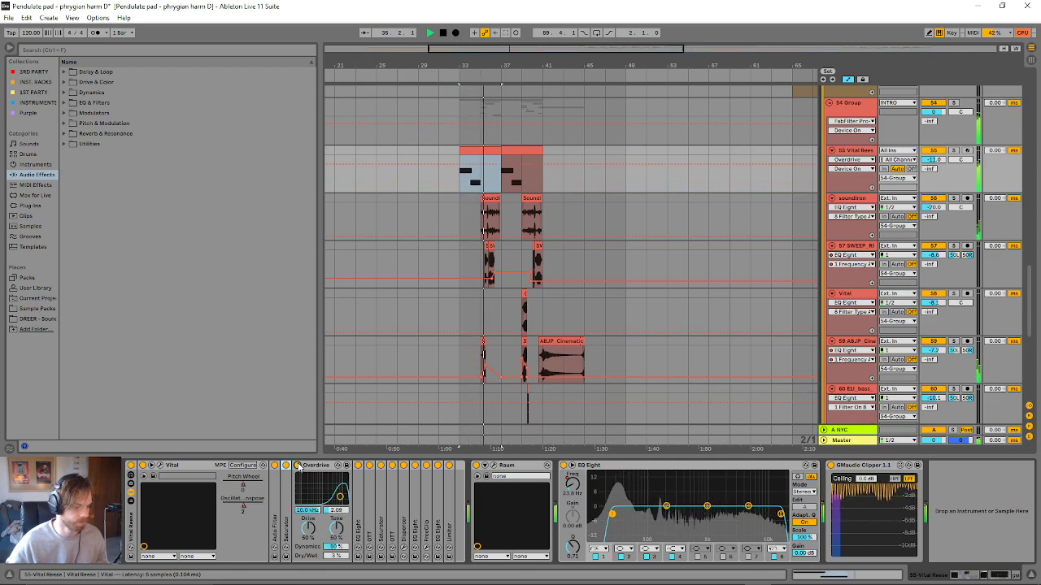
pyautogui.press('space')
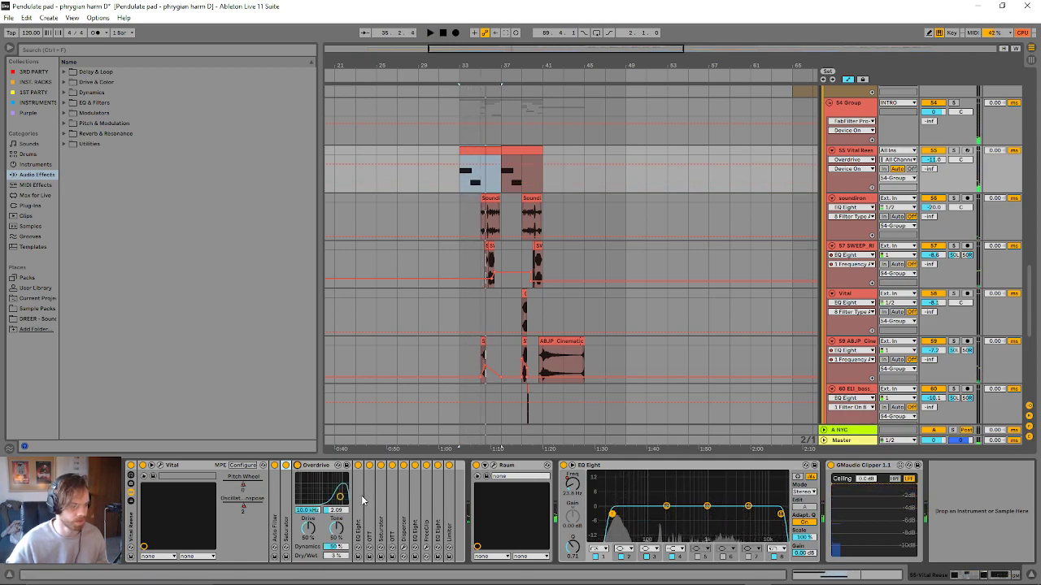
# - Bypass all rack devices after the Overdrive, from EQ Eight to Limiter, and compare the Overdrive off and on during playback
pyautogui.click(665, 504)
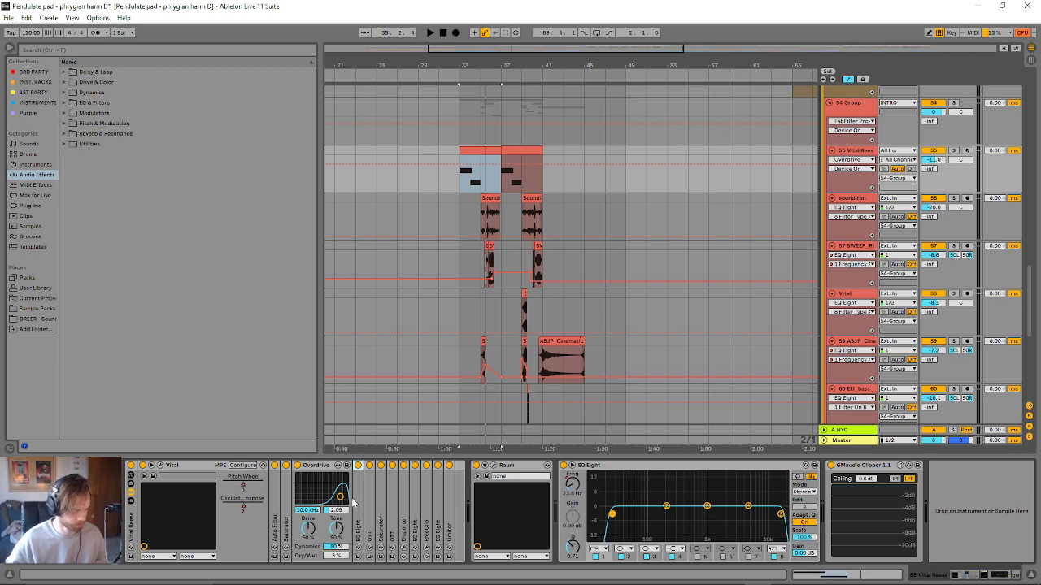
pyautogui.click(621, 466)
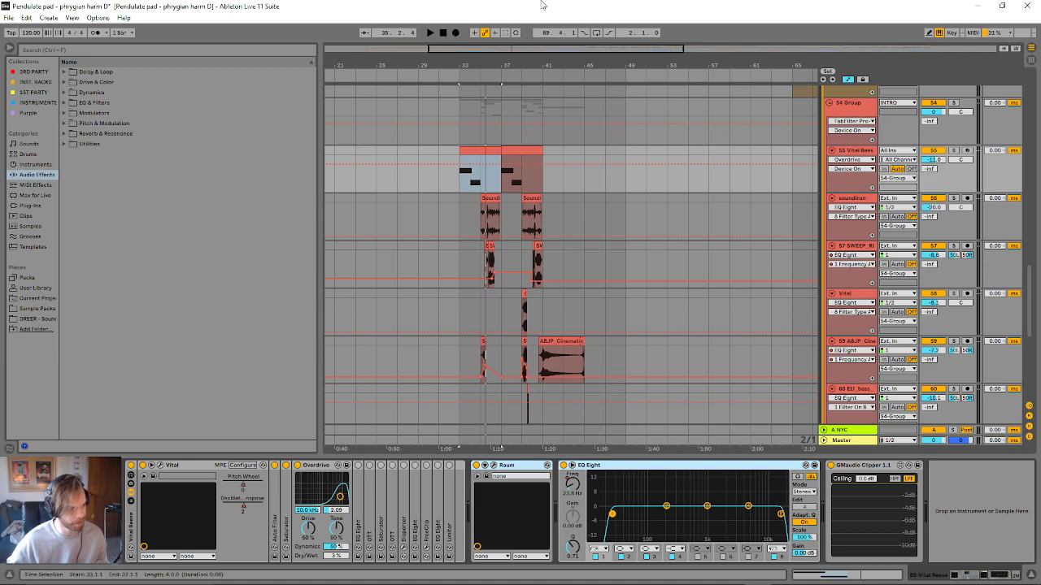
pyautogui.press('space')
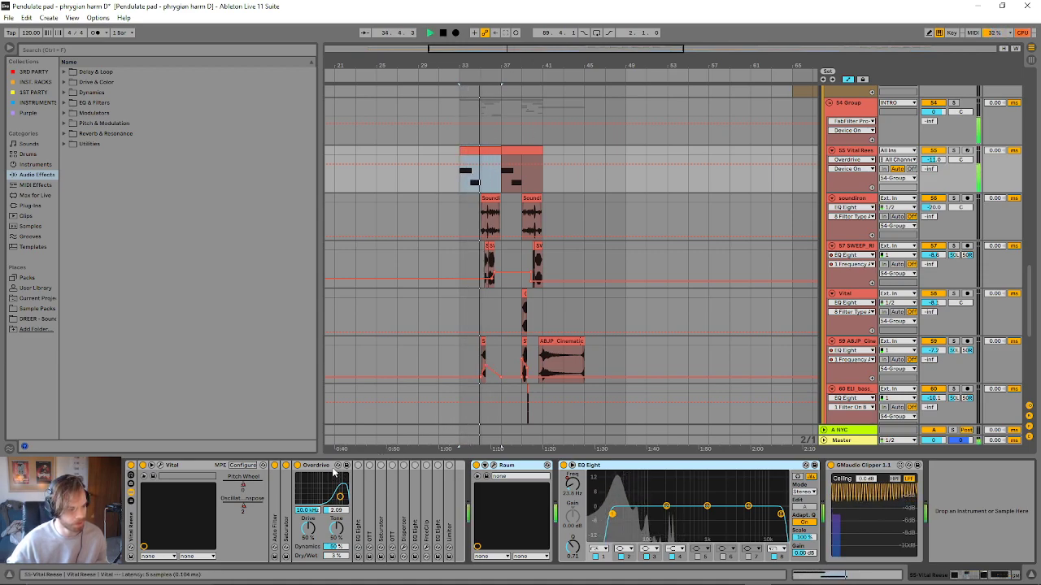
pyautogui.press('space')
pyautogui.press('space')
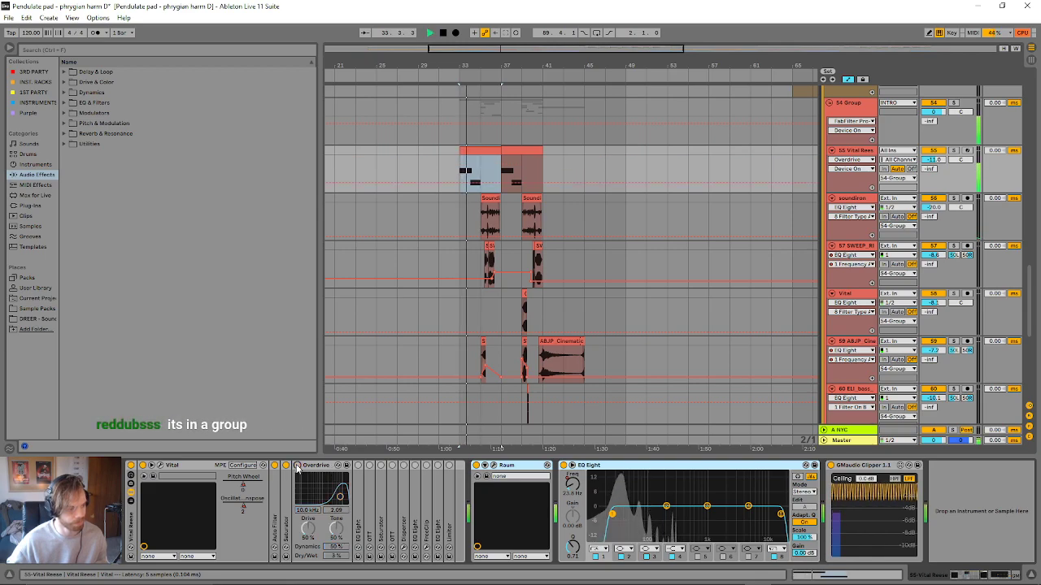
pyautogui.press('space')
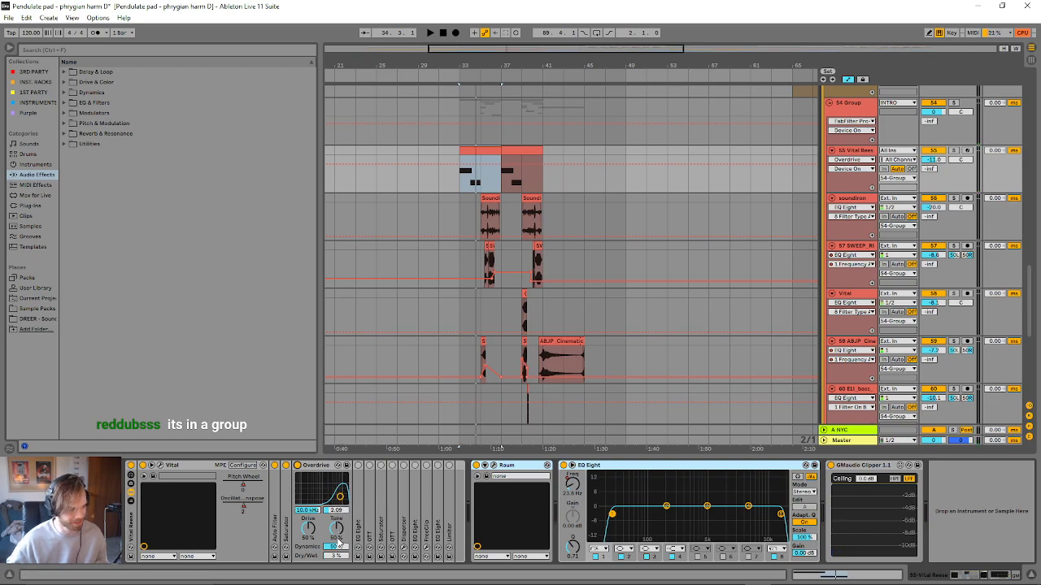
# - Try the Overdrive's Dry/Wet at 100 % during playback and undo the change
pyautogui.press('space')
pyautogui.moveTo(342, 557); pyautogui.dragTo(341, 475)
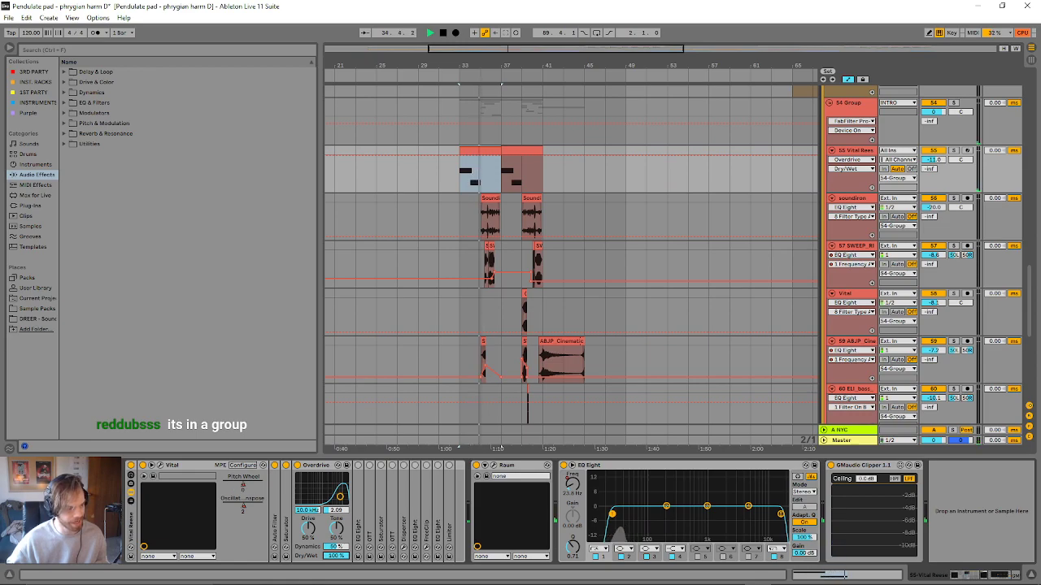
pyautogui.hotkey('ctrl', 'z')
pyautogui.press('space')
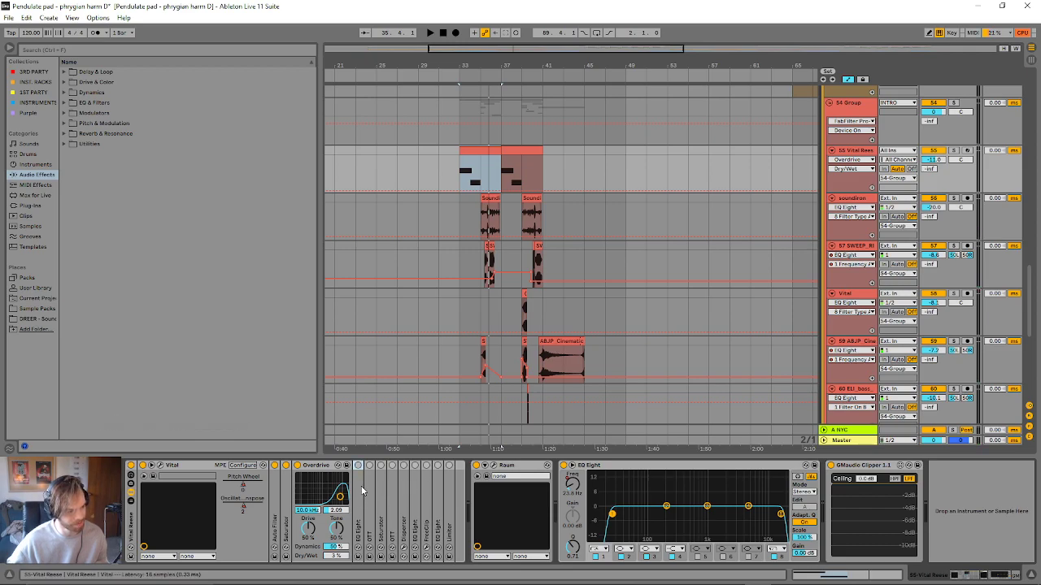
# - Switch the EQ Eight directly after the Overdrive back on and show its filter curve
pyautogui.doubleClick(362, 490)
pyautogui.click(366, 466)
pyautogui.click(367, 466)
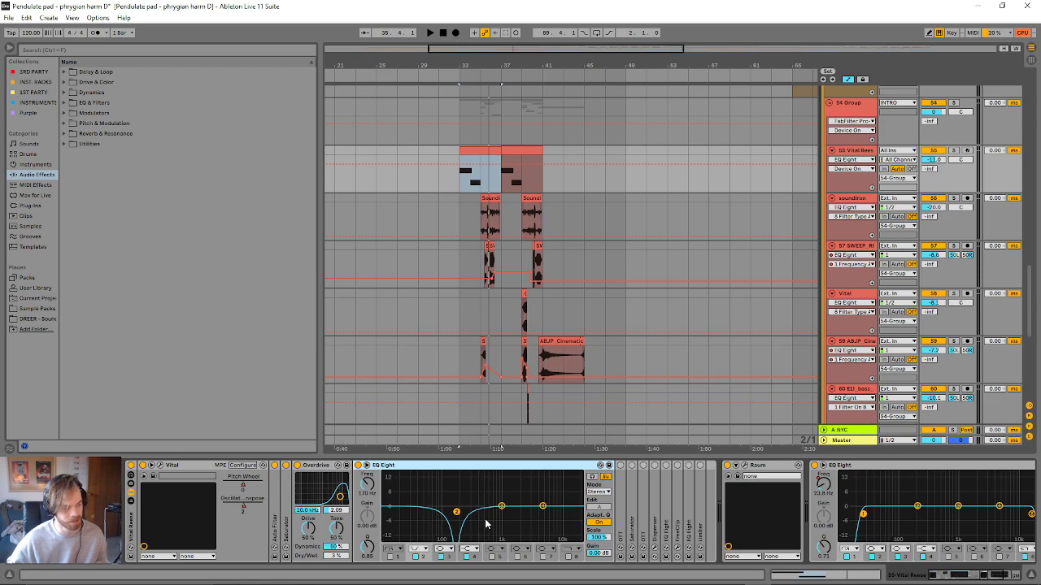
pyautogui.click(622, 490)
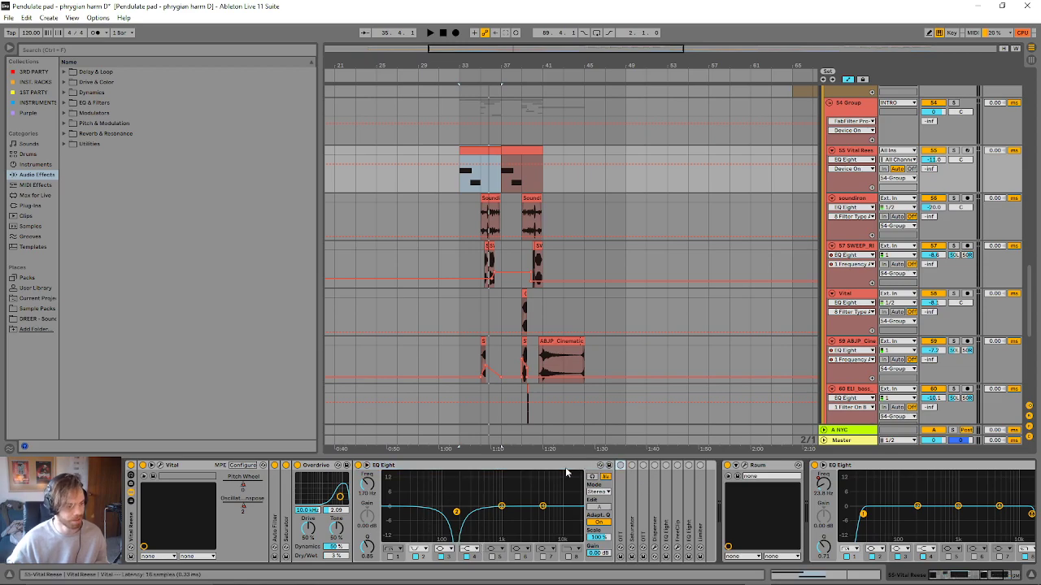
pyautogui.click(493, 507)
# - Switch on the first OTT, collapse the EQ Eight, and play the clip with the OTT's settings displayed
pyautogui.doubleClick(623, 487)
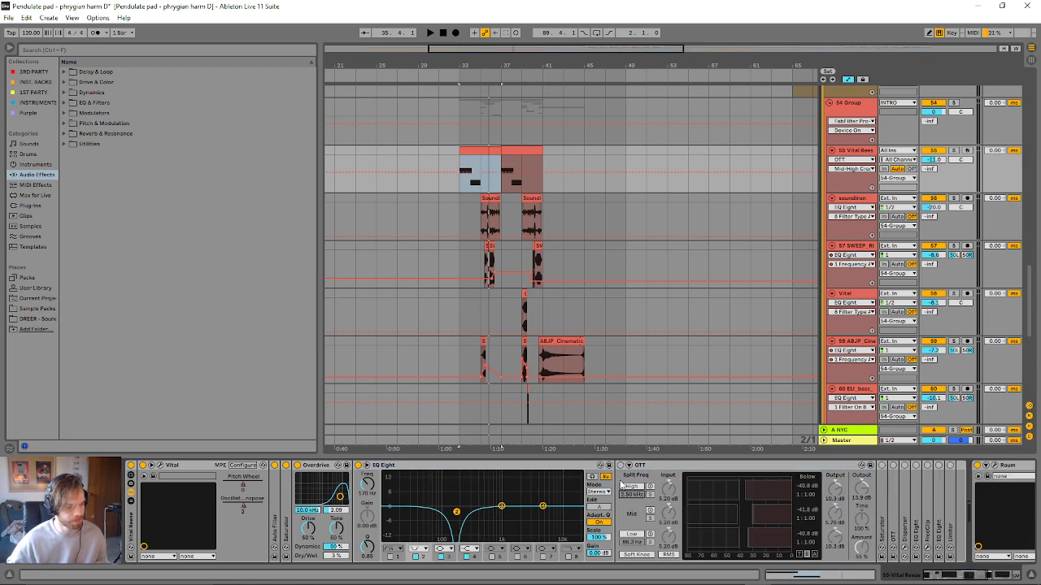
pyautogui.doubleClick(509, 468)
pyautogui.doubleClick(509, 468)
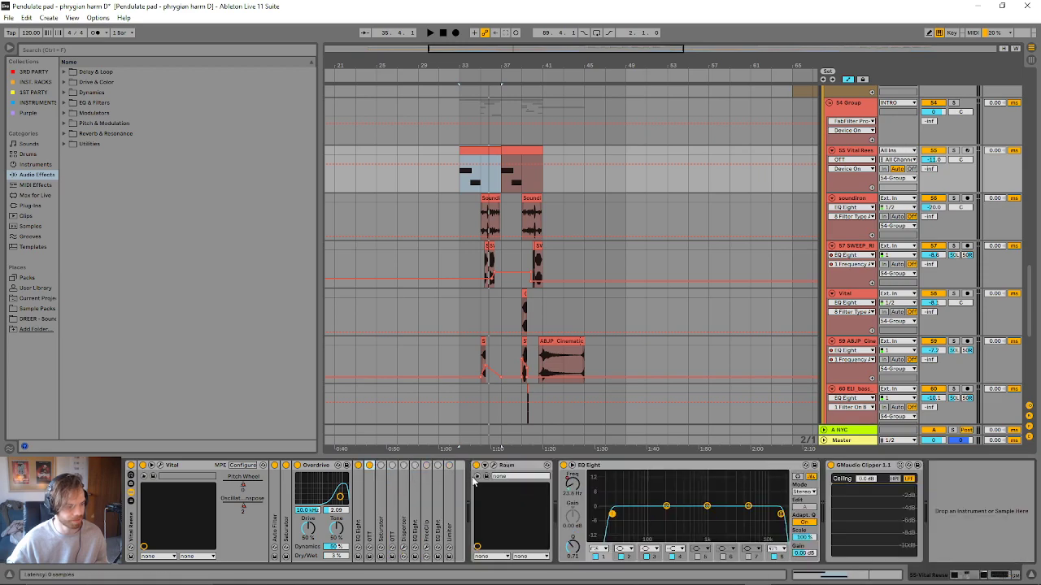
pyautogui.doubleClick(368, 523)
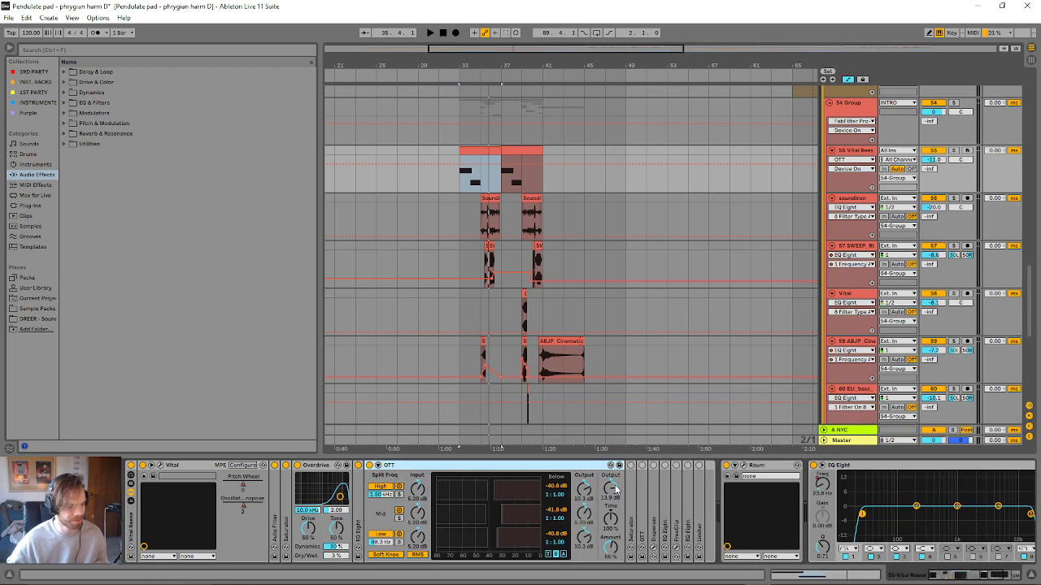
pyautogui.press('space')
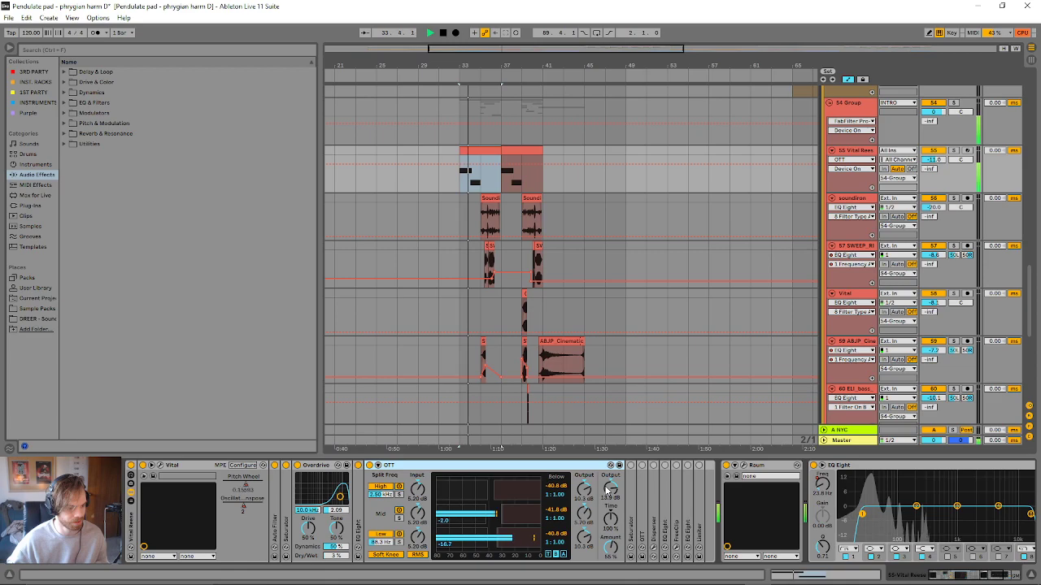
# - Switch on the Saturator after the first OTT and show its settings in place of the OTT's
pyautogui.click(630, 465)
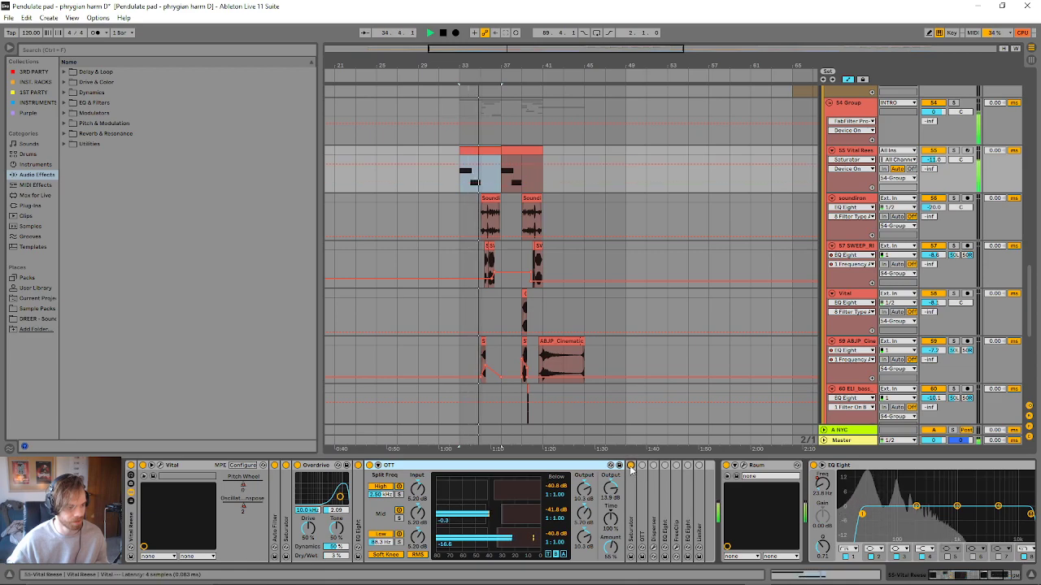
pyautogui.doubleClick(578, 467)
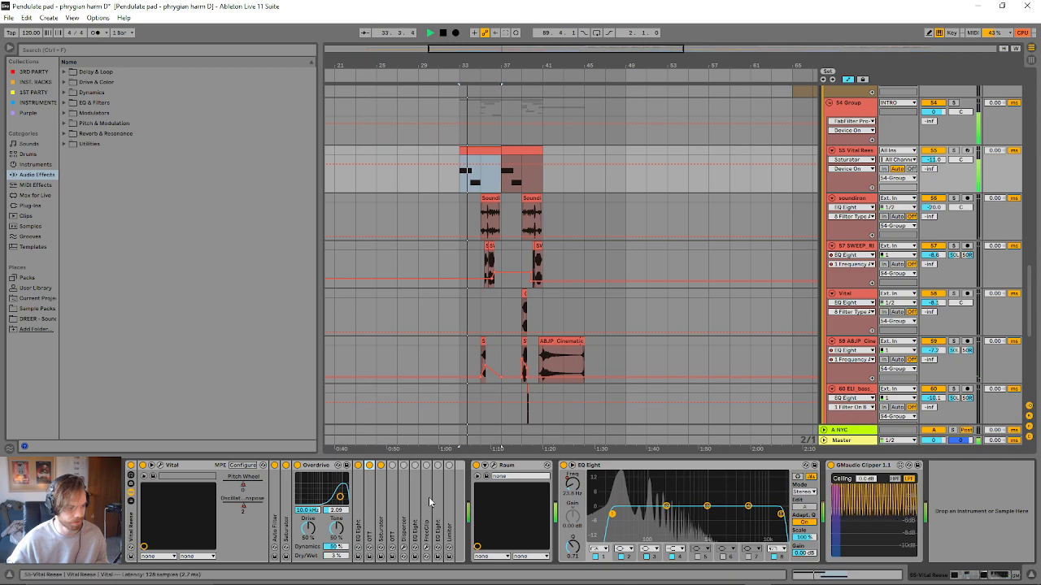
pyautogui.doubleClick(384, 505)
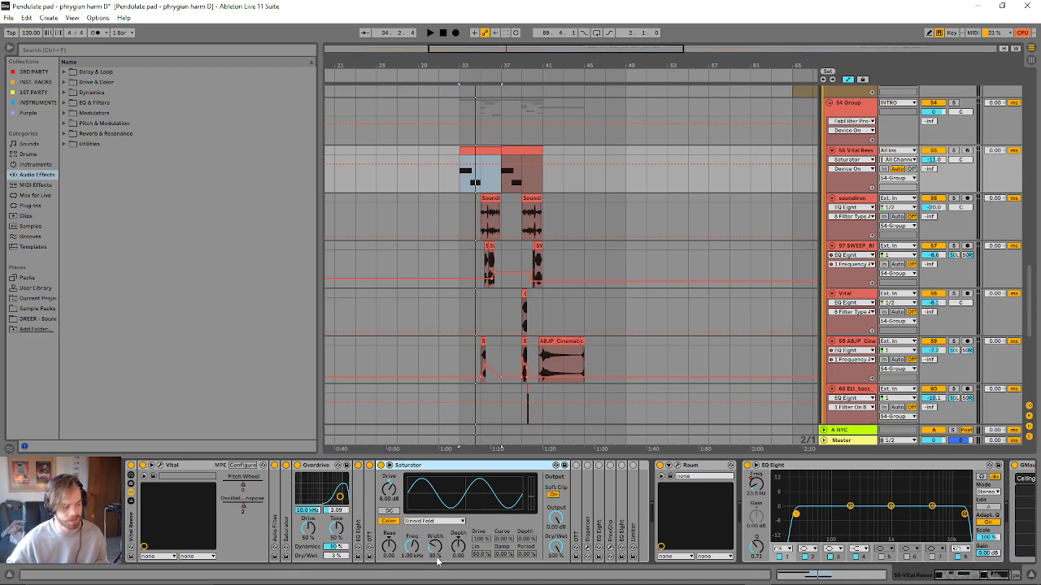
# - Try a higher Drive of about 15.4 dB on the second Saturator during playback and restore it to 8.00 dB
pyautogui.press('space')
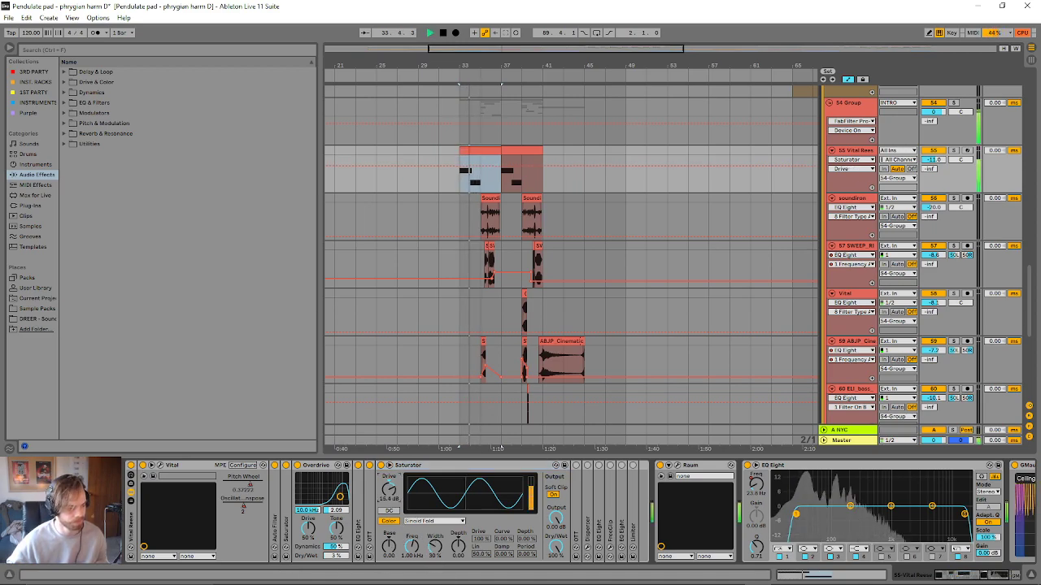
pyautogui.moveTo(391, 490); pyautogui.dragTo(391, 481)
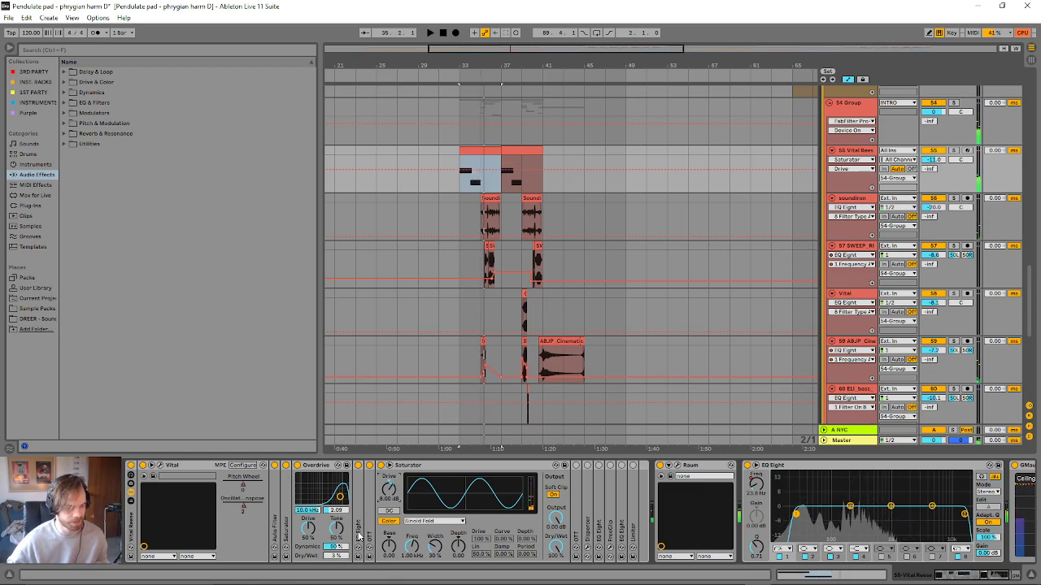
pyautogui.click(425, 467)
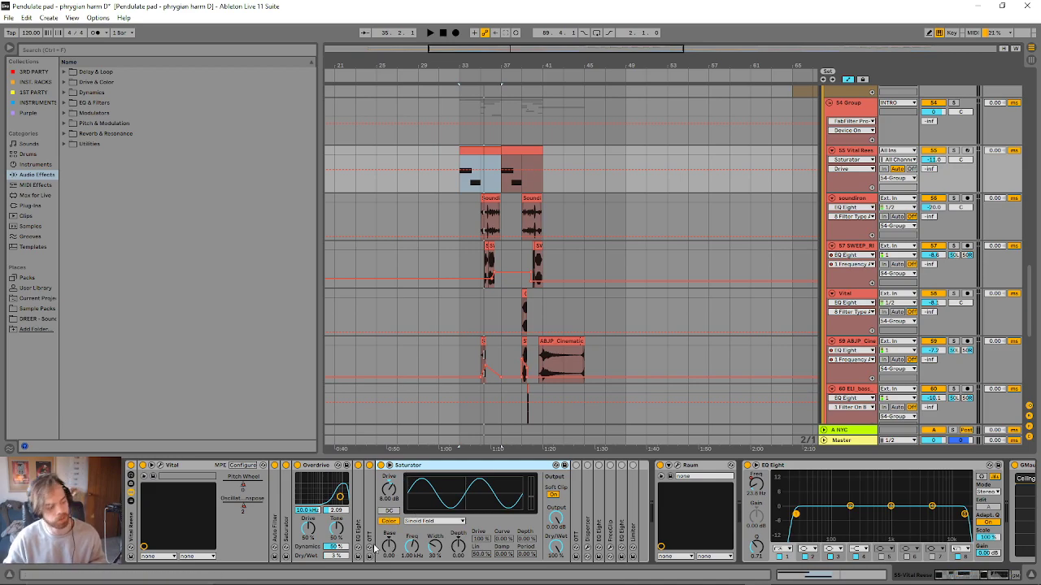
# - Try raising the second Saturator's Base to about 20.6 during playback and undo the change
pyautogui.press('space')
pyautogui.moveTo(389, 547); pyautogui.dragTo(389, 520)
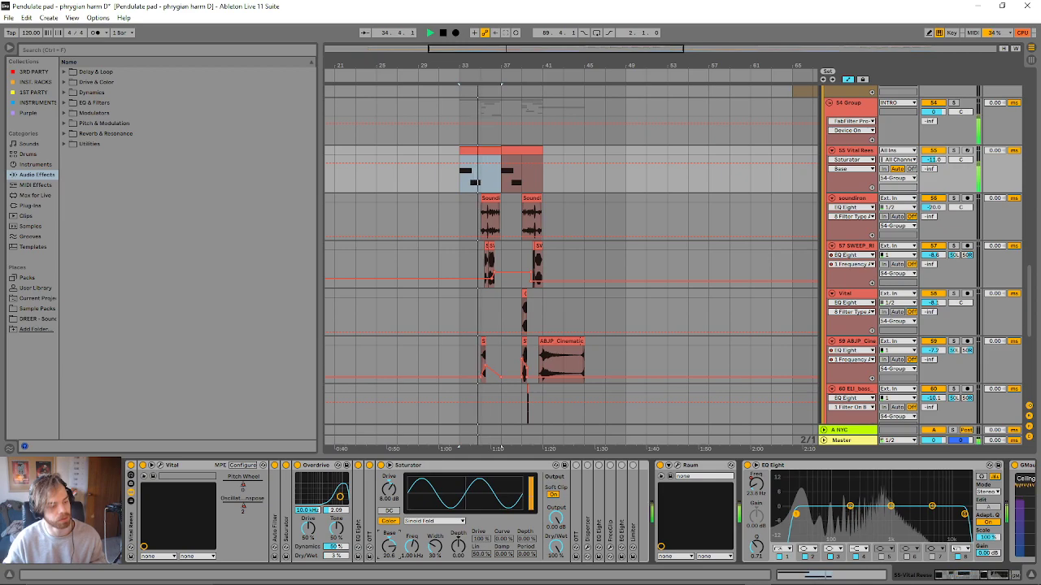
pyautogui.press('space')
pyautogui.hotkey('ctrl', 'z')
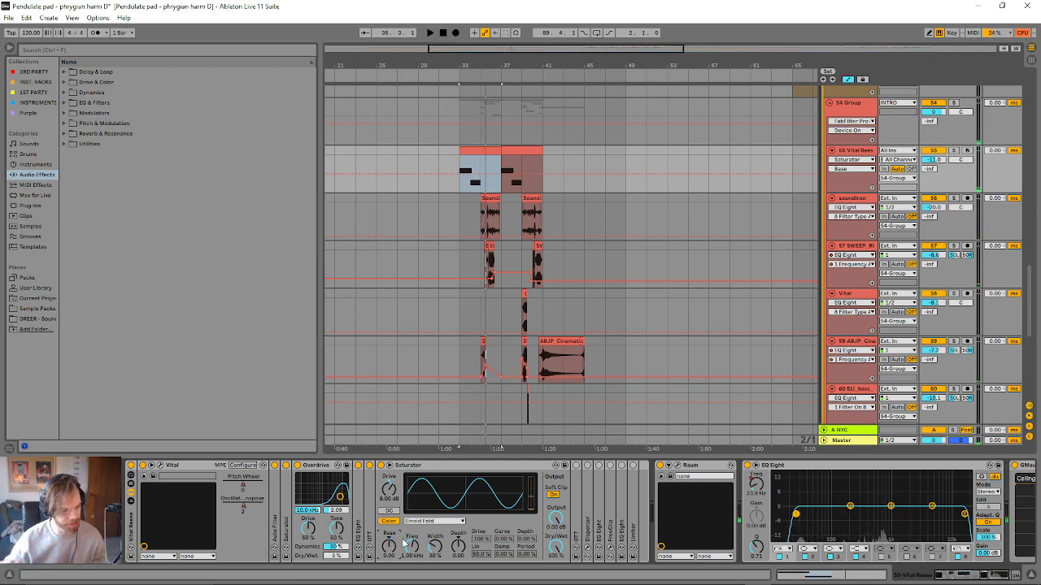
# - Collapse the second Saturator and switch on the second OTT with its settings displayed
pyautogui.click(468, 470)
pyautogui.press('Delete')
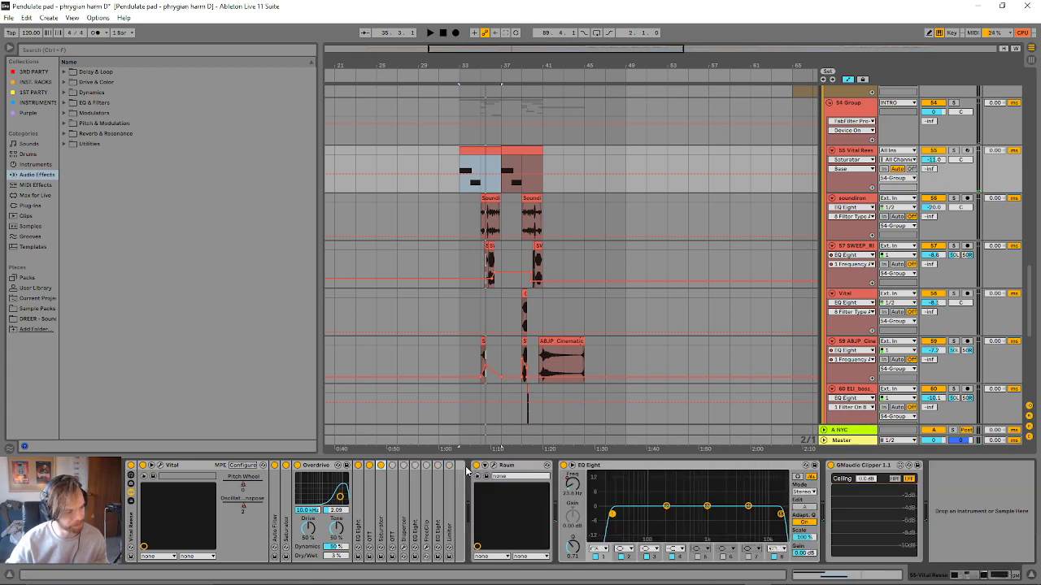
pyautogui.doubleClick(392, 491)
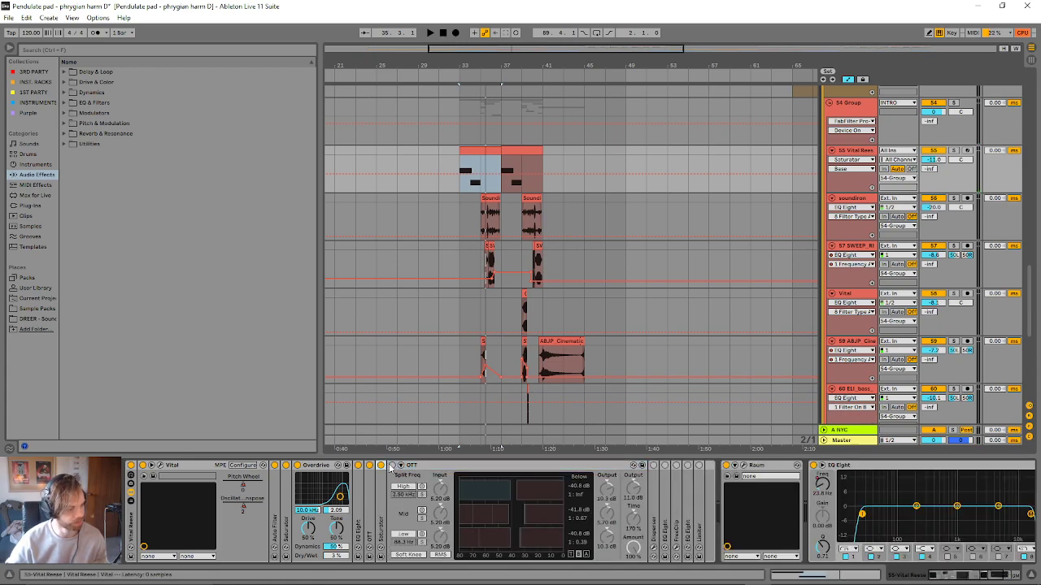
pyautogui.click(393, 466)
# - Play the clip from bar 33 twice to audition the second OTT, and switch on the Disperser
pyautogui.press('space')
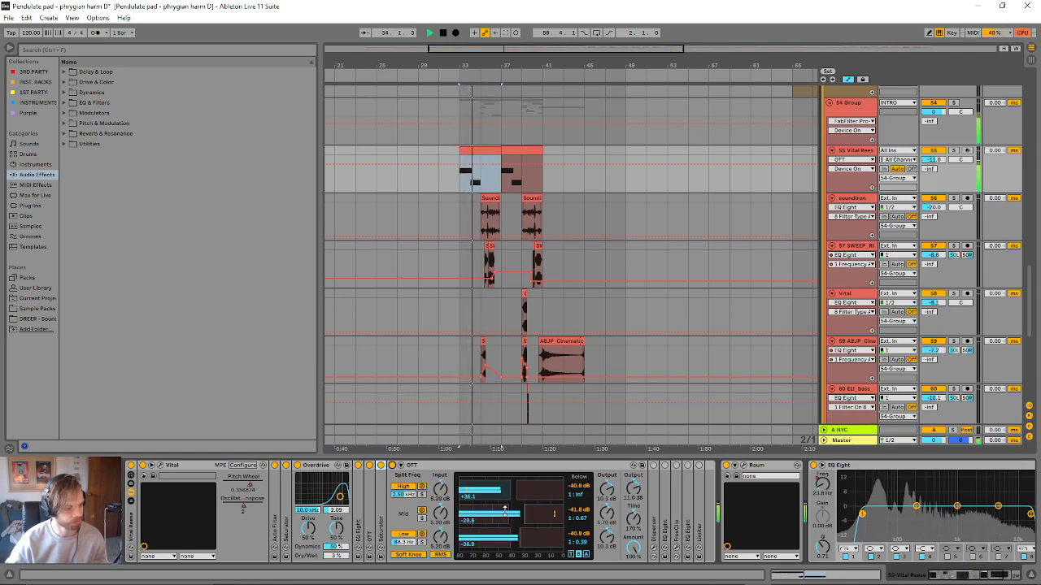
pyautogui.press('space')
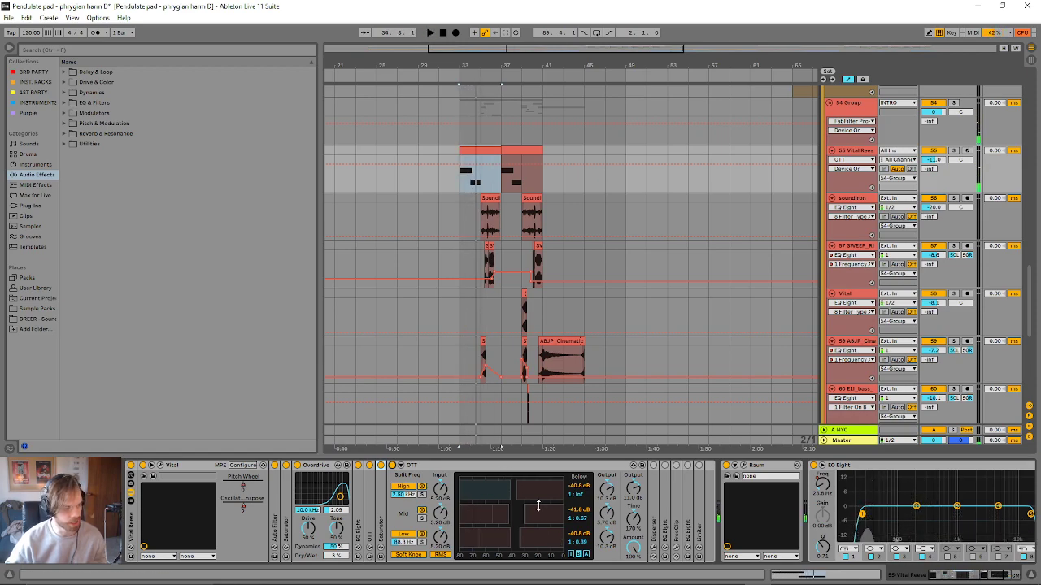
pyautogui.press('space')
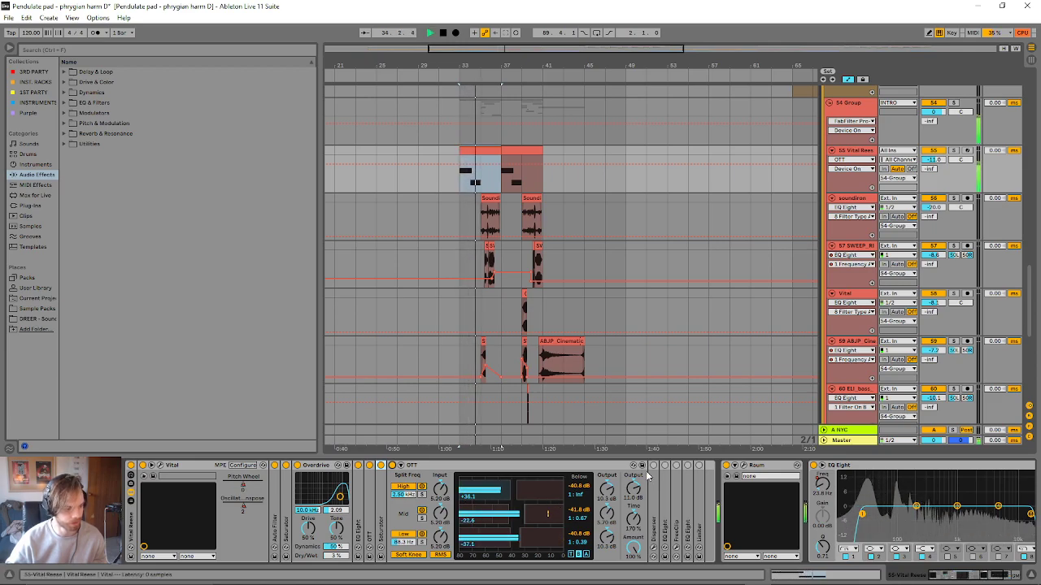
pyautogui.press('space')
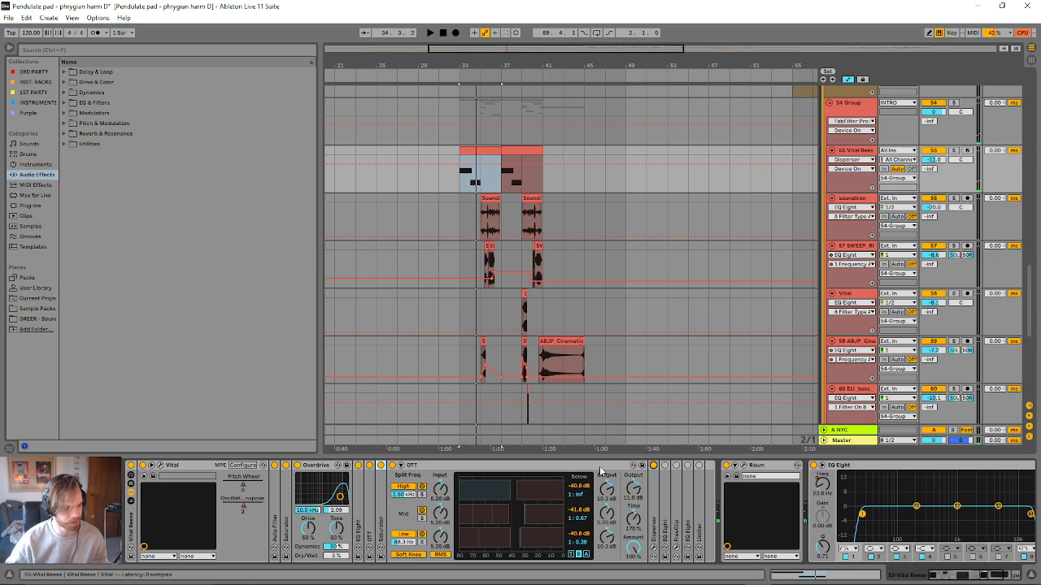
# - Audition the Disperser from bar 33 with its plug-in window open, and leave both it and the second OTT collapsed
pyautogui.doubleClick(599, 468)
pyautogui.doubleClick(405, 488)
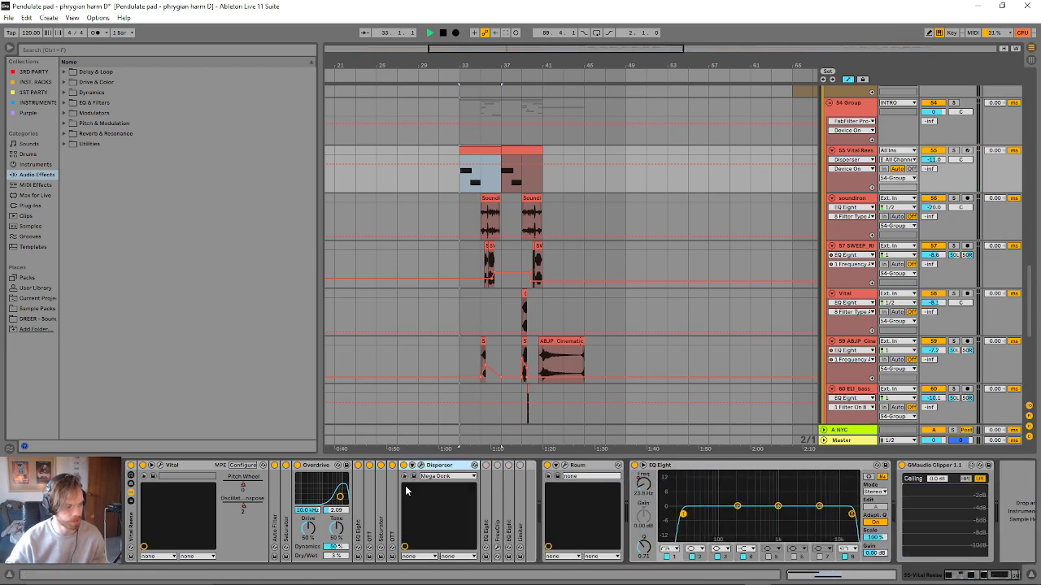
pyautogui.press('space')
pyautogui.click(421, 466)
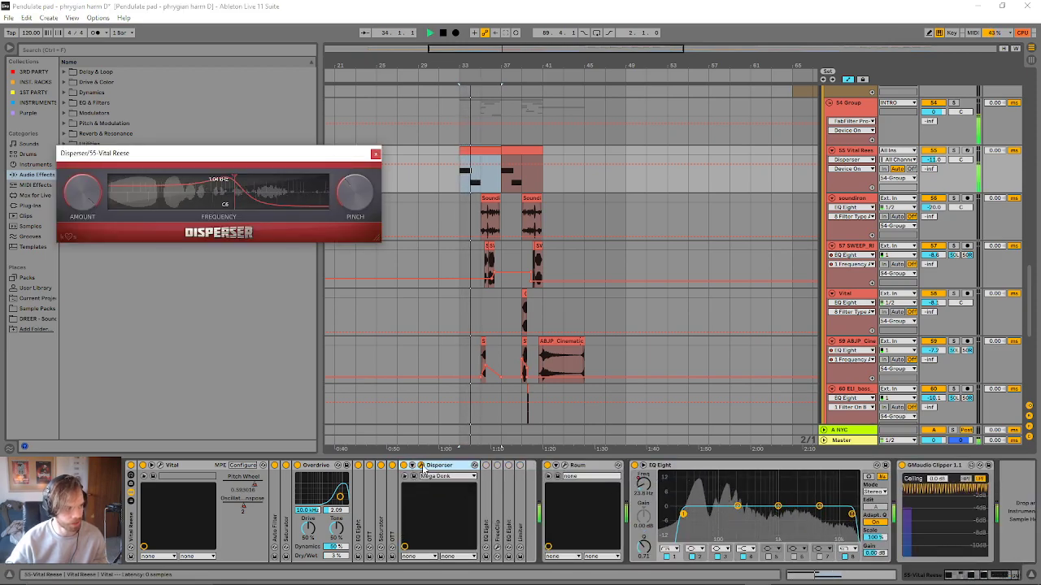
pyautogui.click(422, 467)
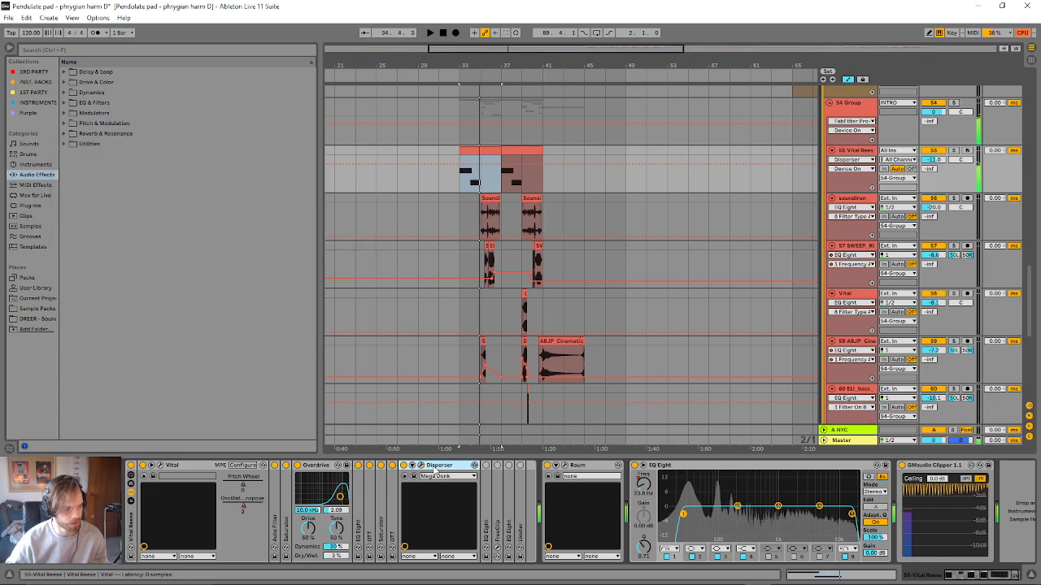
pyautogui.doubleClick(422, 466)
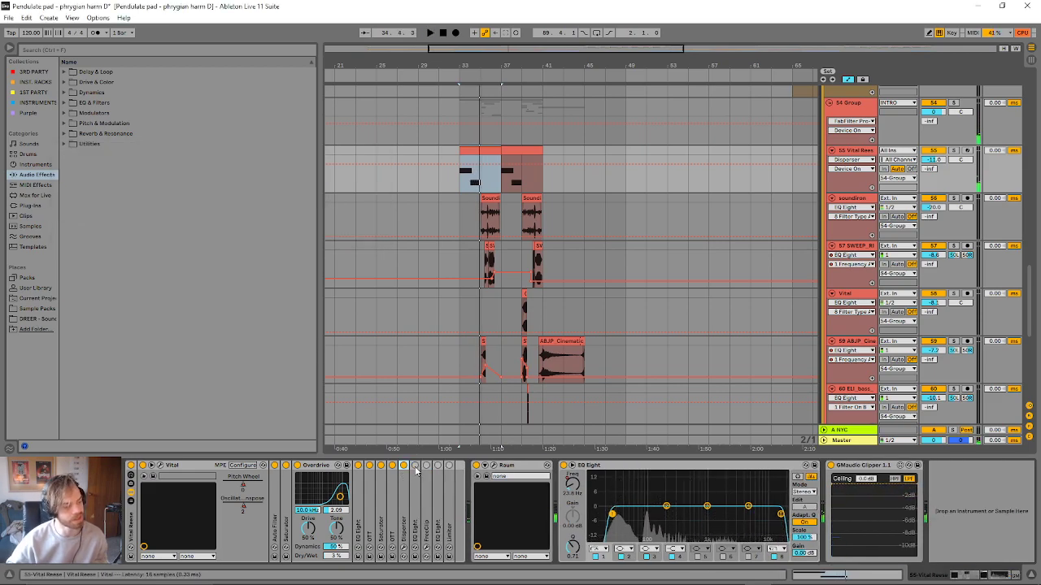
# - Switch on the EQ Eight after the Disperser, expand it and play the clip from bar 33 through it
pyautogui.doubleClick(416, 469)
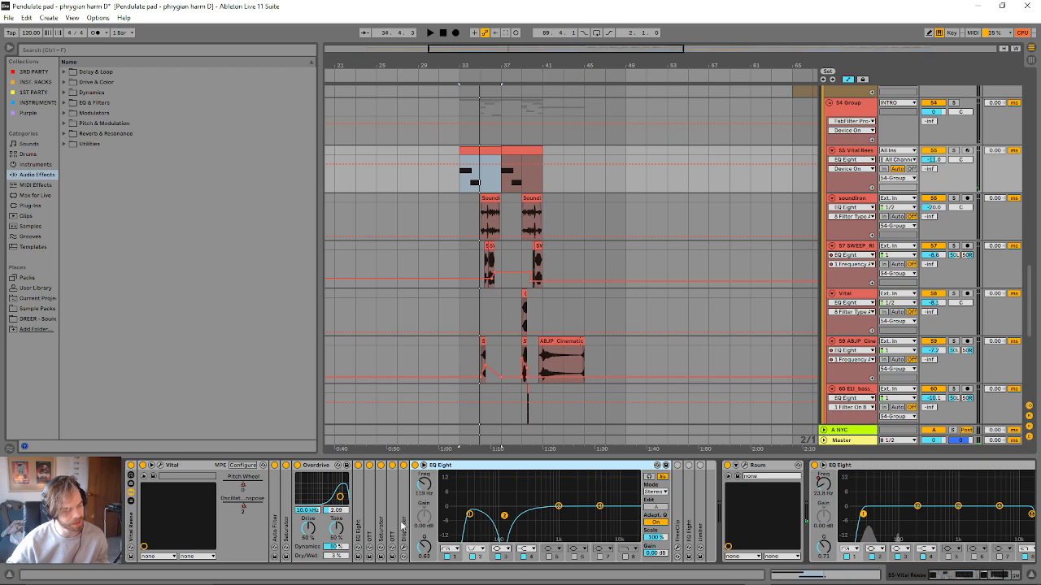
pyautogui.press('space')
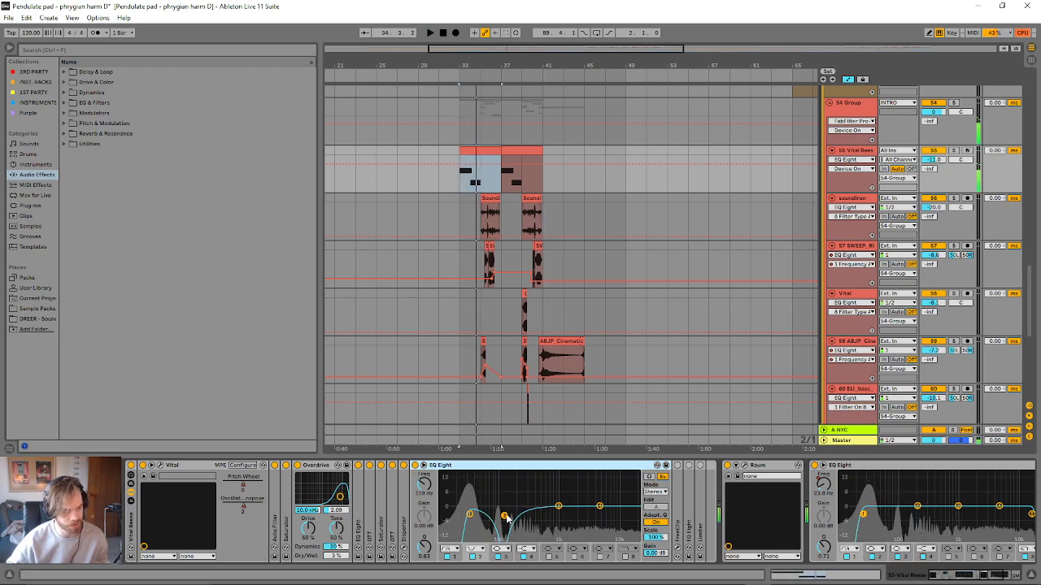
pyautogui.press('space')
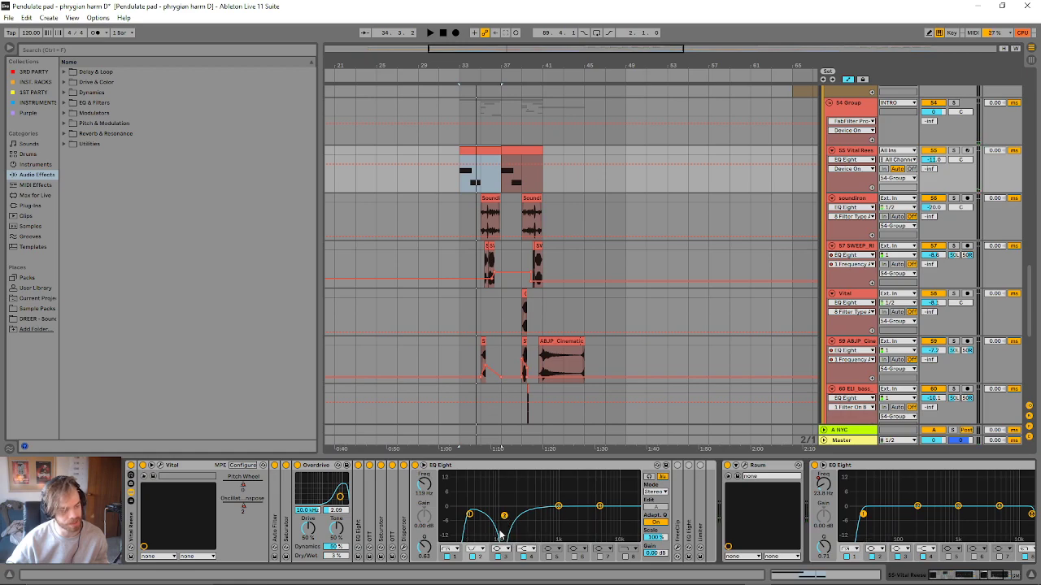
# - Audition the EQ Eight with band 2 switched off, restore the band, and switch on FreeClip
pyautogui.press('space')
pyautogui.click(474, 558)
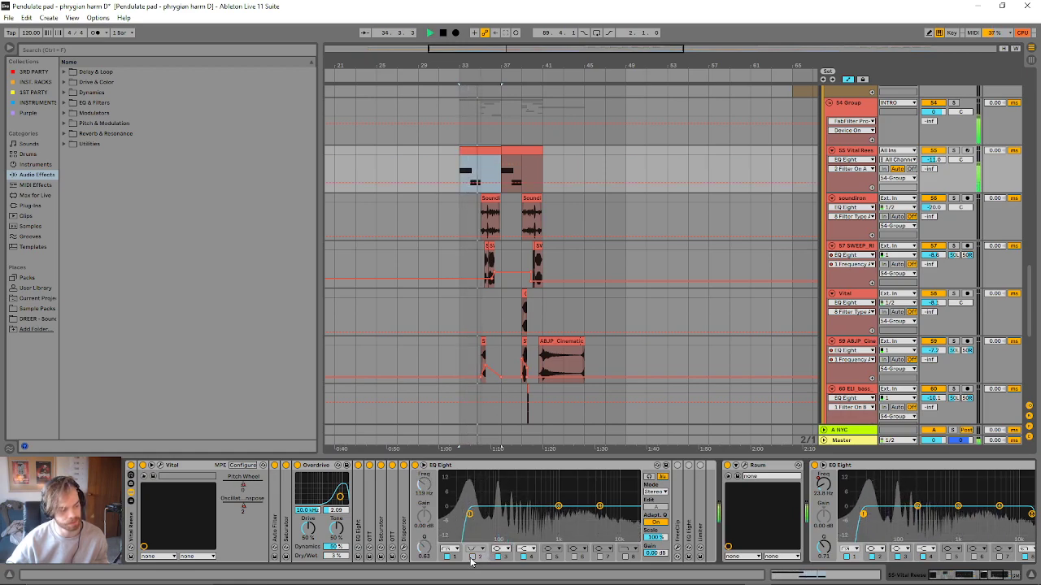
pyautogui.press('space')
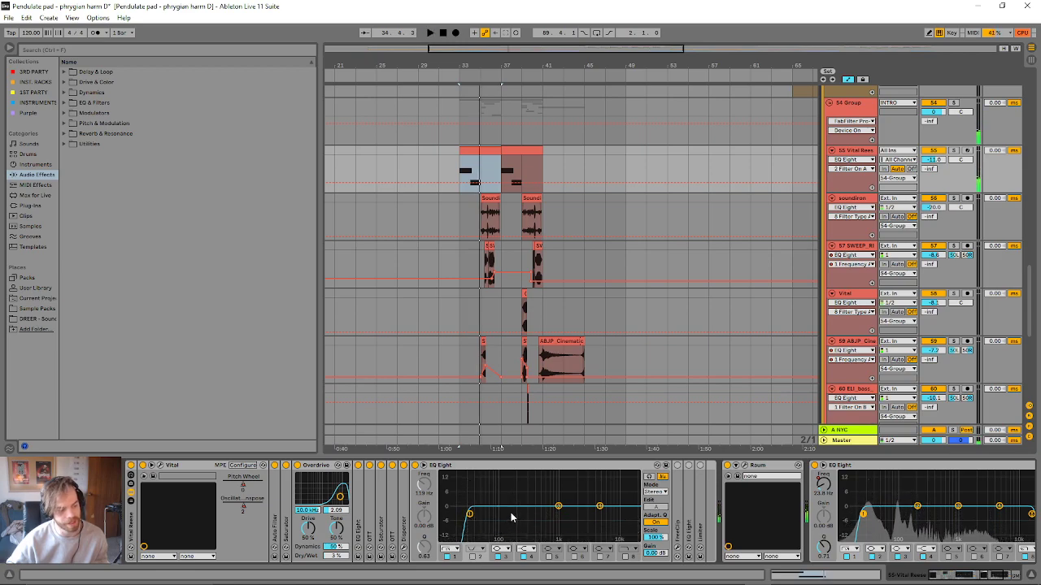
pyautogui.click(473, 558)
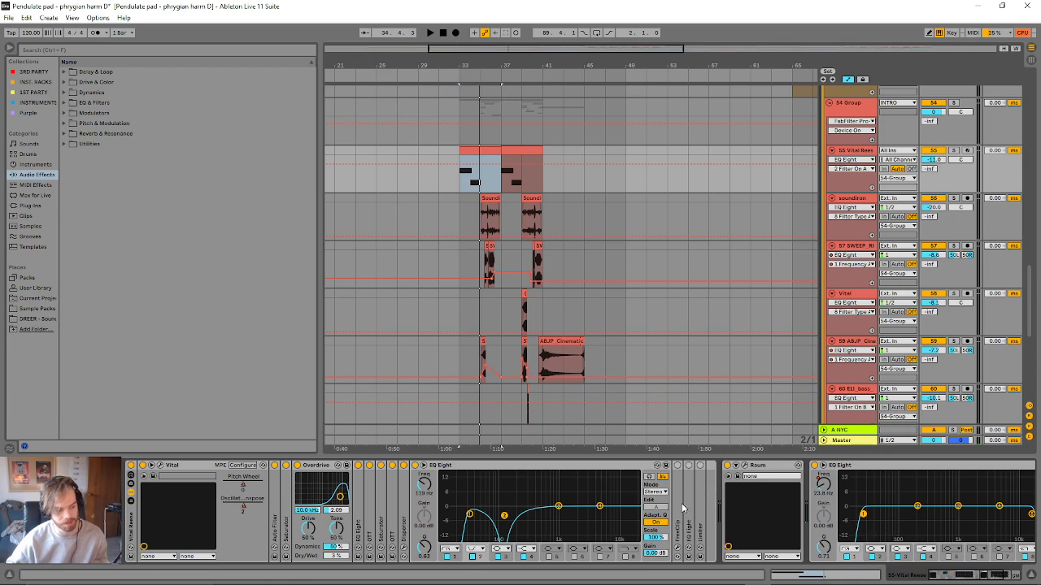
# - Collapse the EQ Eight and audition FreeClip from bar 33 with its plug-in window open, closing the window at the end
pyautogui.doubleClick(623, 472)
pyautogui.press('space')
pyautogui.click(428, 551)
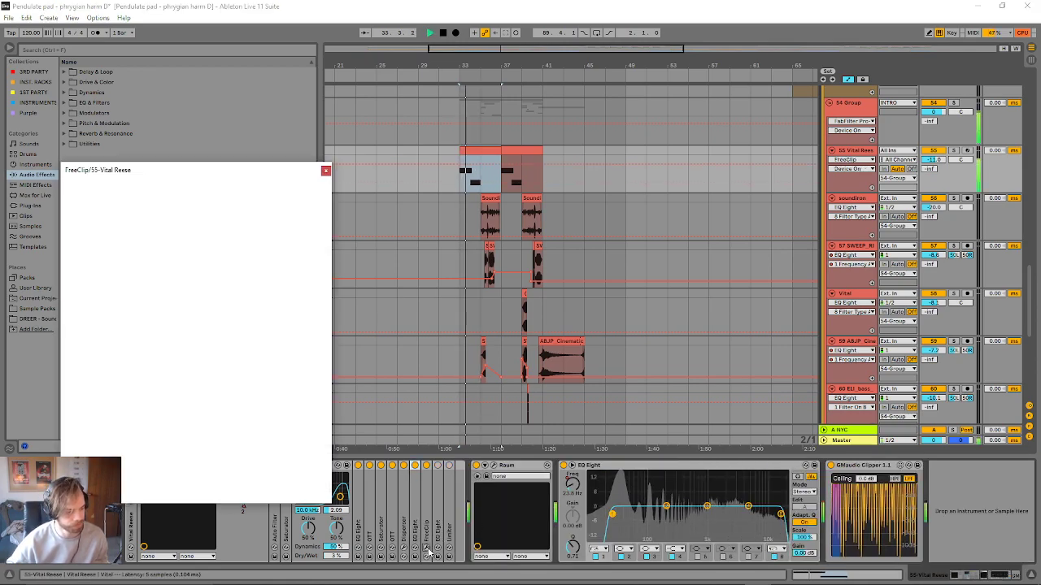
pyautogui.click(325, 171)
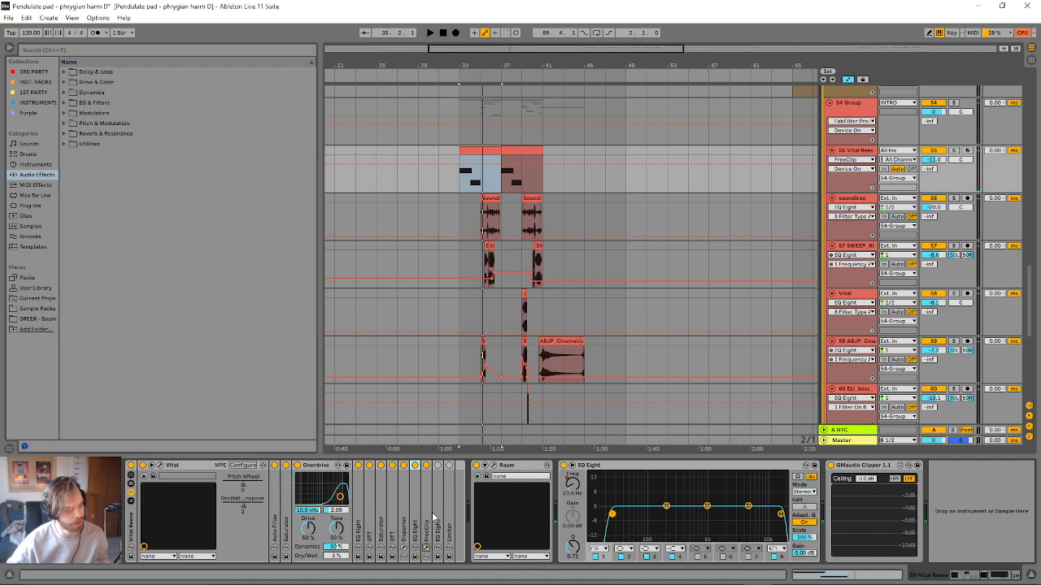
# - Switch on the EQ Eight after FreeClip, check its settings and collapse it, and switch on the Limiter with its settings displayed
pyautogui.doubleClick(439, 489)
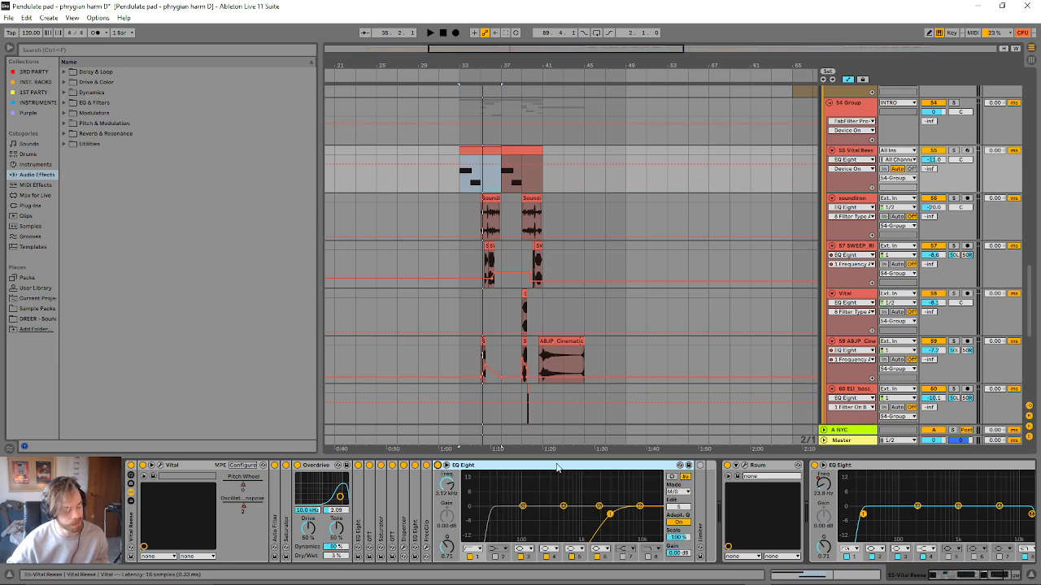
pyautogui.press('Delete')
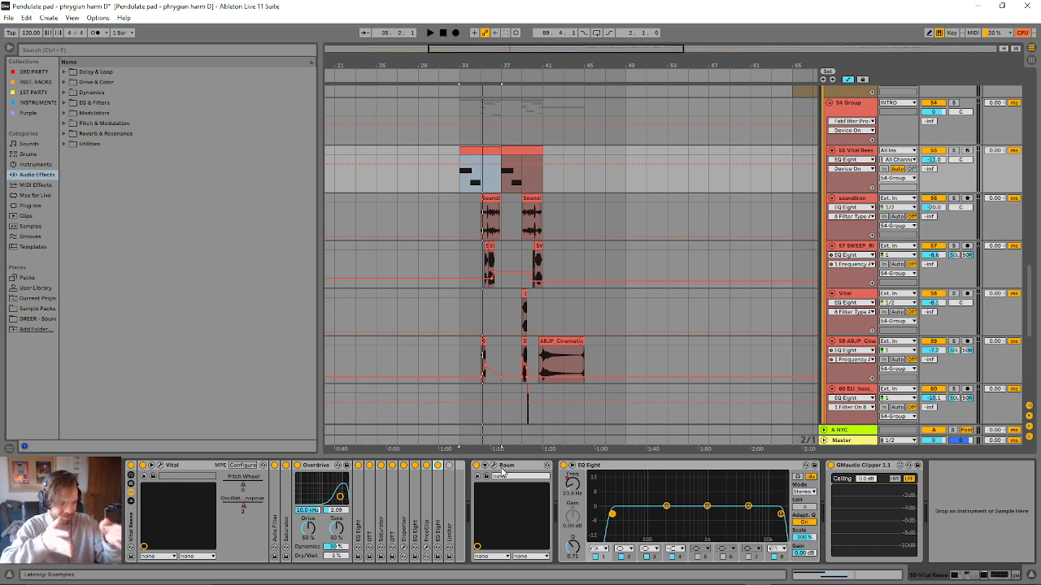
pyautogui.doubleClick(448, 481)
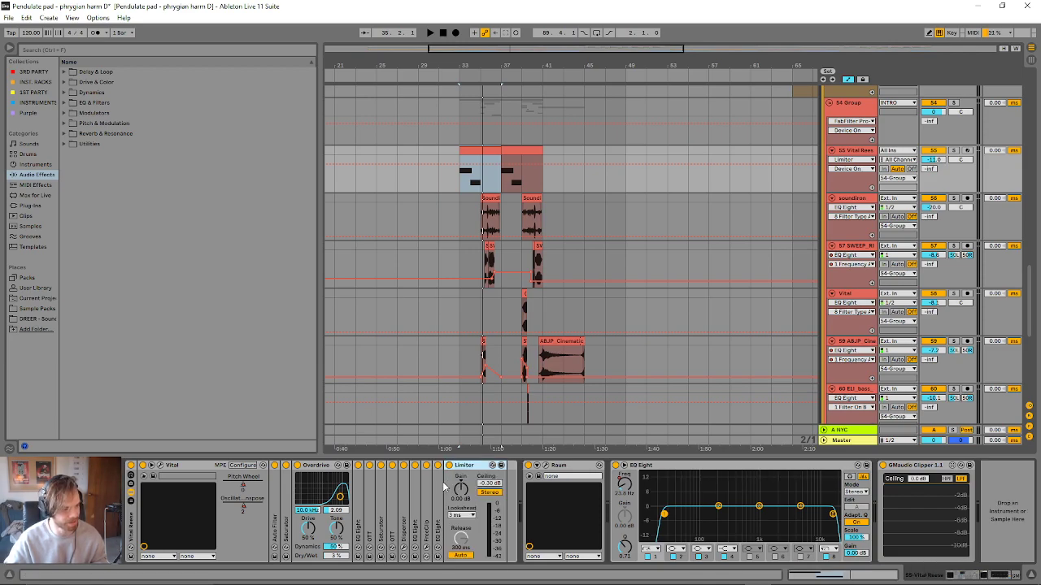
# - Audition the Limiter from bar 33, comparing it bypassed and active, and watch the GMaudio Clipper display during playback
pyautogui.press('space')
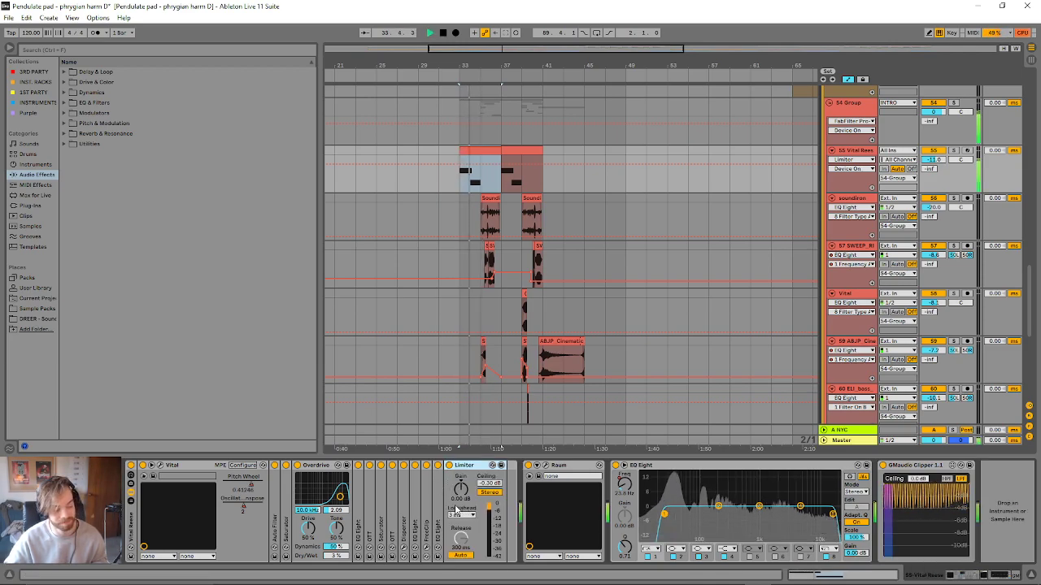
pyautogui.click(449, 465)
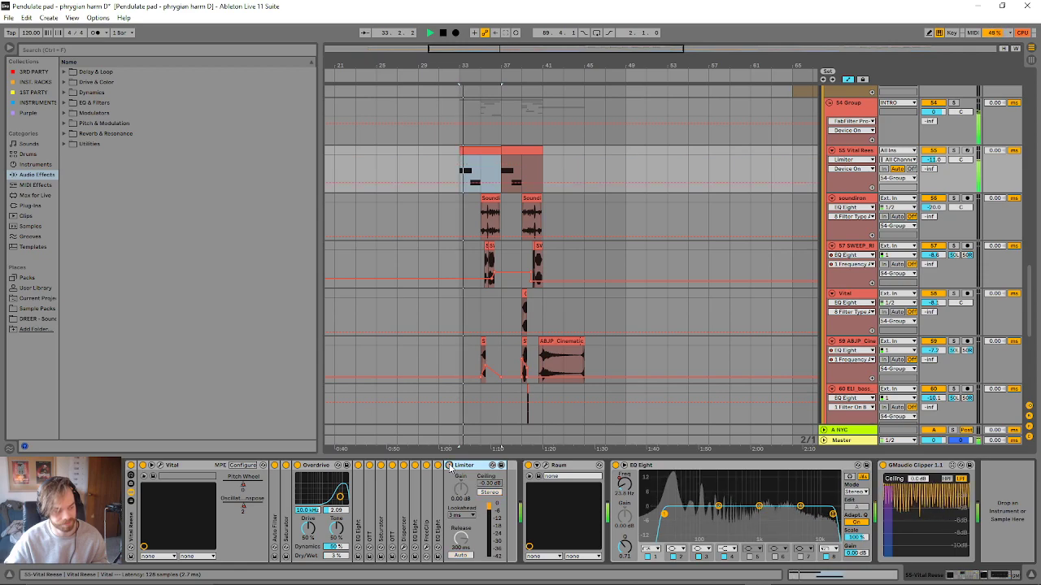
pyautogui.click(449, 465)
pyautogui.press('space')
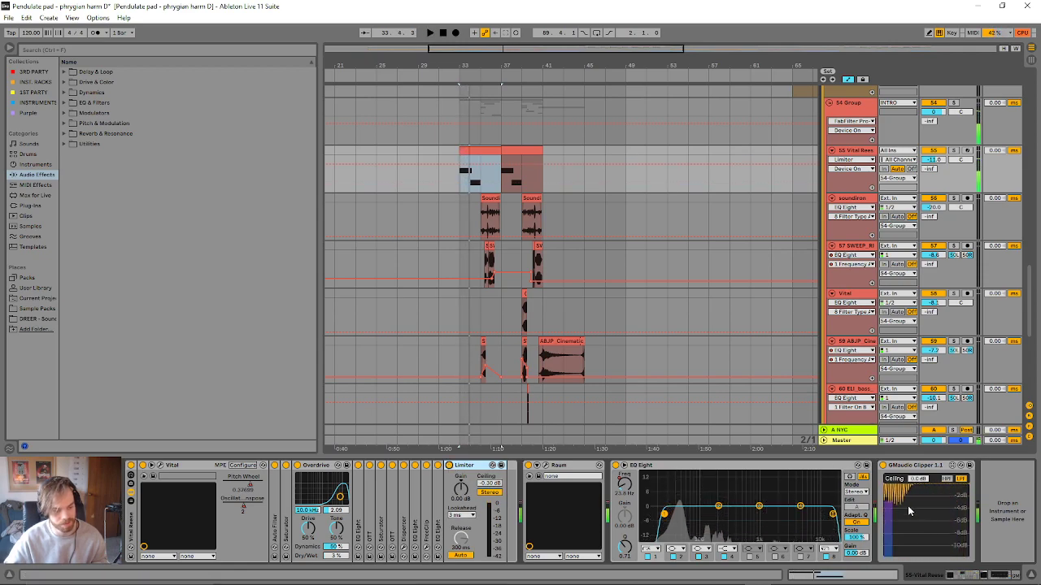
pyautogui.press('space')
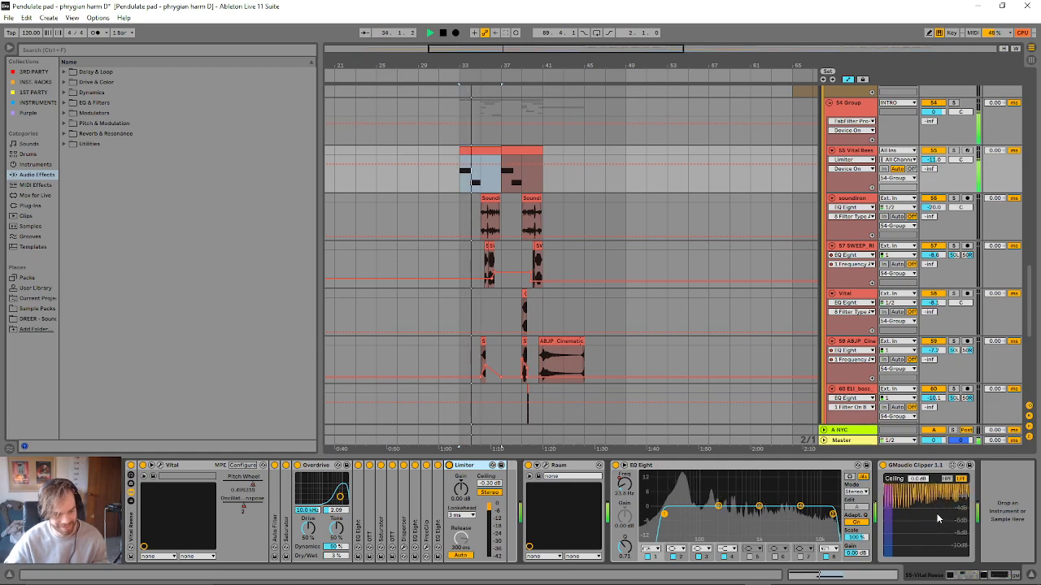
pyautogui.press('space')
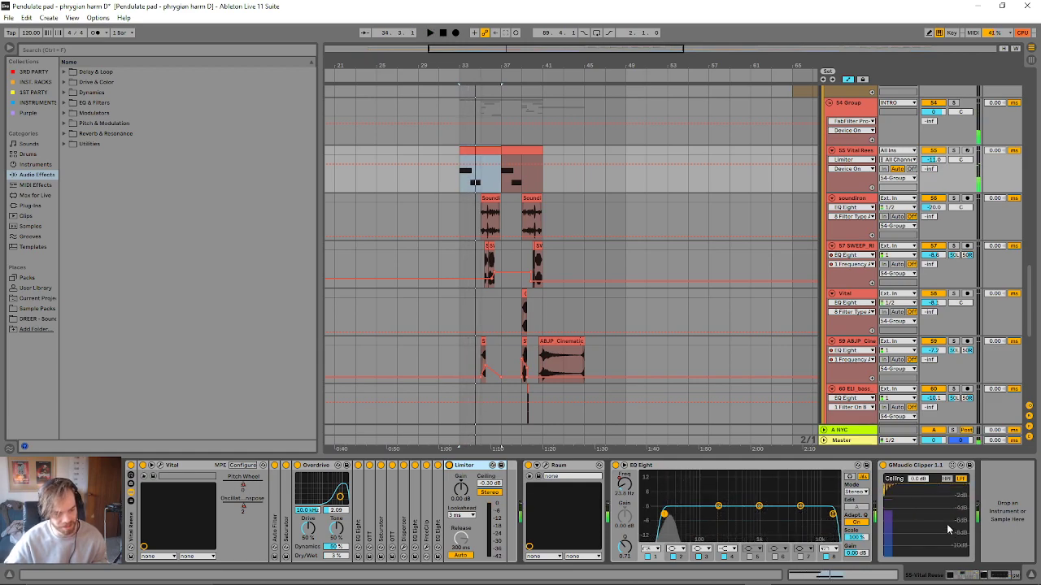
pyautogui.moveTo(911, 584)
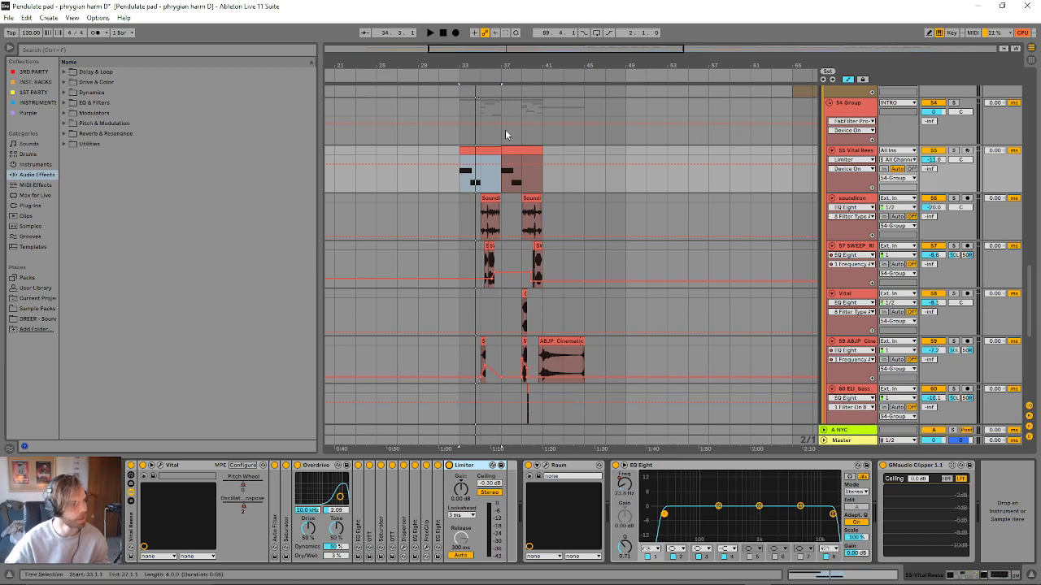
# - Play the arrangement from the Soundiron clip at bar 35 to about bar 41 while viewing the layered effect tracks
pyautogui.moveTo(506, 50); pyautogui.dragTo(517, 106)
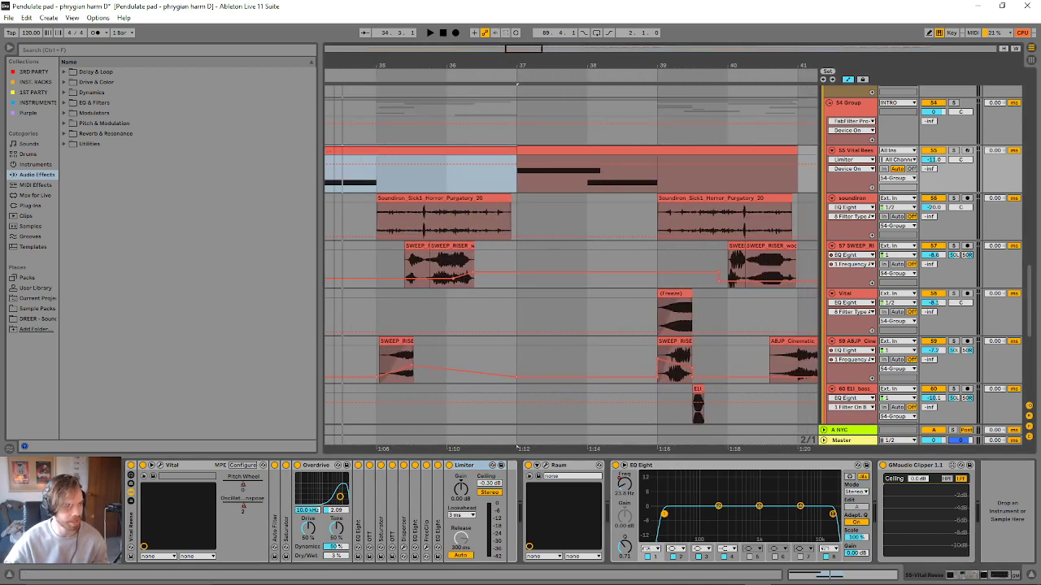
pyautogui.scroll(-5, 419, 289)
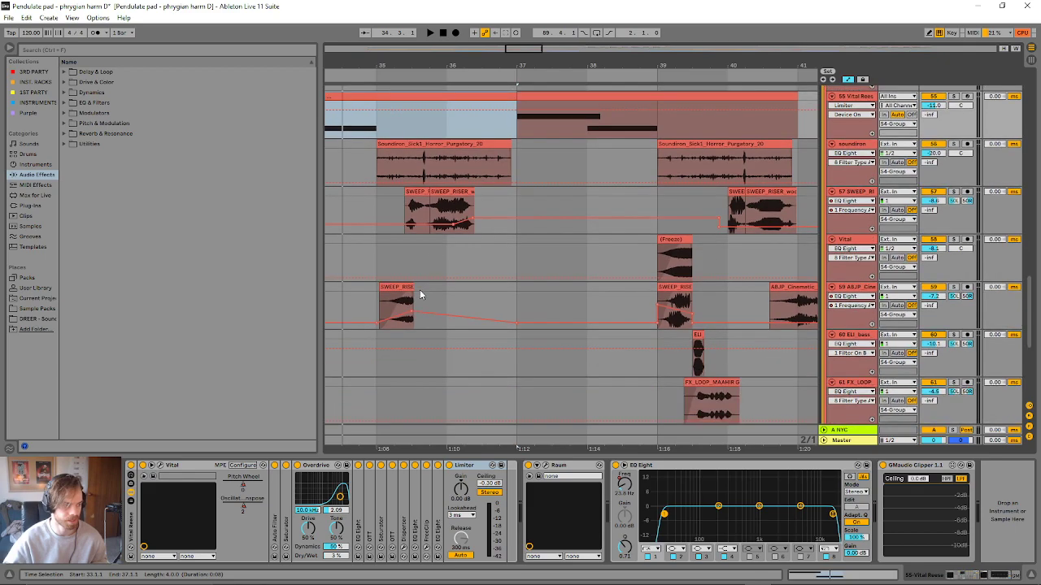
pyautogui.scroll(-3, 422, 322)
pyautogui.scroll(9, 447, 326)
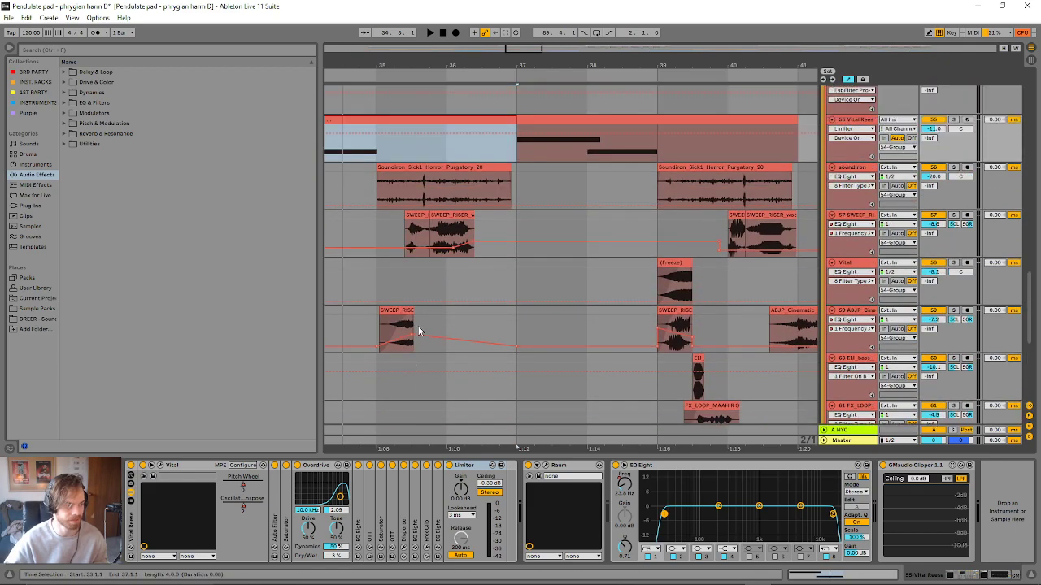
pyautogui.click(481, 244)
pyautogui.scroll(-2, 486, 254)
pyautogui.press('space')
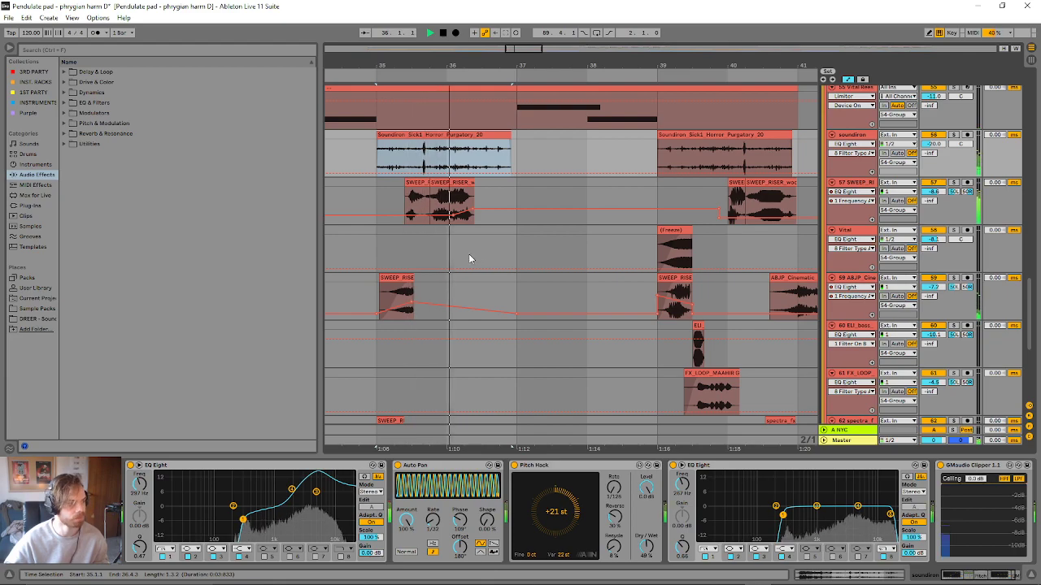
pyautogui.scroll(-1, 443, 259)
pyautogui.scroll(-3, 443, 267)
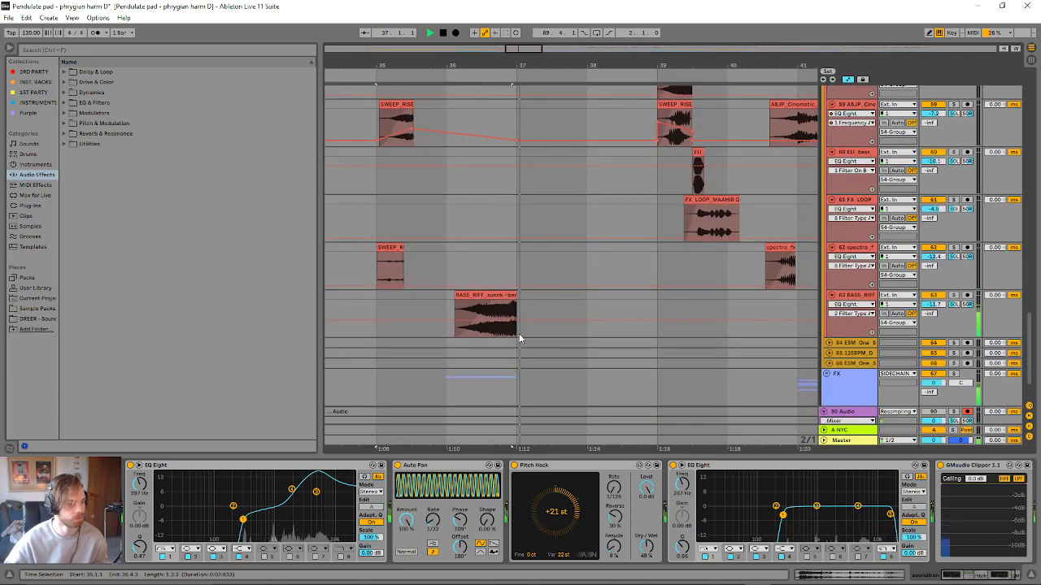
pyautogui.scroll(4, 517, 335)
pyautogui.scroll(2, 517, 333)
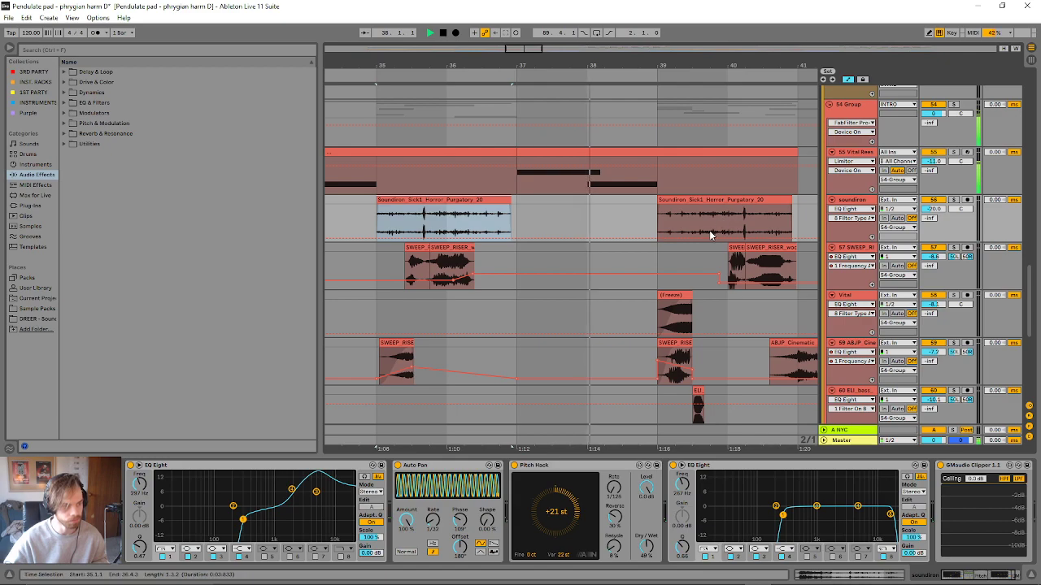
pyautogui.scroll(-2, 692, 213)
pyautogui.moveTo(551, 61); pyautogui.dragTo(424, 58)
pyautogui.scroll(-2, 660, 180)
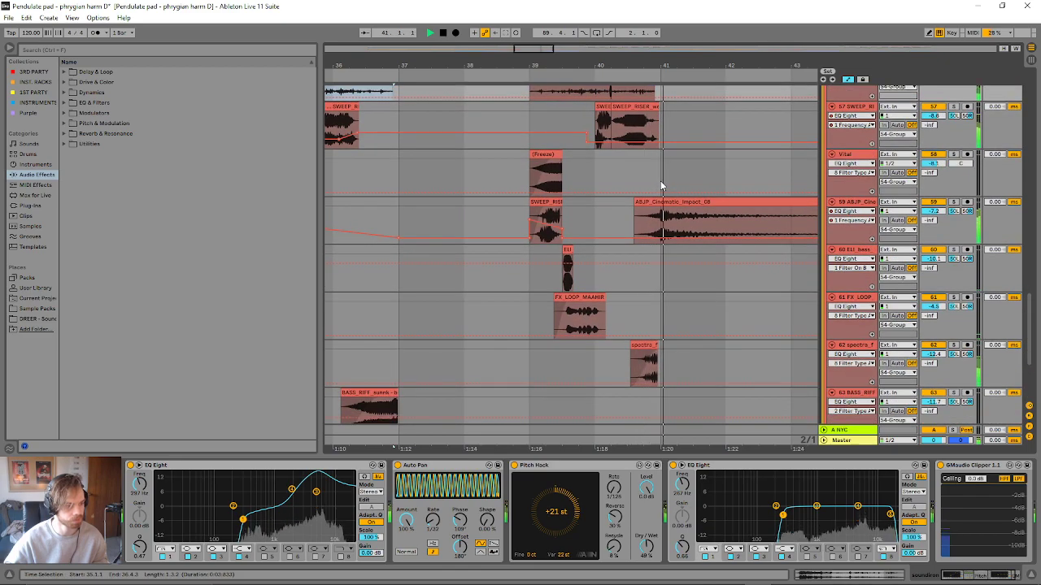
pyautogui.press('space')
# - Open the Vital synth on the Vital Reese track and show its Effects page, with the window moved clear of the device chain
pyautogui.moveTo(539, 51); pyautogui.dragTo(589, 12)
pyautogui.scroll(2, 681, 287)
pyautogui.moveTo(1028, 324); pyautogui.dragTo(753, 300)
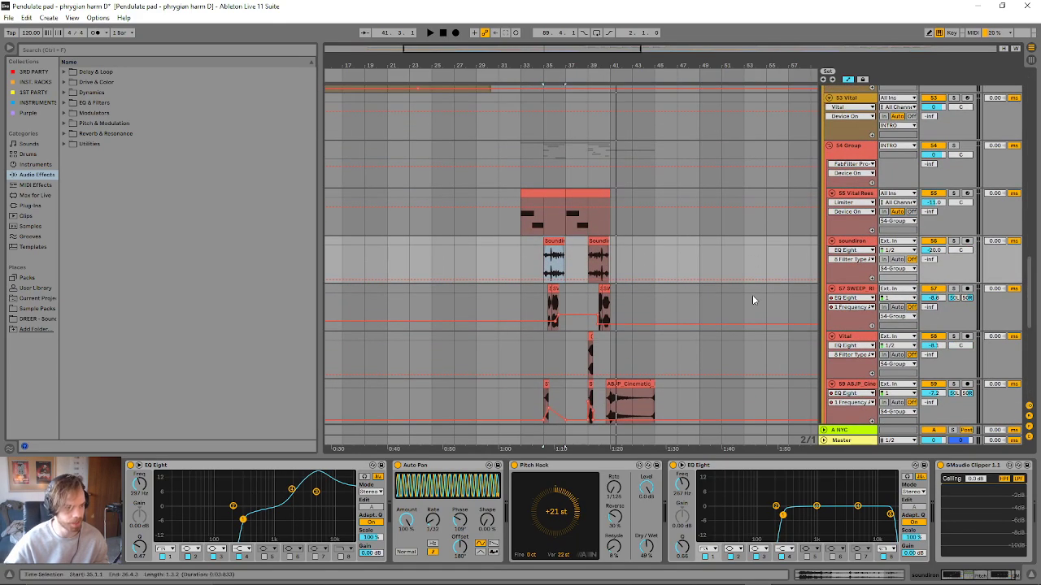
pyautogui.click(748, 212)
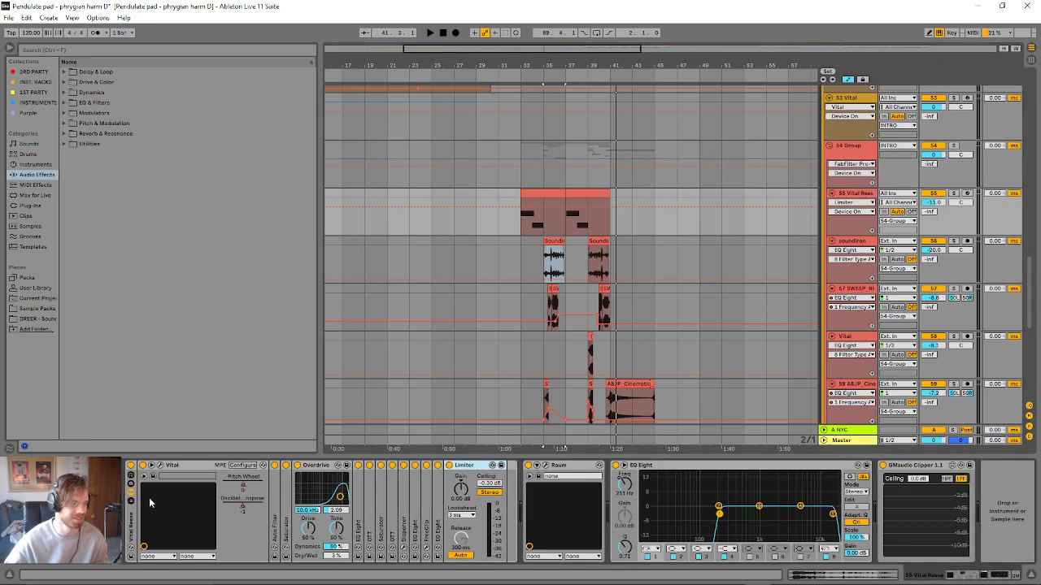
pyautogui.click(160, 466)
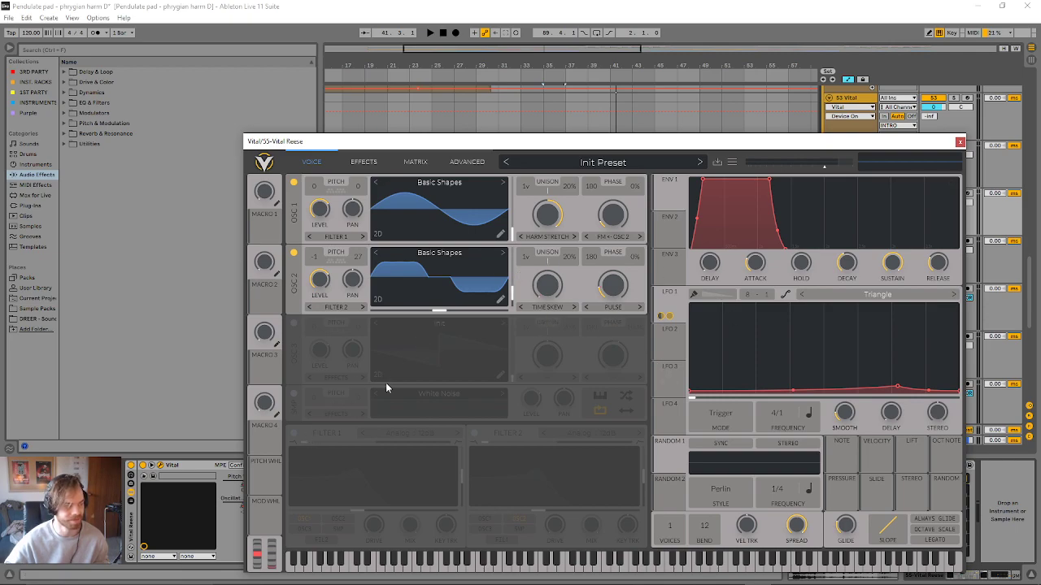
pyautogui.click(364, 161)
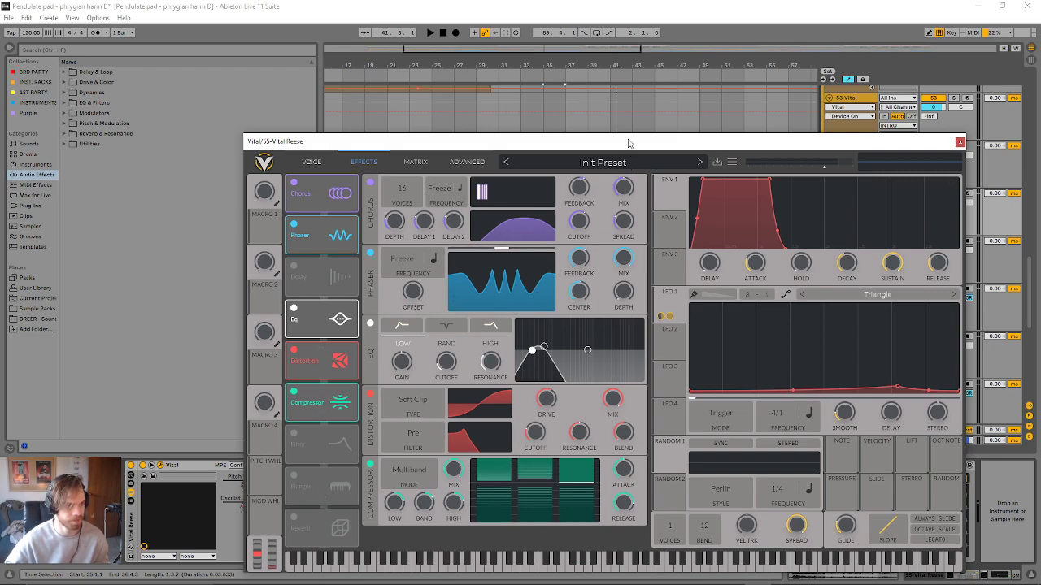
pyautogui.moveTo(629, 143); pyautogui.dragTo(632, 4)
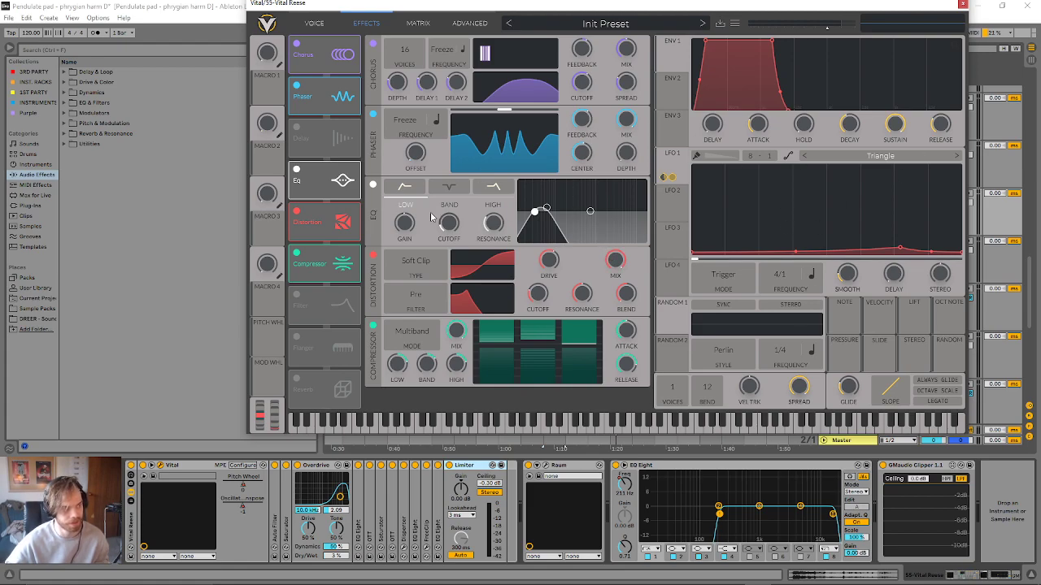
# - Expand the Auto Filter on the Vital Reese track and close the Vital window
pyautogui.doubleClick(276, 526)
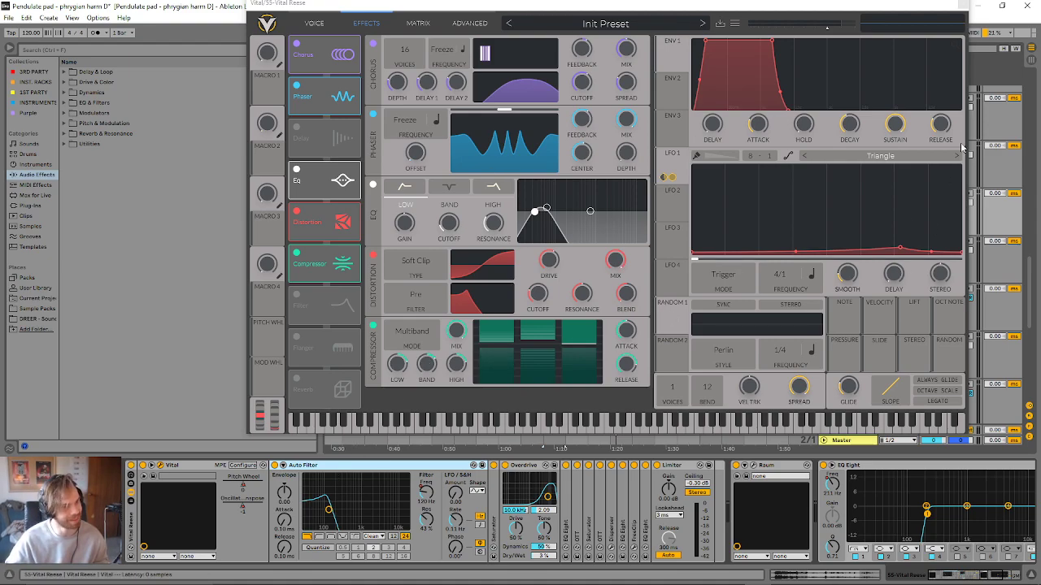
pyautogui.click(958, 7)
pyautogui.scroll(-5, 773, 242)
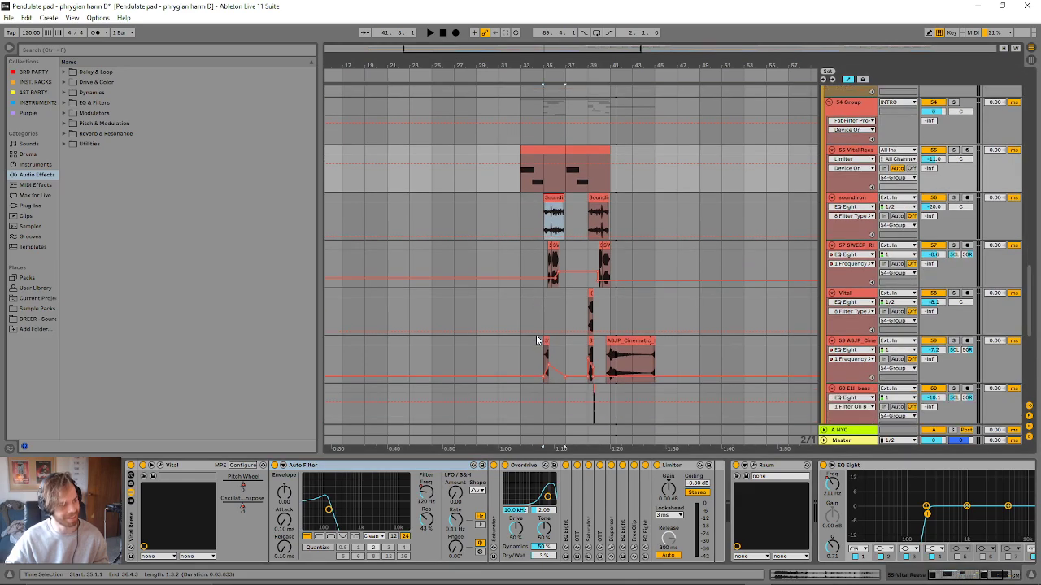
# - Hide the device chain and start playback from bar 41 on the FX group
pyautogui.scroll(-1, 708, 393)
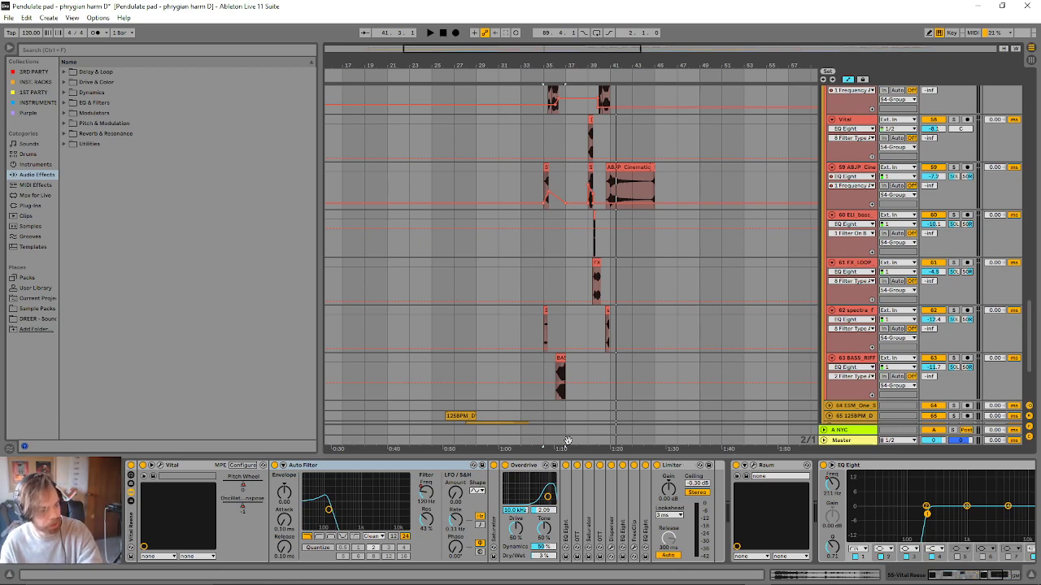
pyautogui.moveTo(653, 456); pyautogui.dragTo(495, 569)
pyautogui.scroll(-1, 613, 453)
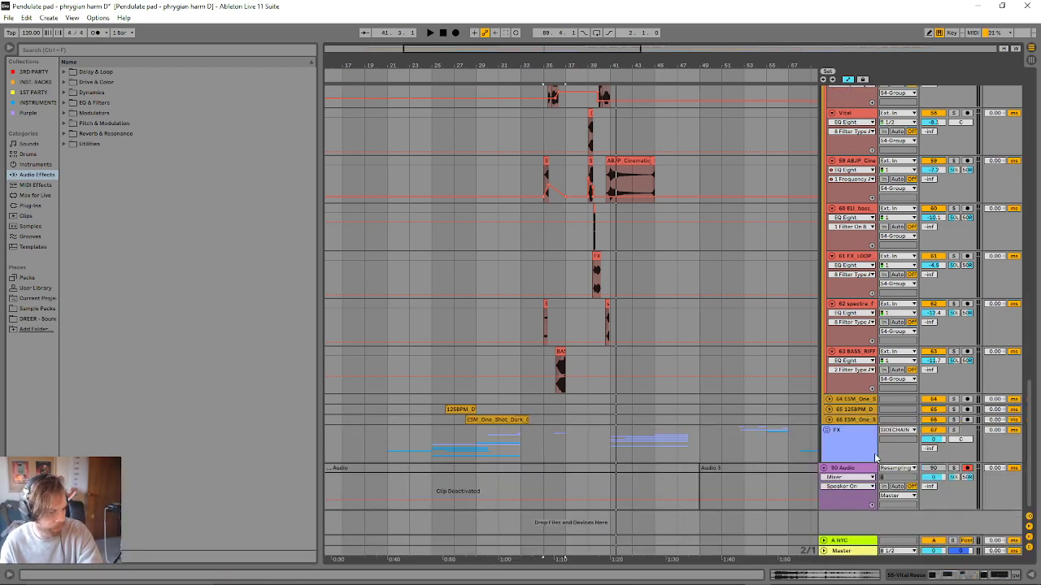
pyautogui.click(615, 432)
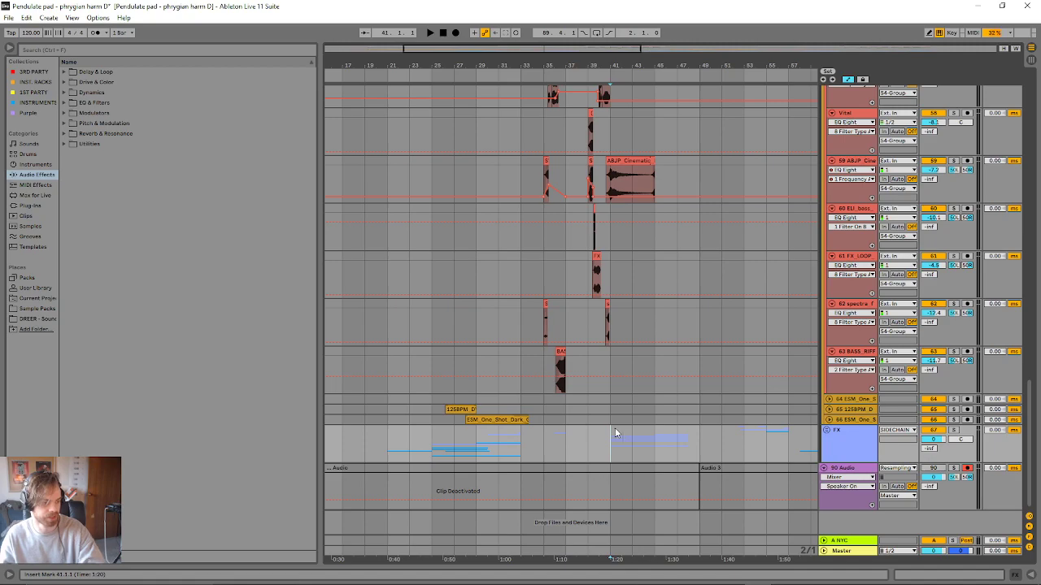
pyautogui.press('space')
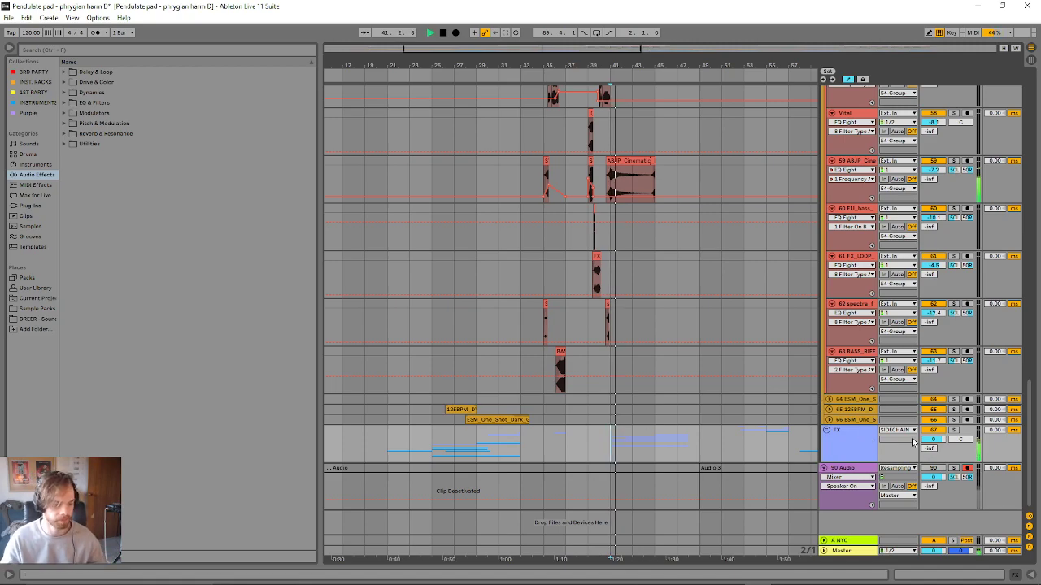
# - Unfold the FX group and look over its UP and DOWN subgroups while replaying from bar 41
pyautogui.click(827, 431)
pyautogui.click(827, 430)
pyautogui.click(827, 431)
pyautogui.scroll(-3, 803, 421)
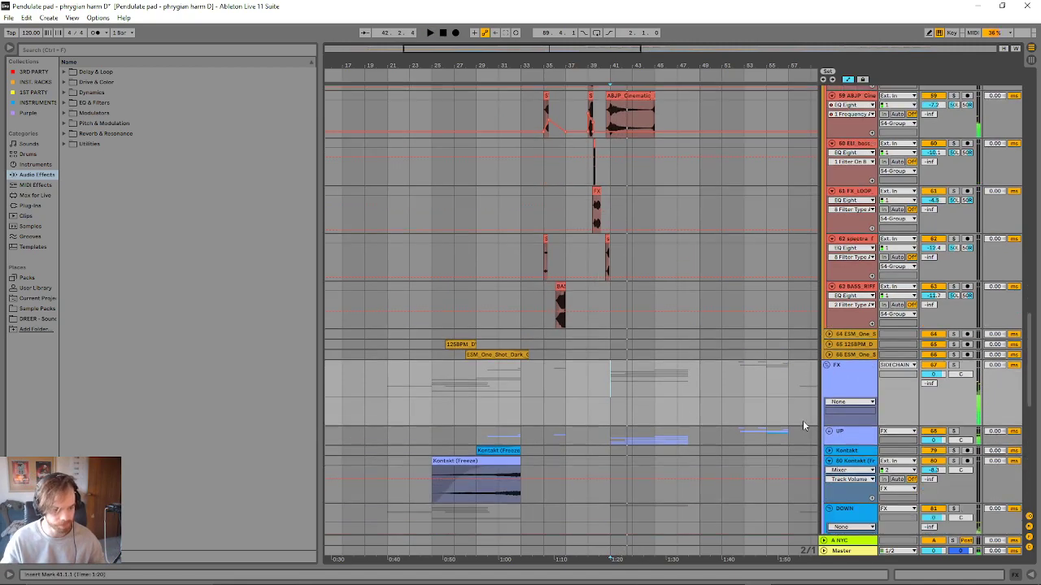
pyautogui.press('space')
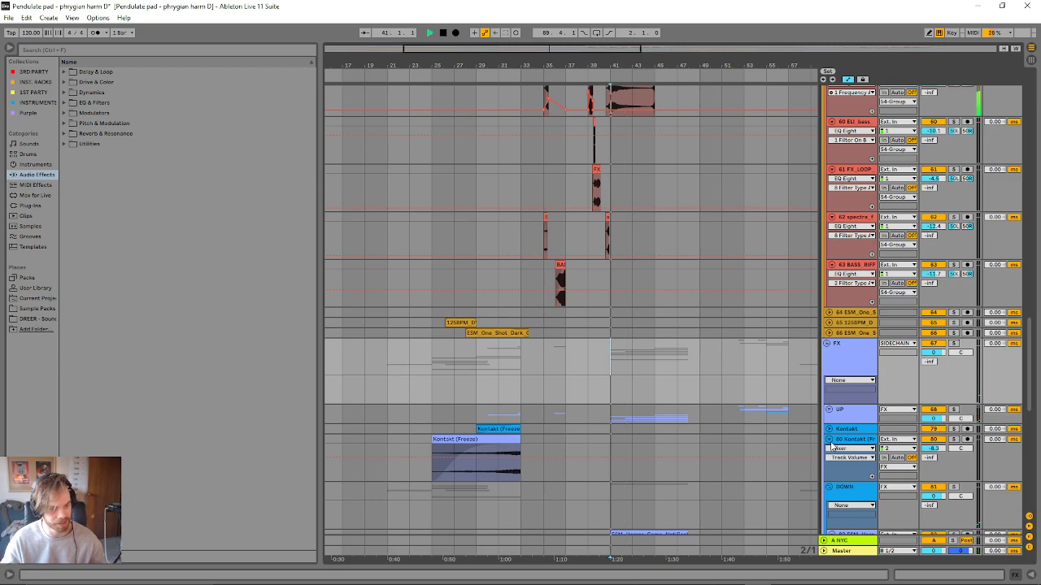
pyautogui.press('space')
# - Unfreeze the build kick track in the DRUMS group
pyautogui.scroll(20, 828, 415)
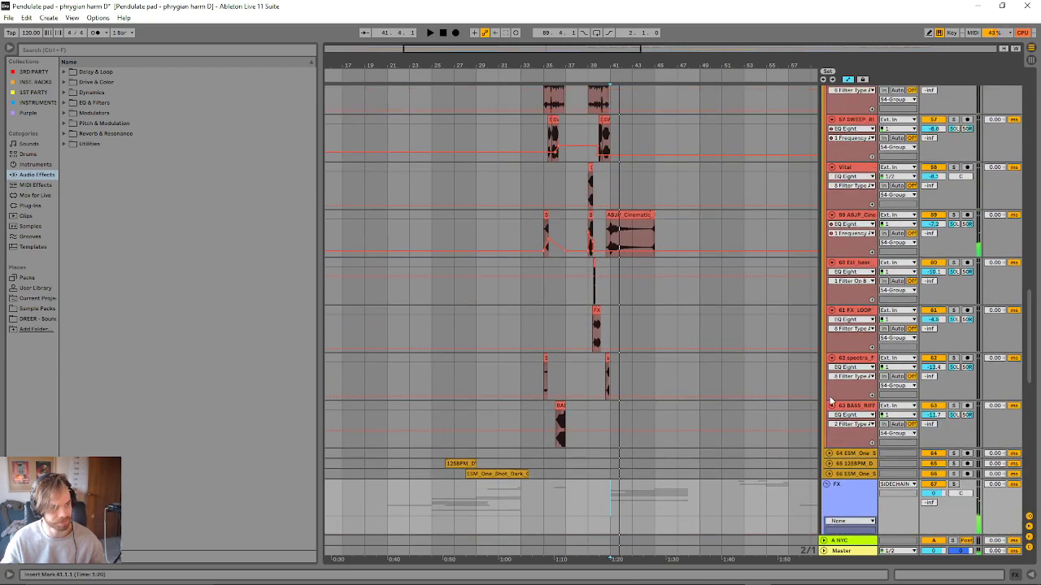
pyautogui.scroll(12, 773, 363)
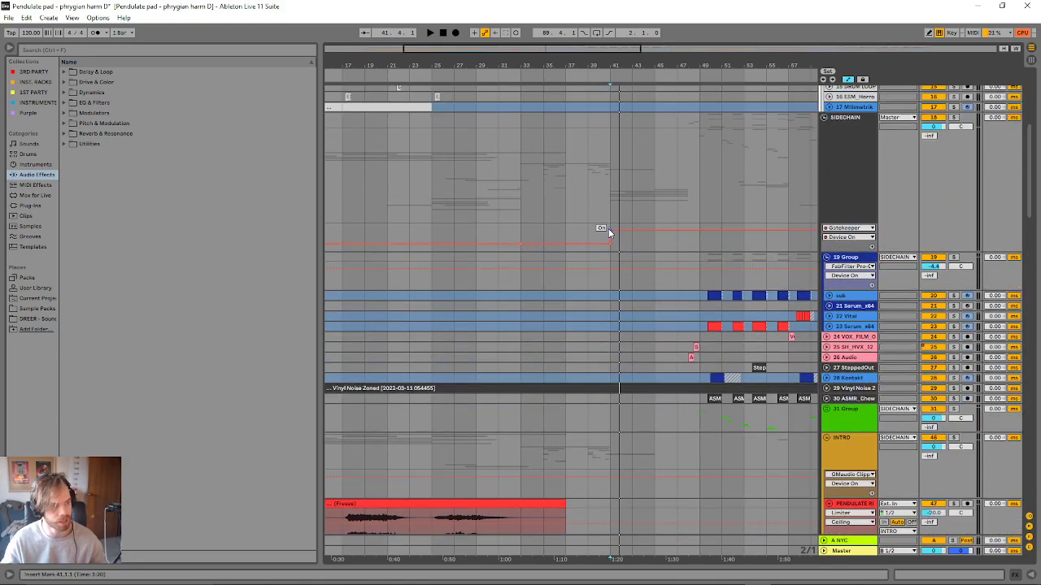
pyautogui.scroll(10, 609, 228)
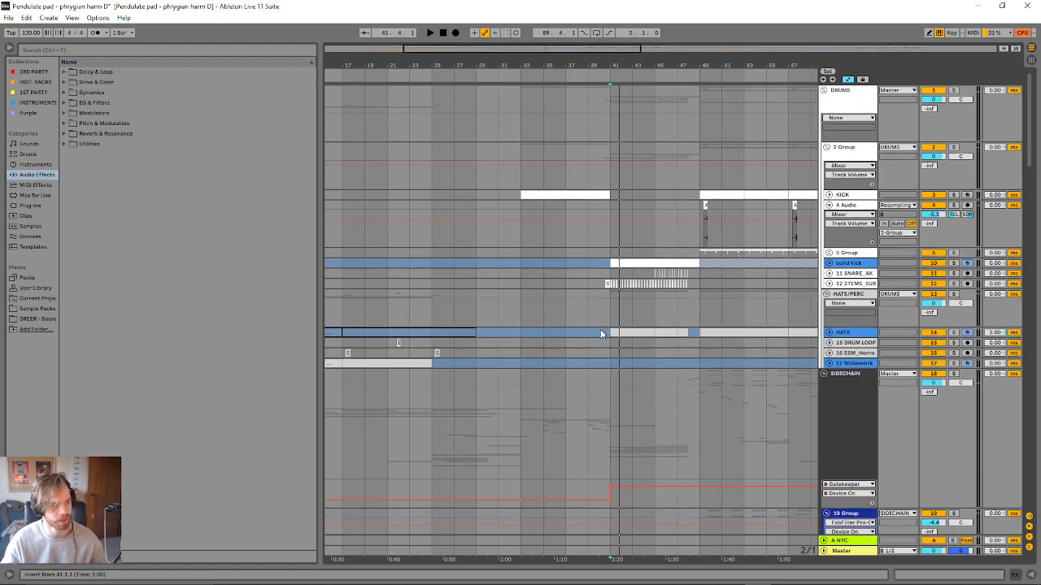
pyautogui.rightClick(858, 252)
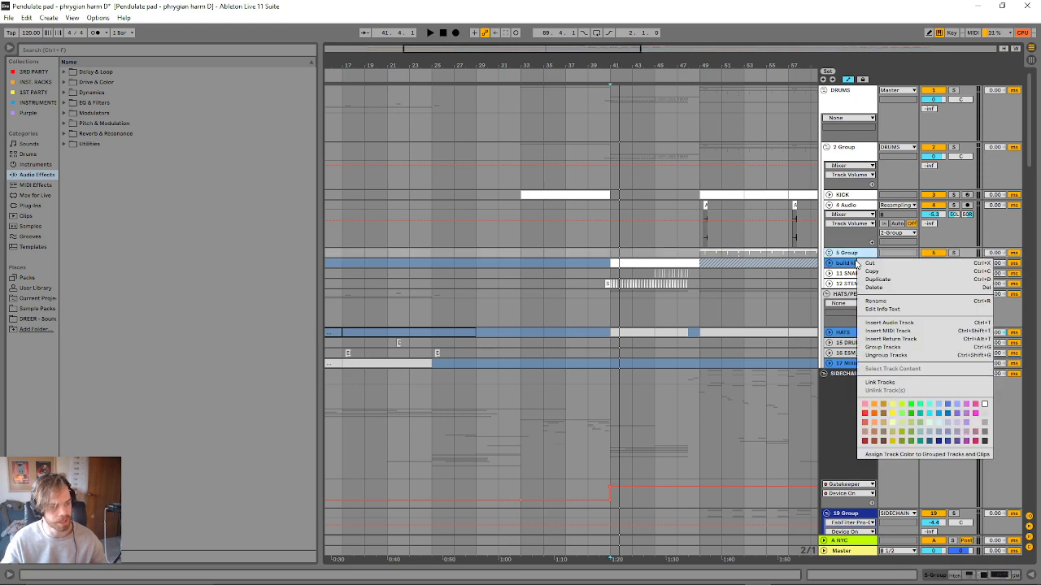
pyautogui.rightClick(847, 263)
pyautogui.click(863, 327)
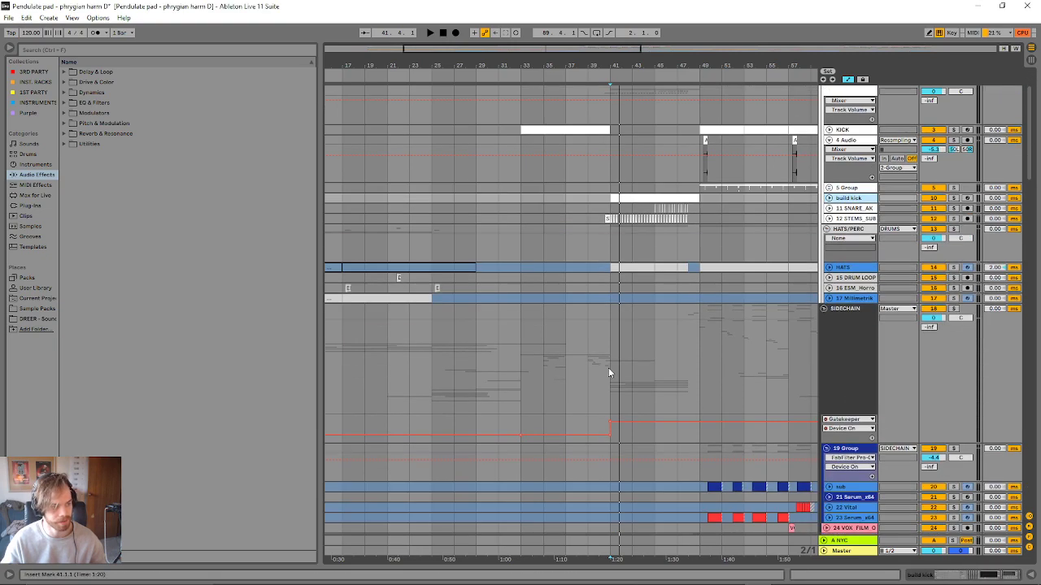
# - Play the build section with the drum tracks in view from bar 41 to about bar 50
pyautogui.scroll(-4, 602, 373)
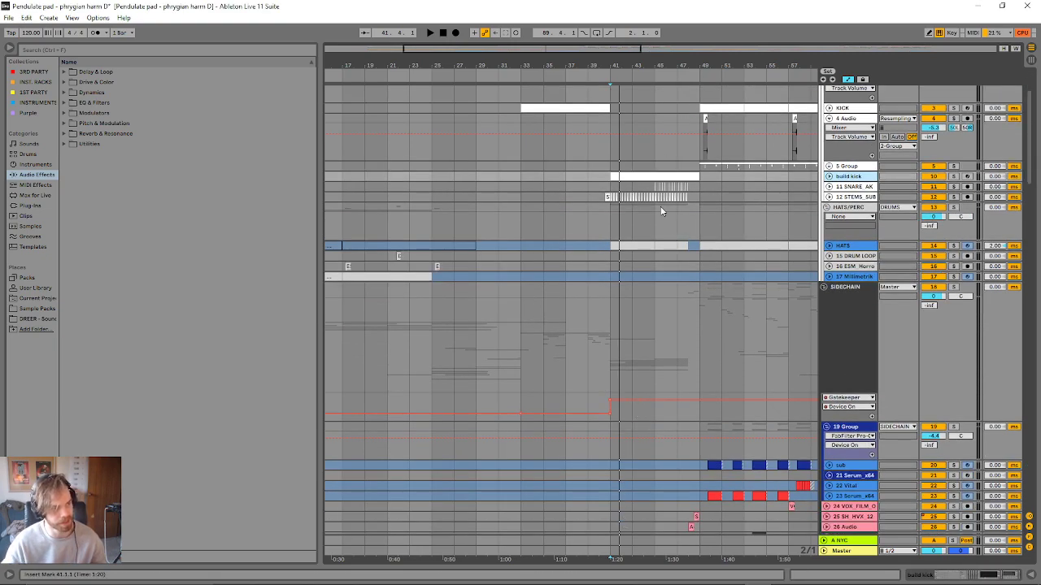
pyautogui.press('space')
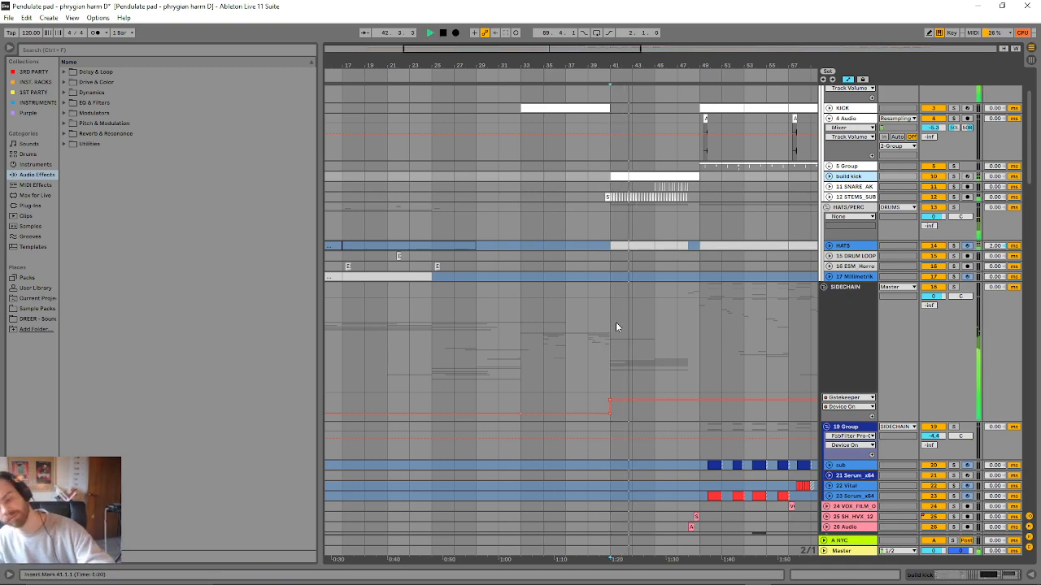
pyautogui.scroll(-5, 631, 329)
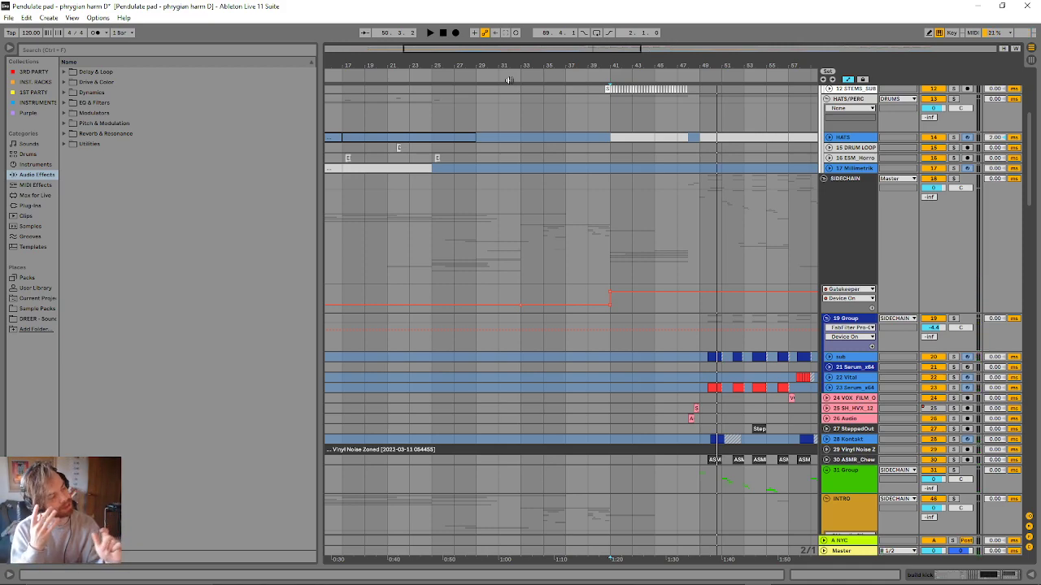
# - Expand the 23 Serum_x64 track and select its first clip, starting at 49.4.1
pyautogui.click(496, 203)
pyautogui.click(700, 234)
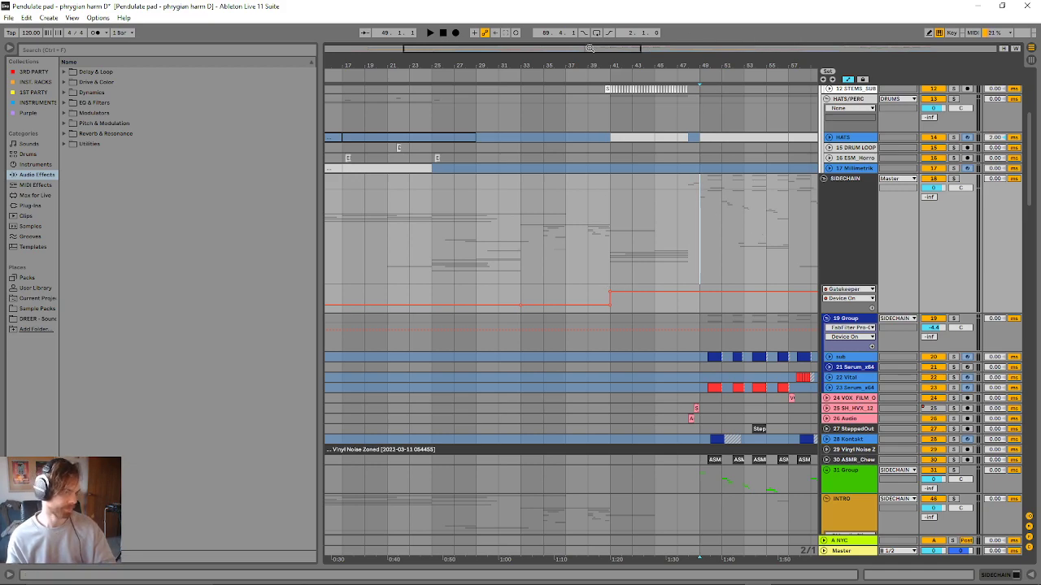
pyautogui.moveTo(709, 66); pyautogui.dragTo(478, 122)
pyautogui.scroll(-2, 525, 198)
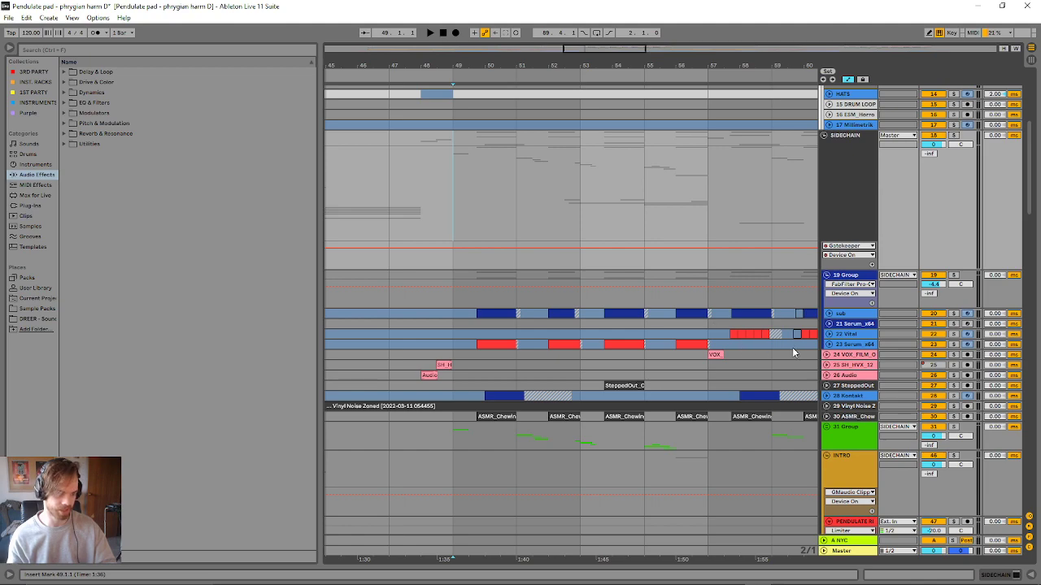
pyautogui.click(828, 344)
pyautogui.click(485, 357)
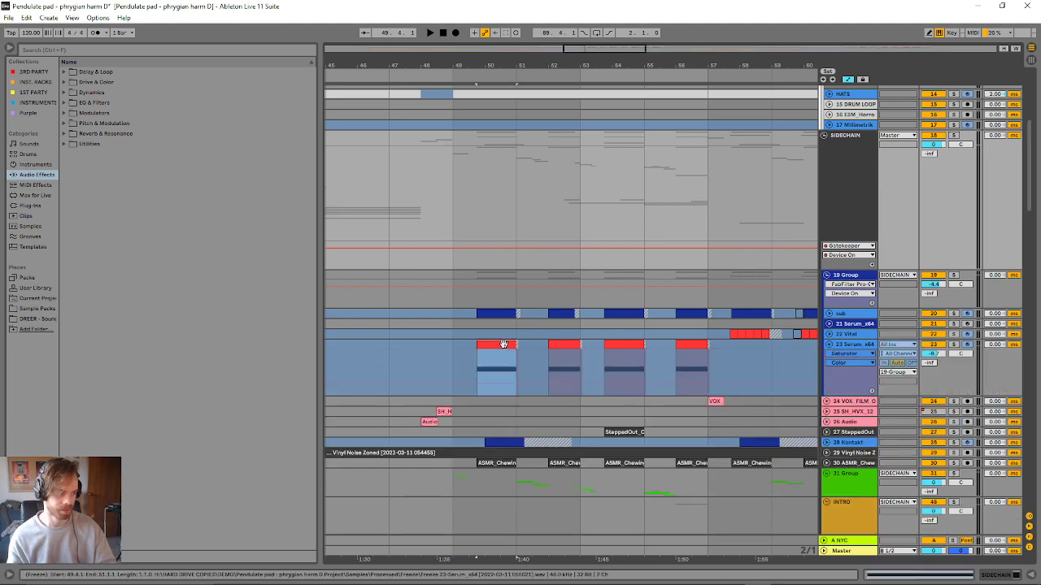
# - Solo the 23 Serum_x64 track and audition its first clip
pyautogui.click(954, 345)
pyautogui.press('space')
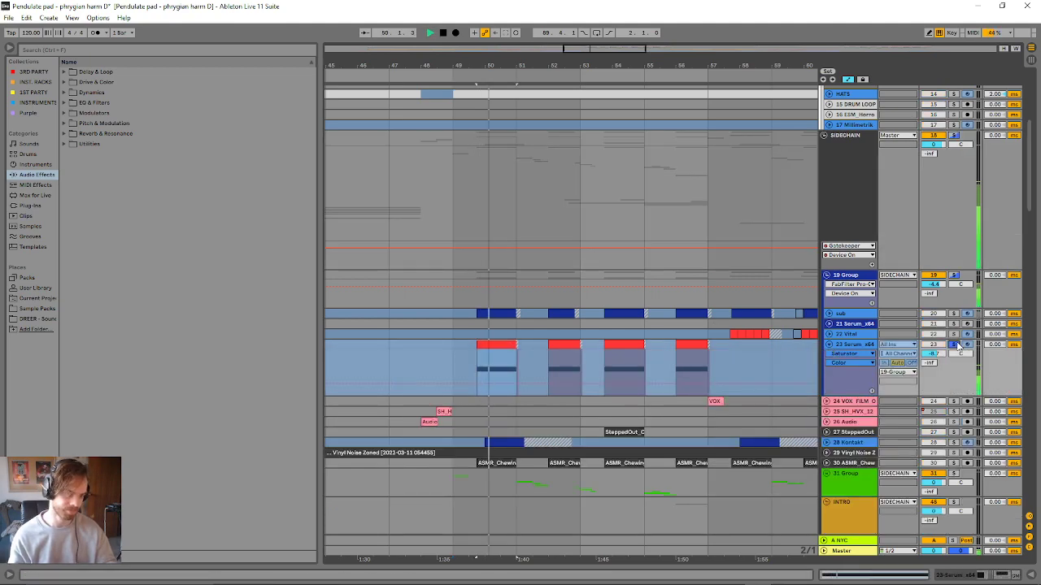
pyautogui.press('space')
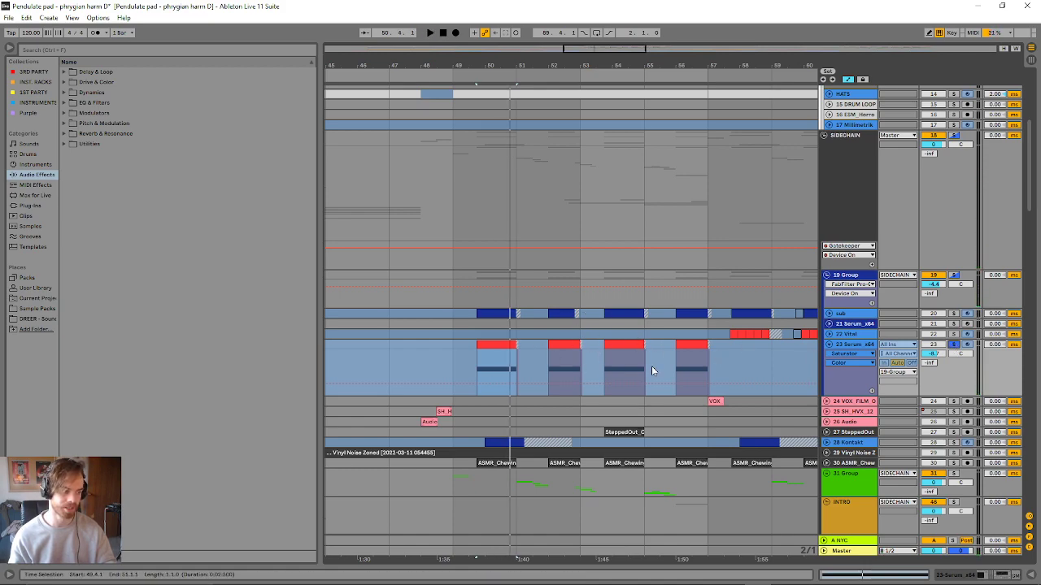
# - Show the 23 Serum_x64 device chain and audition the sub track in solo, clearing the solos when done
pyautogui.doubleClick(854, 346)
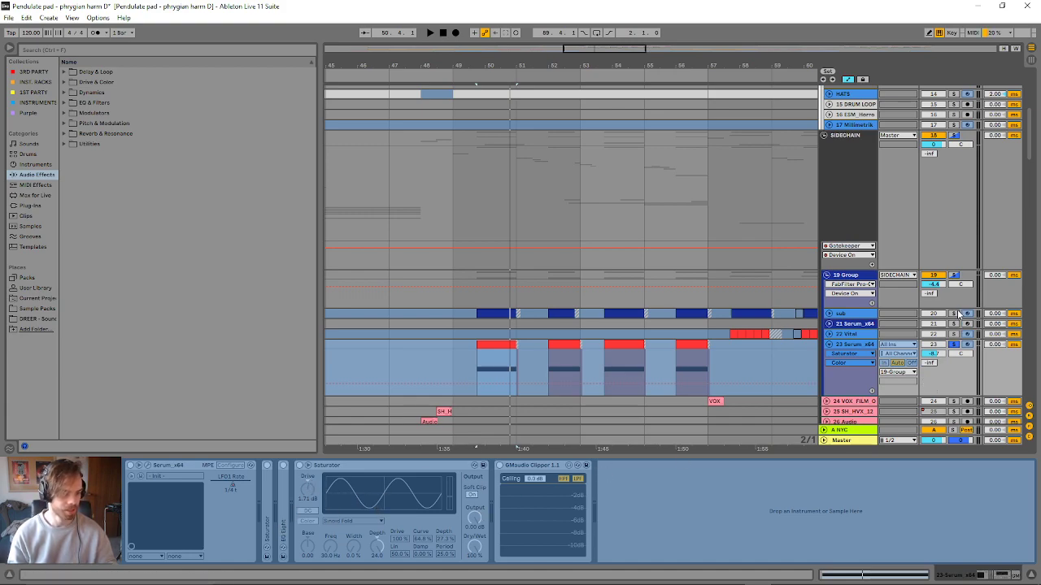
pyautogui.press('space')
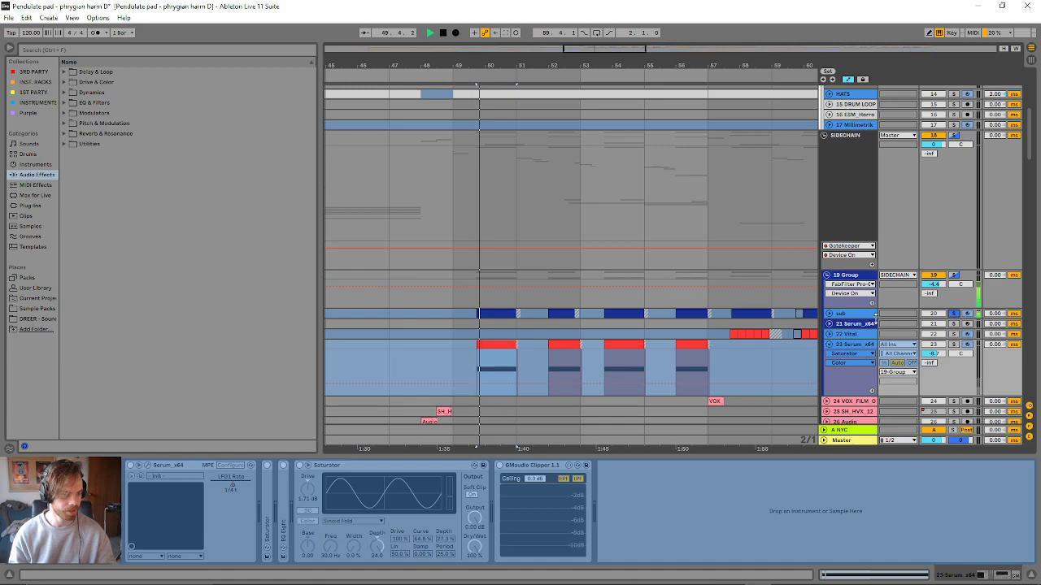
pyautogui.click(828, 313)
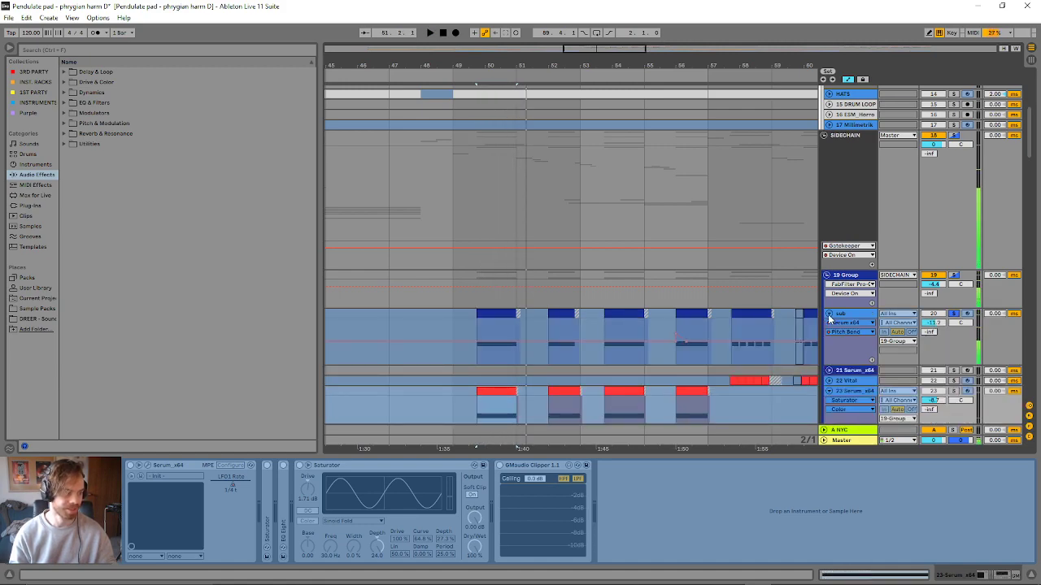
pyautogui.click(828, 313)
pyautogui.click(954, 313)
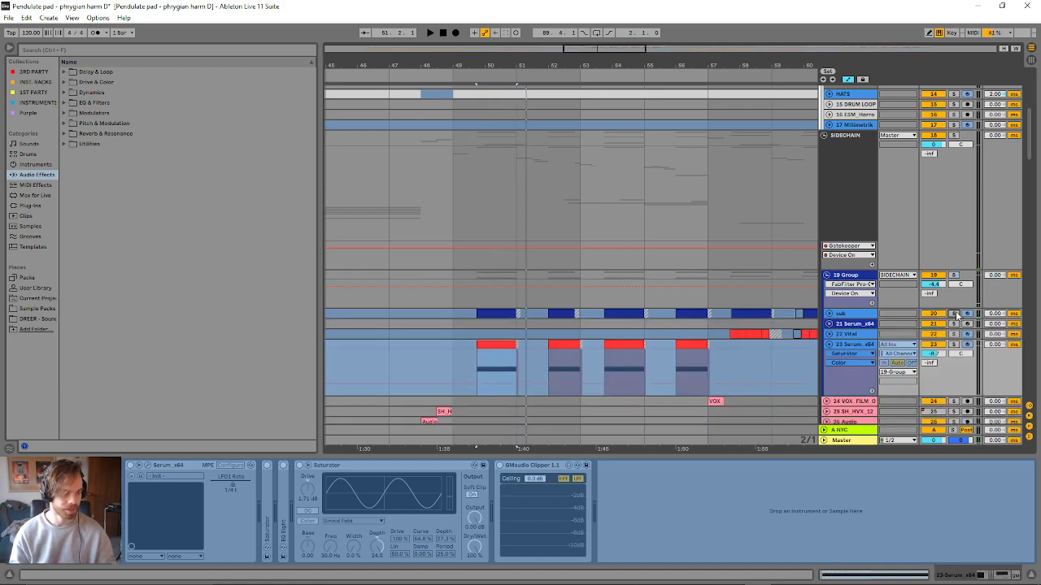
# - Select the vocal clip at bar 57 on the 24 VOX_FILM track and play from it
pyautogui.scroll(-5, 672, 386)
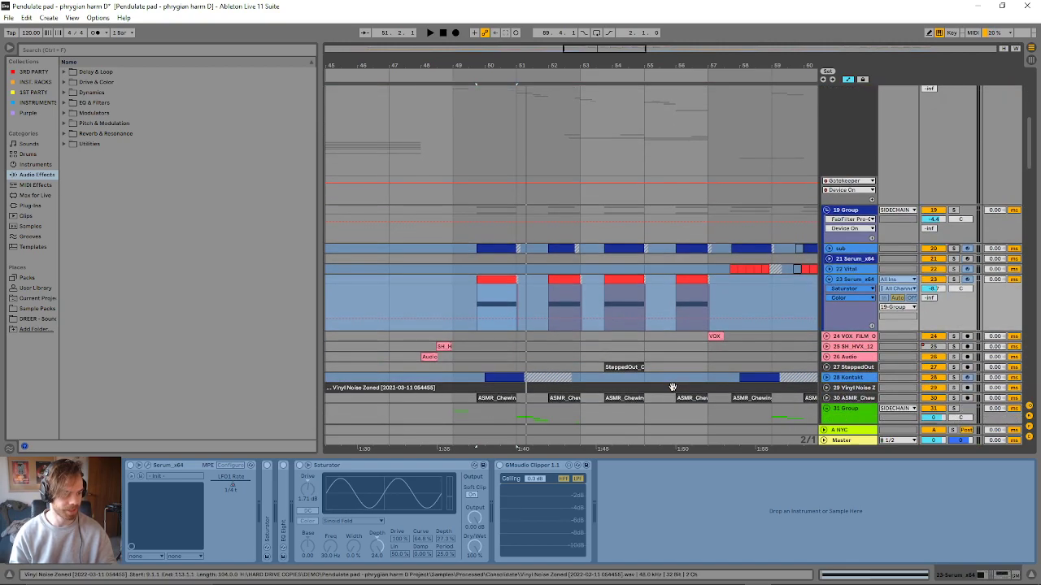
pyautogui.scroll(4, 670, 382)
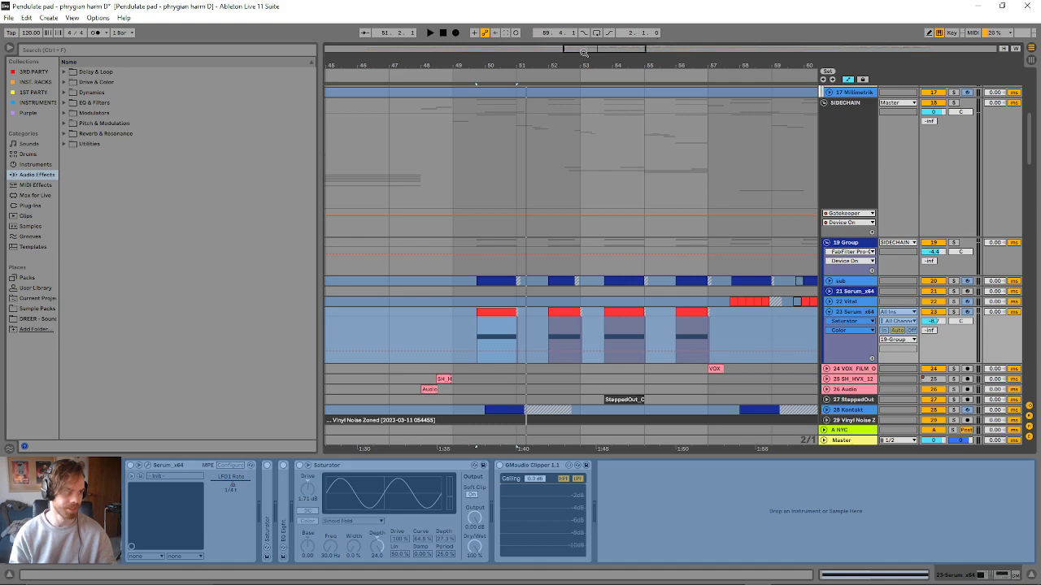
pyautogui.moveTo(584, 52); pyautogui.dragTo(592, 48)
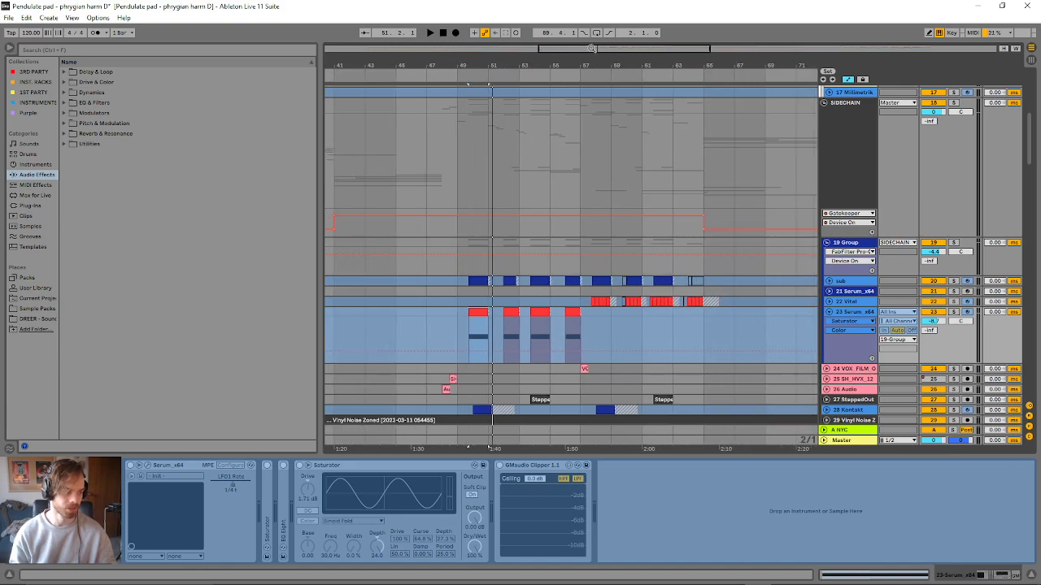
pyautogui.click(584, 369)
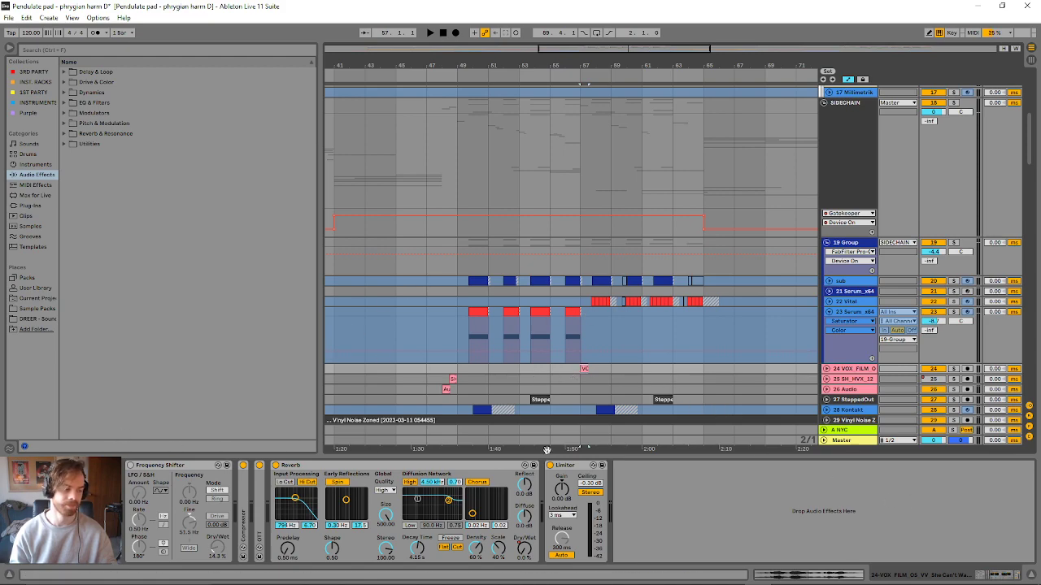
pyautogui.press('space')
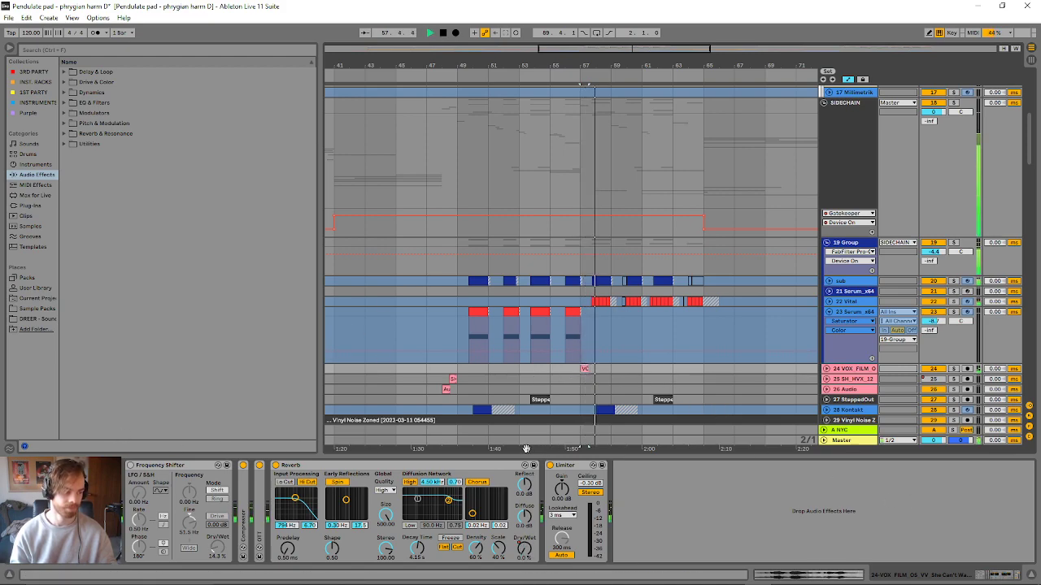
# - Unfold the 31 Group and look through its layered bass and FX tracks across the whole arrangement during playback
pyautogui.moveTo(629, 49); pyautogui.dragTo(635, 12)
pyautogui.scroll(-1, 782, 324)
pyautogui.scroll(-1, 782, 325)
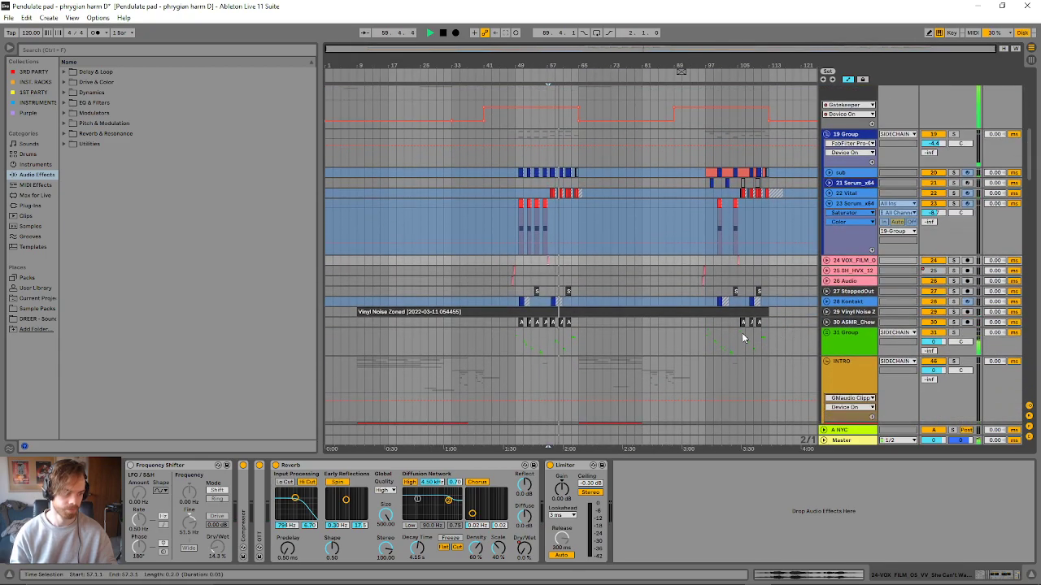
pyautogui.scroll(-6, 537, 390)
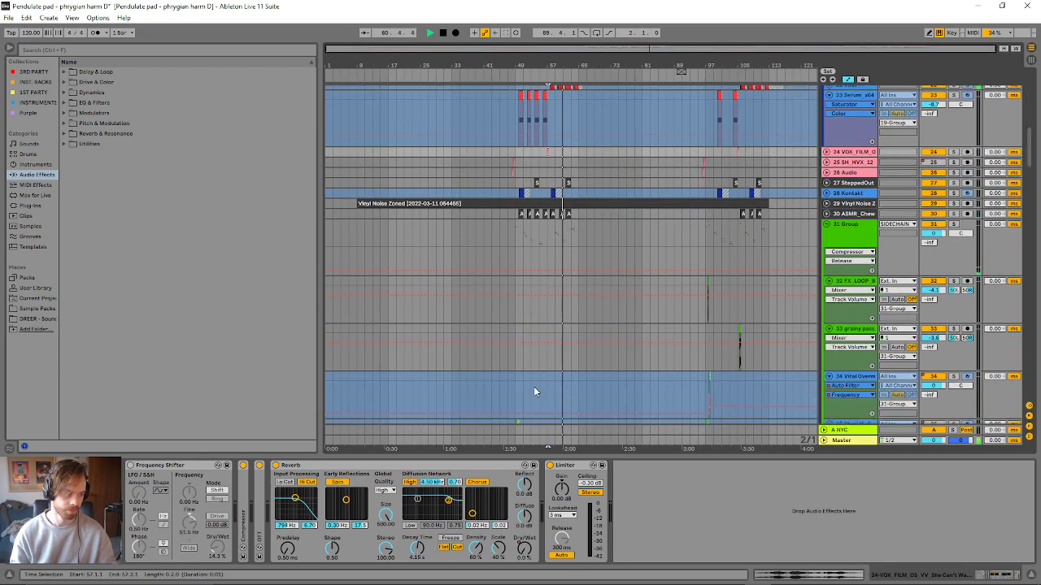
pyautogui.scroll(-1, 538, 397)
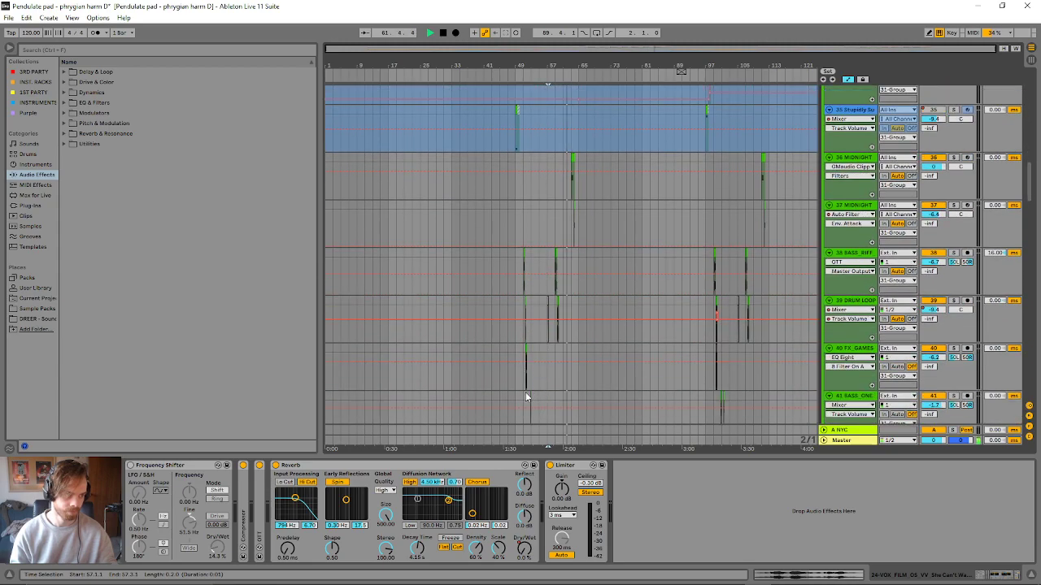
pyautogui.scroll(-4, 528, 393)
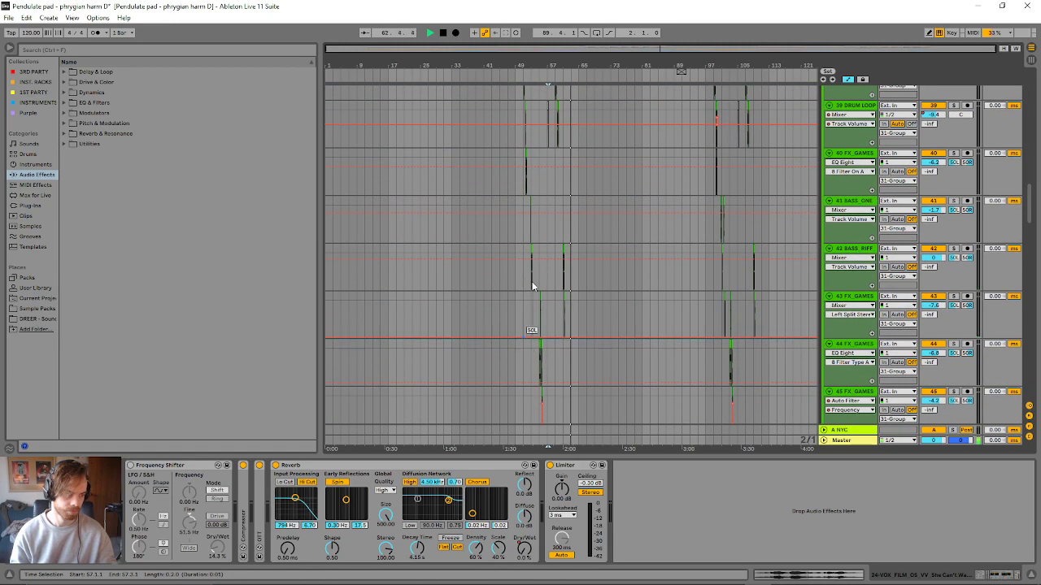
# - Stop playback, select the BASS_DREER clip at 55.2 on track 43, and audition it with the surrounding layers
pyautogui.moveTo(553, 66); pyautogui.dragTo(553, 75)
pyautogui.moveTo(637, 47); pyautogui.dragTo(622, 64)
pyautogui.press('space')
pyautogui.scroll(-1, 535, 187)
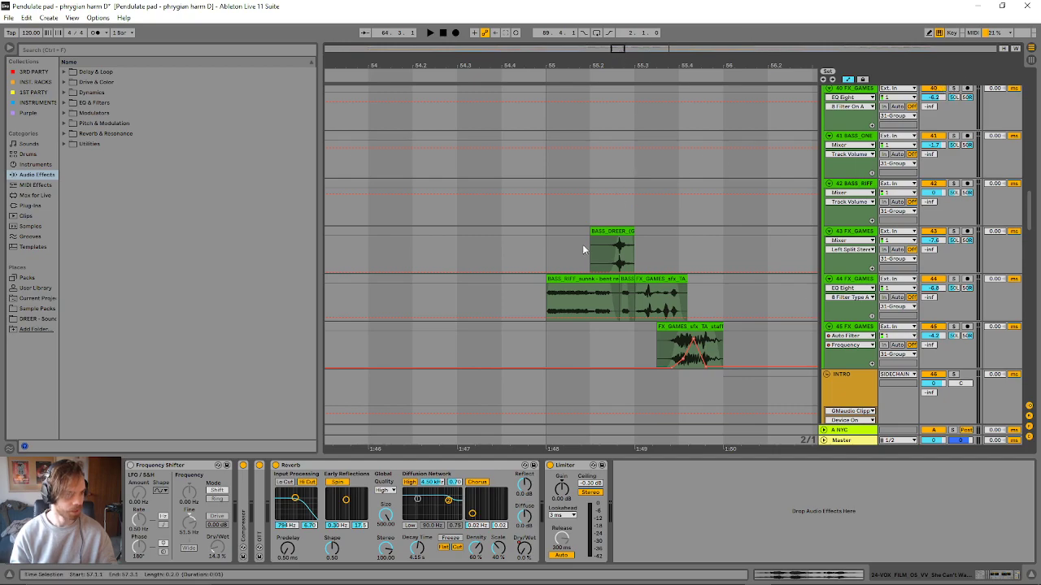
pyautogui.click(617, 248)
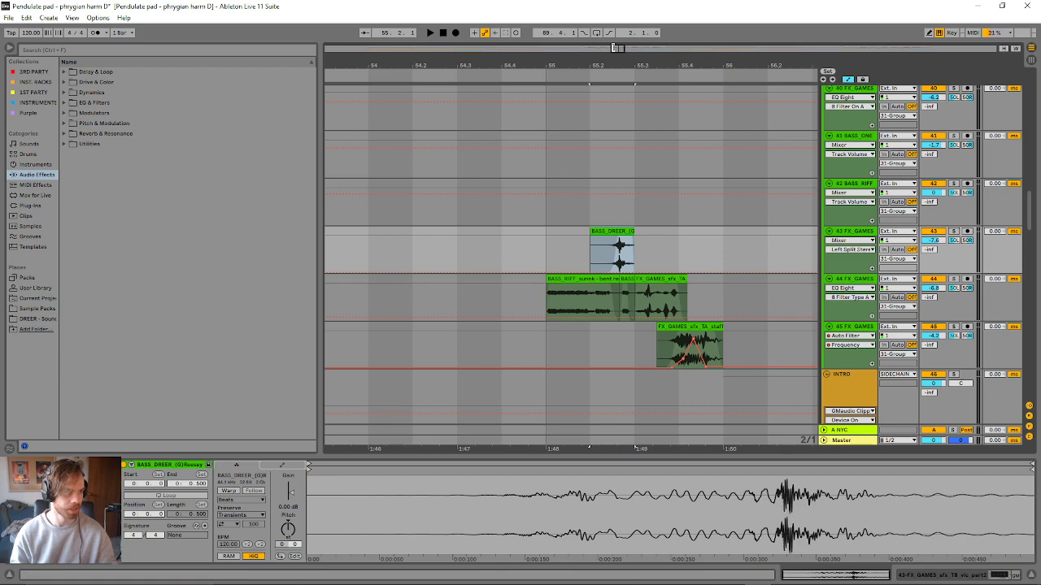
pyautogui.moveTo(616, 48); pyautogui.dragTo(618, 29)
pyautogui.press('space')
# - Audition the layered bass and FX clips on tracks 43 to 45 from the start of bar 55
pyautogui.press('space')
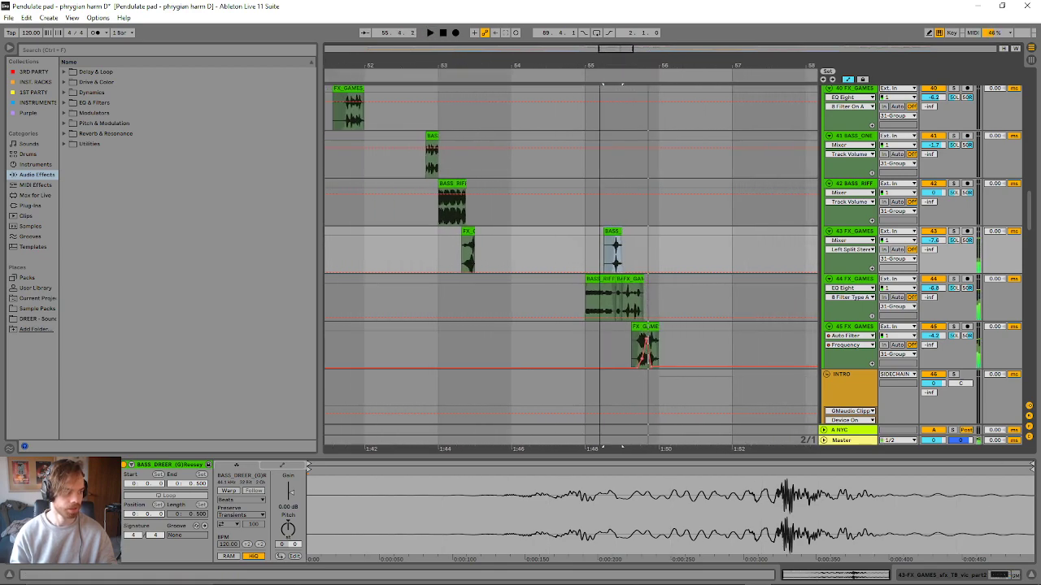
pyautogui.rightClick(582, 243)
pyautogui.press('space')
pyautogui.press('space')
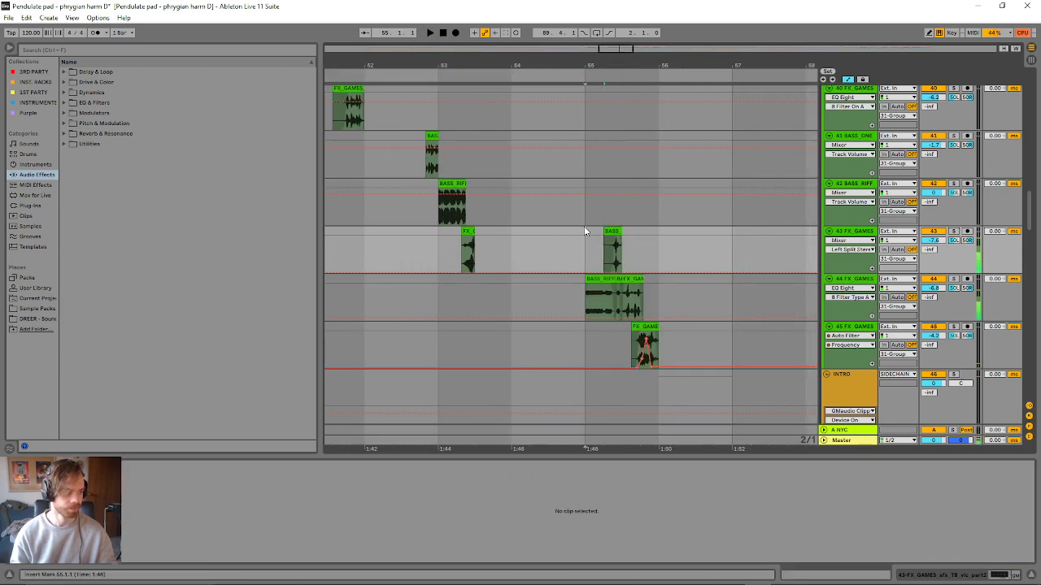
pyautogui.rightClick(584, 228)
pyautogui.press('space')
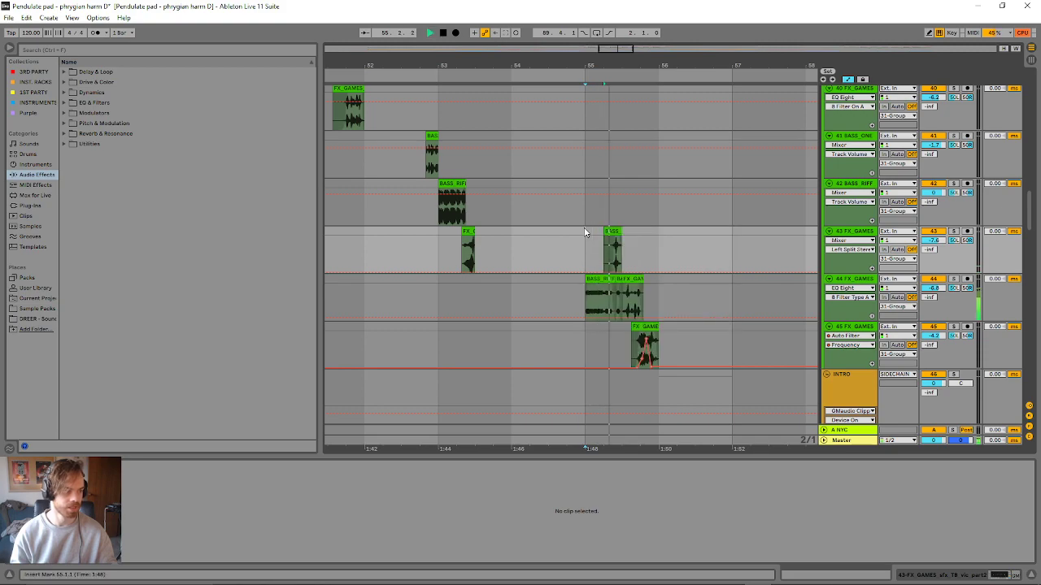
pyautogui.scroll(5, 461, 342)
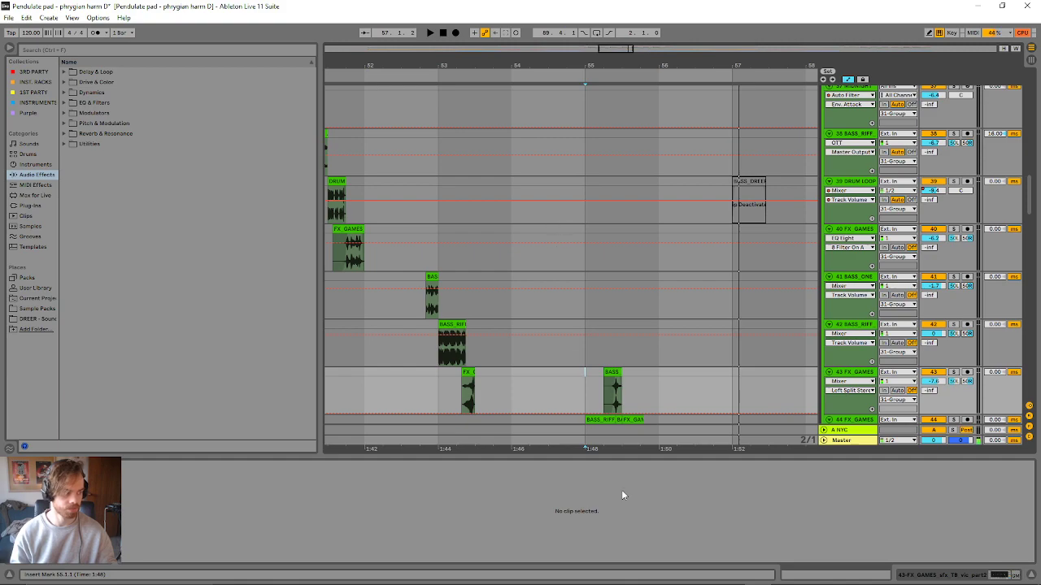
pyautogui.scroll(-3, 601, 416)
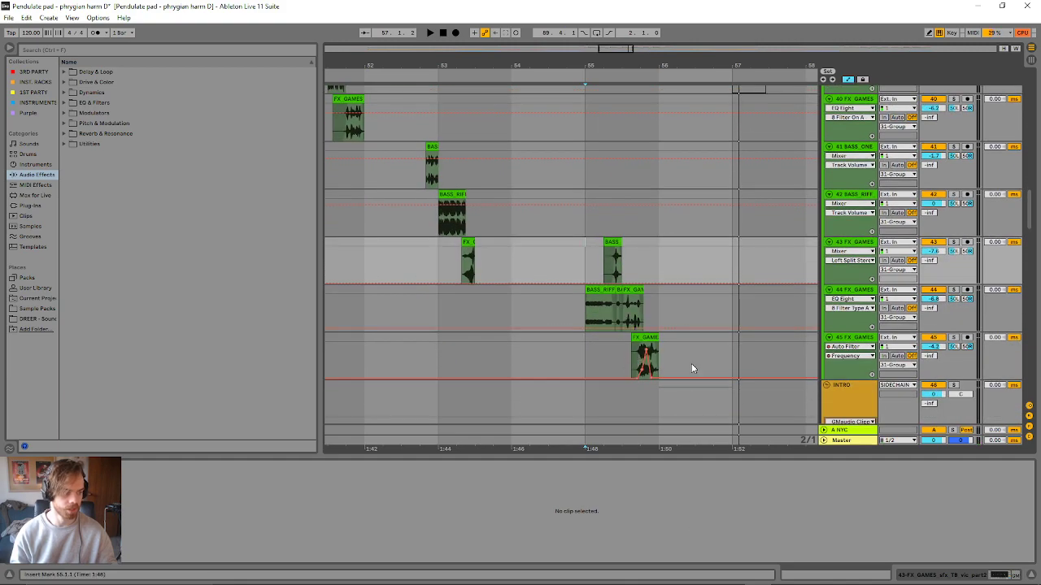
# - Zoom in on bar 55 and inspect the bent reese, flipkick and staff kick clips on tracks 44 and 45
pyautogui.moveTo(618, 50)
pyautogui.mouseDown()
pyautogui.moveTo(655, 29)
pyautogui.moveTo(652, 72)
pyautogui.moveTo(621, 68)
pyautogui.mouseUp()
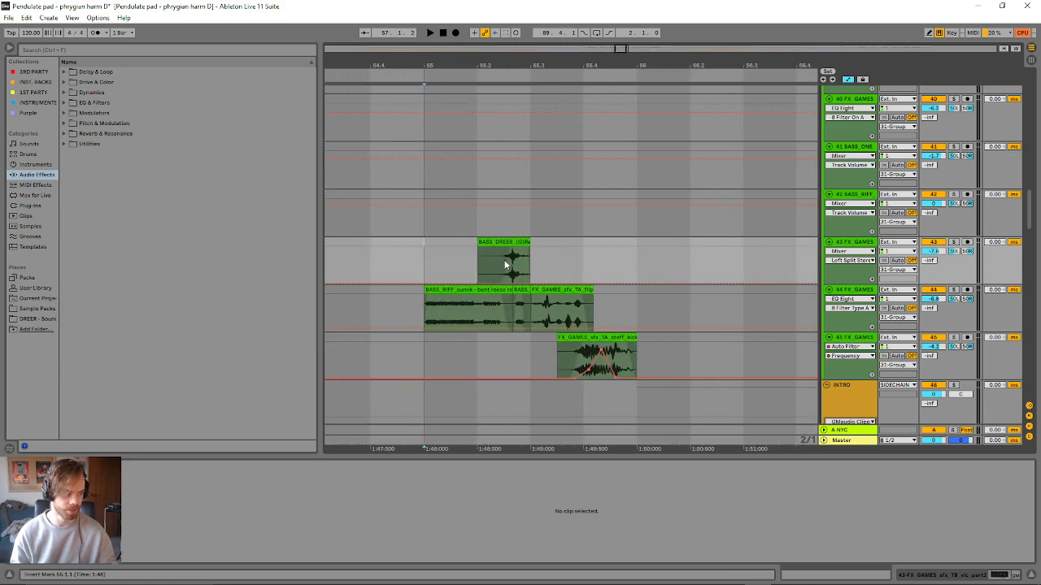
pyautogui.click(492, 293)
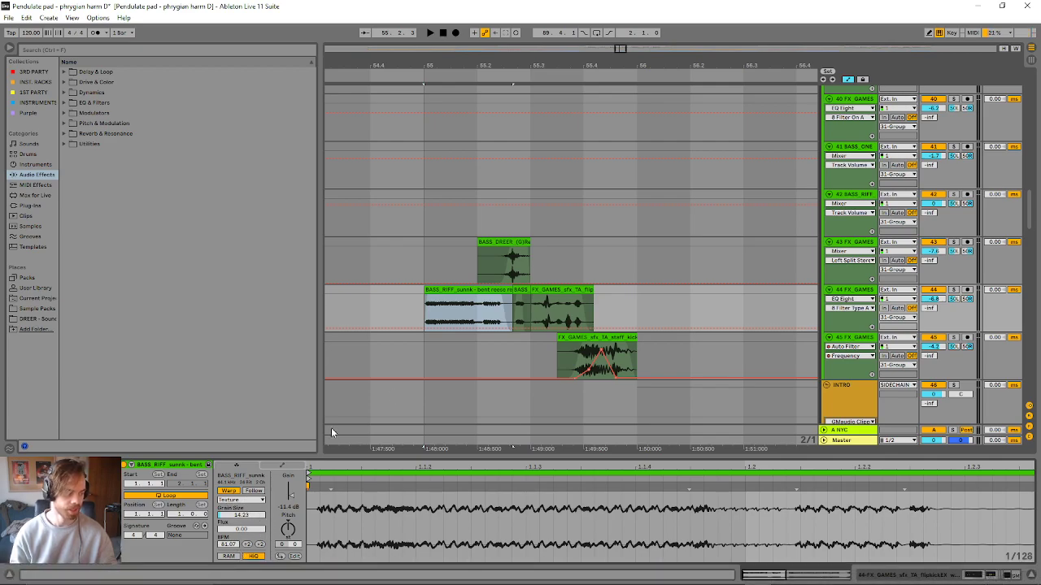
pyautogui.click(535, 289)
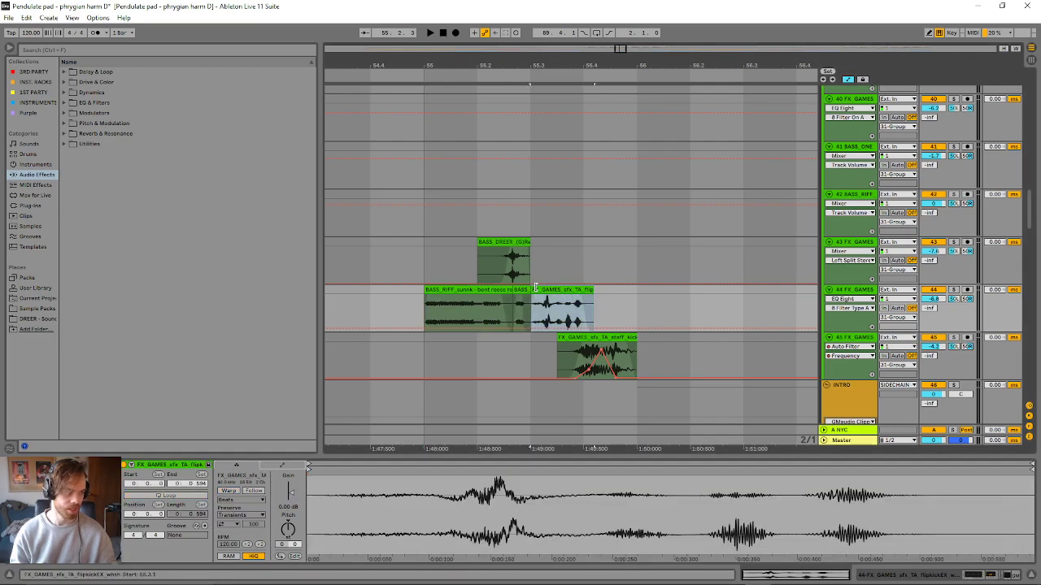
pyautogui.click(579, 338)
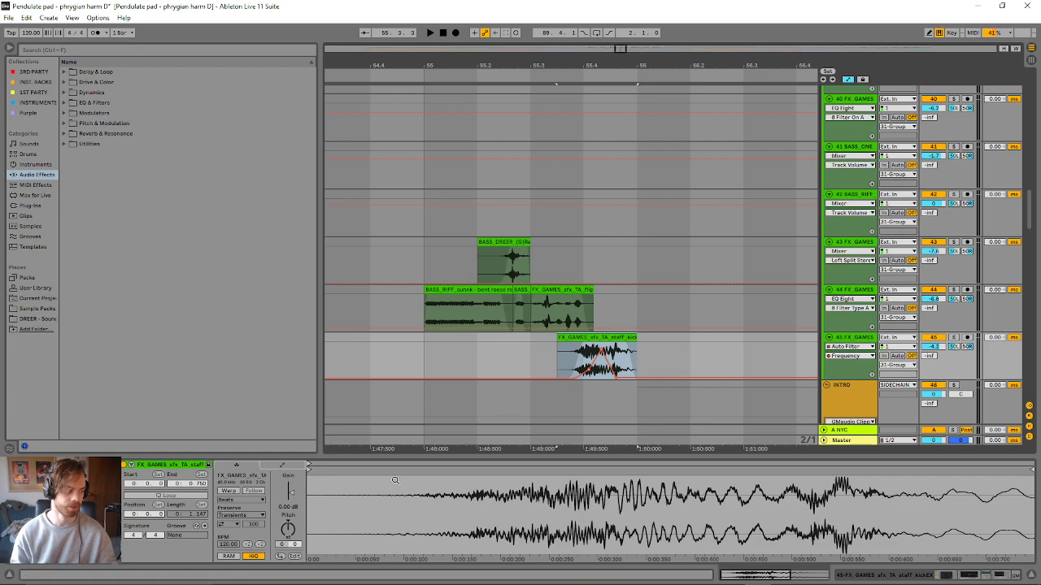
# - Show the device chains of tracks 45, 44 and 43 one after another
pyautogui.hotkey('shift', 'Tab')
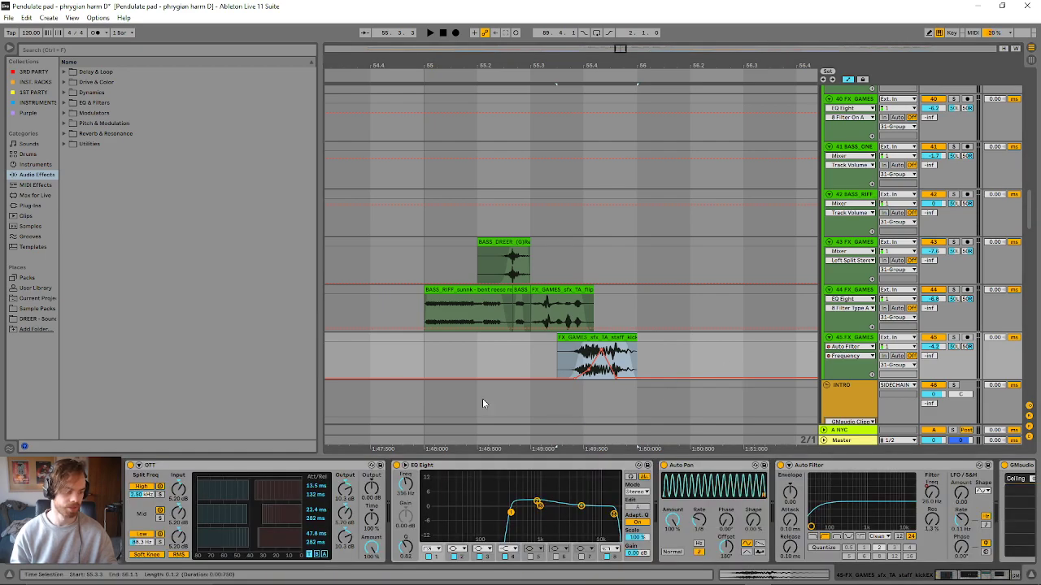
pyautogui.click(862, 296)
pyautogui.click(863, 249)
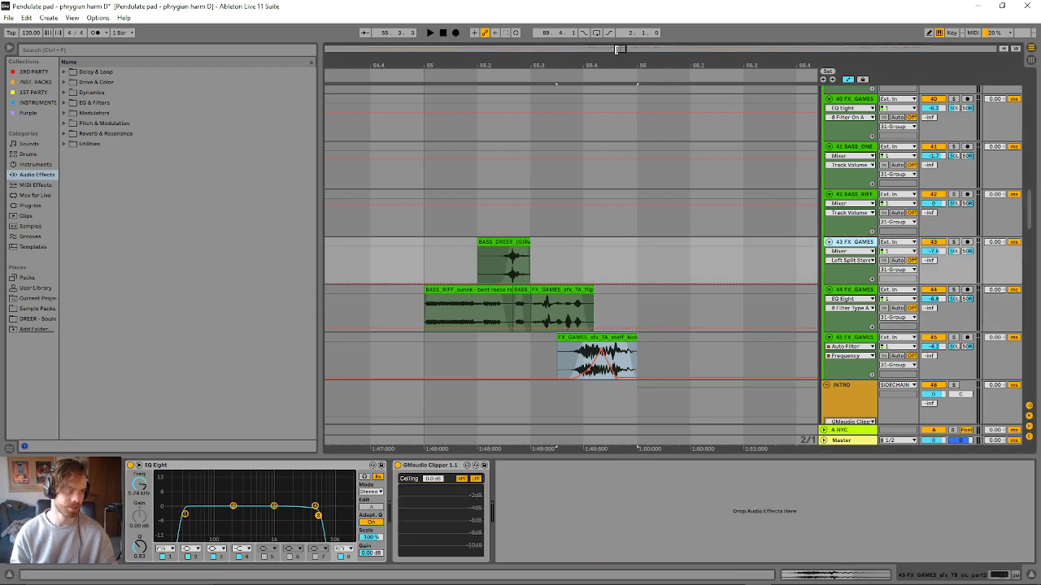
# - Show the device chain of track 42 BASS_RIFF and audition its clip at bar 53
pyautogui.moveTo(617, 50); pyautogui.dragTo(615, 12)
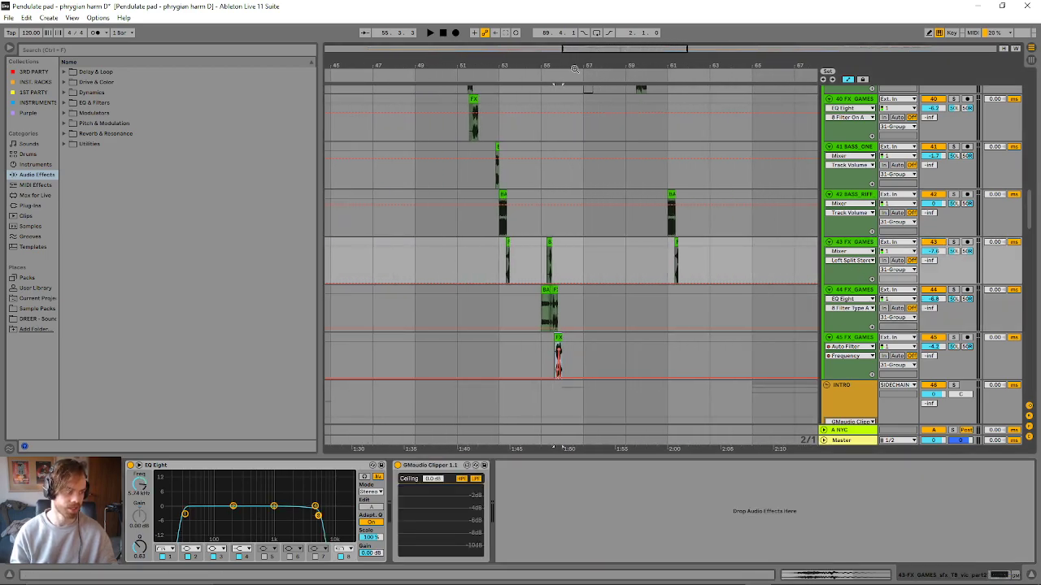
pyautogui.click(502, 203)
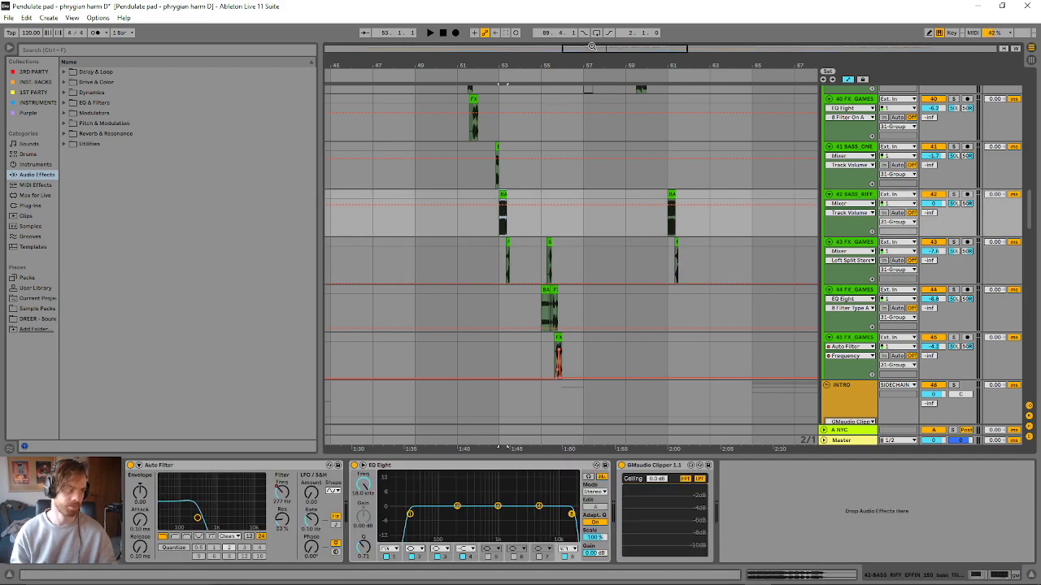
pyautogui.moveTo(592, 49); pyautogui.dragTo(610, 70)
pyautogui.press('space')
pyautogui.scroll(-5, 334, 309)
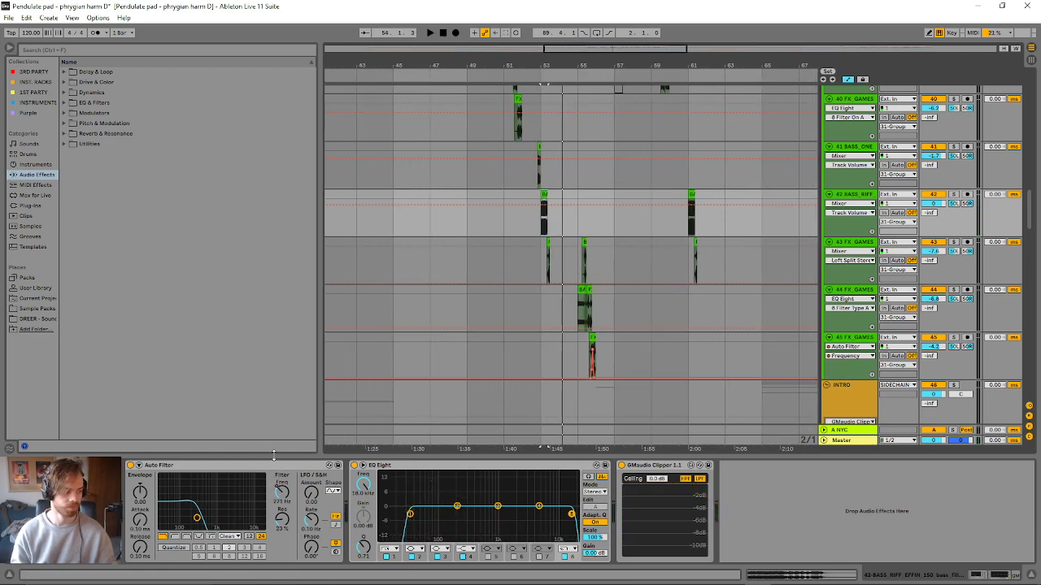
# - Select the BASS_RIFF_CLAUDE clip at bar 59 on track 38 and play from it
pyautogui.scroll(4, 599, 227)
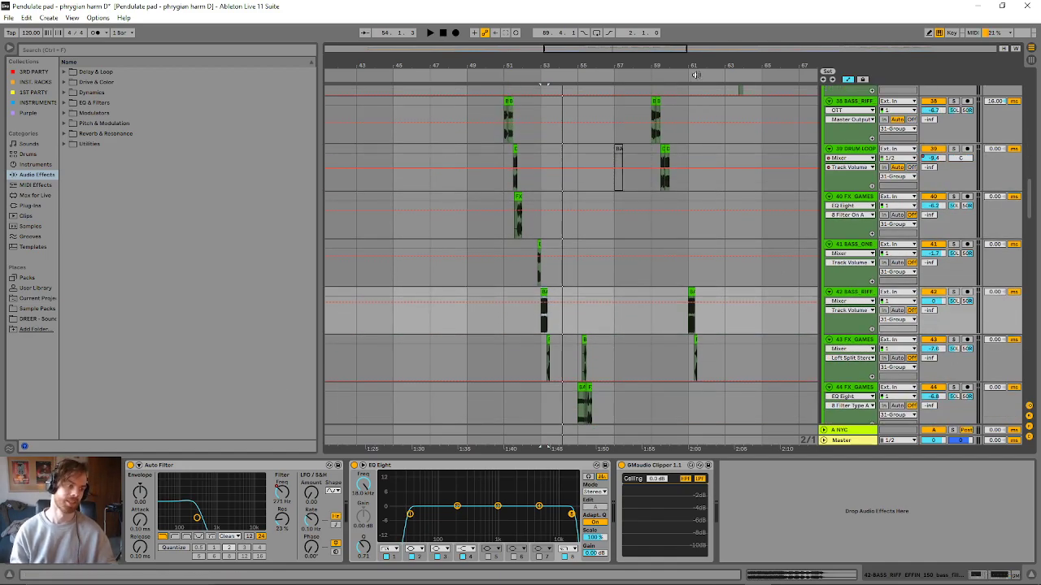
pyautogui.moveTo(649, 46); pyautogui.dragTo(657, 35)
pyautogui.scroll(4, 657, 247)
pyautogui.scroll(5, 655, 183)
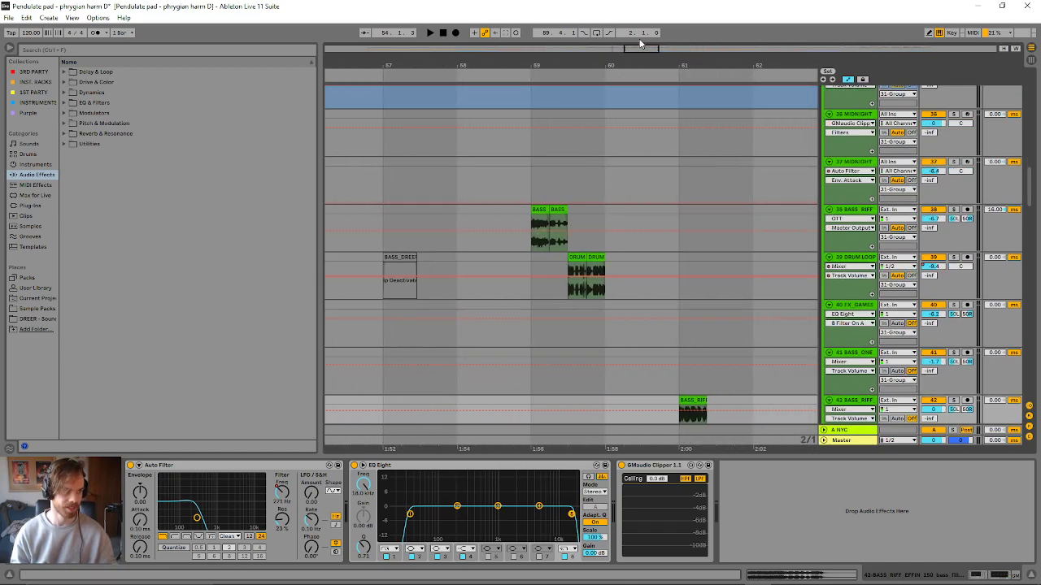
pyautogui.scroll(3, 599, 212)
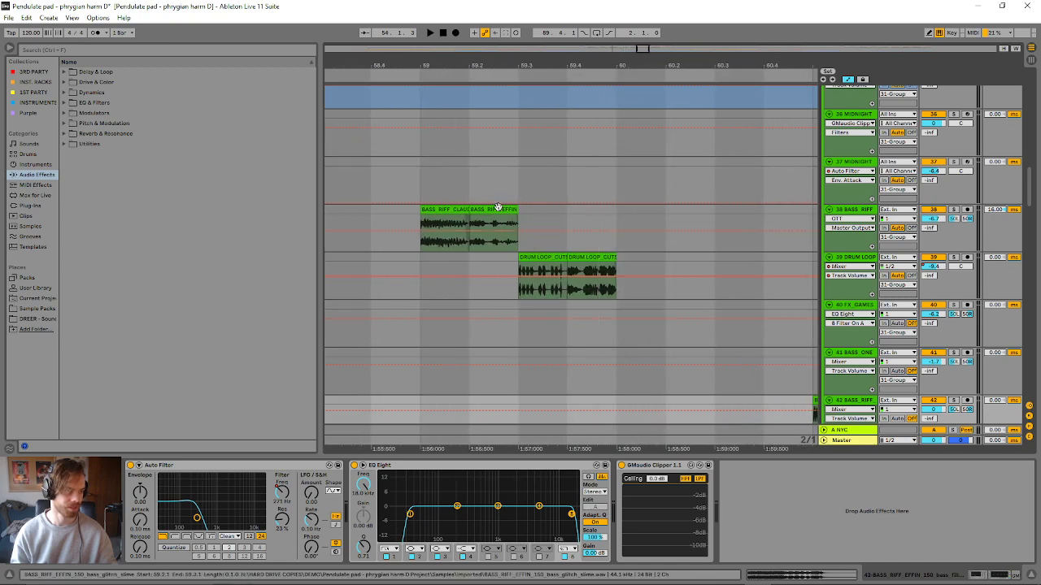
pyautogui.click(445, 209)
pyautogui.press('space')
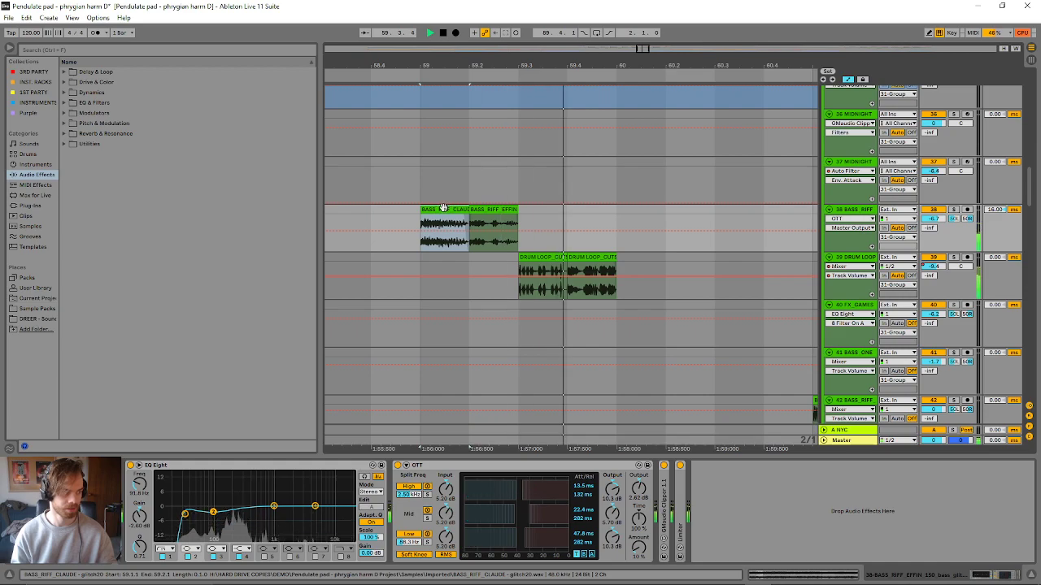
# - Inspect the clip settings of the neighbouring BASS_RIFF_EFFIN and BASS_RIFF_CLAUDE clips on track 38 and replay them from bar 59
pyautogui.doubleClick(480, 209)
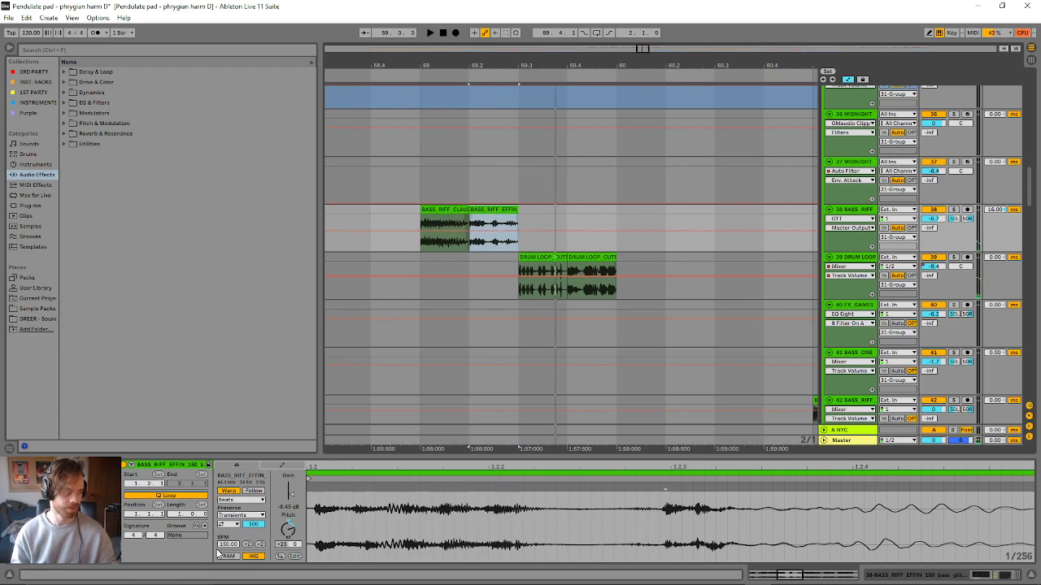
pyautogui.click(431, 209)
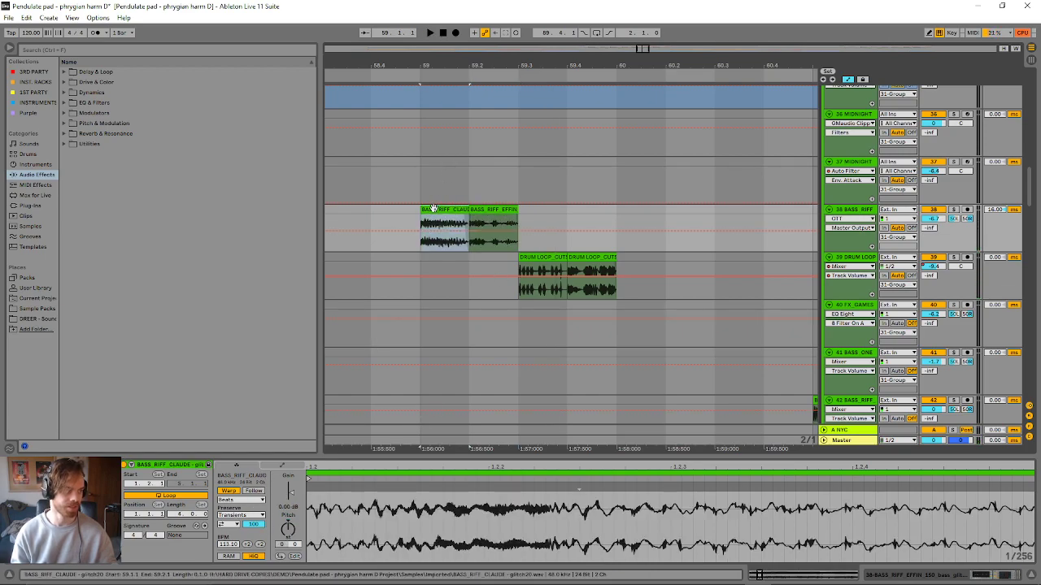
pyautogui.click(486, 210)
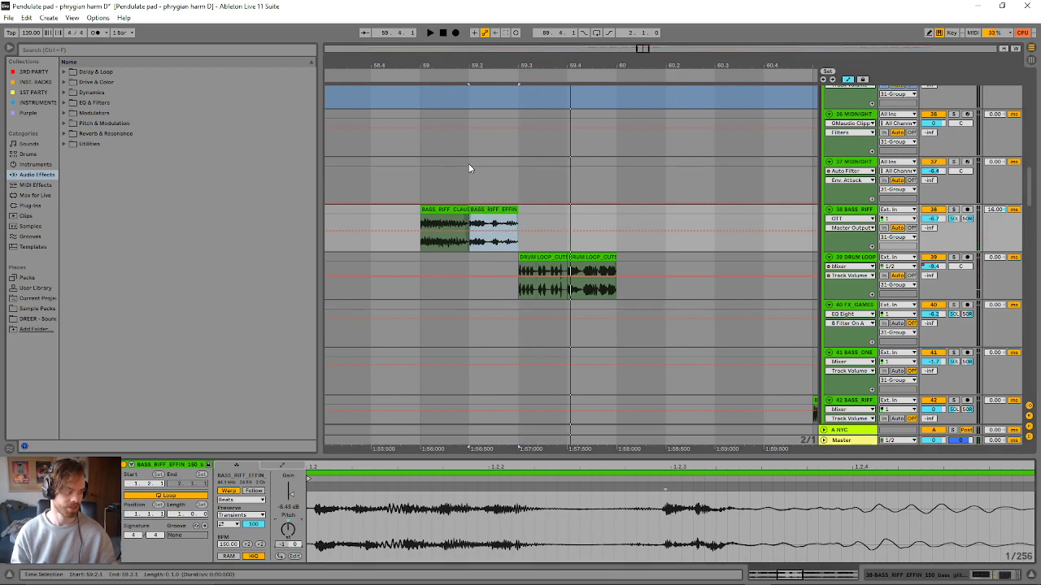
pyautogui.click(446, 209)
pyautogui.press('space')
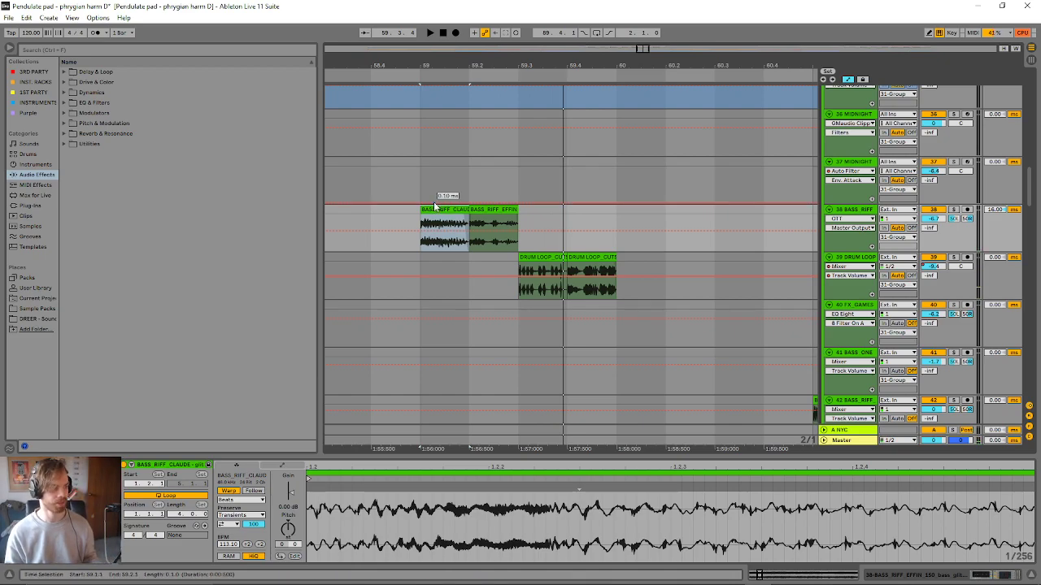
pyautogui.click(433, 202)
pyautogui.click(433, 209)
pyautogui.press('space')
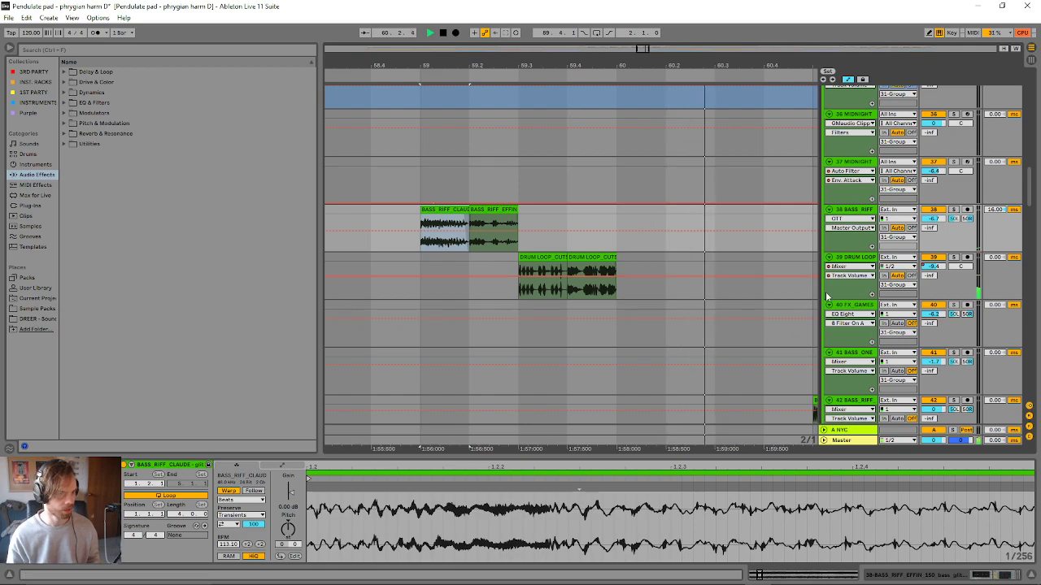
# - Show the device chain of track 39 DRUM LOOP and audition its DRUM LOOP_CUTS clip at 59.3
pyautogui.click(849, 260)
pyautogui.press('space')
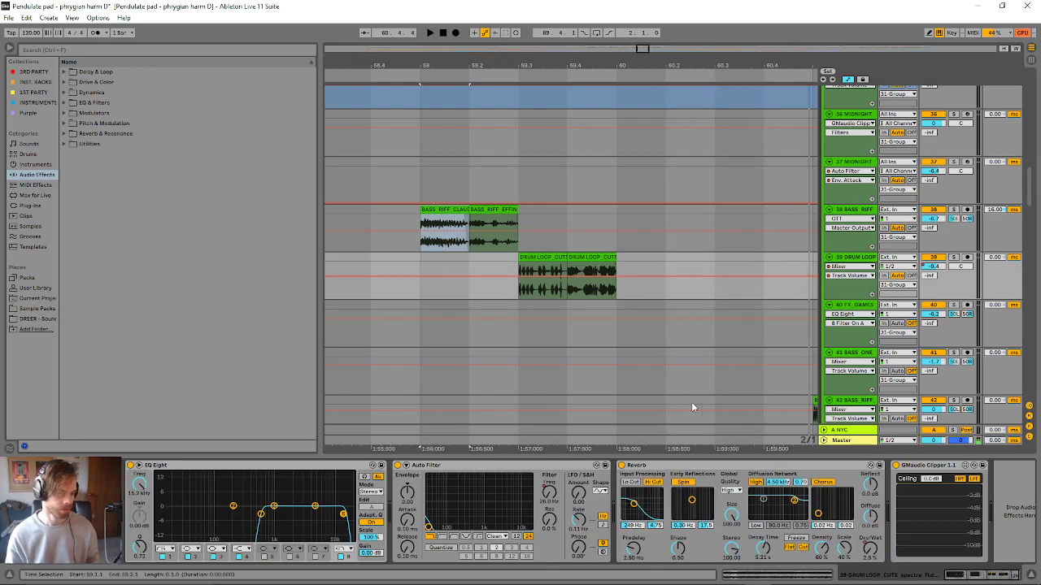
pyautogui.click(549, 257)
pyautogui.press('space')
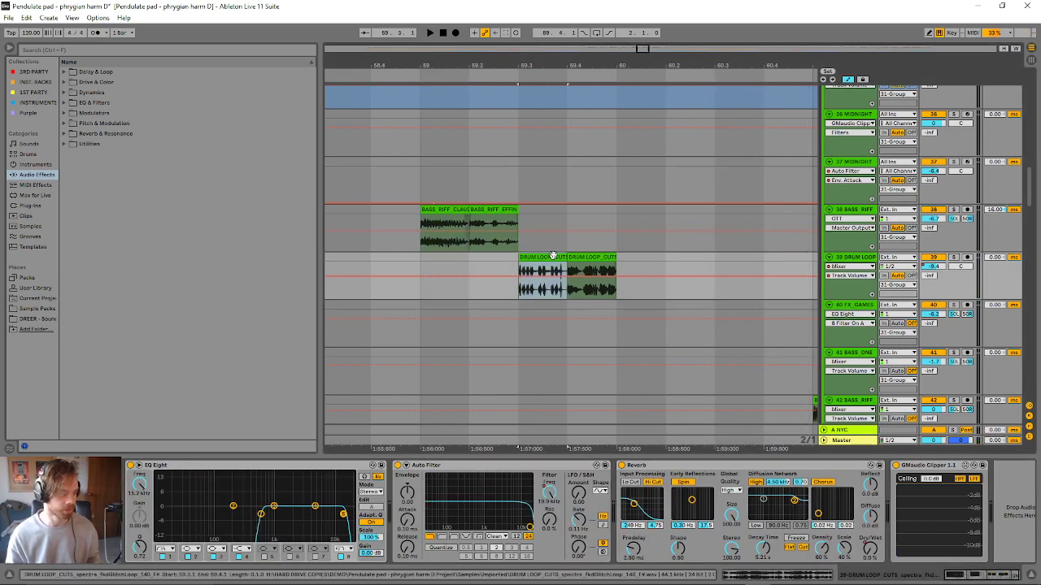
pyautogui.press('space')
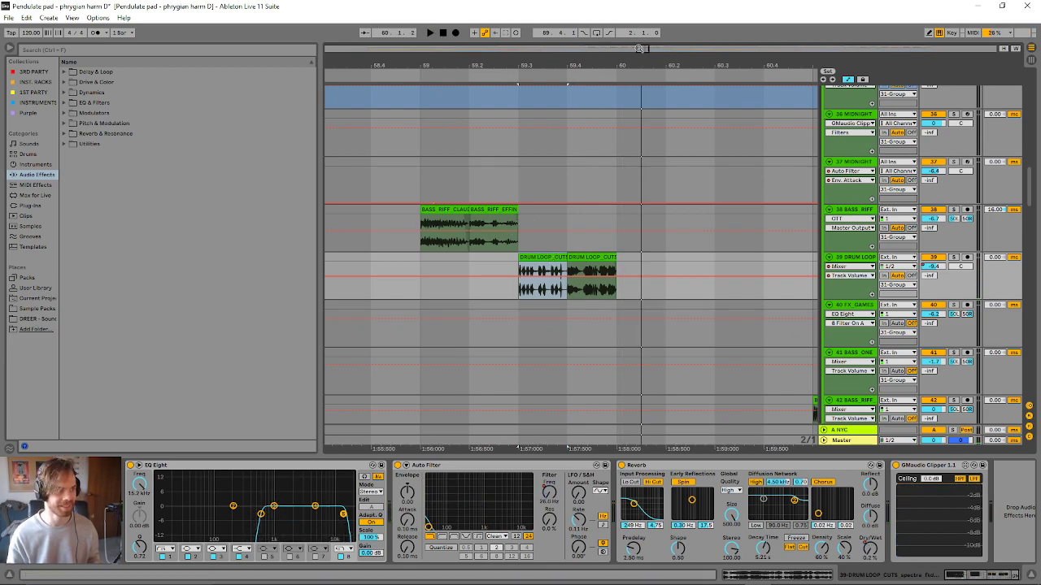
# - Show the whole arrangement and play from the BASS_RIFF_CLAUDE clip at bar 99 on track 38
pyautogui.moveTo(520, 65); pyautogui.dragTo(520, 15)
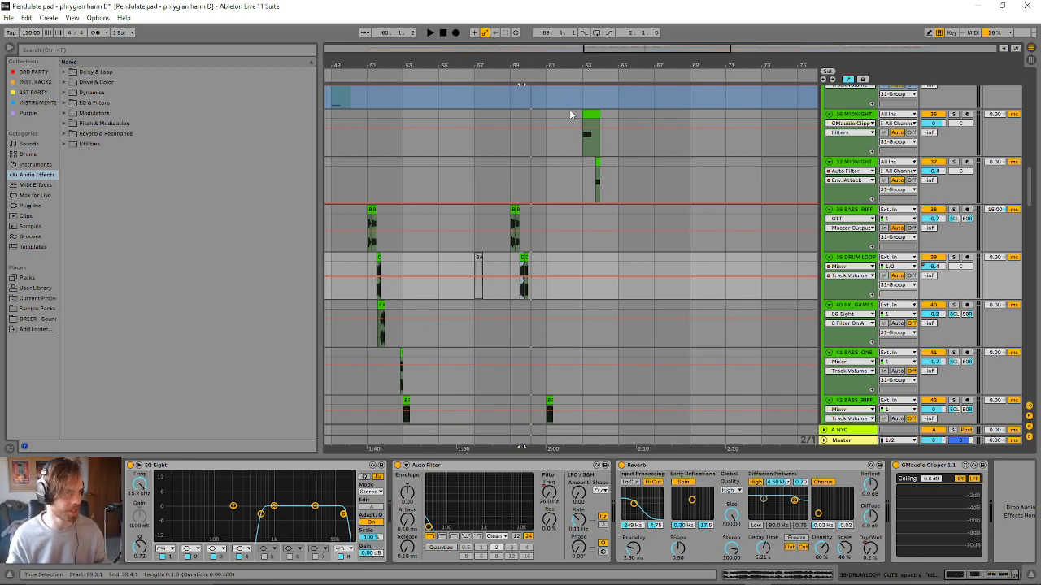
pyautogui.scroll(-6, 569, 162)
pyautogui.scroll(-4, 623, 228)
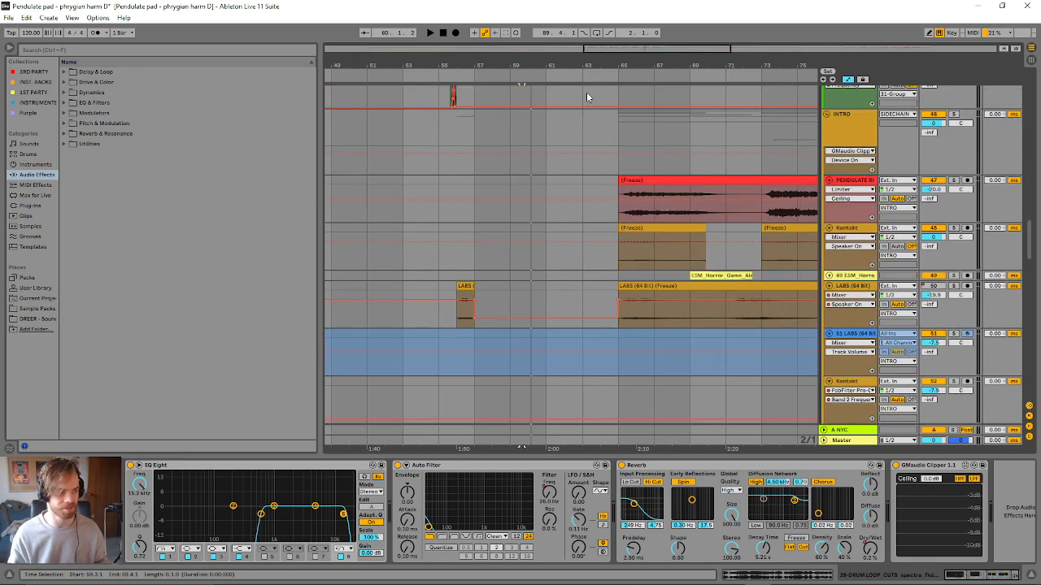
pyautogui.doubleClick(653, 50)
pyautogui.scroll(6, 655, 283)
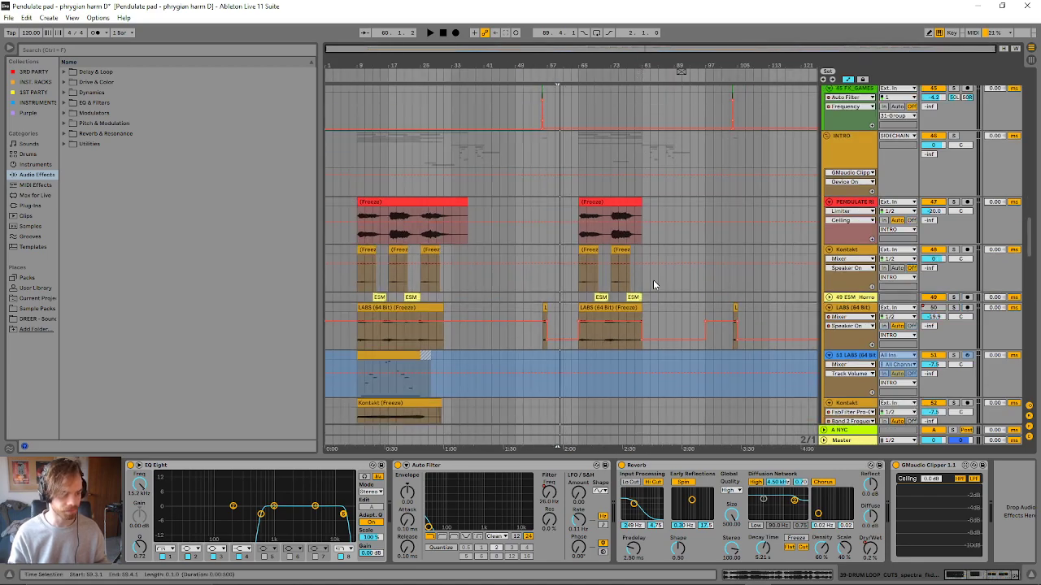
pyautogui.scroll(3, 708, 260)
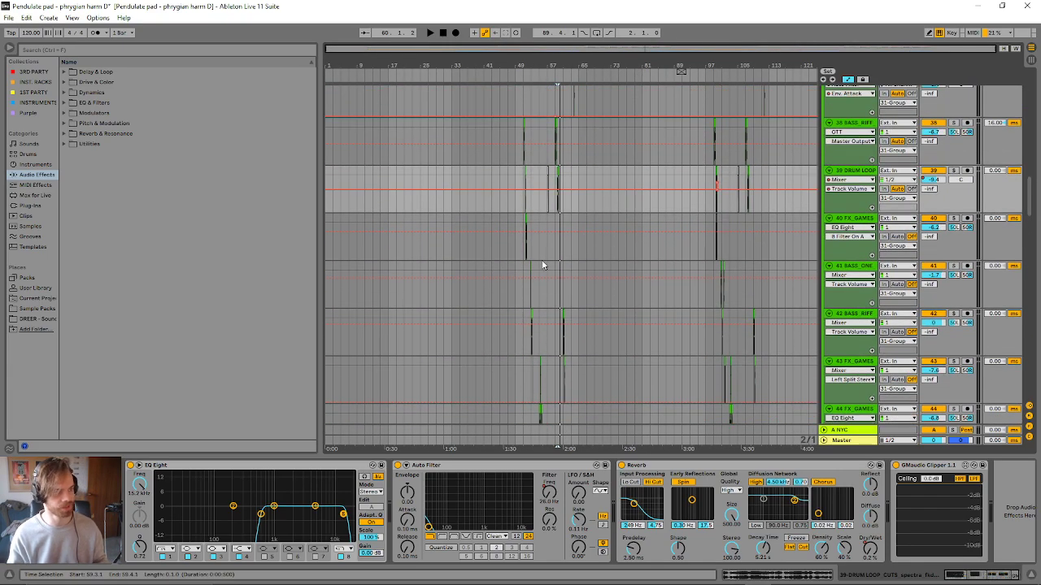
pyautogui.scroll(2, 743, 299)
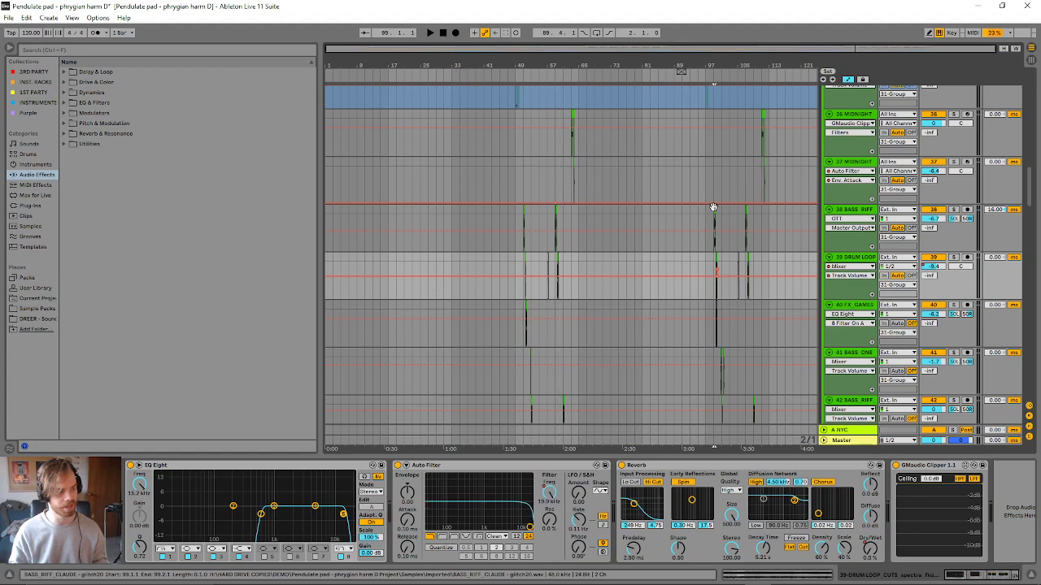
pyautogui.click(713, 213)
pyautogui.press('space')
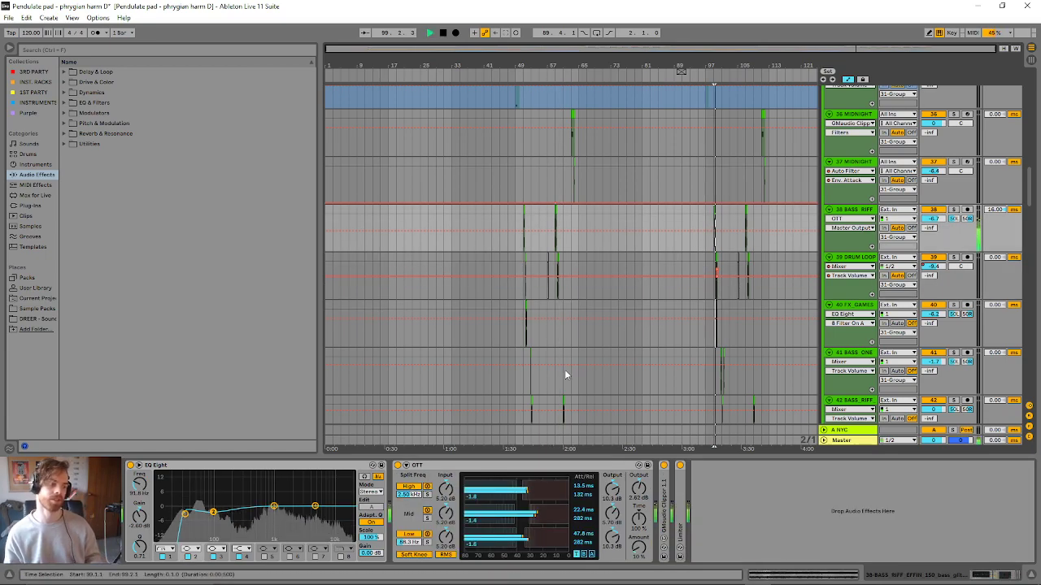
# - Look through the 31 Group's bass and FX layers between about bars 93 and 119 during playback
pyautogui.moveTo(857, 47); pyautogui.dragTo(882, 84)
pyautogui.scroll(-3, 674, 233)
pyautogui.scroll(-2, 673, 234)
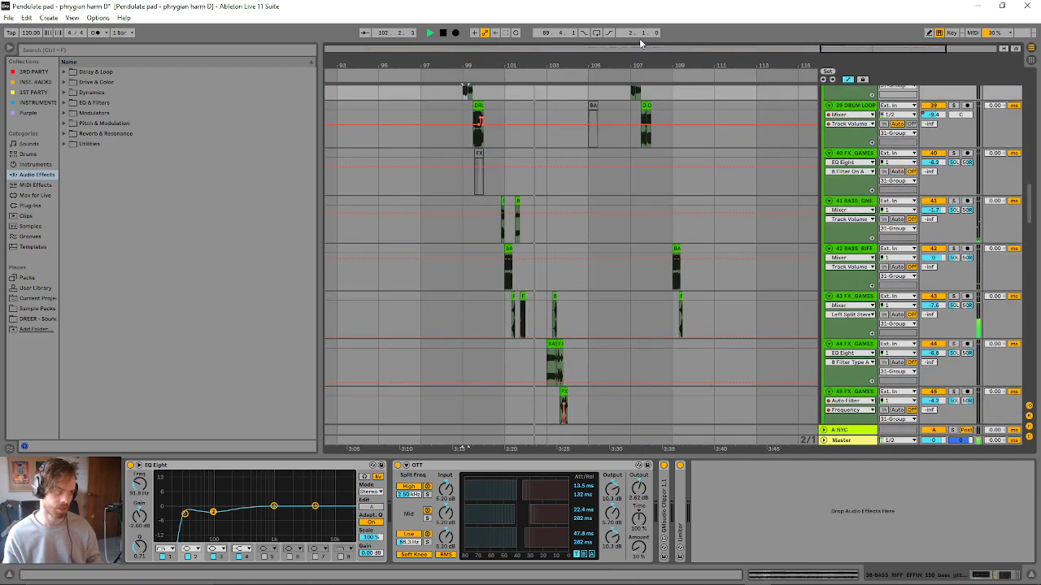
pyautogui.moveTo(900, 48); pyautogui.dragTo(878, 45)
pyautogui.scroll(4, 761, 174)
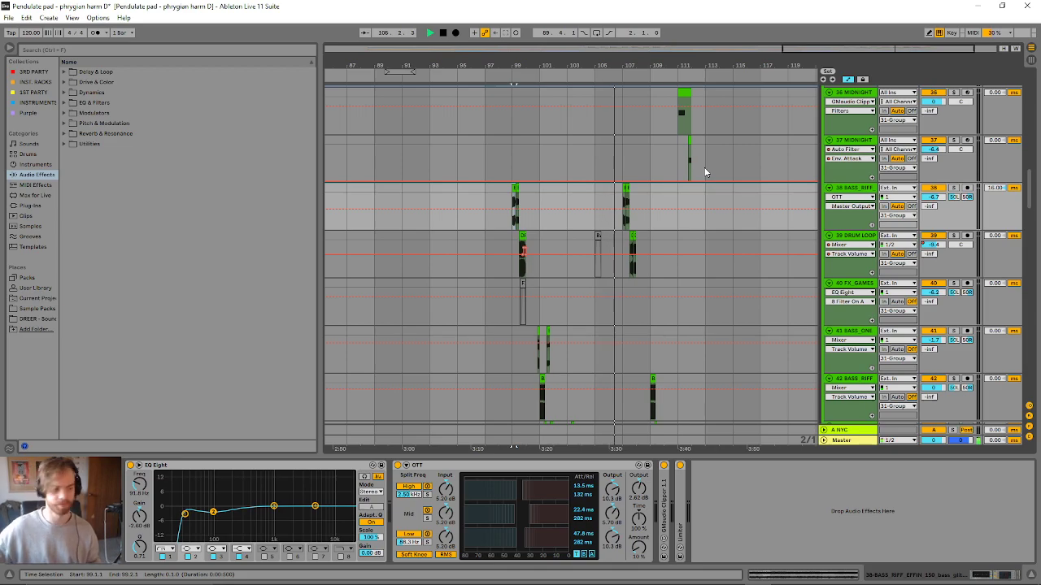
pyautogui.scroll(-1, 704, 172)
pyautogui.scroll(-4, 592, 289)
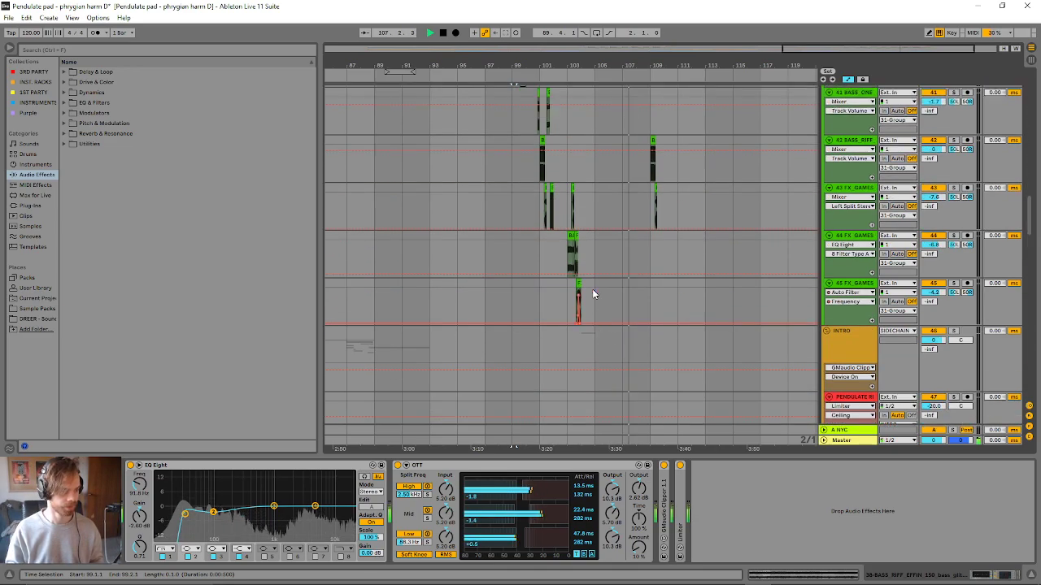
pyautogui.scroll(6, 591, 289)
pyautogui.scroll(8, 578, 291)
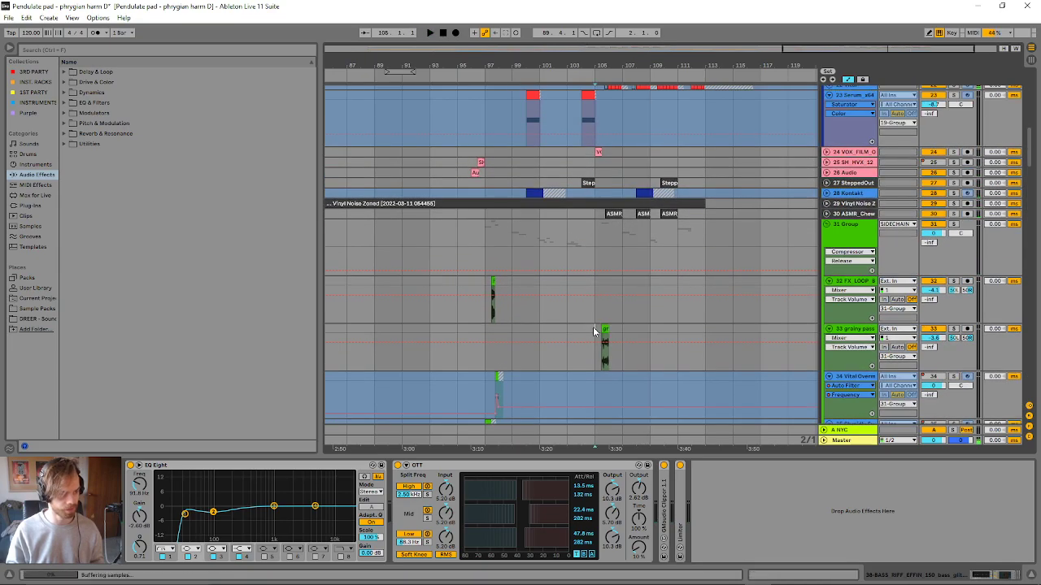
# - Audition the grainy pass clip on track 33 from bar 105 and inspect its clip settings
pyautogui.click(594, 330)
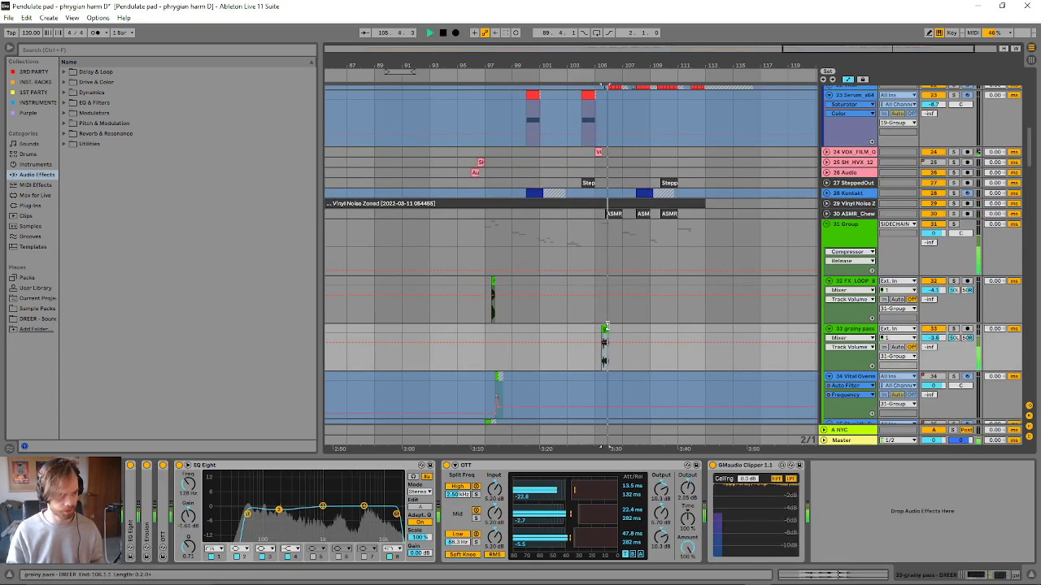
pyautogui.click(605, 327)
pyautogui.press('space')
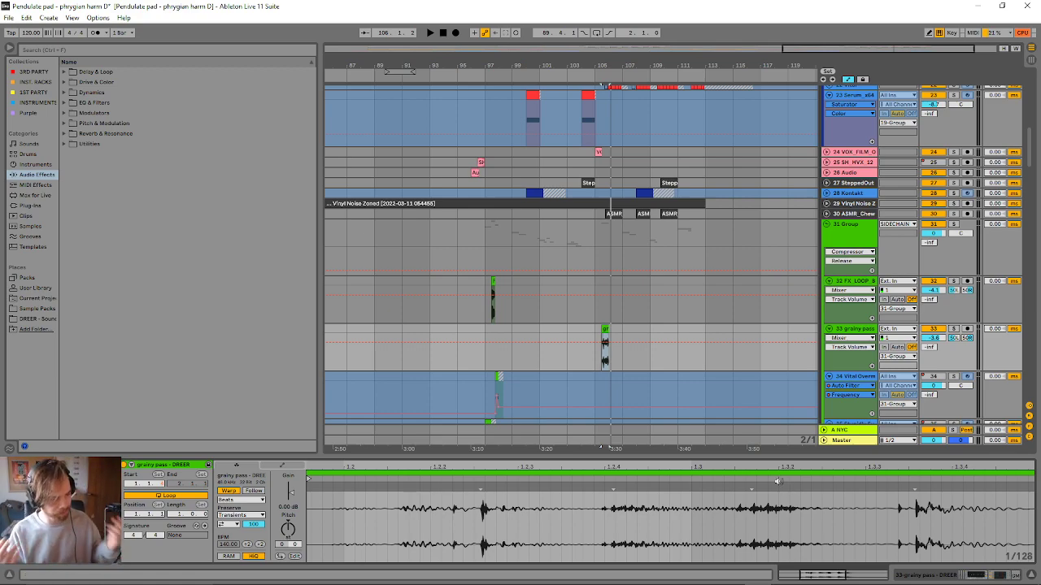
pyautogui.click(595, 332)
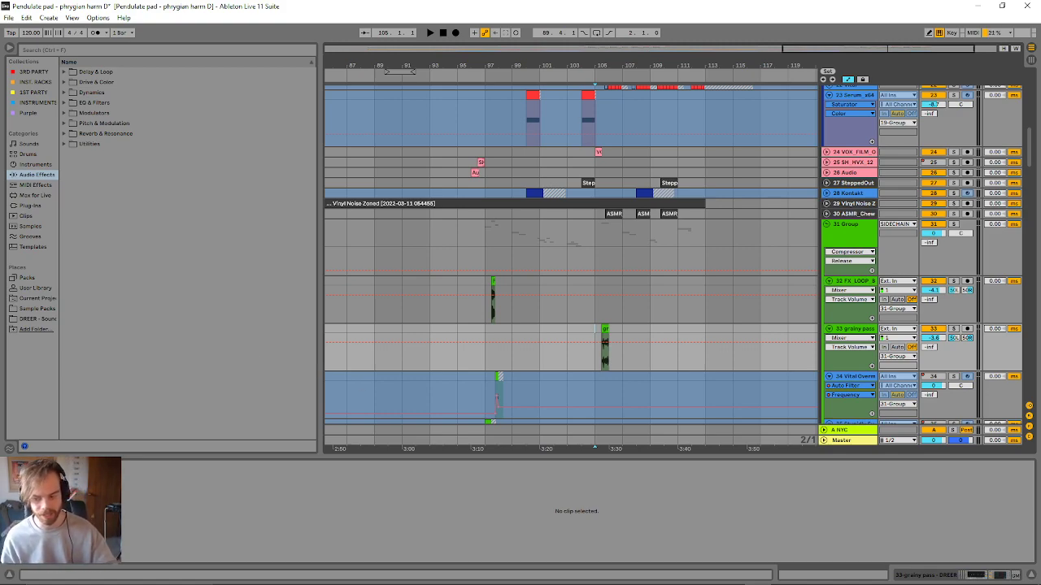
# - Give the arrangement more room by hiding the clip detail view and narrowing the browser, with both drops in view
pyautogui.scroll(-5, 720, 379)
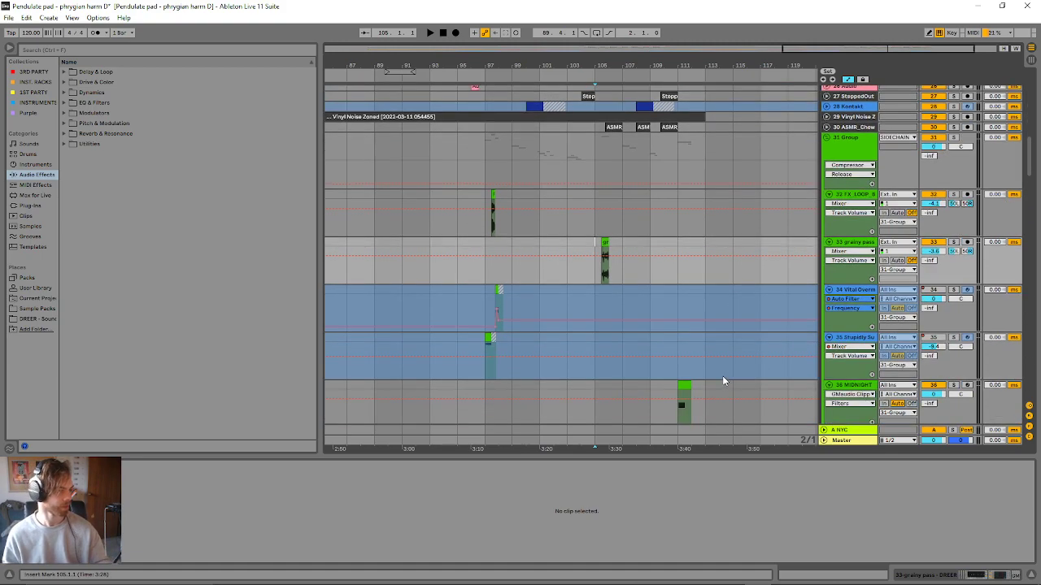
pyautogui.scroll(1, 691, 361)
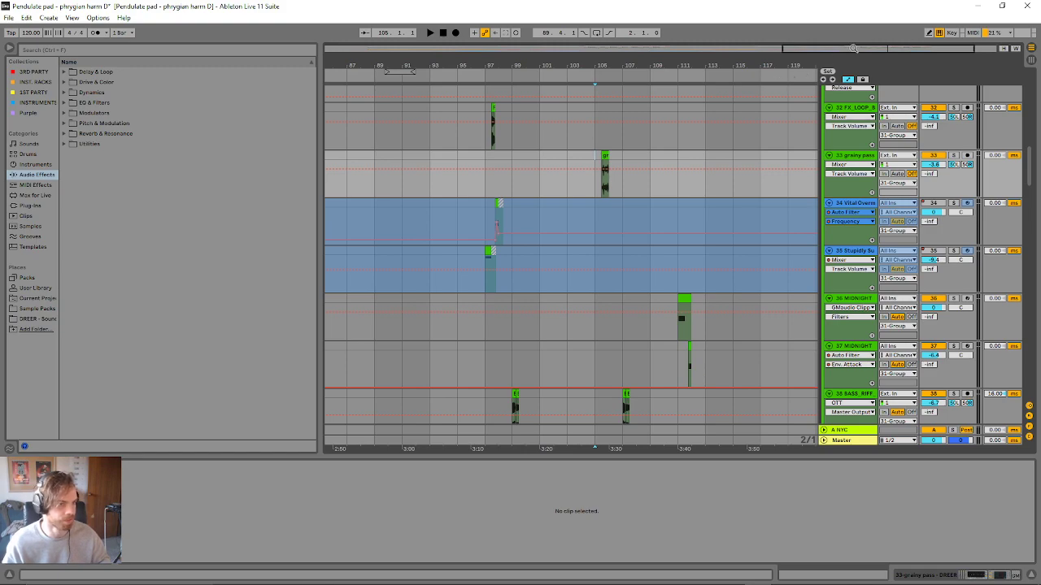
pyautogui.moveTo(853, 49); pyautogui.dragTo(853, 5)
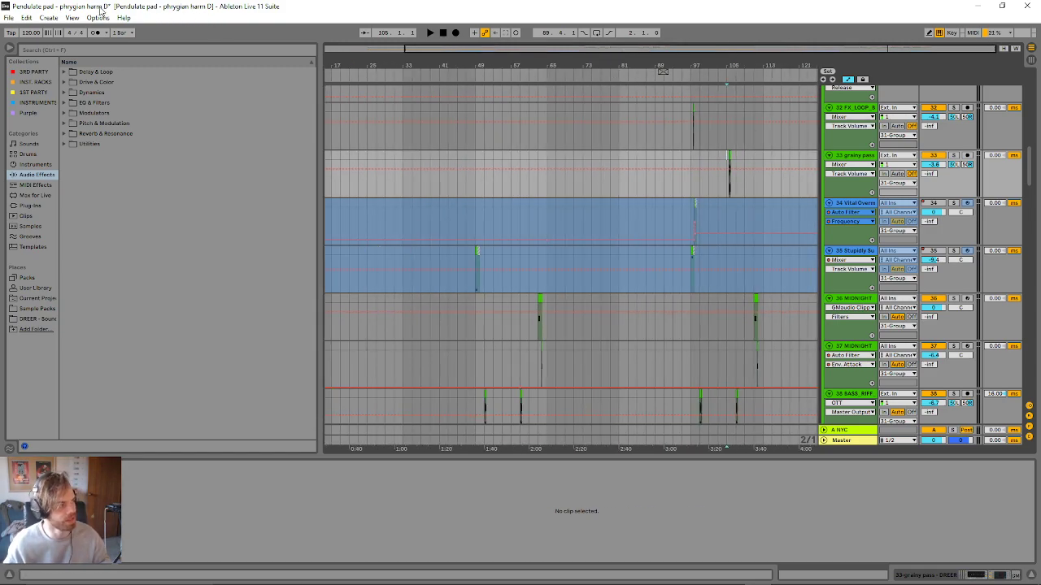
pyautogui.click(6, 18)
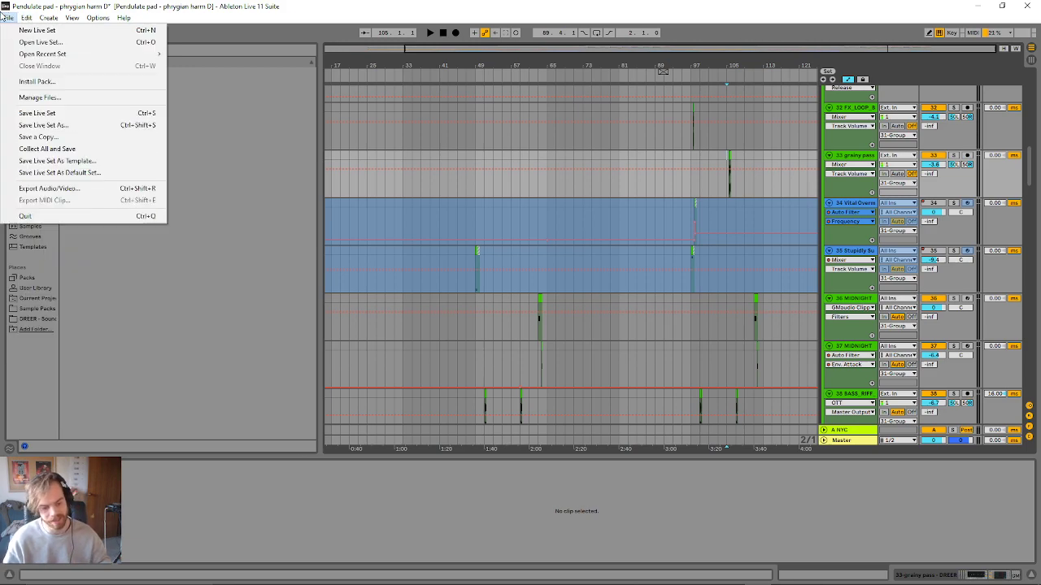
pyautogui.click(444, 461)
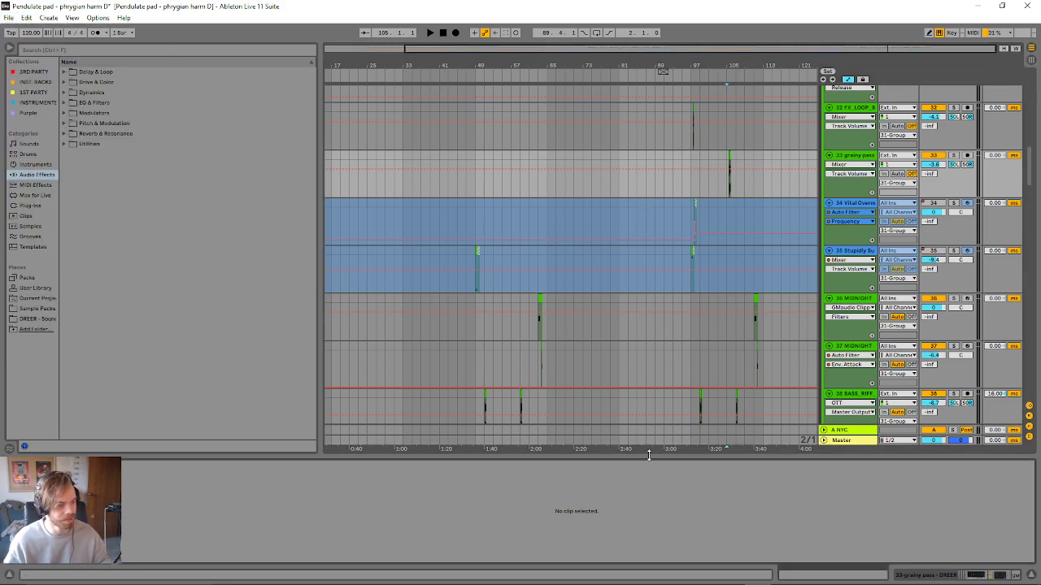
pyautogui.hotkey('ctrl', 'alt', 'l')
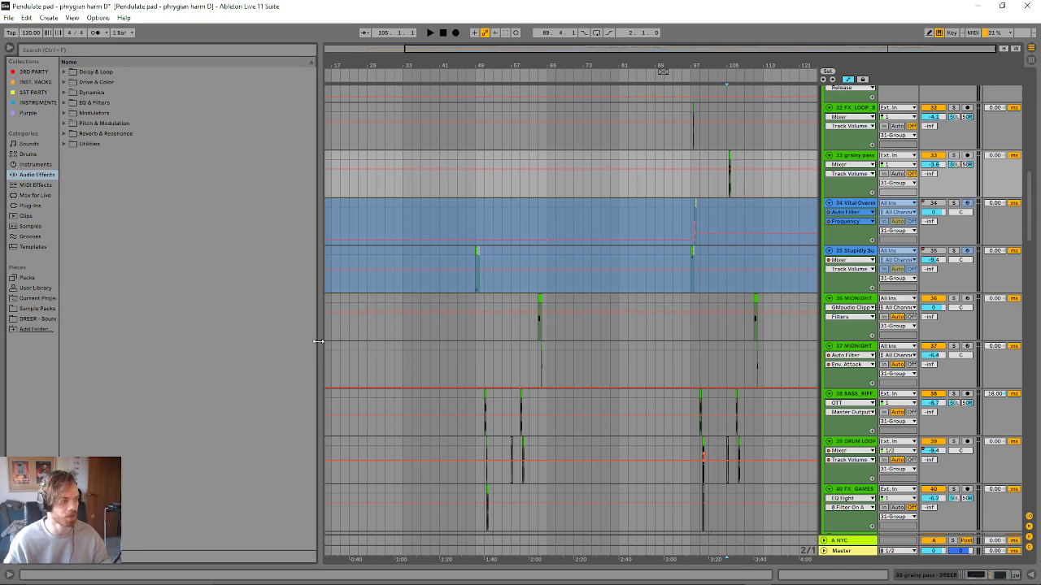
pyautogui.moveTo(318, 342); pyautogui.dragTo(223, 339)
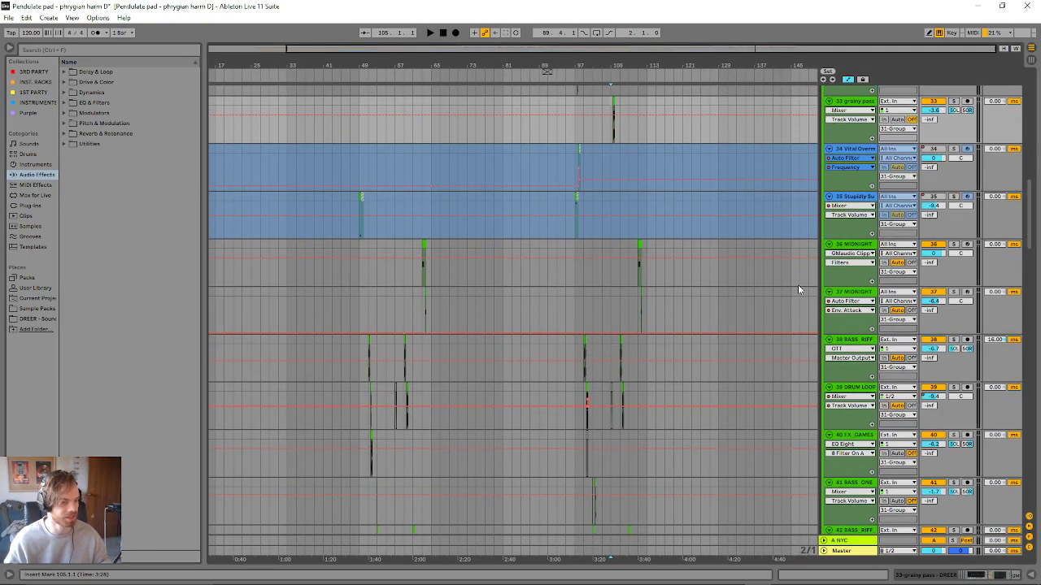
# - Collapse the 31 Group and the INTRO group in the arrangement
pyautogui.scroll(4, 805, 244)
pyautogui.scroll(2, 813, 208)
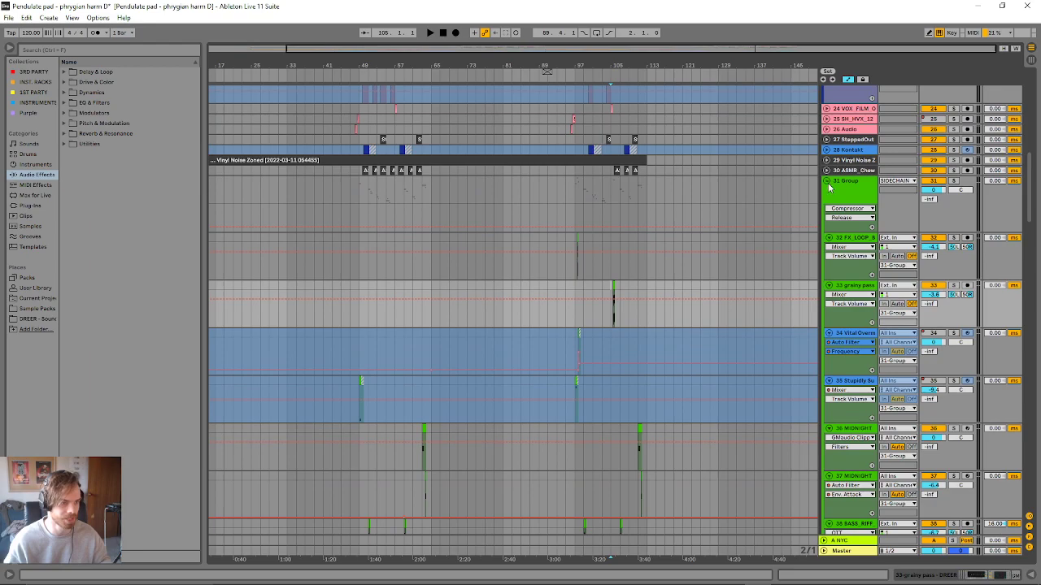
pyautogui.click(826, 184)
pyautogui.scroll(4, 769, 278)
pyautogui.click(823, 317)
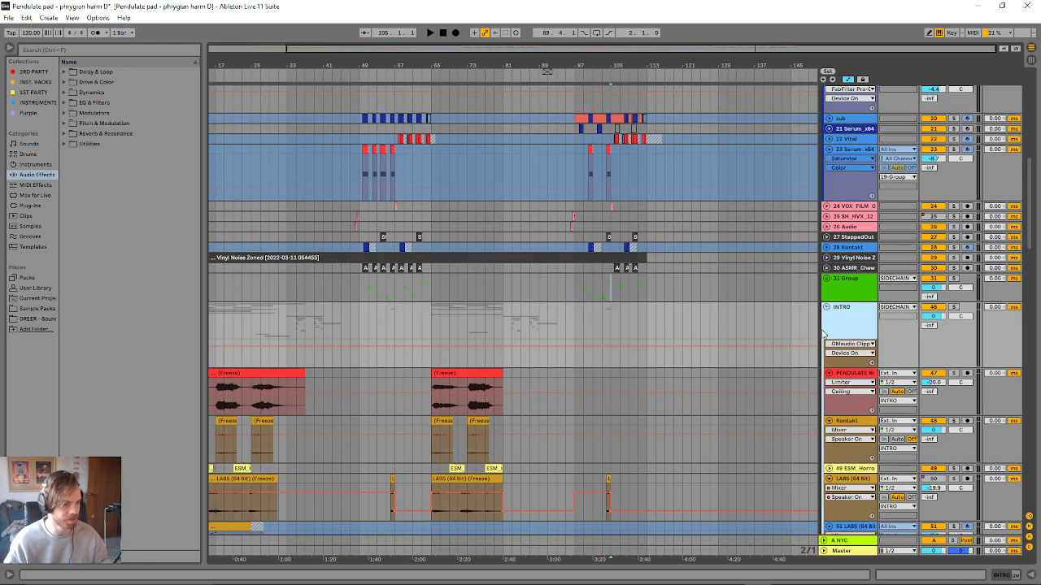
pyautogui.click(826, 308)
# - Highlight bars 41 to 51 across the INTRO and FX tracks, and place the insert marker at bar 49
pyautogui.scroll(-2, 569, 419)
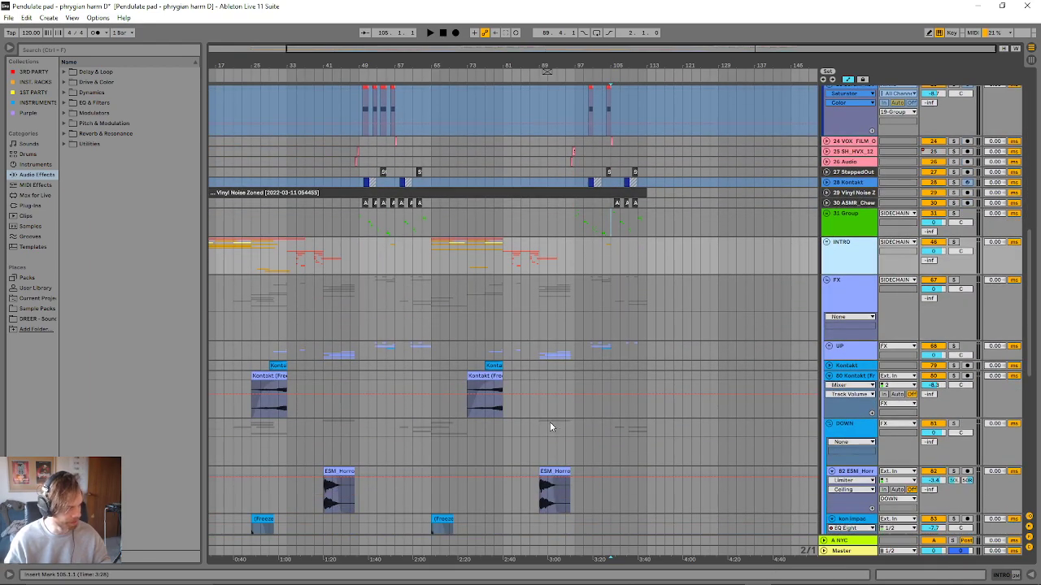
pyautogui.scroll(5, 549, 422)
pyautogui.scroll(5, 368, 421)
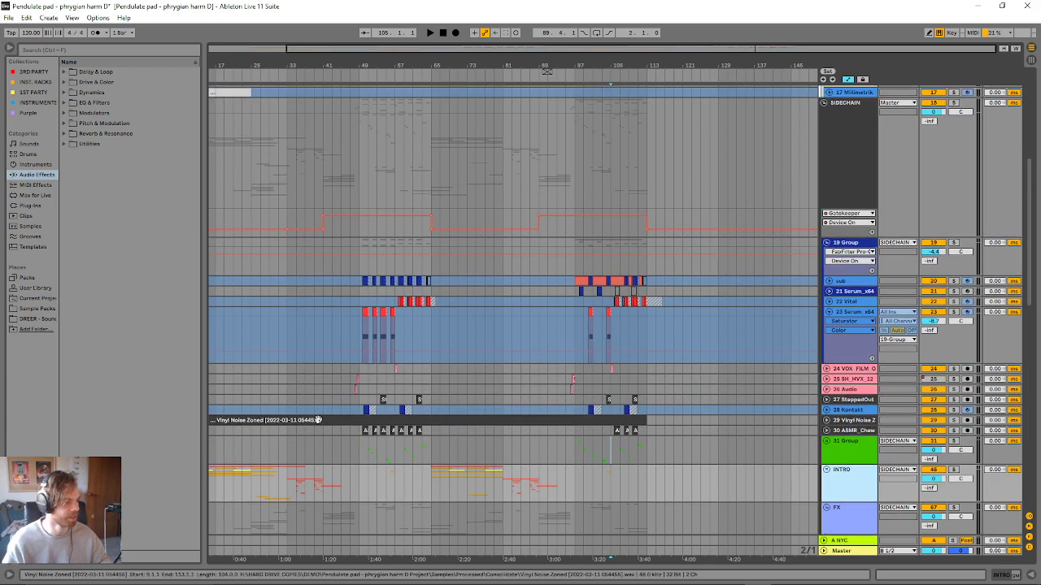
pyautogui.scroll(-10, 311, 367)
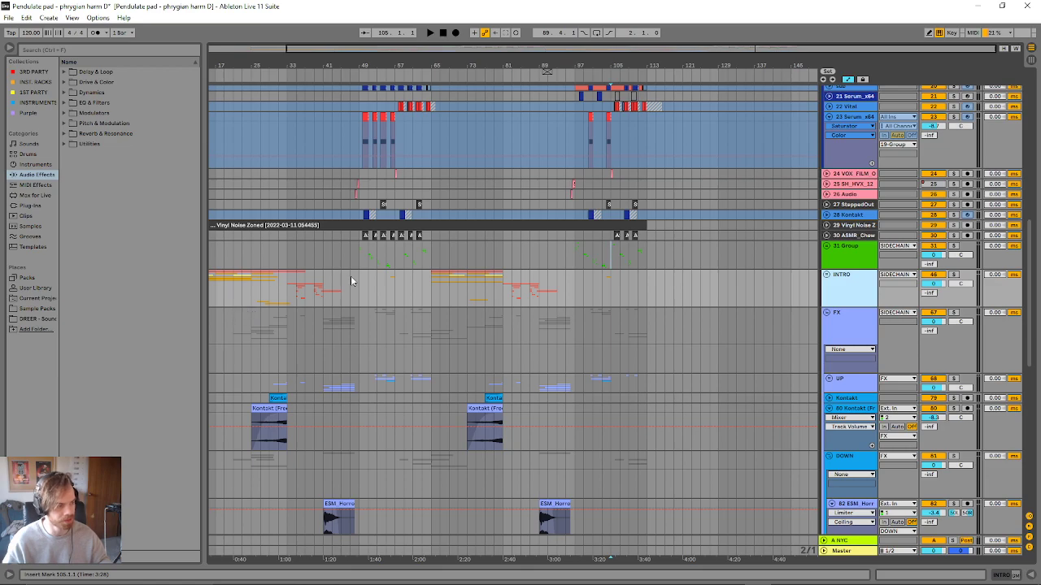
pyautogui.moveTo(366, 274); pyautogui.dragTo(323, 520)
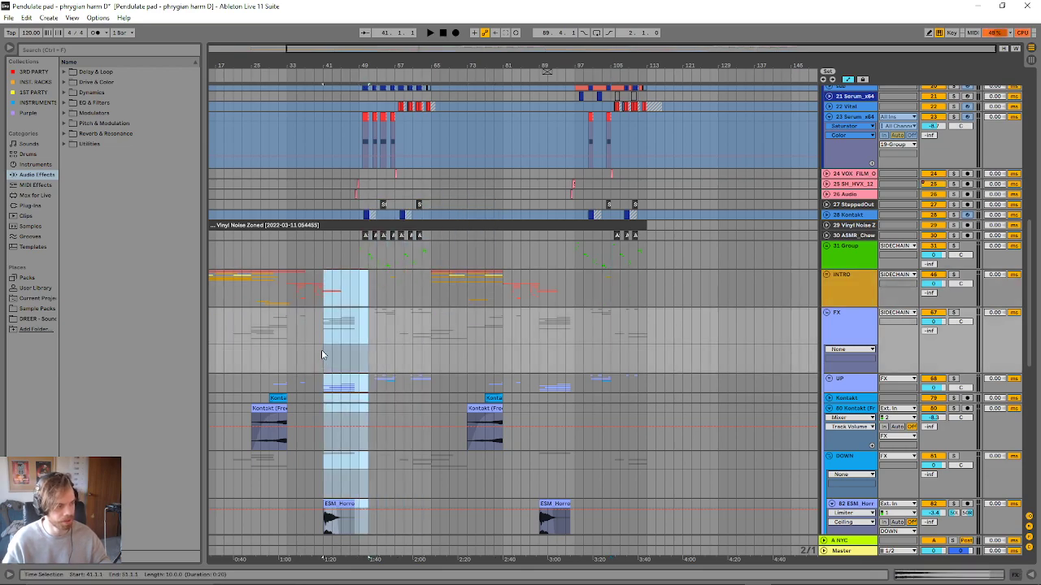
pyautogui.click(394, 295)
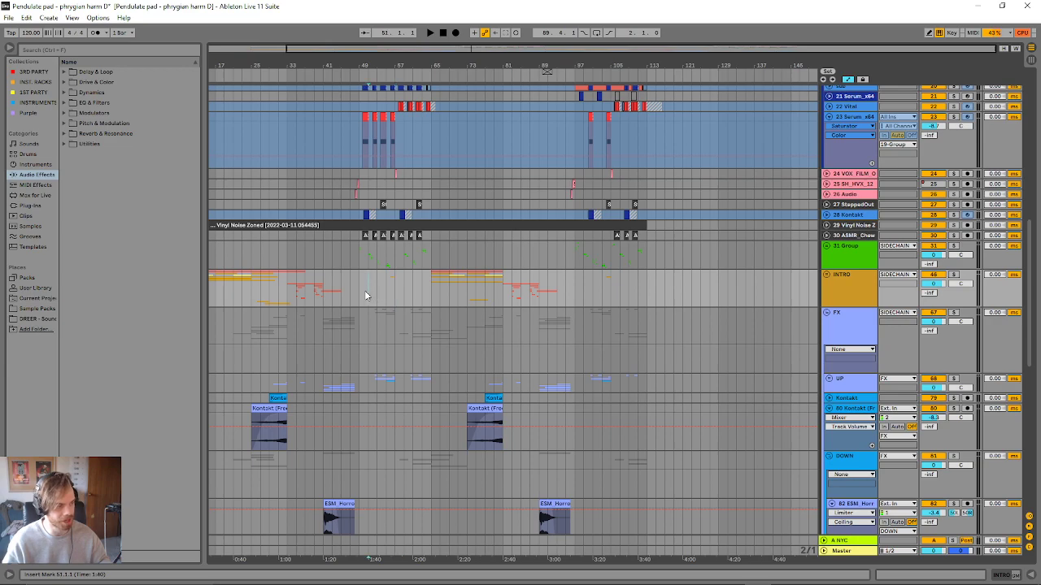
pyautogui.click(358, 296)
# - Review the drum, sidechain and bass tracks, and audition the first drop from the 23 Serum_x64 clip at 49.4
pyautogui.scroll(10, 356, 309)
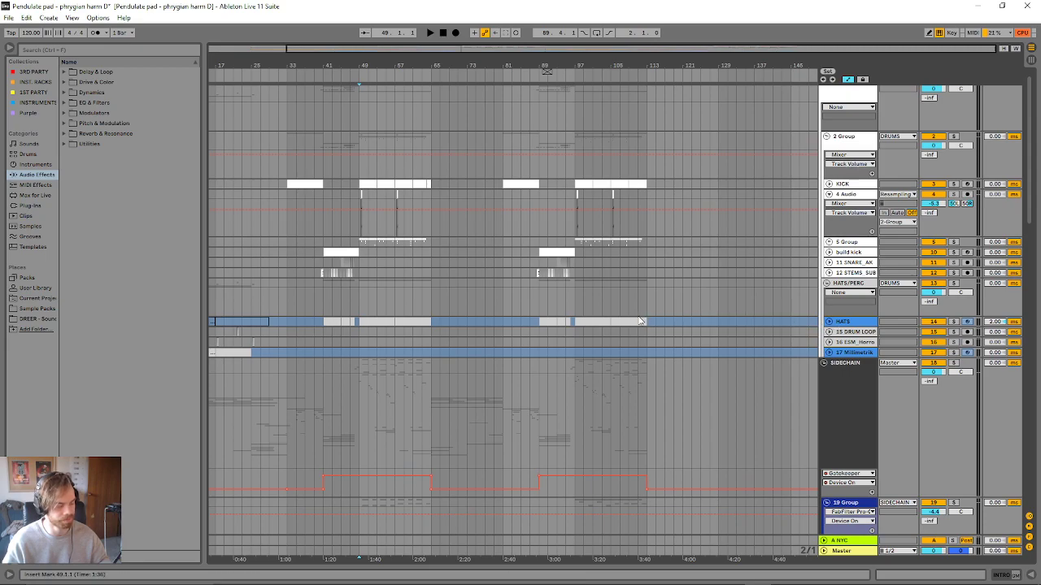
pyautogui.scroll(-6, 614, 321)
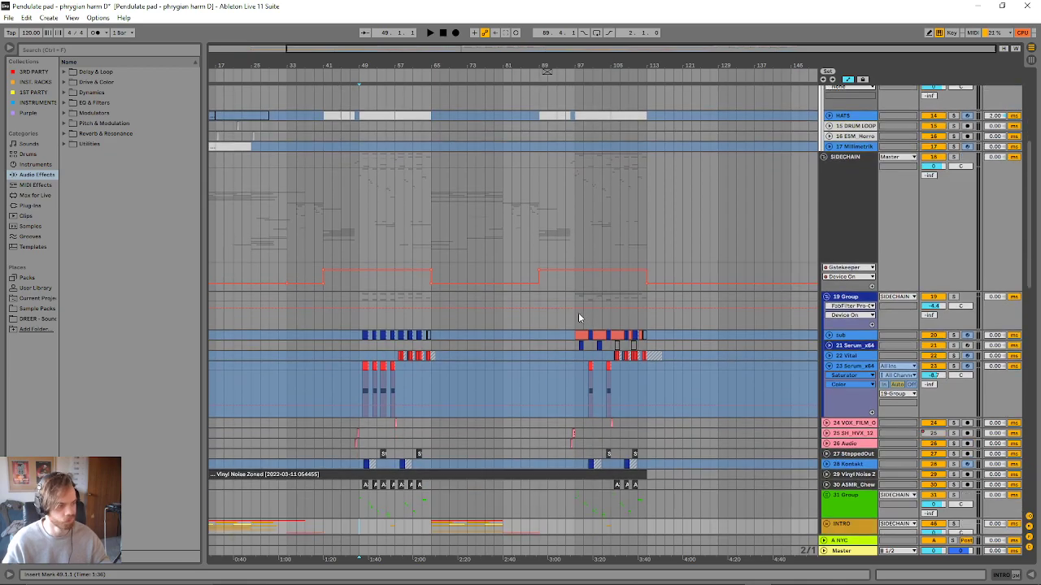
pyautogui.scroll(1, 479, 345)
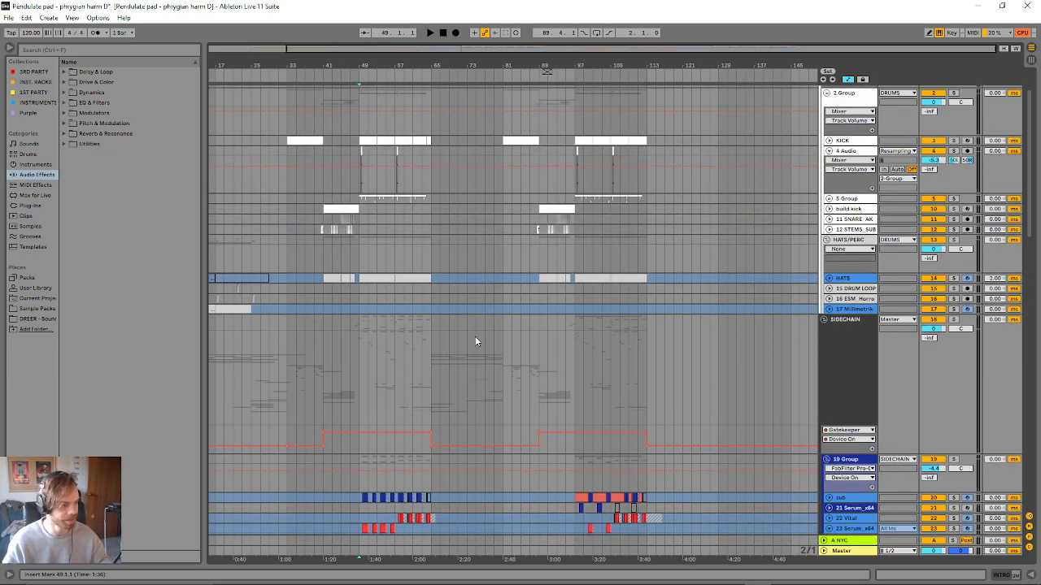
pyautogui.scroll(1, 476, 341)
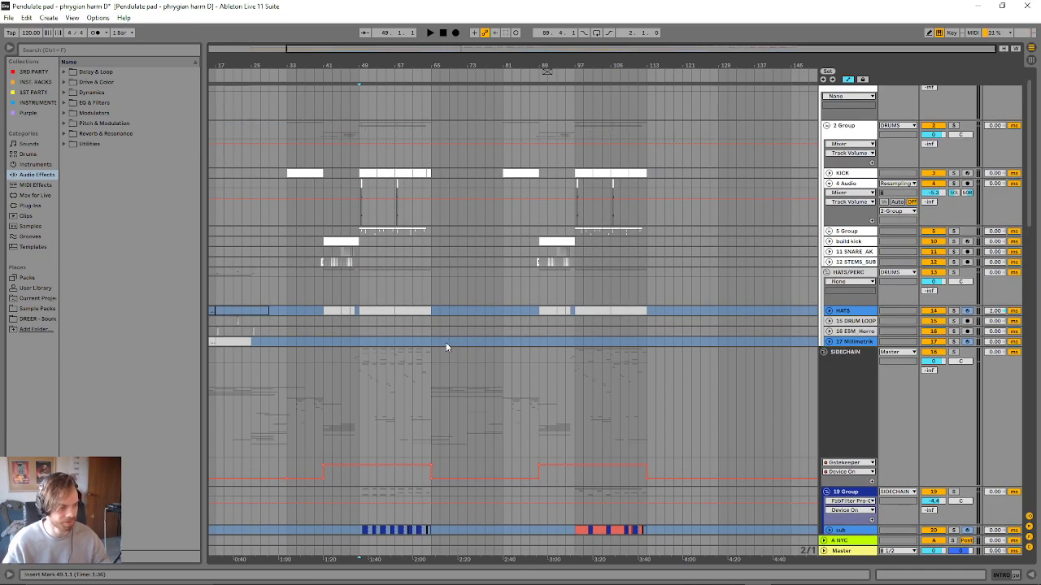
pyautogui.scroll(-6, 446, 343)
pyautogui.scroll(-2, 434, 351)
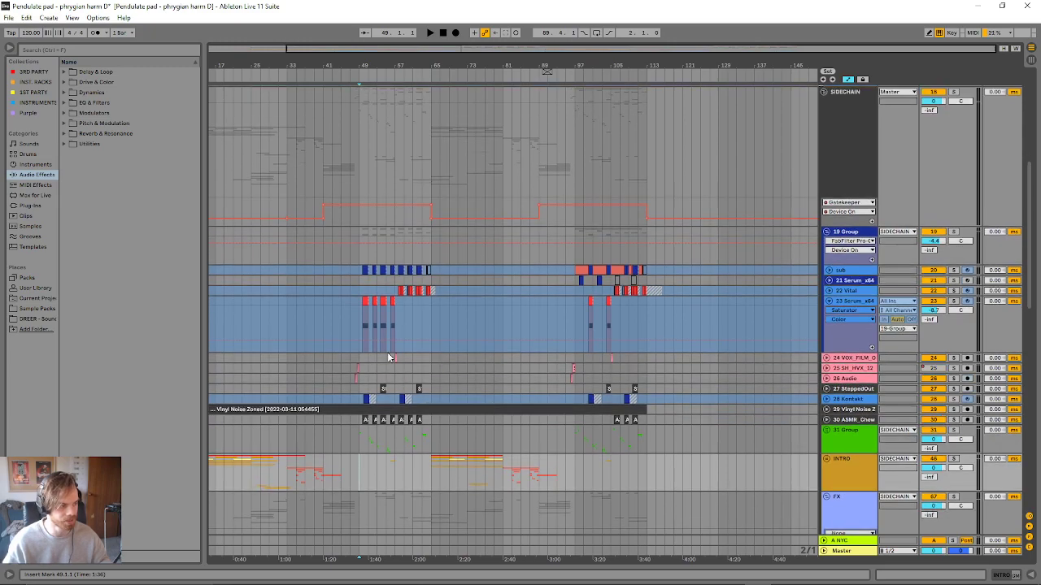
pyautogui.click(363, 302)
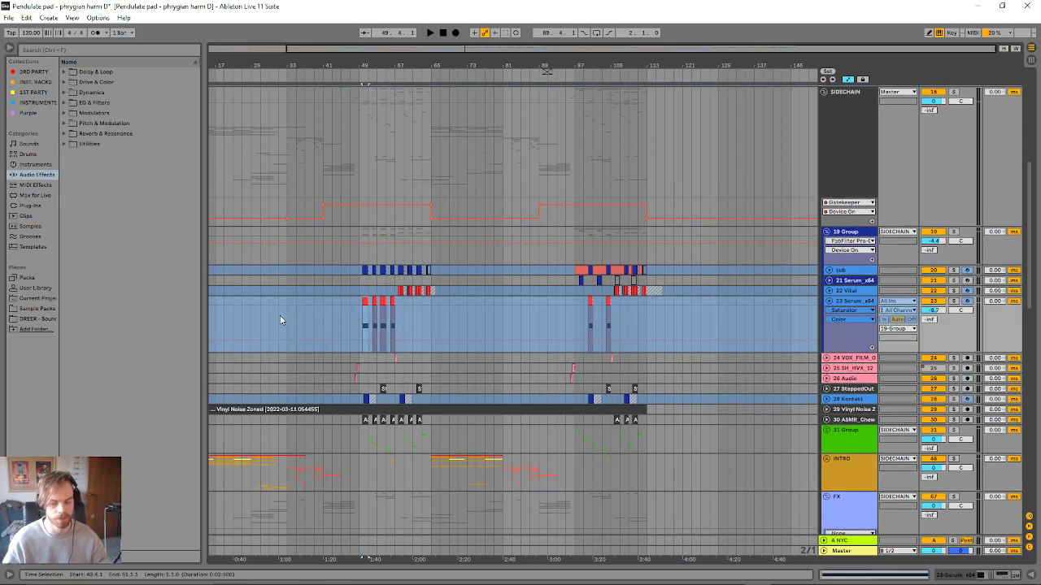
pyautogui.scroll(-2, 341, 407)
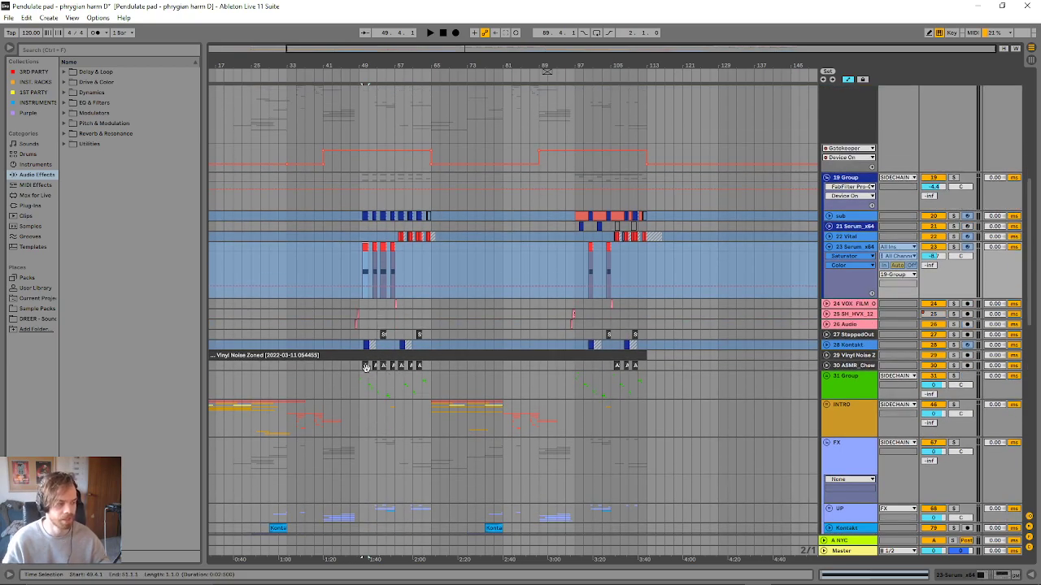
pyautogui.press('space')
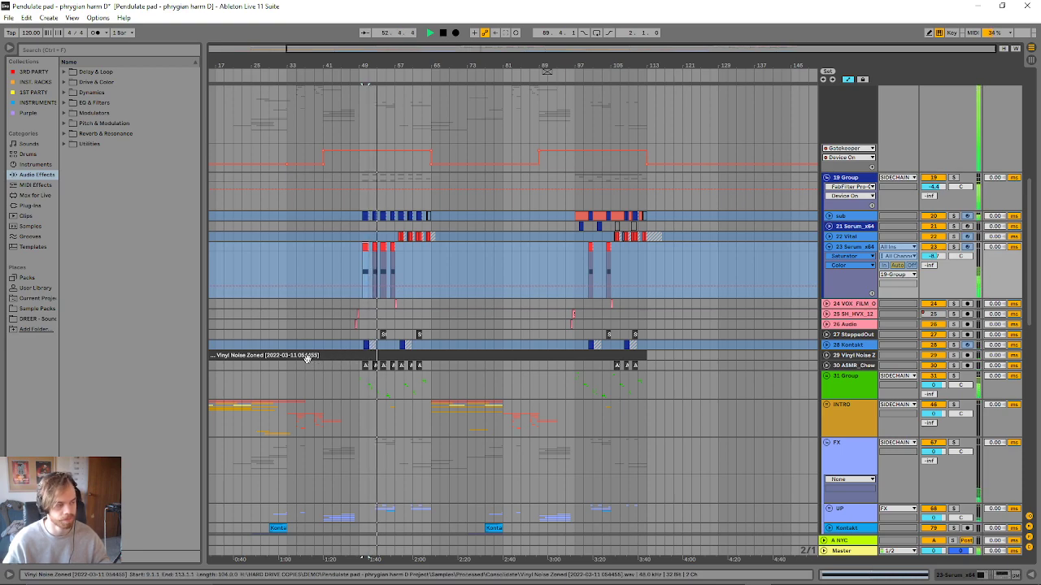
pyautogui.press('space')
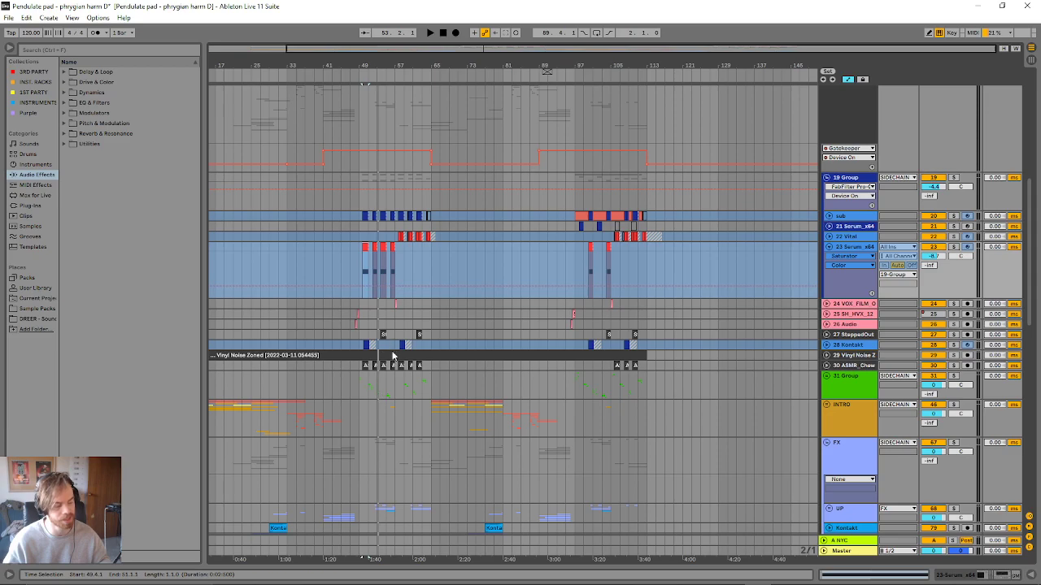
# - Compare the INTRO group's two matching passages by highlighting bars 33 to 45 and bars 81 to 93
pyautogui.scroll(-2, 378, 423)
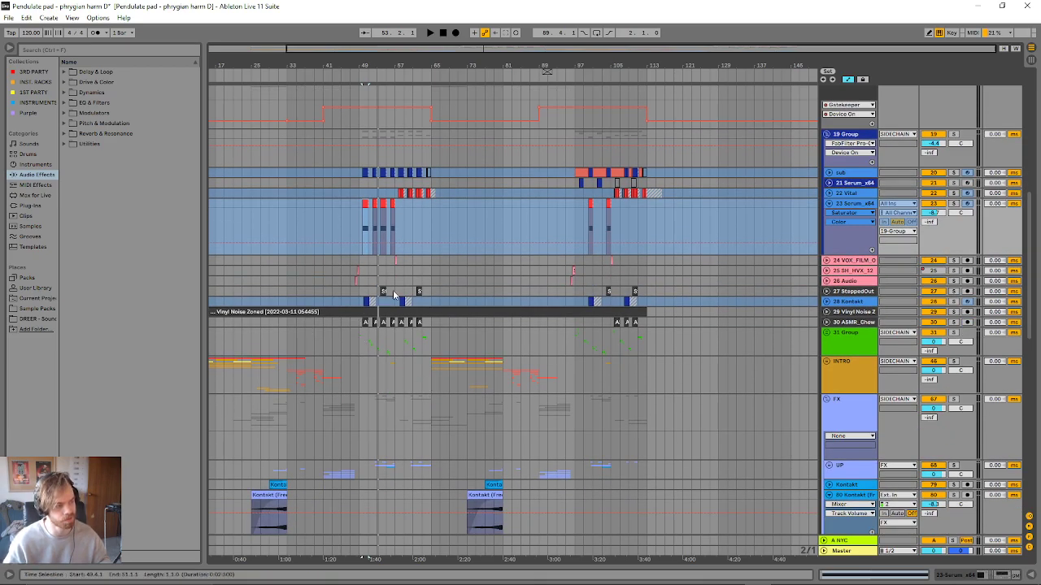
pyautogui.click(299, 379)
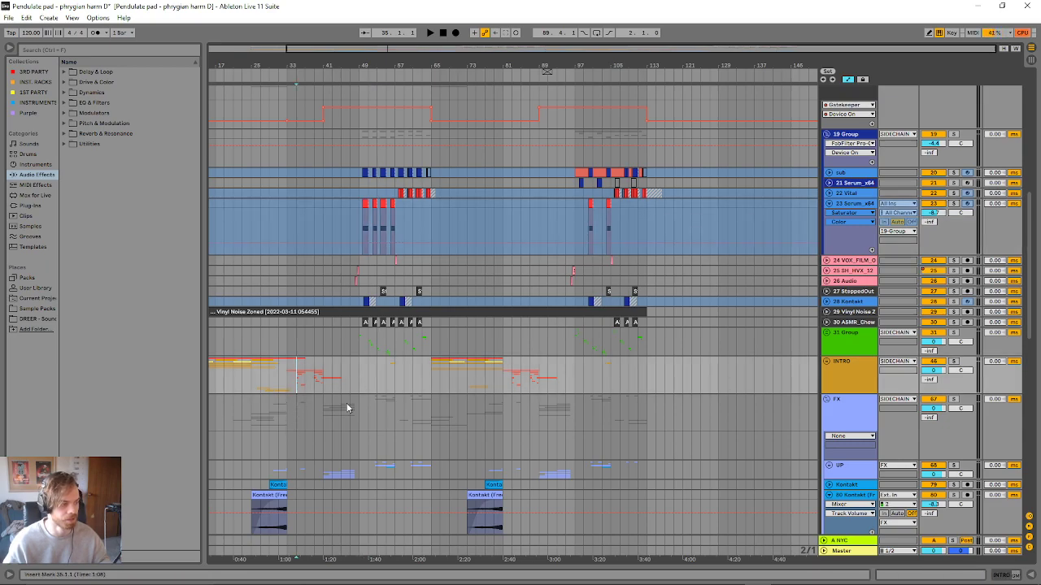
pyautogui.moveTo(342, 379); pyautogui.dragTo(290, 380)
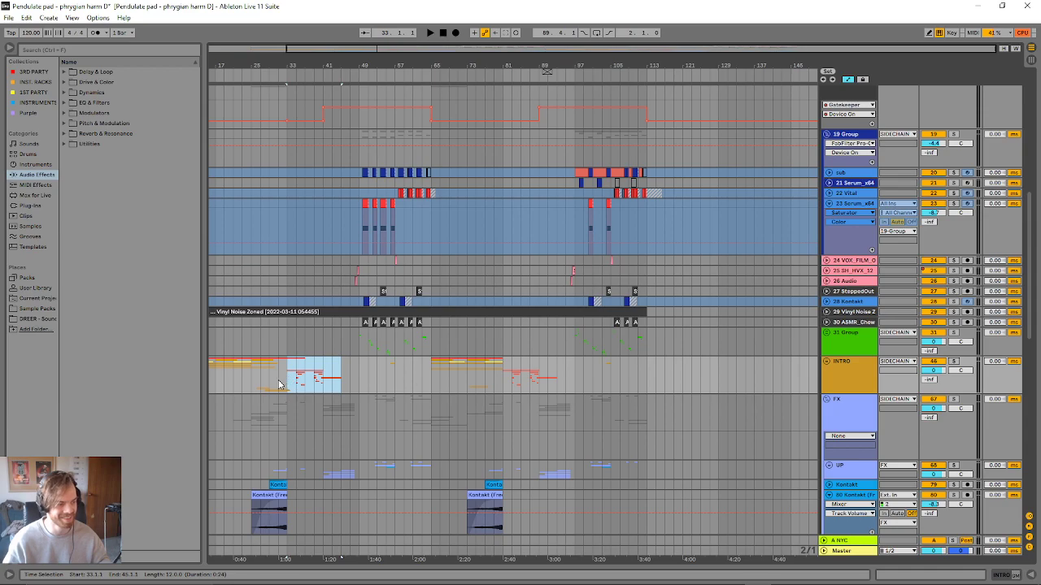
pyautogui.click(530, 385)
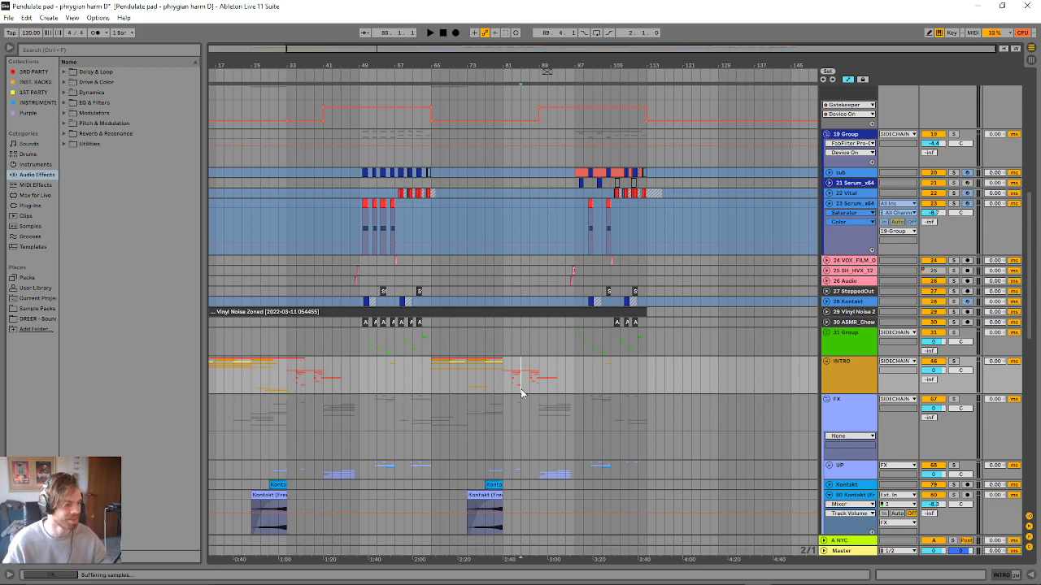
pyautogui.scroll(-1, 533, 374)
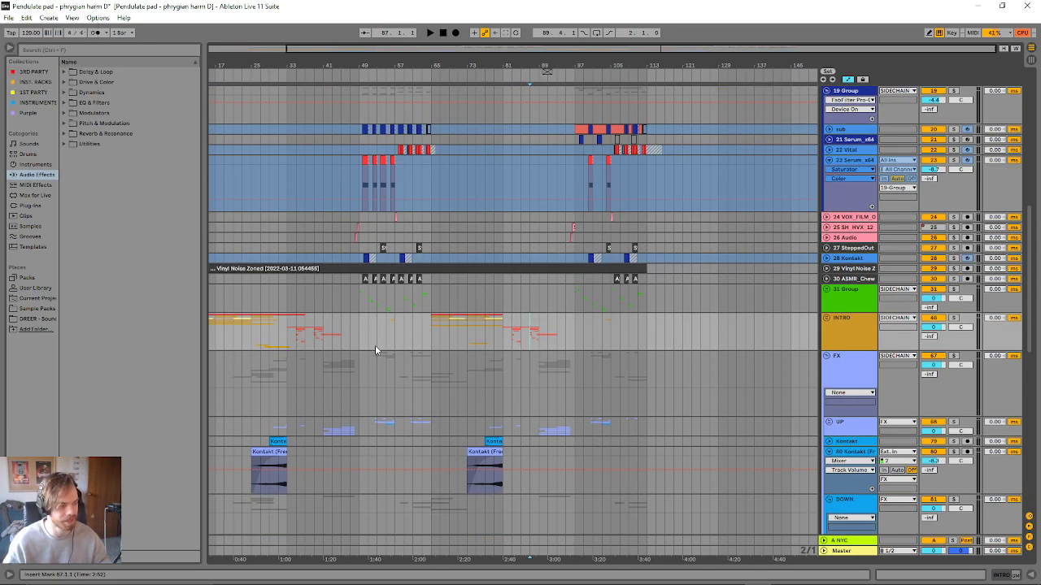
pyautogui.moveTo(307, 336)
pyautogui.mouseDown()
pyautogui.moveTo(276, 336)
pyautogui.moveTo(316, 337)
pyautogui.mouseUp()
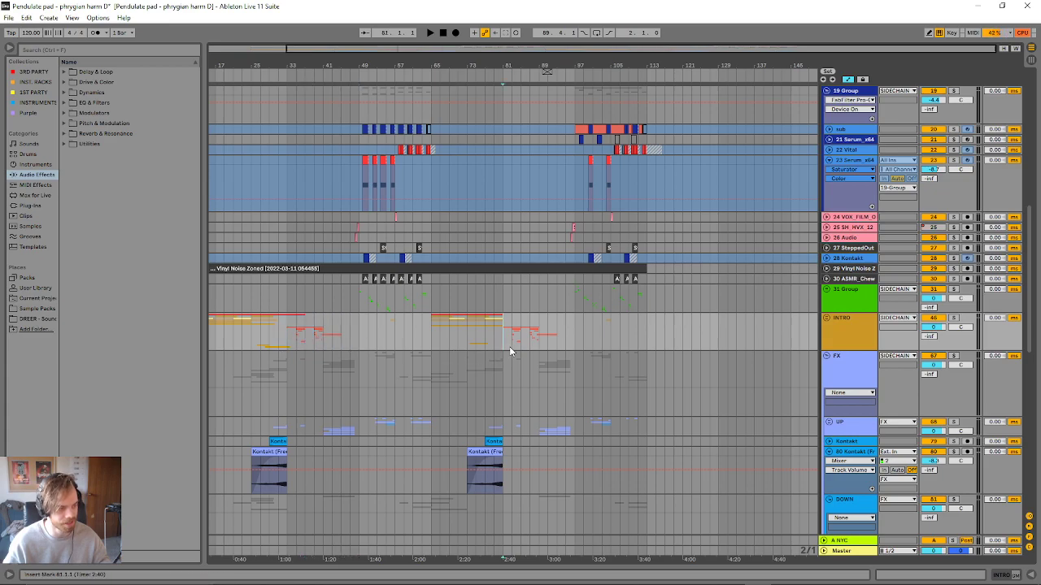
pyautogui.moveTo(504, 345); pyautogui.dragTo(558, 346)
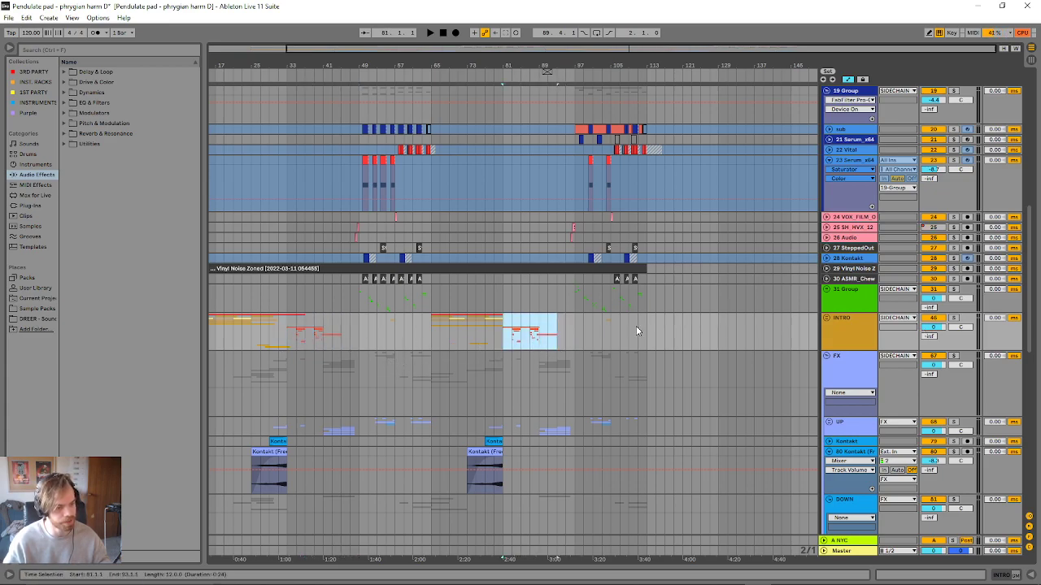
# - Collapse the FX group and open the recent set mlwr3 collab C.als without saving the current set's changes
pyautogui.click(827, 357)
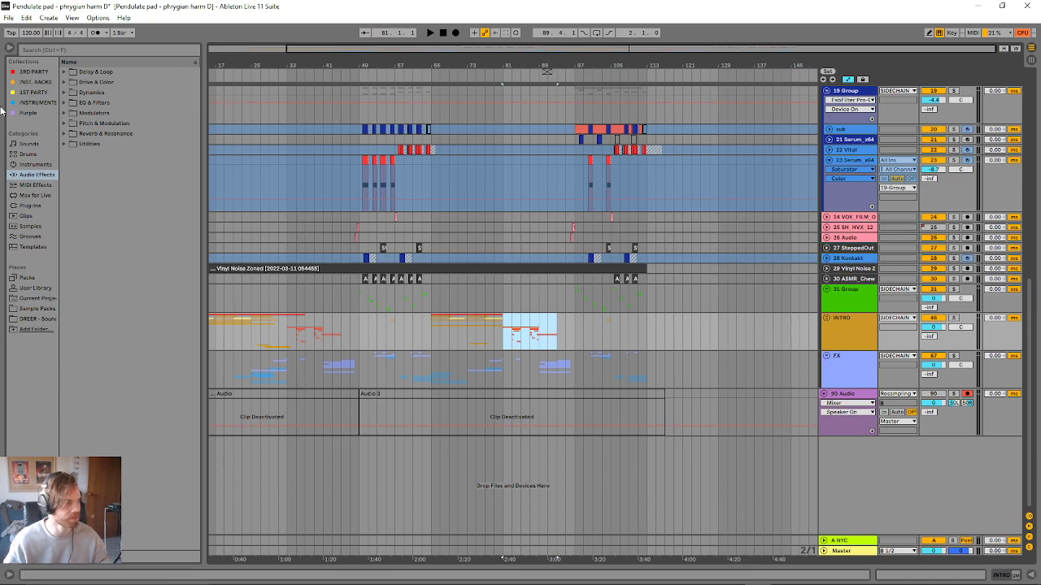
pyautogui.click(8, 17)
pyautogui.moveTo(106, 57)
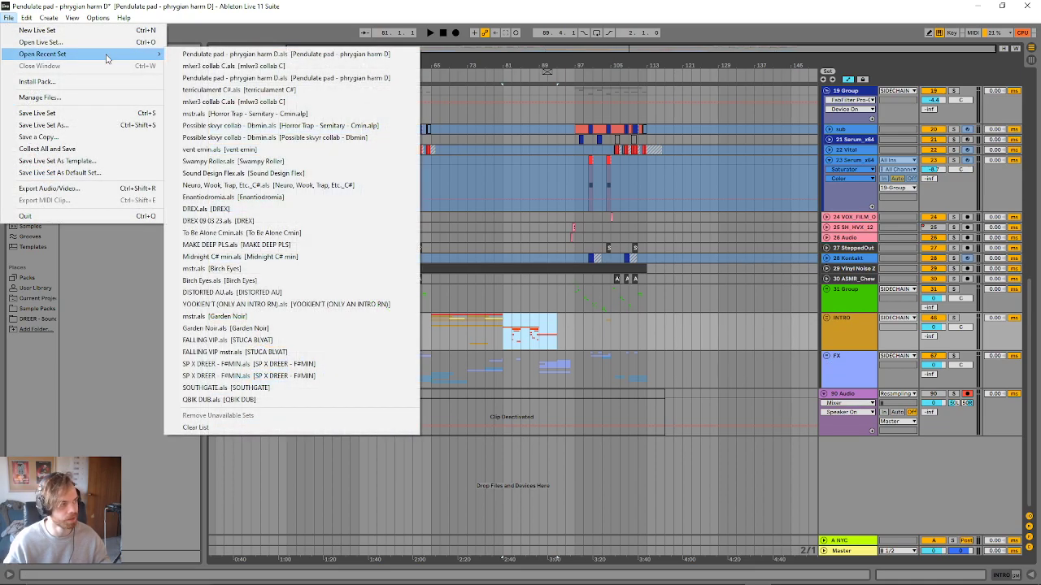
pyautogui.click(281, 66)
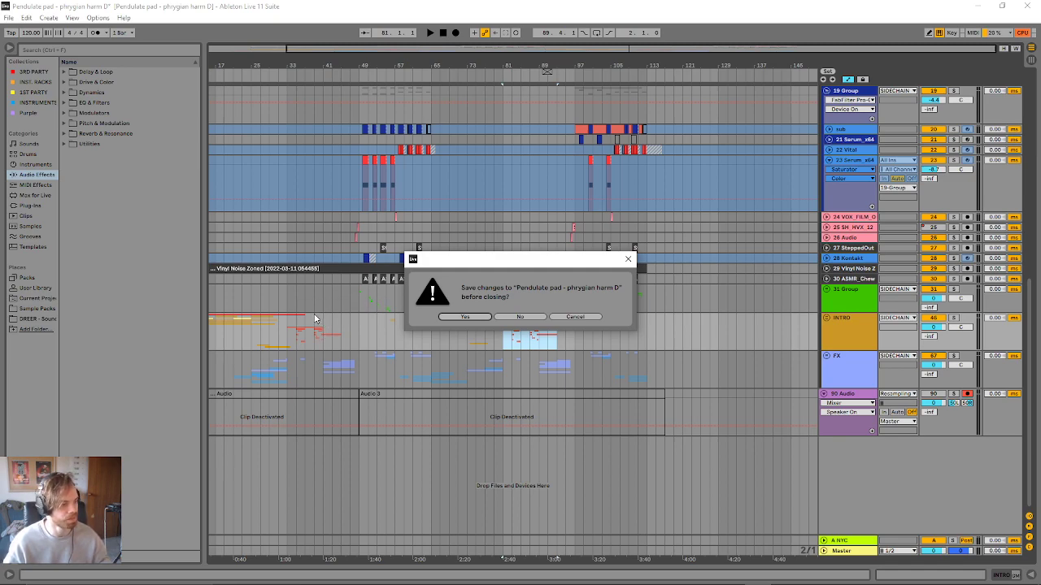
pyautogui.click(517, 318)
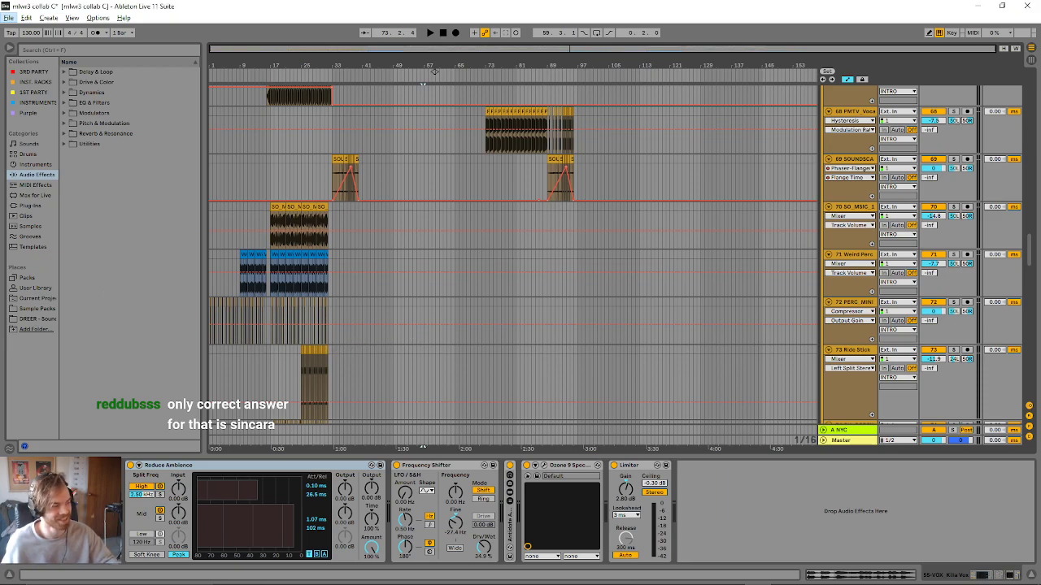
# - Examine the tracks from the INTRO group up through the vocal and bass tracks, and check the CPU meter options
pyautogui.scroll(3, 423, 343)
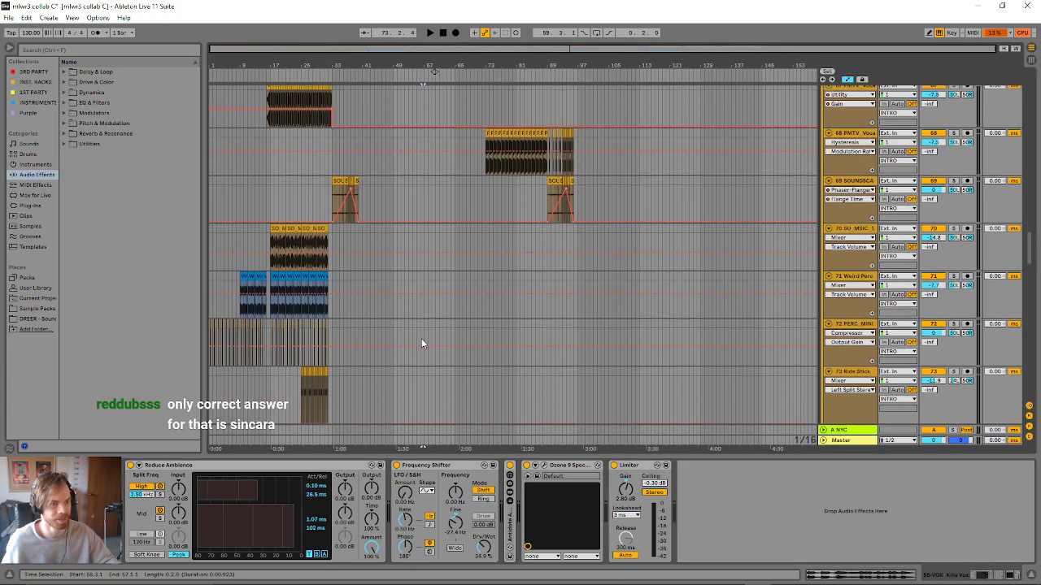
pyautogui.click(1002, 36)
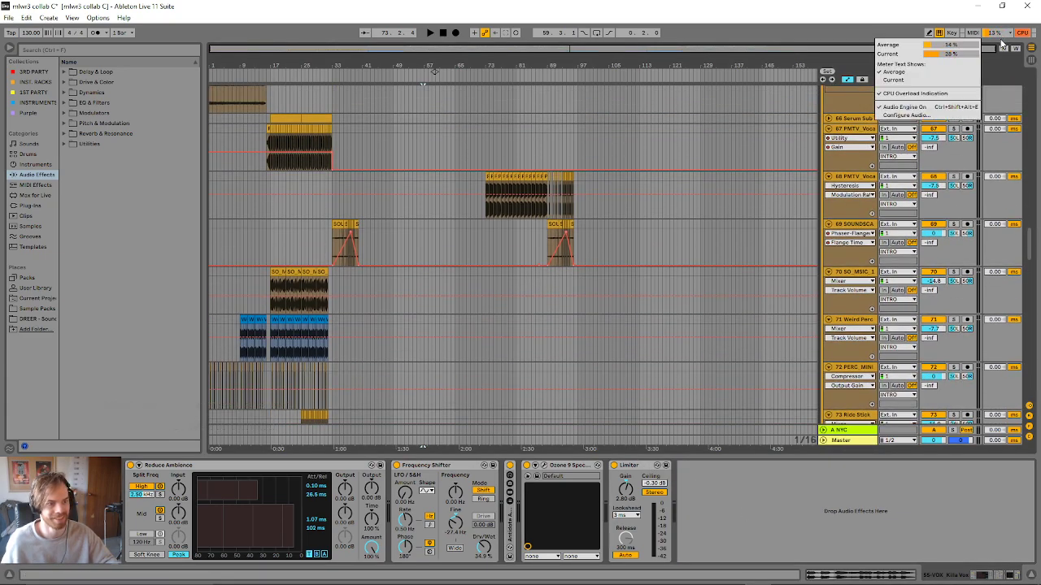
pyautogui.click(1003, 44)
pyautogui.scroll(5, 746, 325)
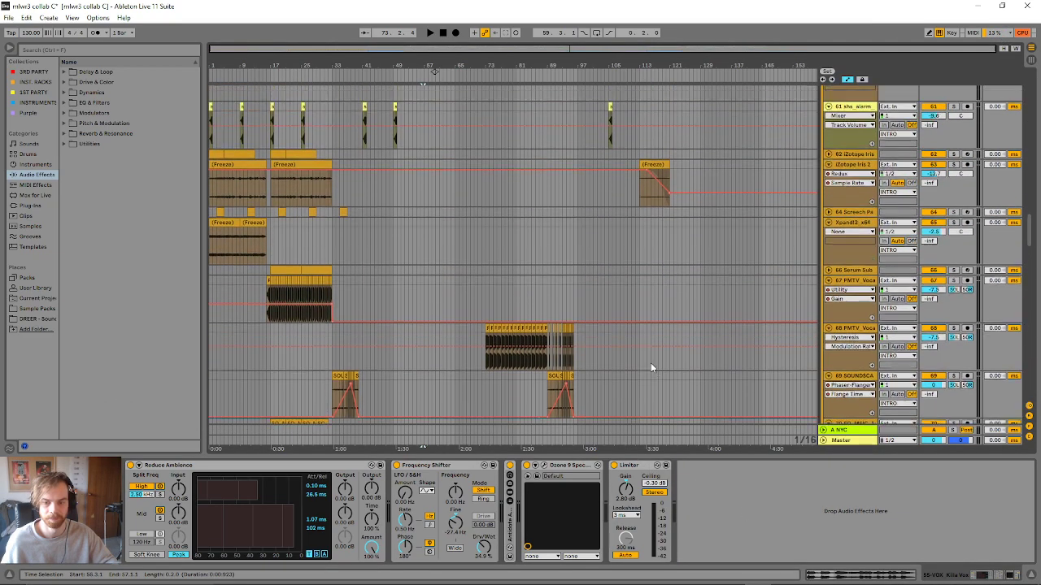
pyautogui.scroll(10, 650, 368)
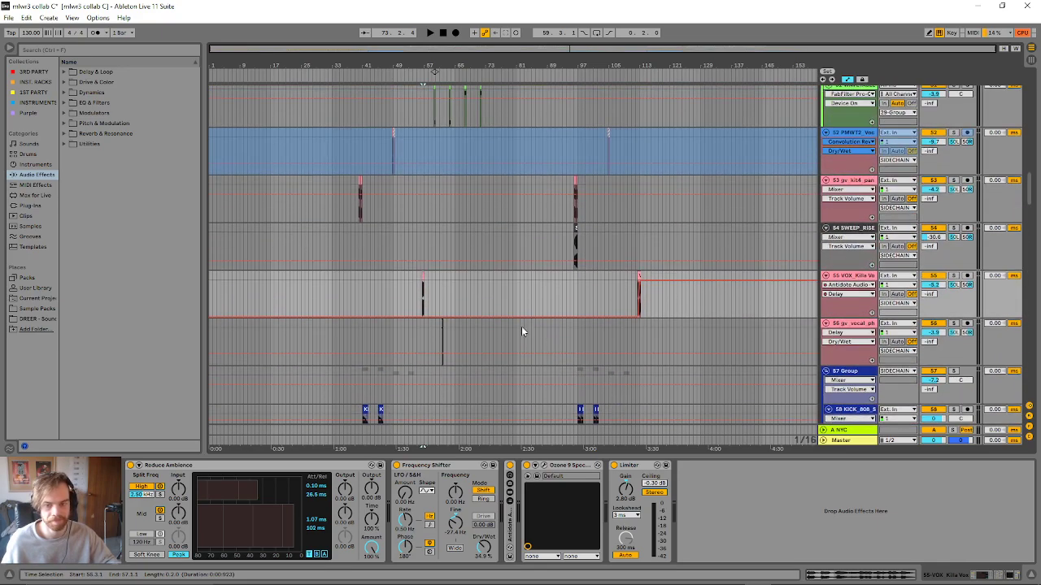
pyautogui.scroll(3, 521, 331)
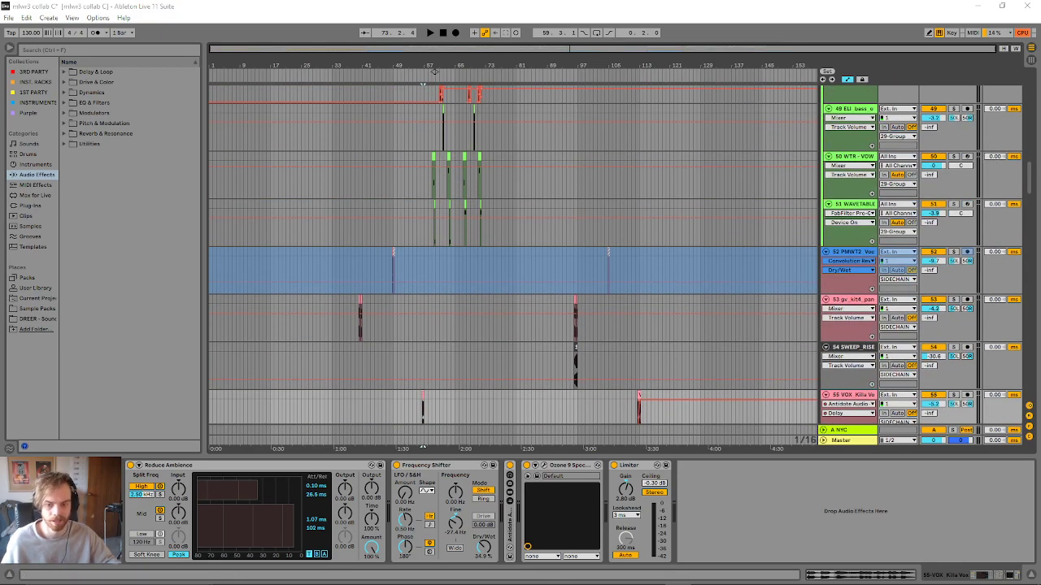
pyautogui.click(348, 237)
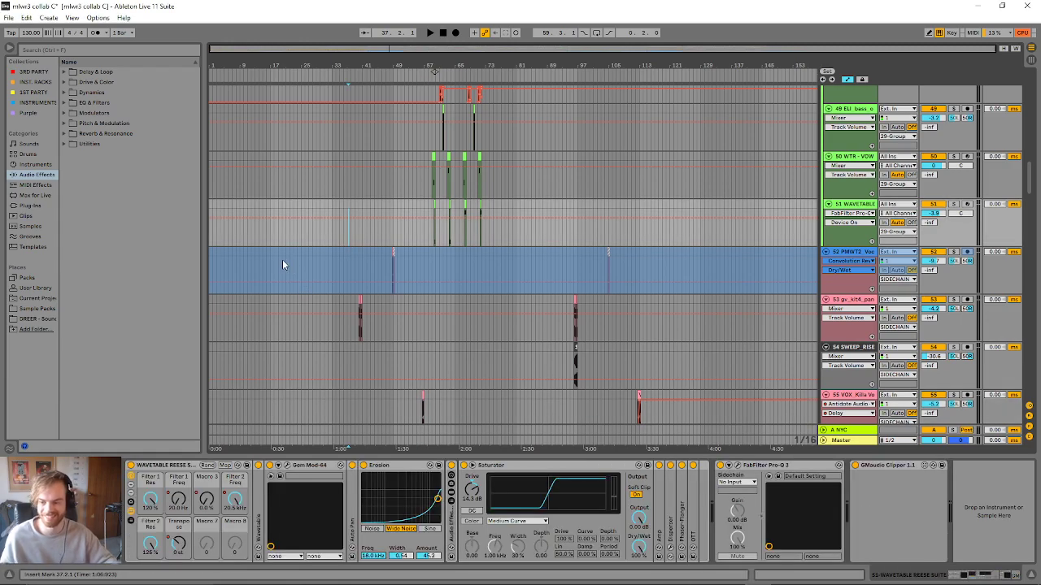
pyautogui.scroll(3, 261, 222)
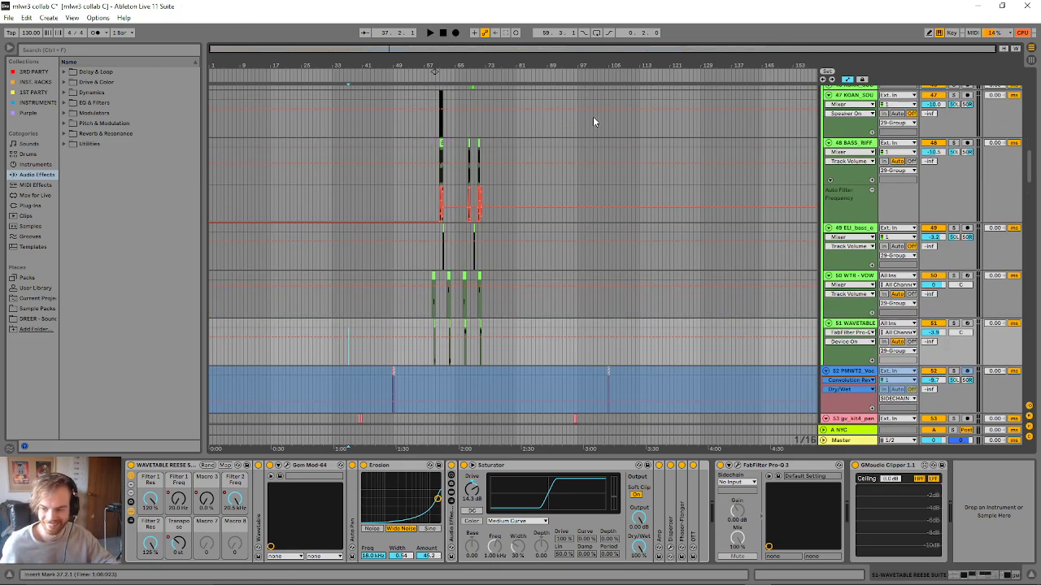
pyautogui.scroll(6, 378, 329)
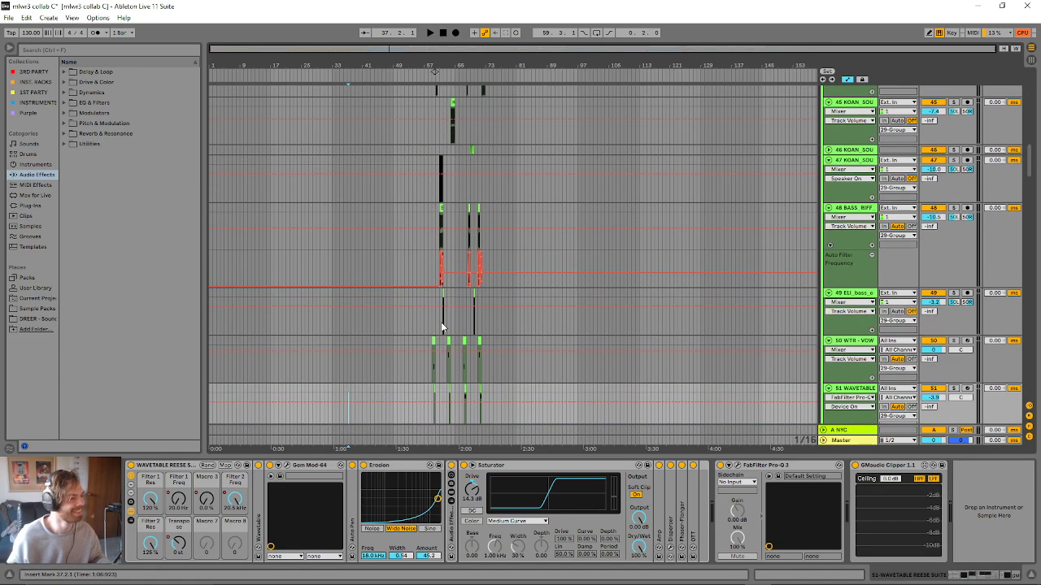
# - Collapse the 29 Group and audition the arrangement from 43.1.2
pyautogui.scroll(15, 398, 332)
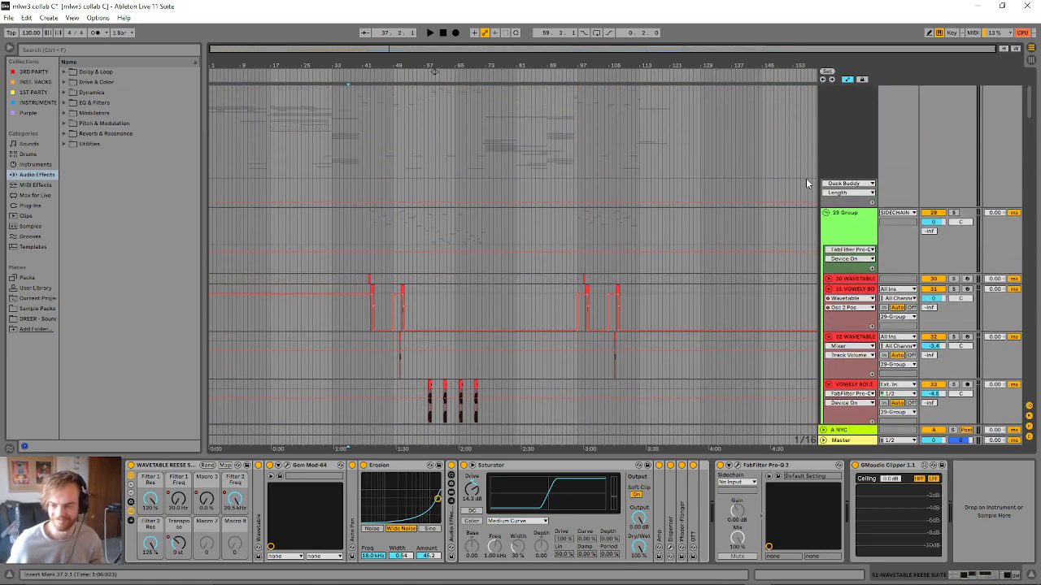
pyautogui.scroll(1, 831, 217)
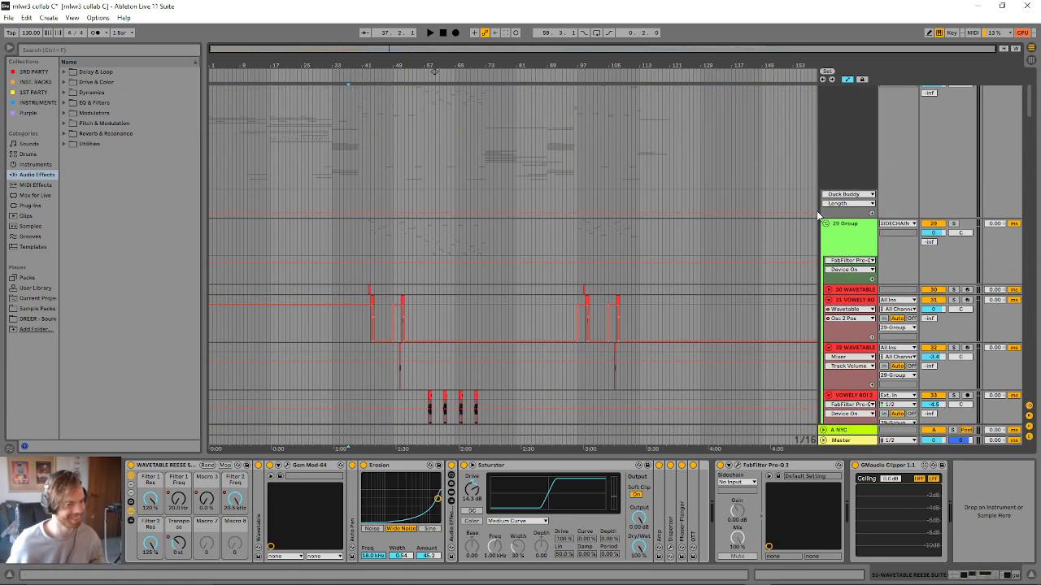
pyautogui.click(824, 226)
pyautogui.click(825, 229)
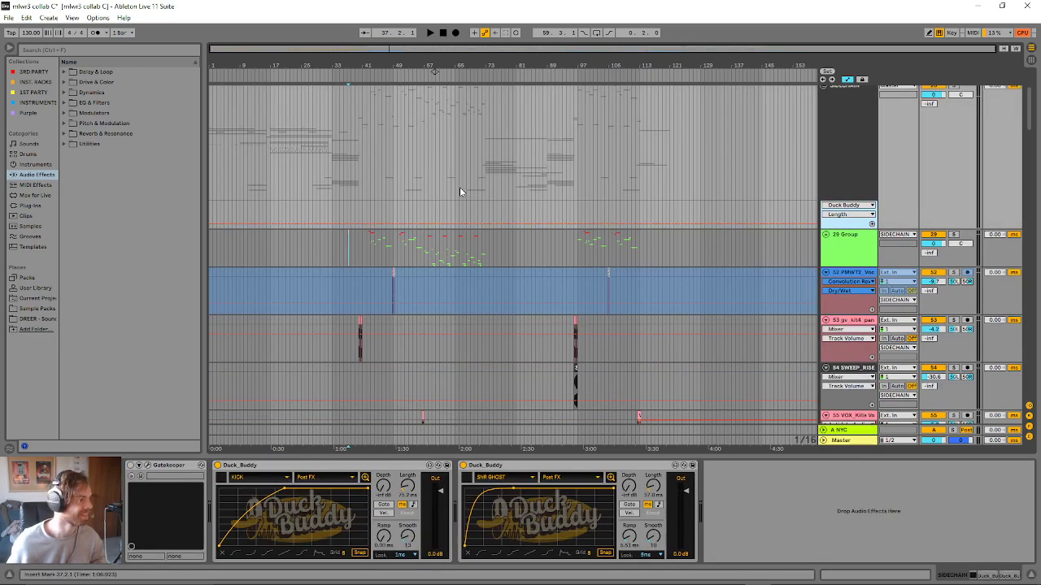
pyautogui.click(367, 234)
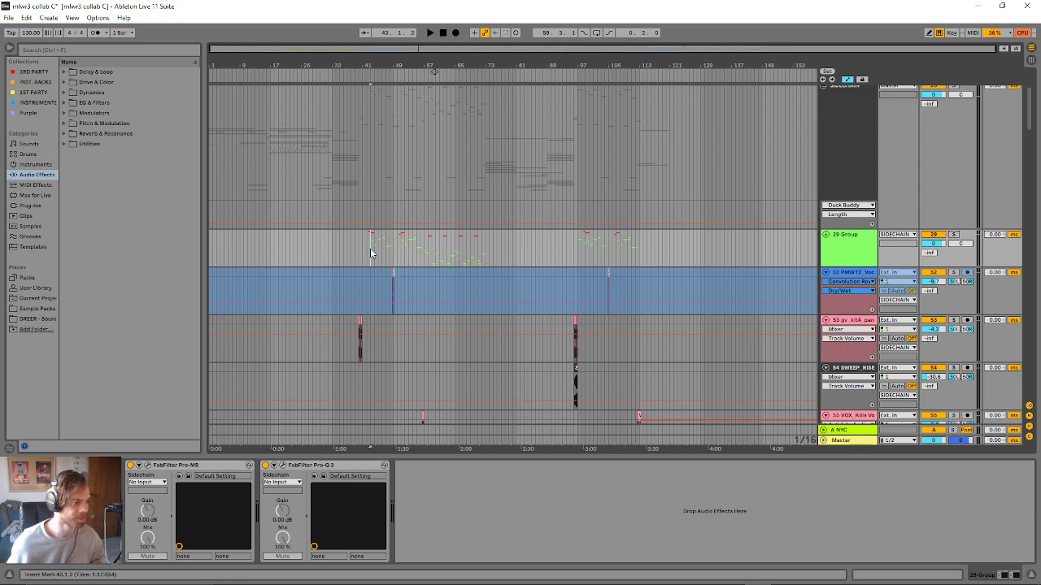
pyautogui.press('space')
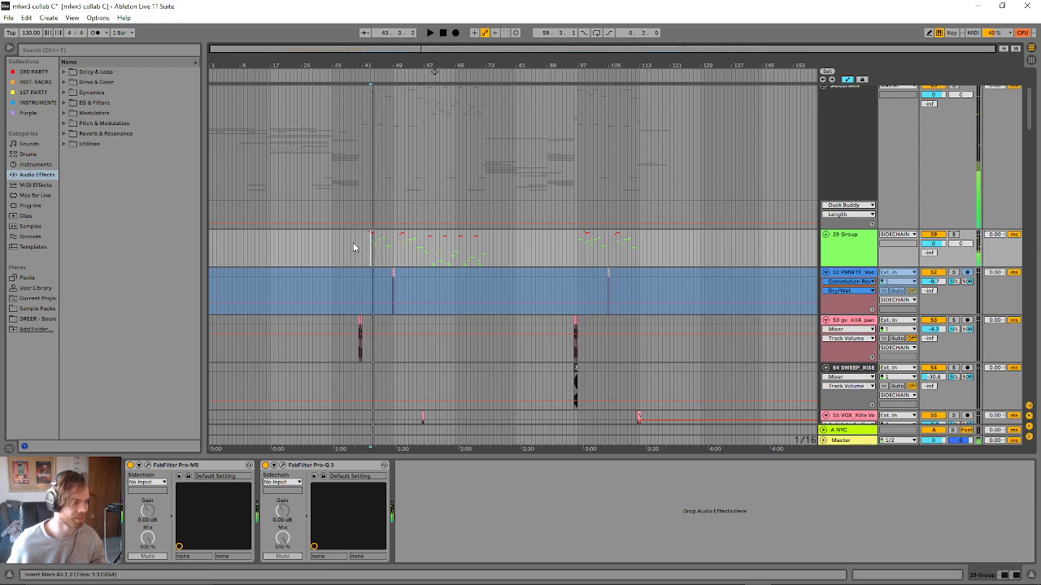
# - Expand the 2 Group inside DRUMS and lower the 6 Group's Convolution Reverb Pro decay to 5%
pyautogui.scroll(1, 456, 274)
pyautogui.scroll(3, 457, 275)
pyautogui.click(822, 147)
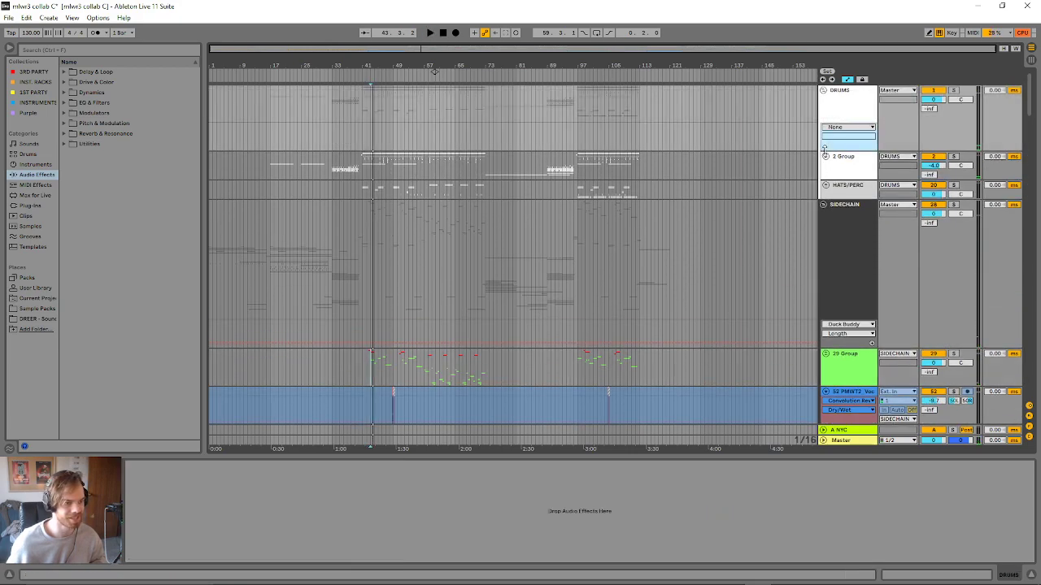
pyautogui.click(826, 156)
pyautogui.scroll(-5, 763, 247)
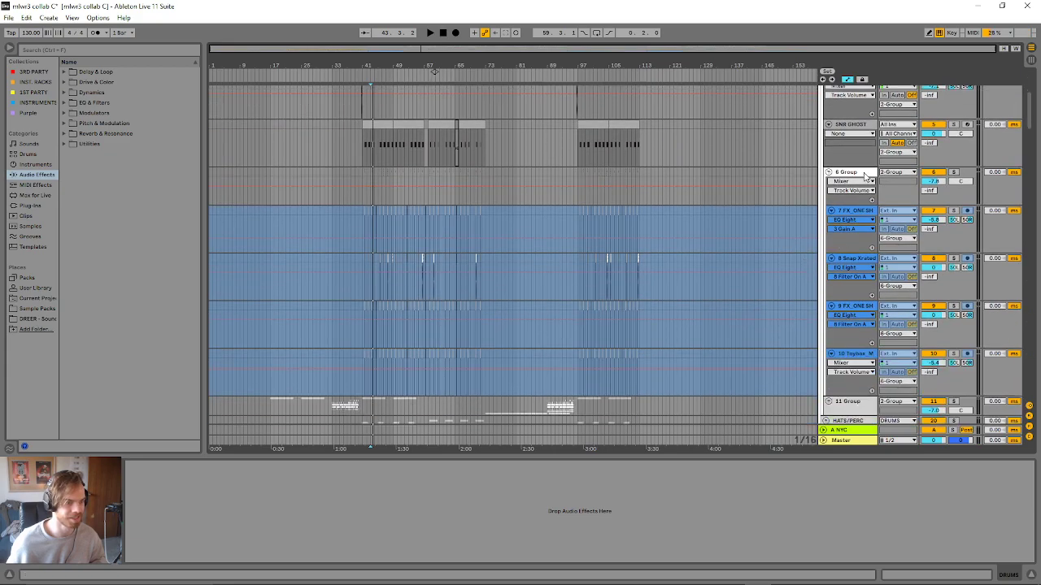
pyautogui.click(725, 256)
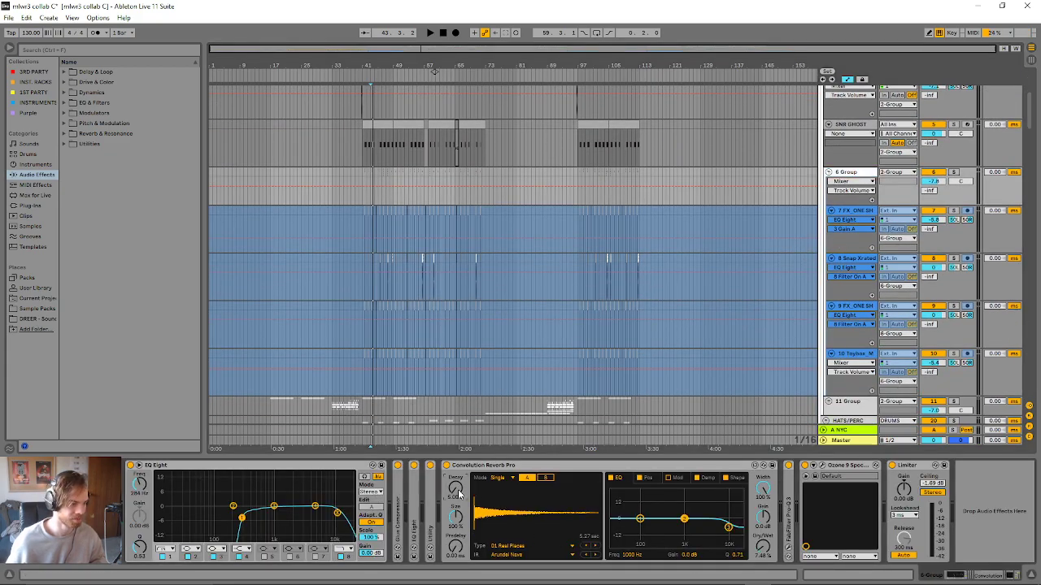
pyautogui.moveTo(459, 493); pyautogui.dragTo(458, 528)
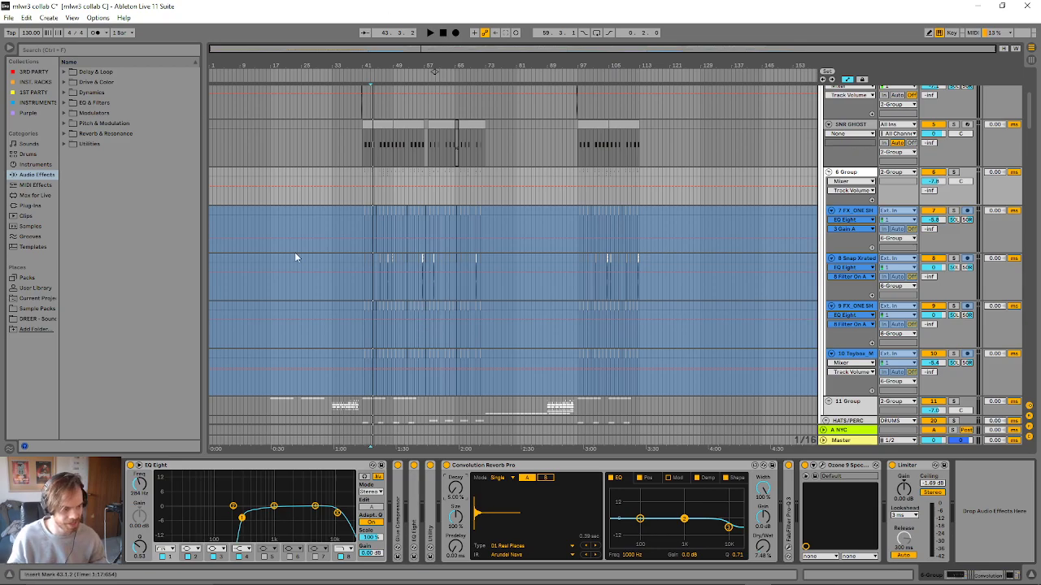
# - Collapse the 6 Group and hide the device view to enlarge the arrangement around the INTRO group
pyautogui.scroll(-10, 420, 193)
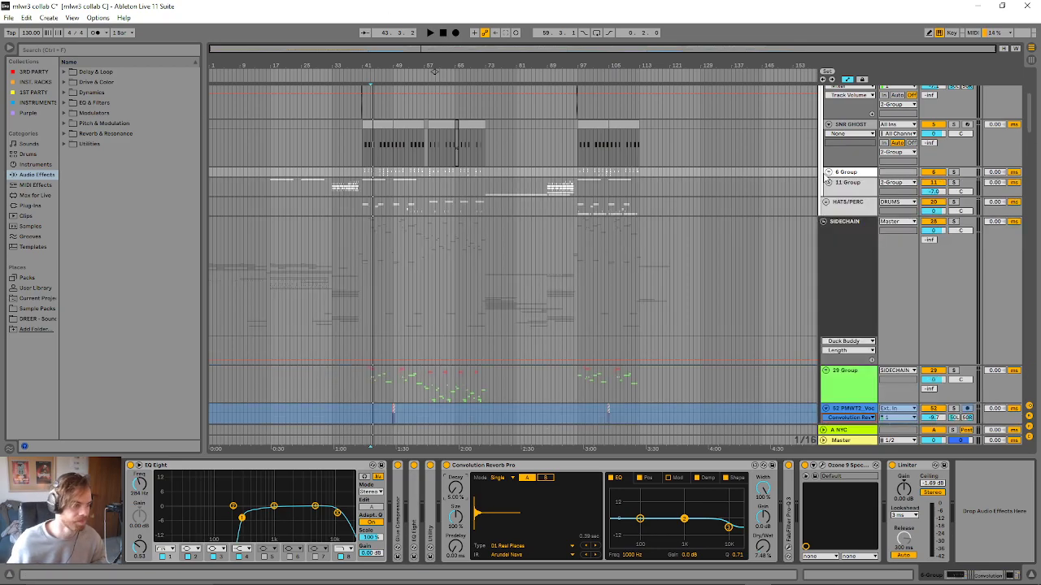
pyautogui.scroll(-5, 367, 187)
pyautogui.scroll(-5, 301, 339)
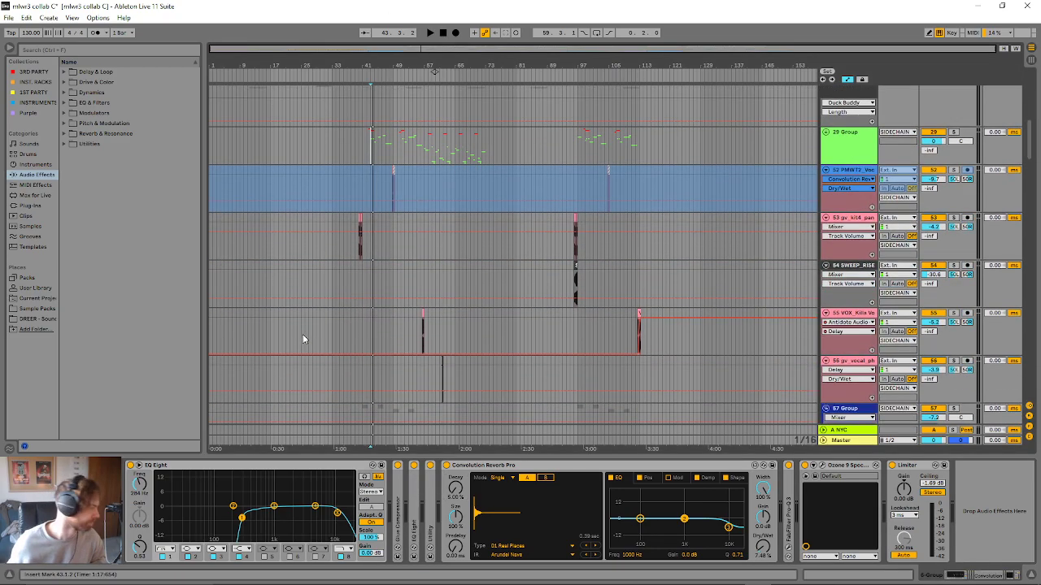
pyautogui.scroll(-5, 268, 338)
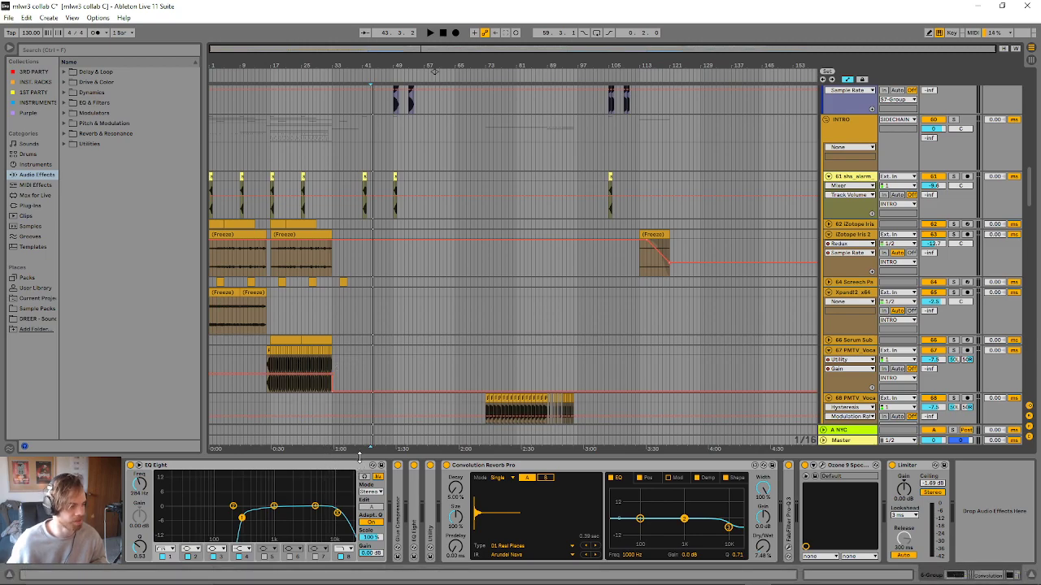
pyautogui.moveTo(358, 458); pyautogui.dragTo(372, 550)
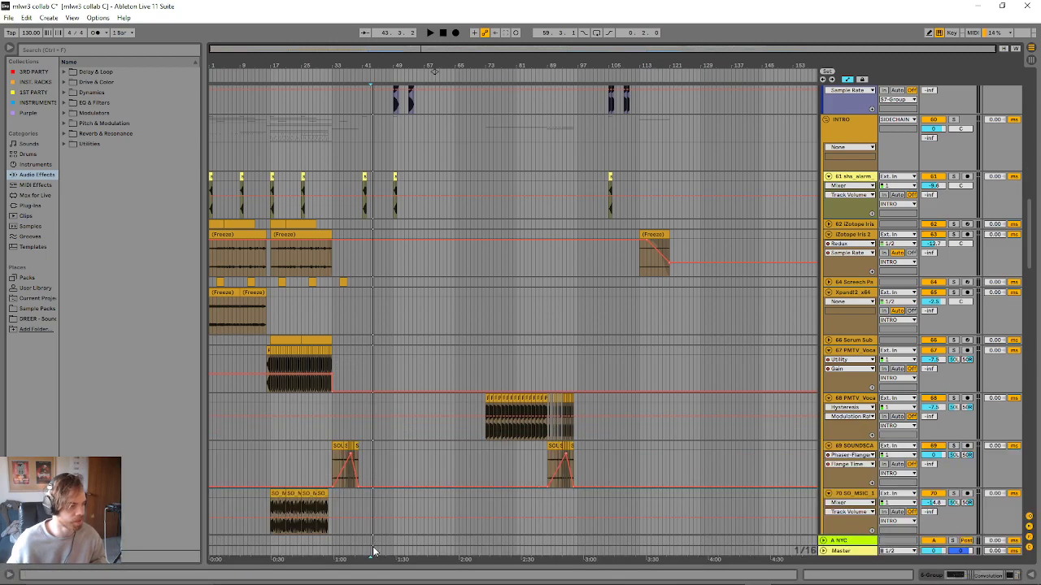
# - Review the INTRO group's layers, highlighting the first SO_MSIC perc loop clip at bar 17 and the first frozen iZotope Iris 2 clip
pyautogui.click(278, 493)
pyautogui.scroll(-5, 269, 491)
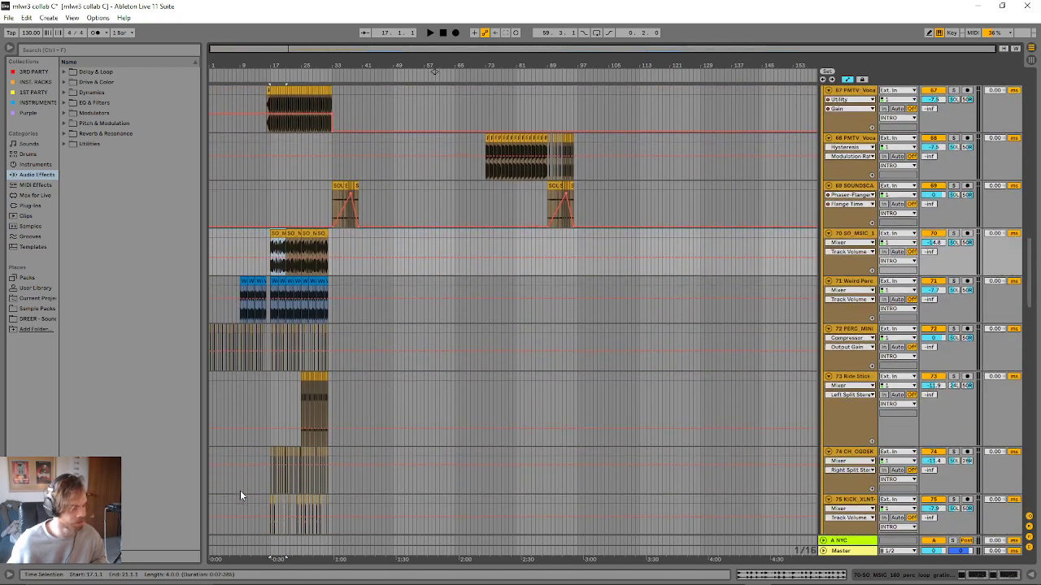
pyautogui.scroll(-2, 240, 494)
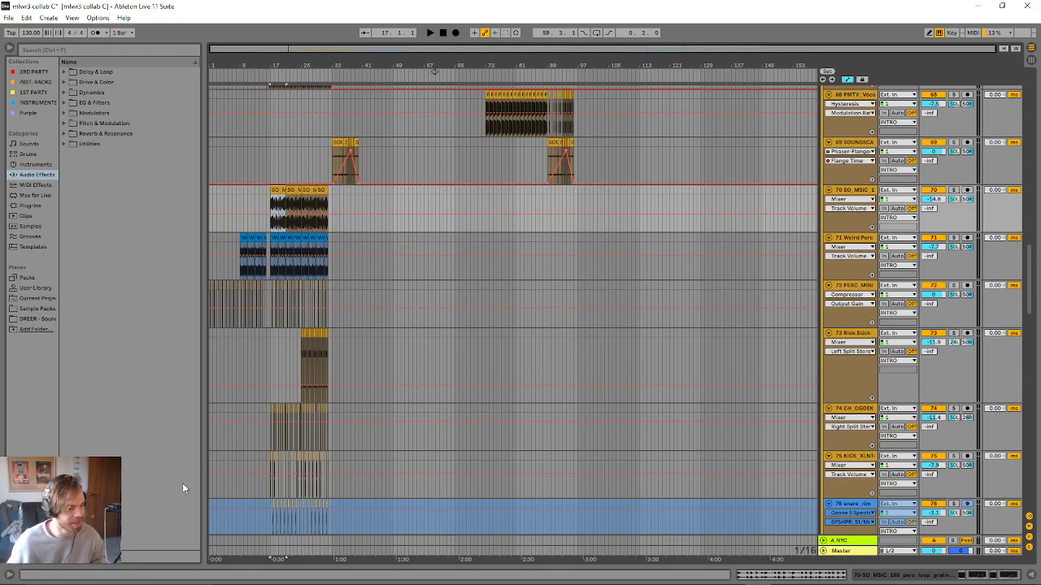
pyautogui.scroll(3, 420, 454)
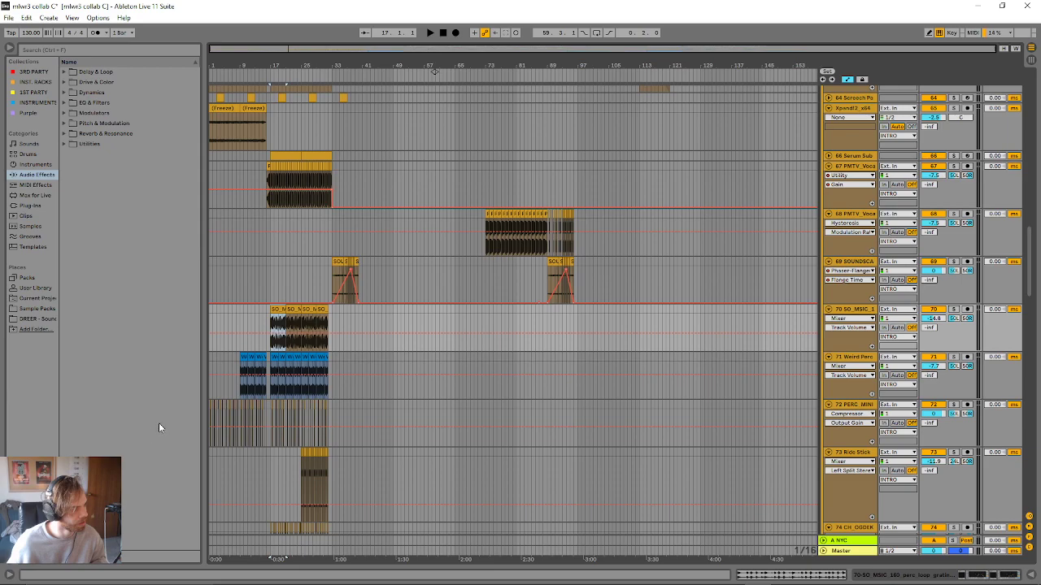
pyautogui.scroll(1, 253, 356)
pyautogui.scroll(5, 315, 378)
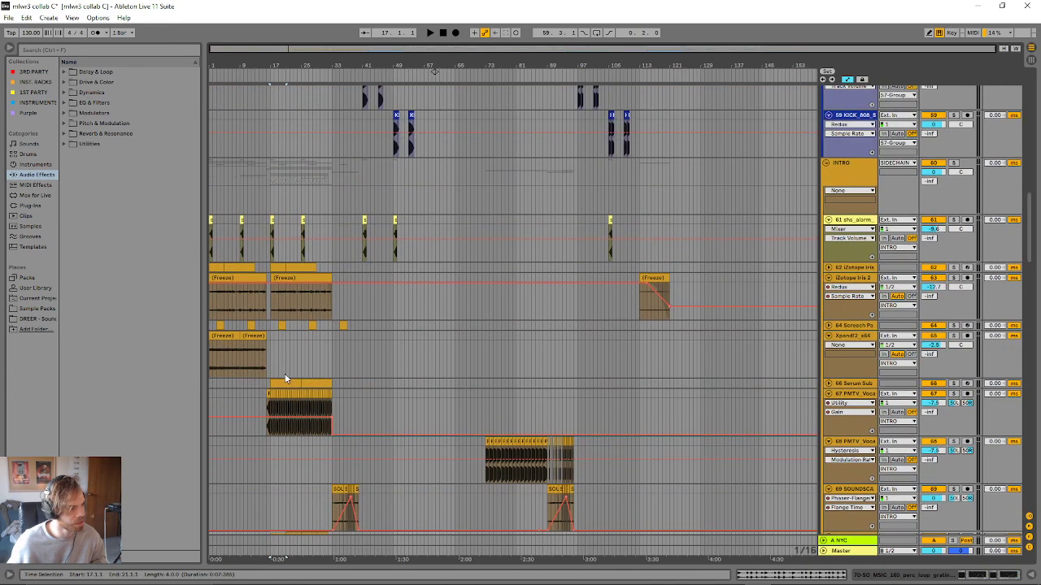
pyautogui.click(245, 350)
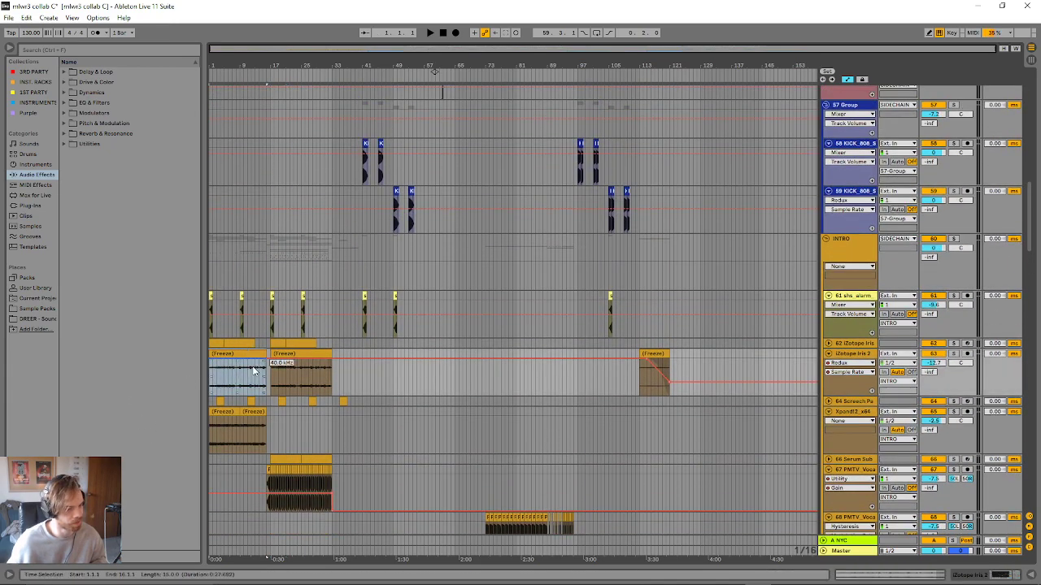
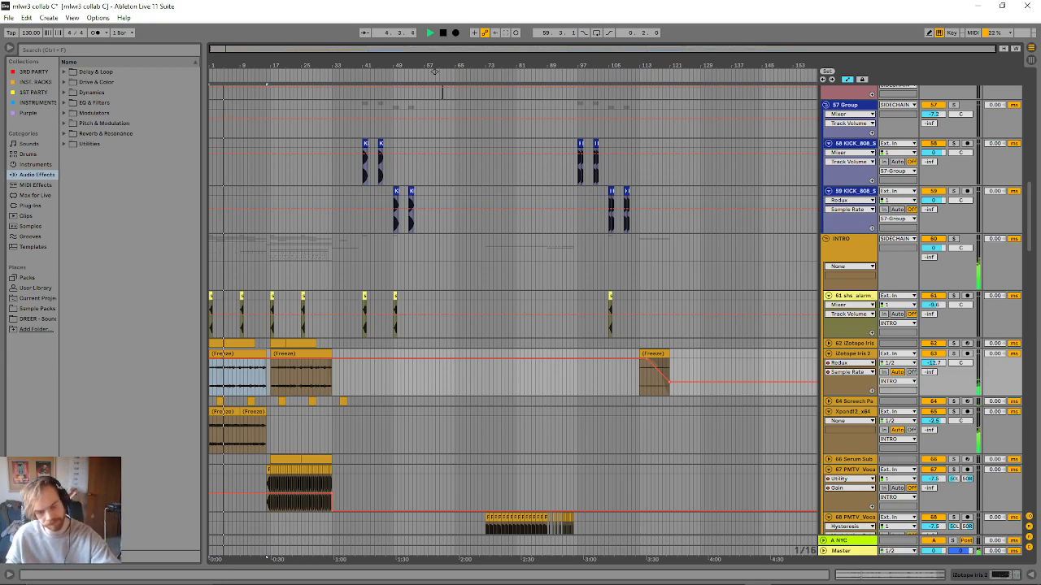
# - Solo the frozen iZotope Iris 2 track 63 during playback and show its EQ Eight and Redux devices
pyautogui.click(952, 354)
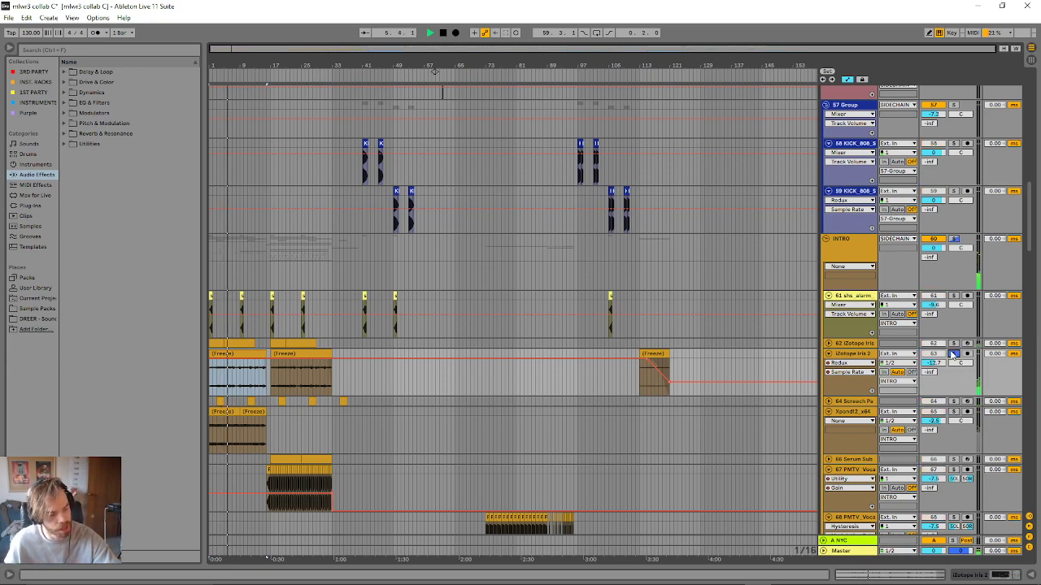
pyautogui.doubleClick(850, 358)
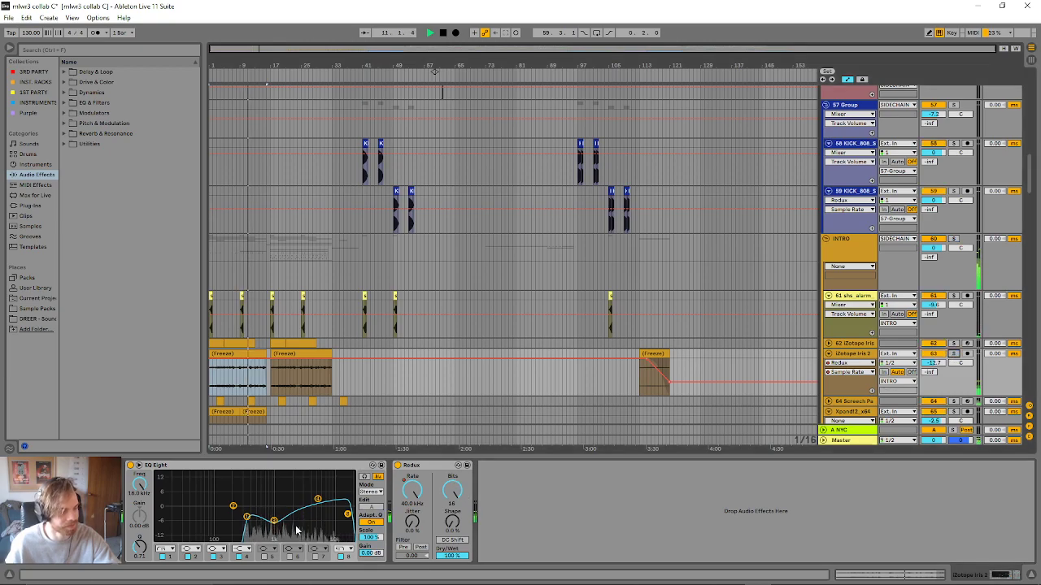
# - Play the arrangement from the short Weird Perc clip at bar 15 in the INTRO group
pyautogui.scroll(-3, 297, 366)
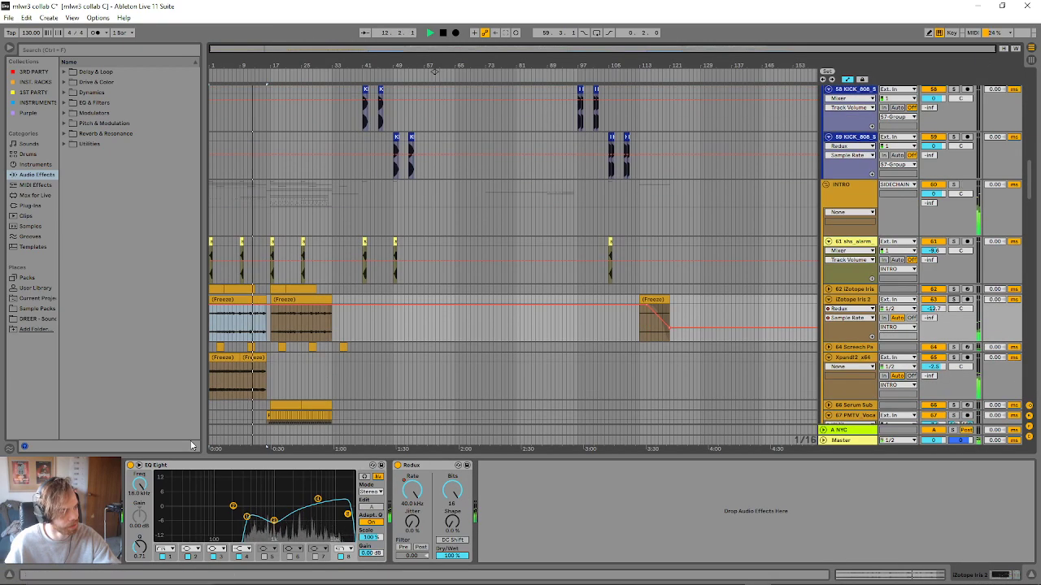
pyautogui.scroll(-10, 230, 358)
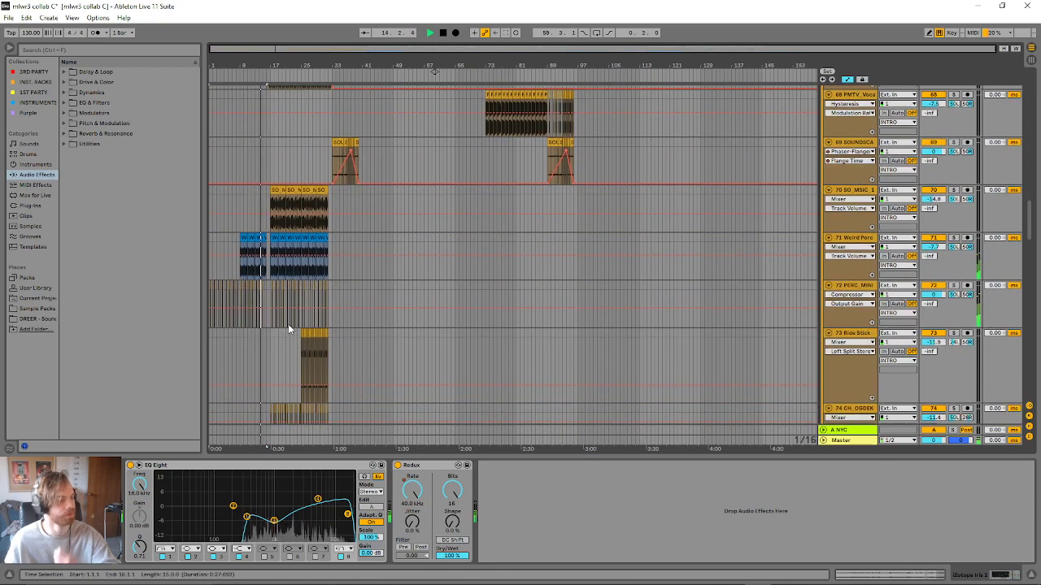
pyautogui.click(264, 239)
pyautogui.press('space')
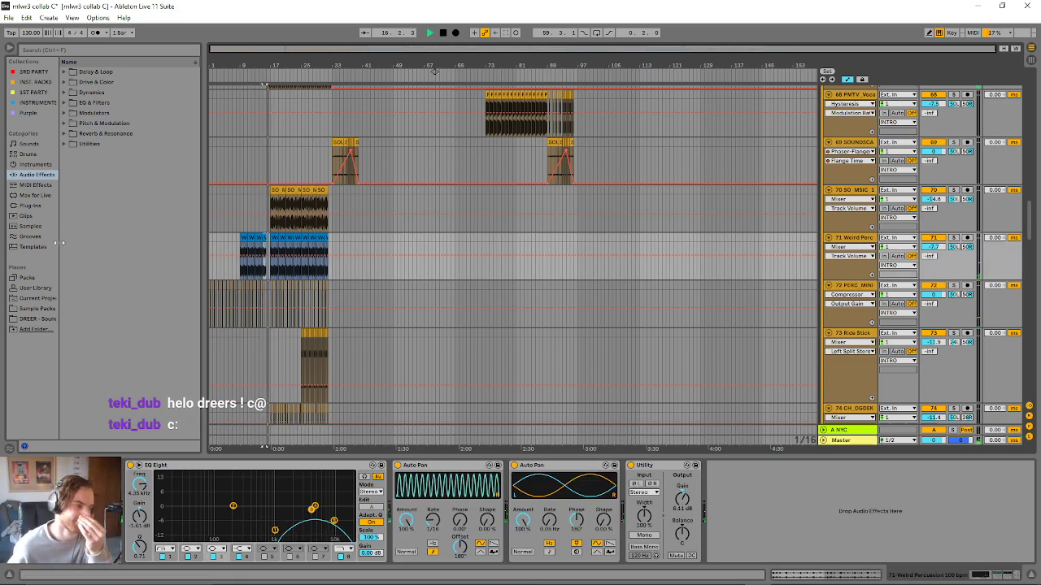
# - Review the remaining INTRO percussion layers and the DOWN layers of the FX group while the arrangement plays
pyautogui.scroll(-2, 250, 274)
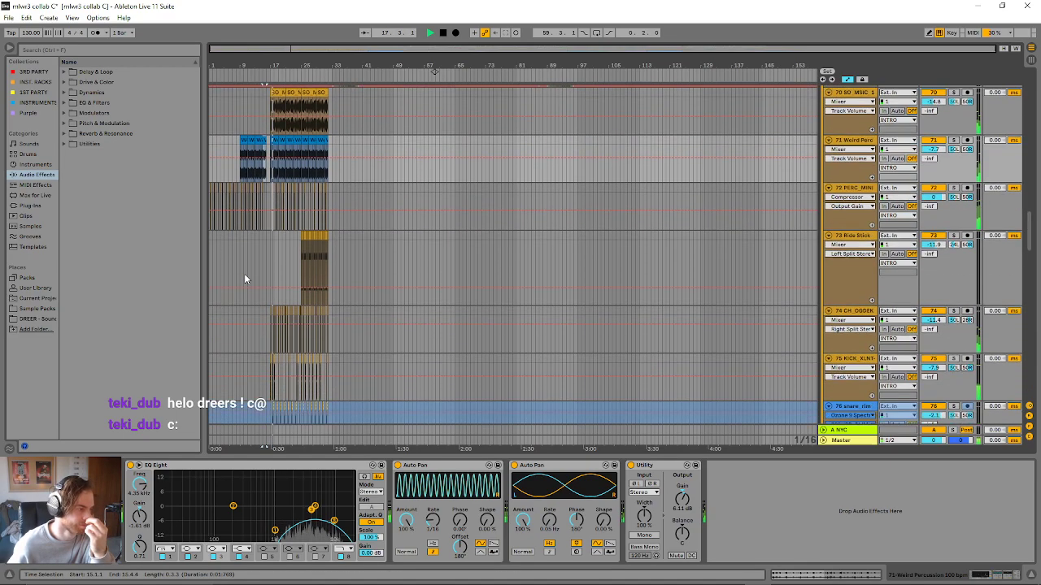
pyautogui.scroll(-2, 244, 273)
pyautogui.scroll(-1, 238, 280)
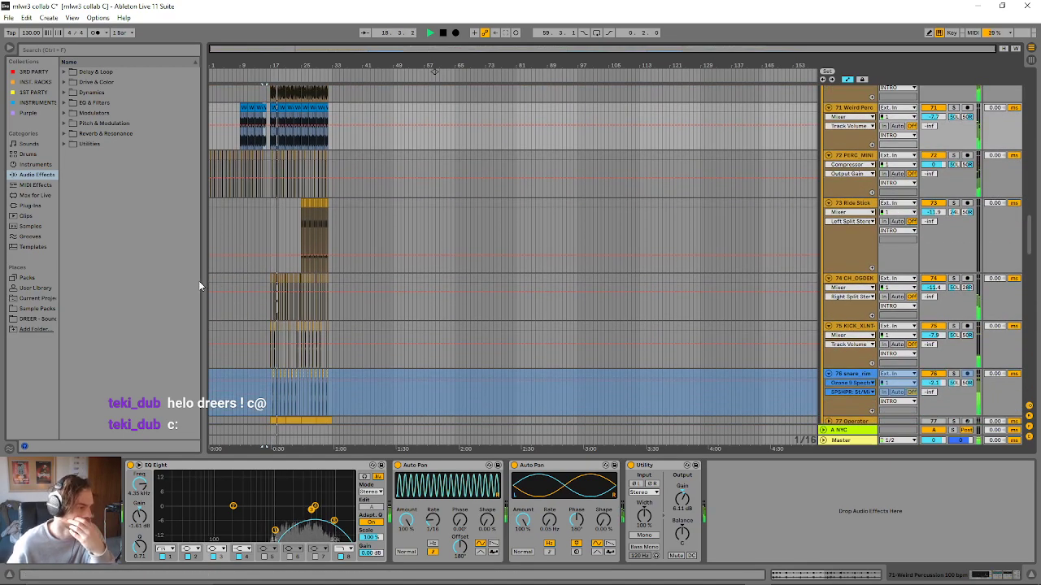
pyautogui.scroll(-12, 331, 323)
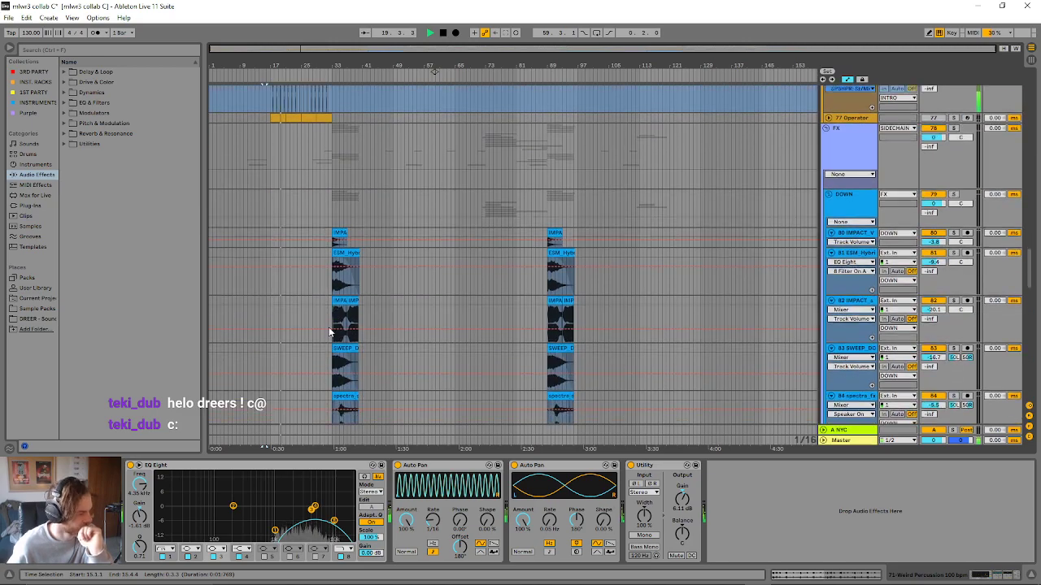
pyautogui.scroll(-1, 328, 338)
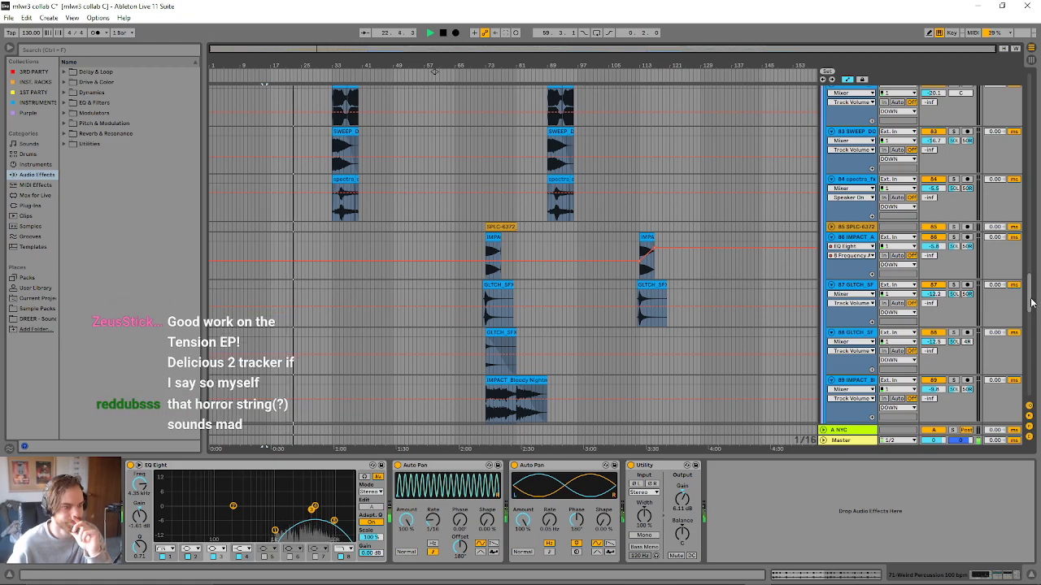
pyautogui.scroll(5, 689, 351)
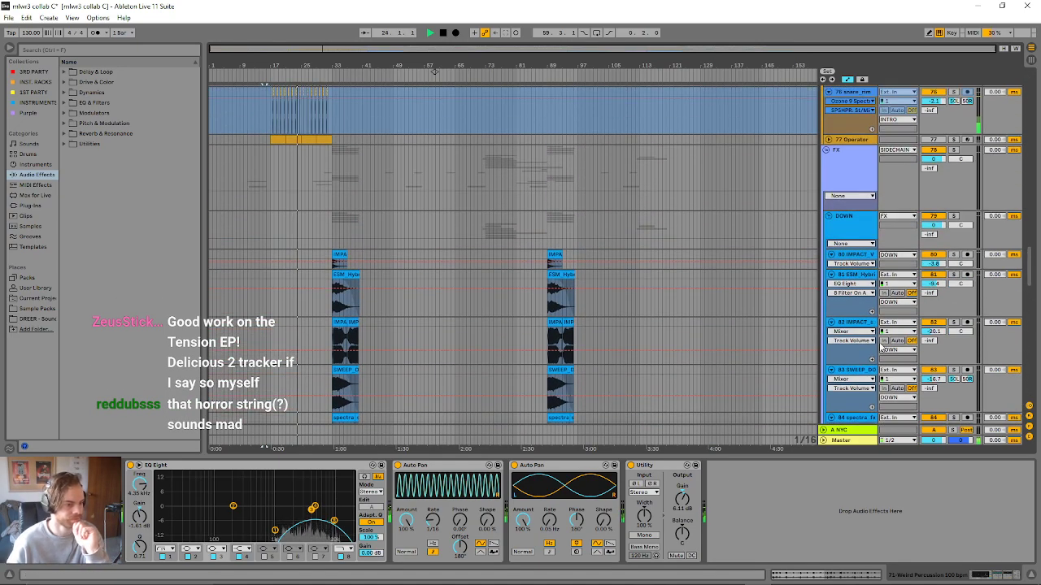
pyautogui.scroll(4, 882, 337)
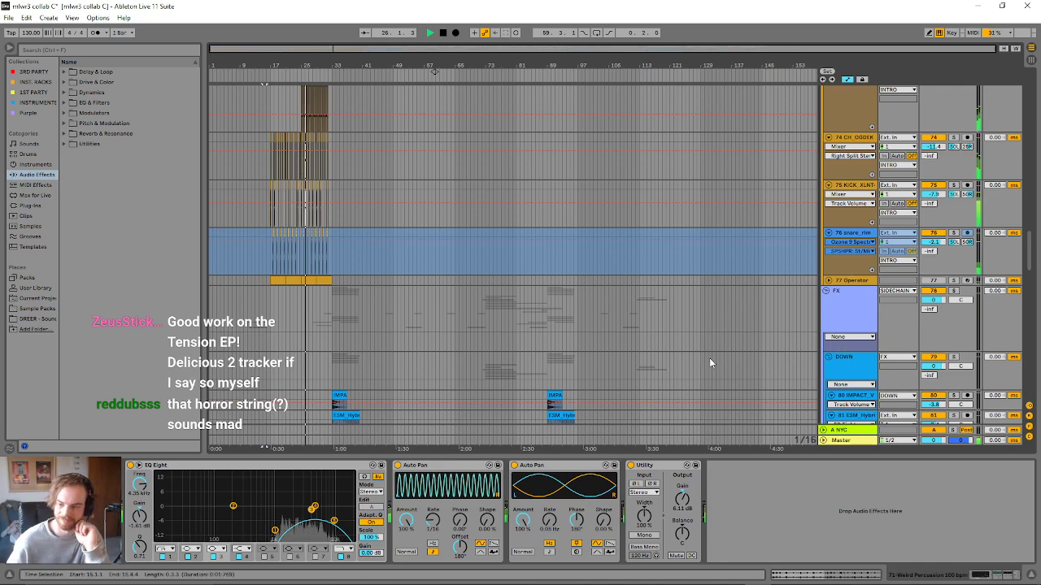
pyautogui.scroll(6, 709, 357)
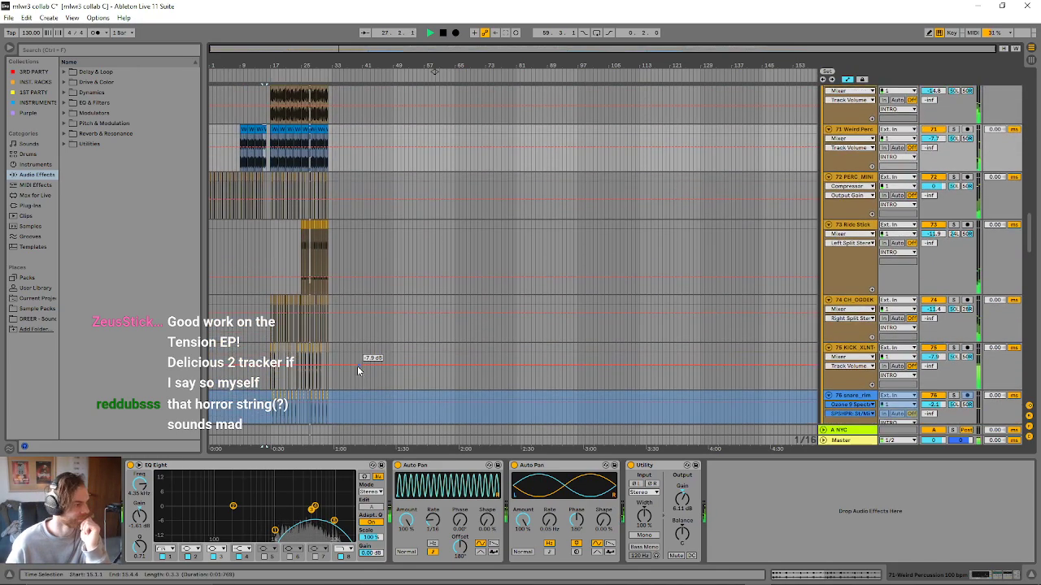
pyautogui.scroll(6, 309, 284)
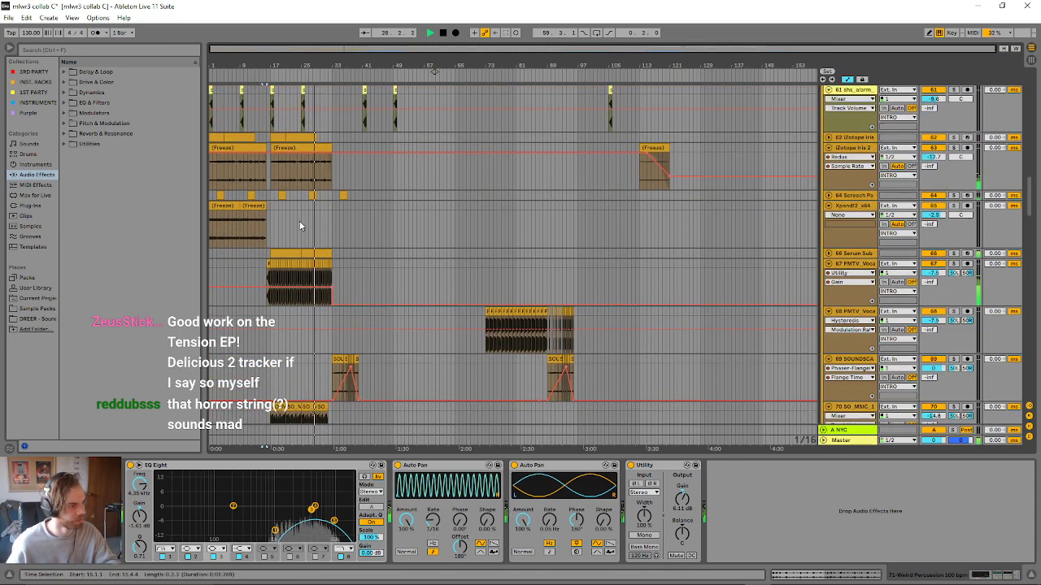
# - Expand the 62 iZotope Iris track and audition its clip at bar 21, soloing the track
pyautogui.click(301, 244)
pyautogui.scroll(4, 301, 252)
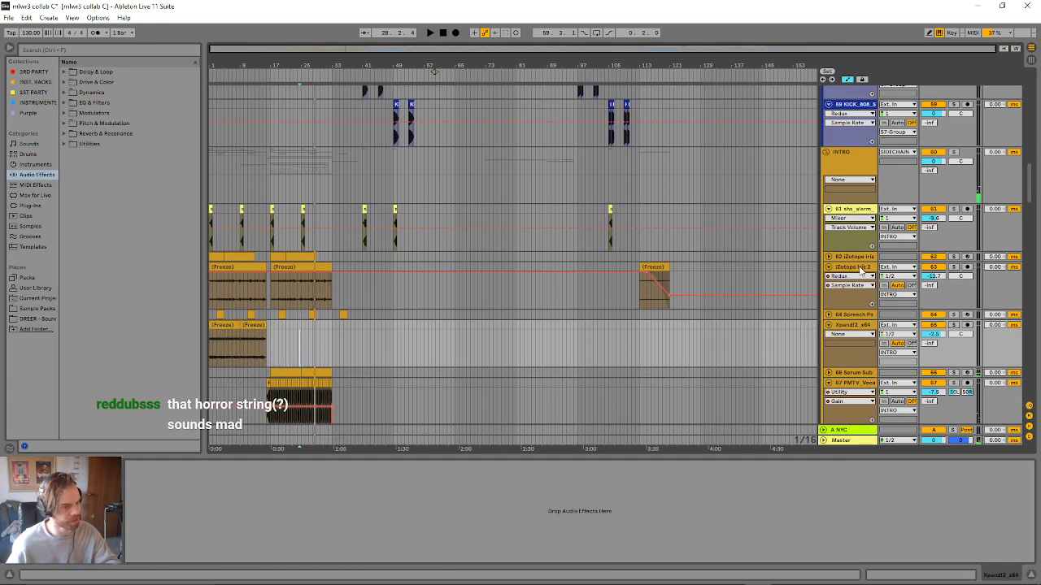
pyautogui.click(827, 257)
pyautogui.click(298, 259)
pyautogui.press('space')
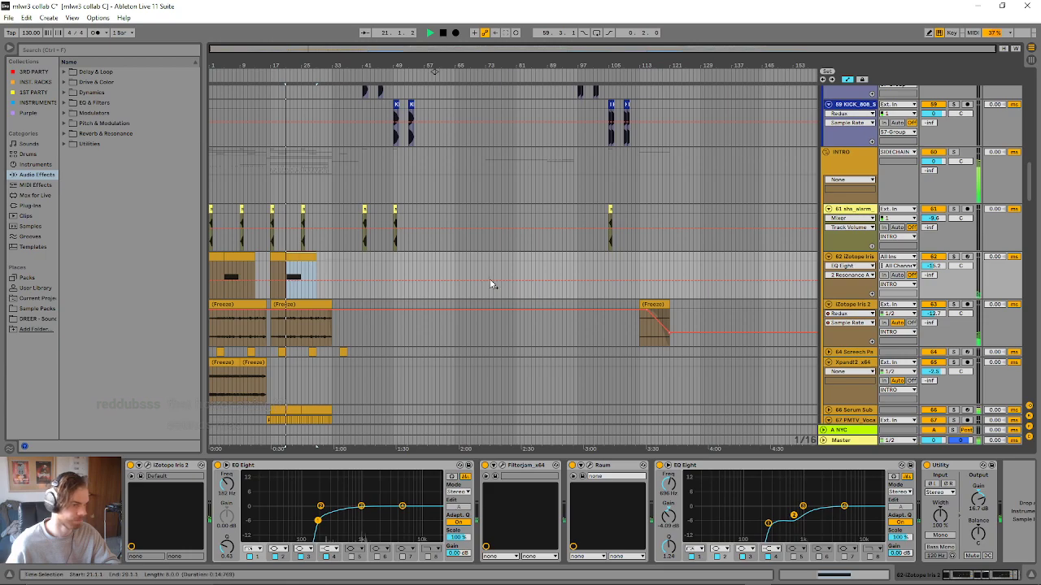
pyautogui.click(954, 257)
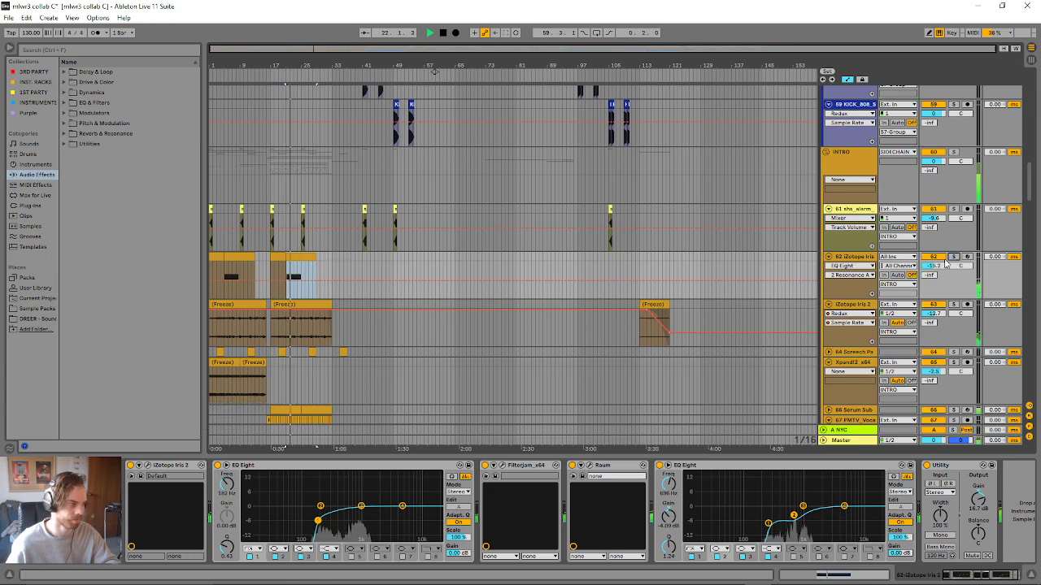
# - Solo the 64 Screech Pad track, select its clip at bar 27 and collapse the Screech Pad instrument rack
pyautogui.scroll(-5, 468, 276)
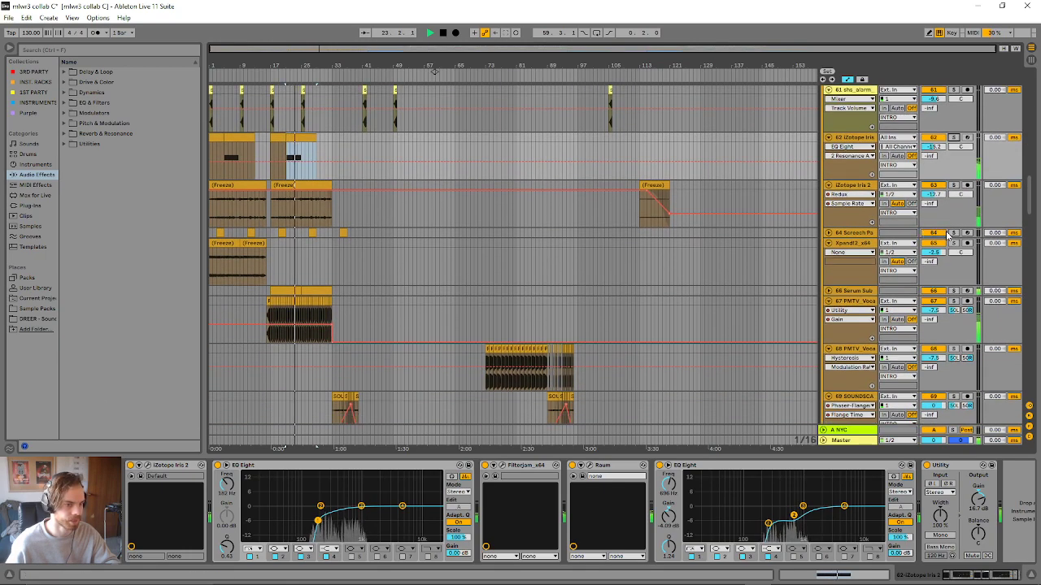
pyautogui.click(954, 233)
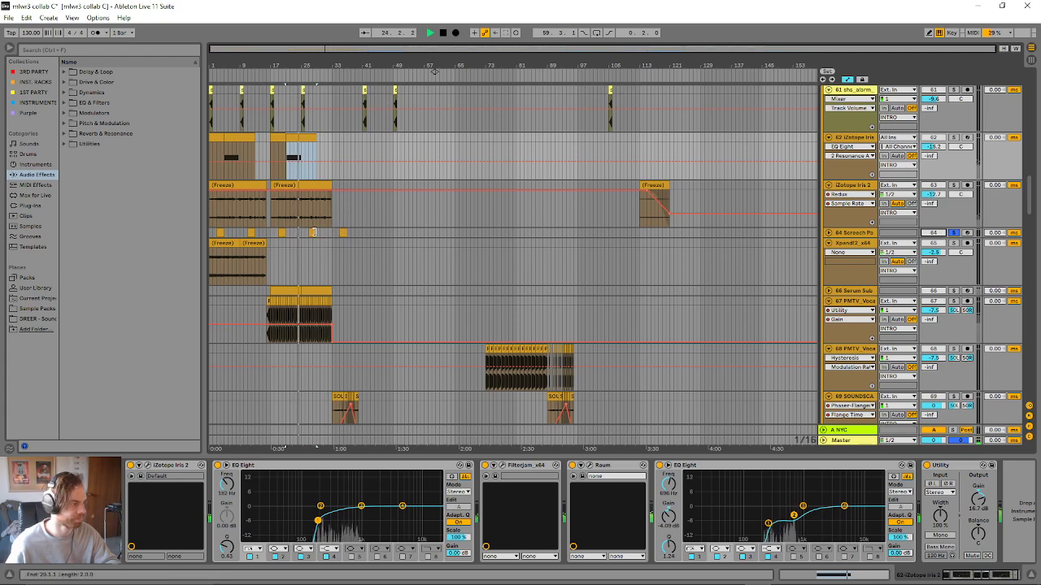
pyautogui.click(313, 233)
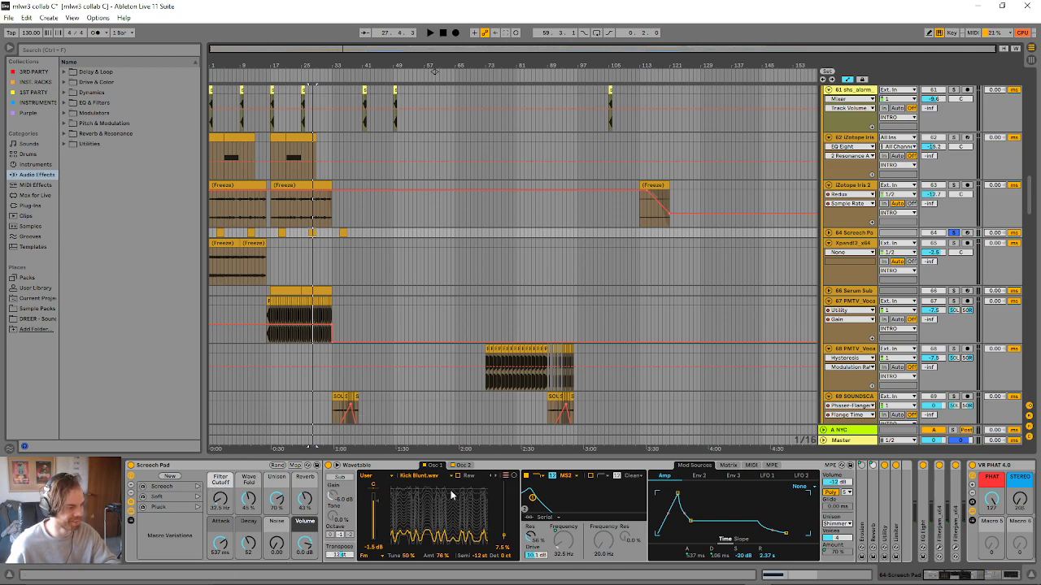
pyautogui.click(215, 466)
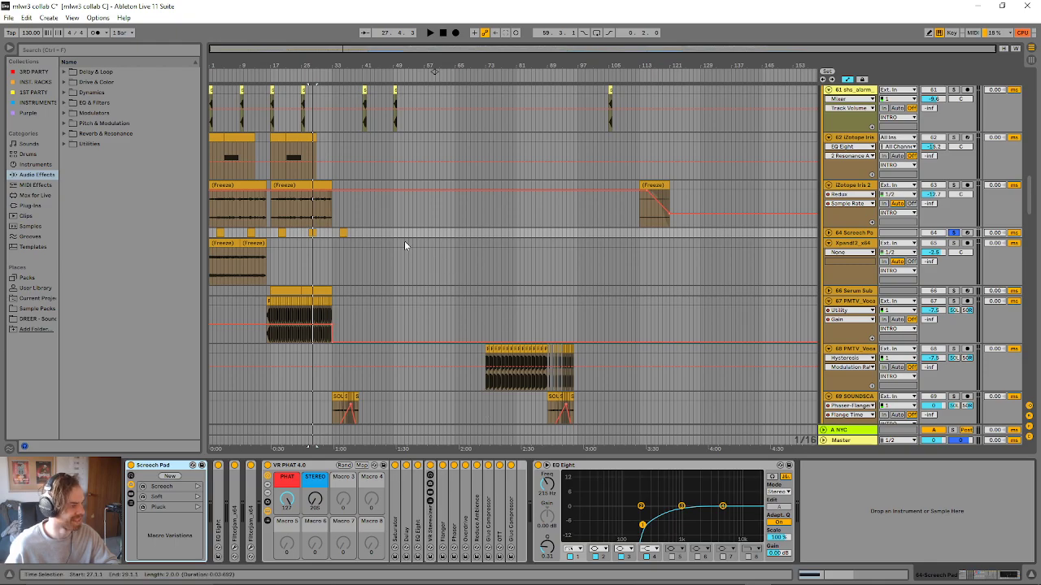
# - Audition the 77 Operator track soloed from its first clip at bar 17 and expand the track
pyautogui.scroll(-10, 343, 247)
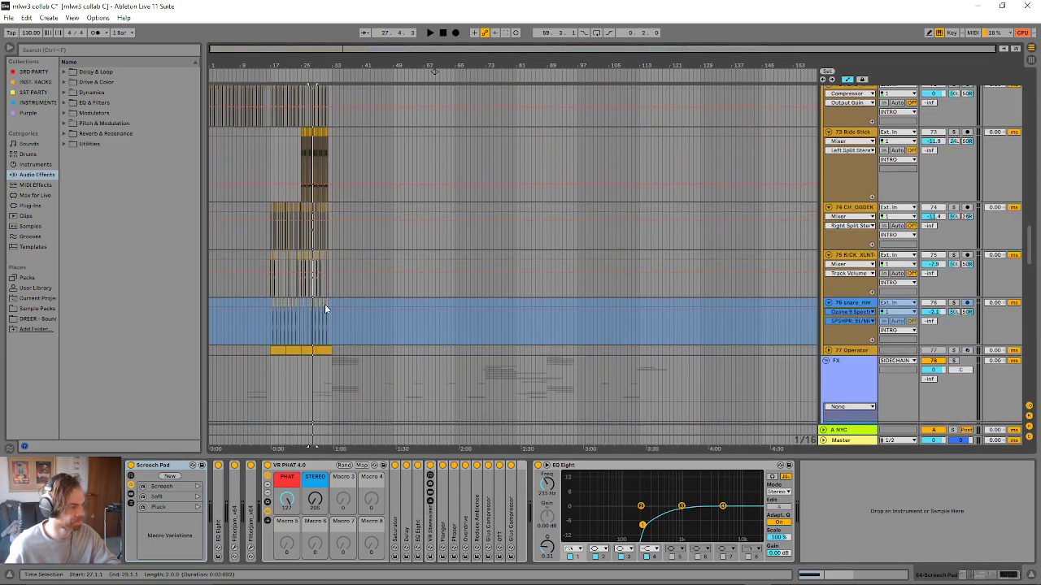
pyautogui.scroll(-2, 324, 304)
pyautogui.click(276, 284)
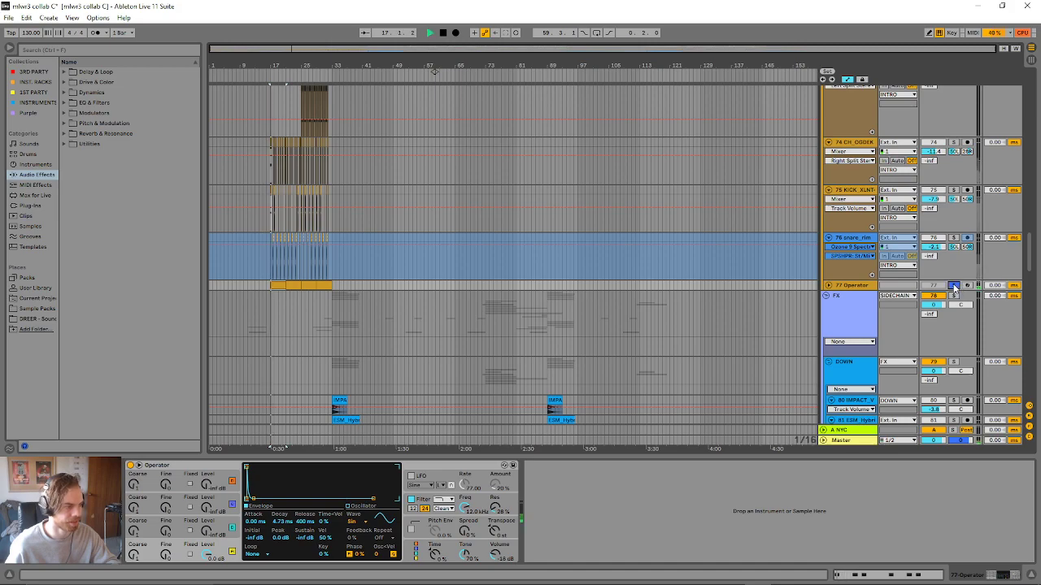
pyautogui.click(829, 286)
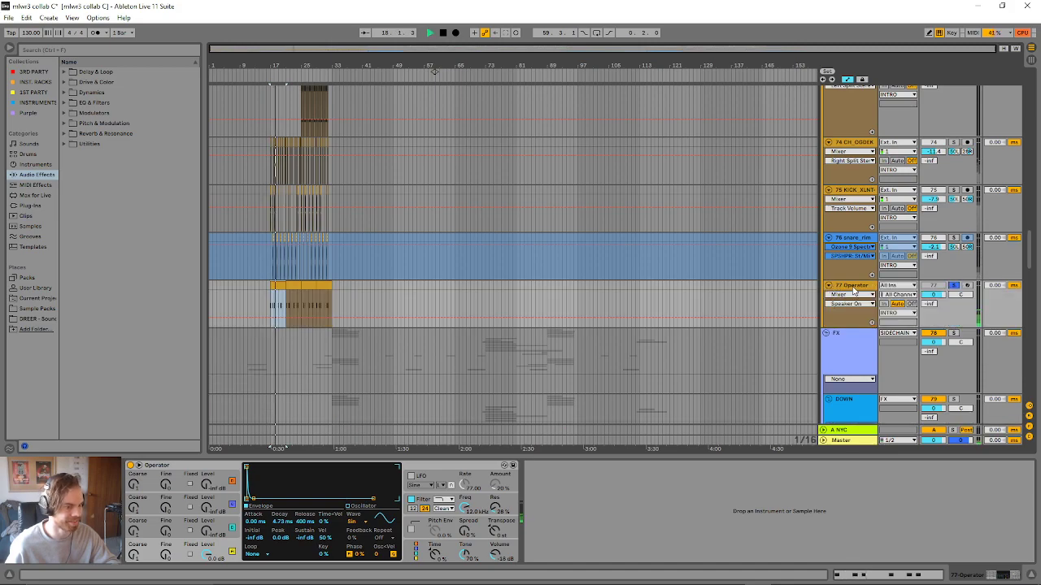
# - Select the shs_alarm clip at bar 17 in the INTRO group and unfold the track's Raum device
pyautogui.scroll(8, 438, 377)
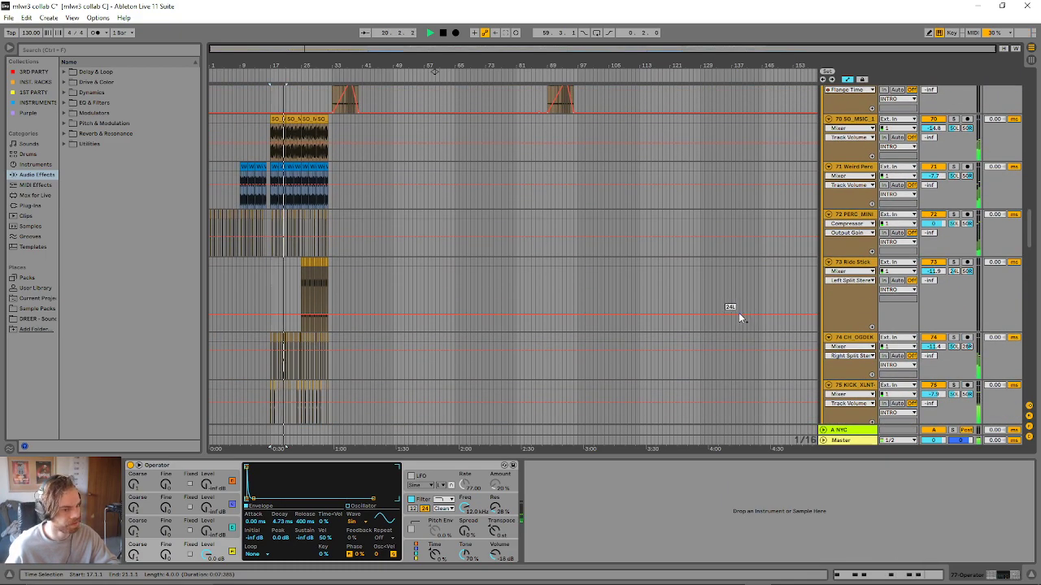
pyautogui.scroll(10, 470, 314)
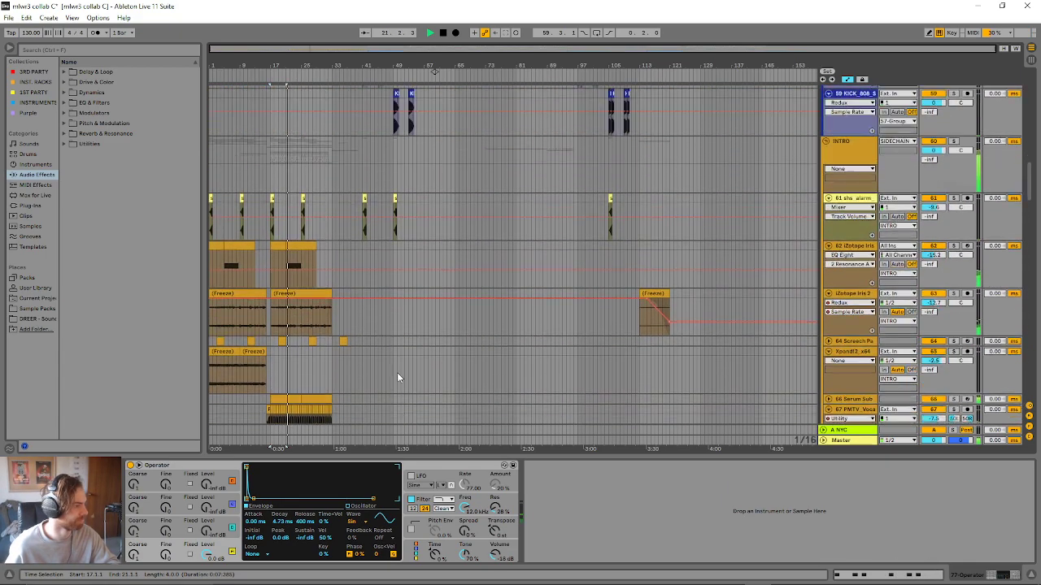
pyautogui.scroll(4, 396, 372)
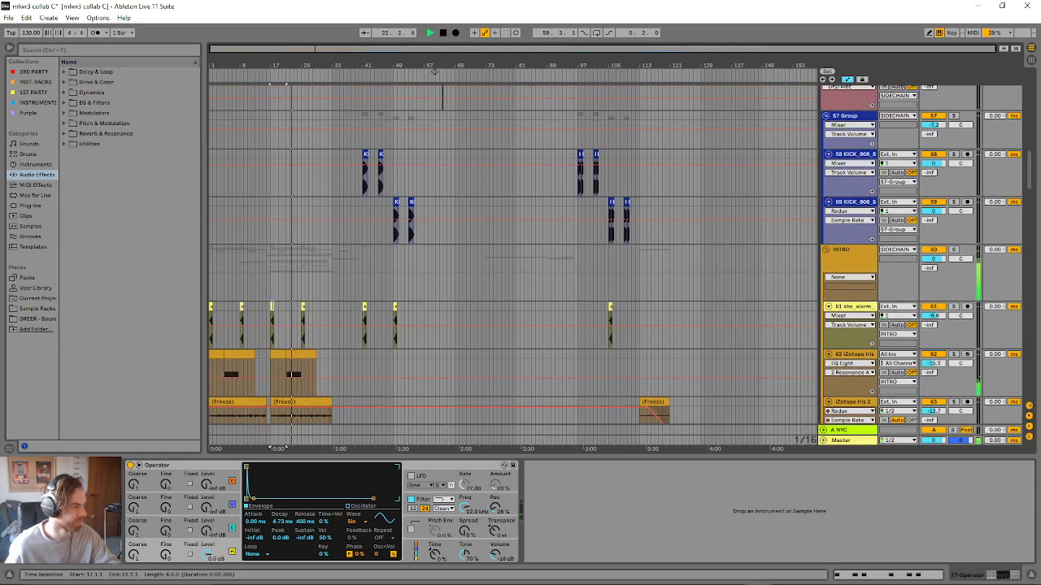
pyautogui.click(588, 339)
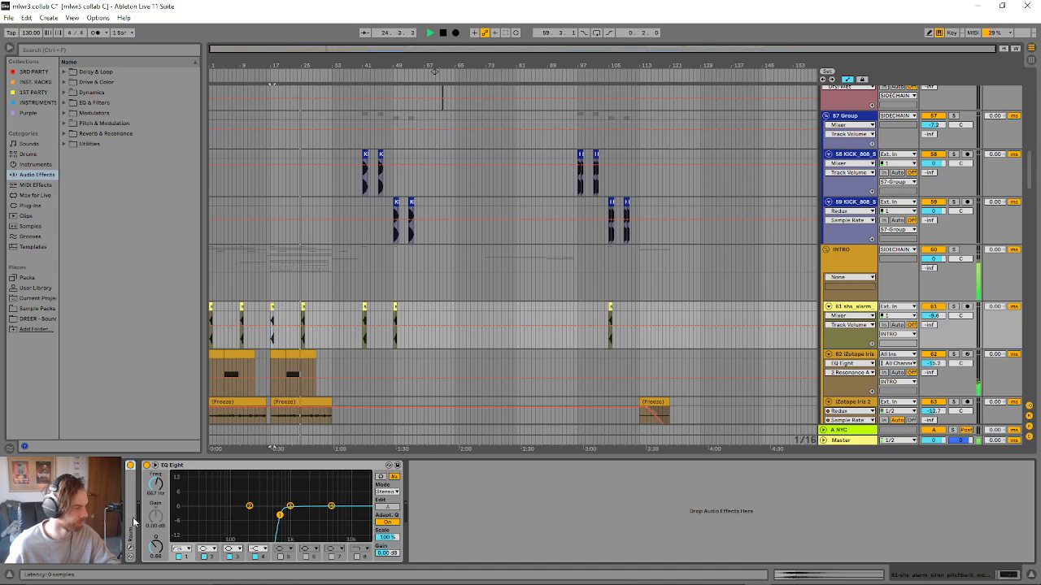
pyautogui.moveTo(134, 522); pyautogui.dragTo(133, 513)
# - Audition the shs_alarm_siren_pitchbent_moody clip at bar 25
pyautogui.moveTo(355, 50); pyautogui.dragTo(355, 155)
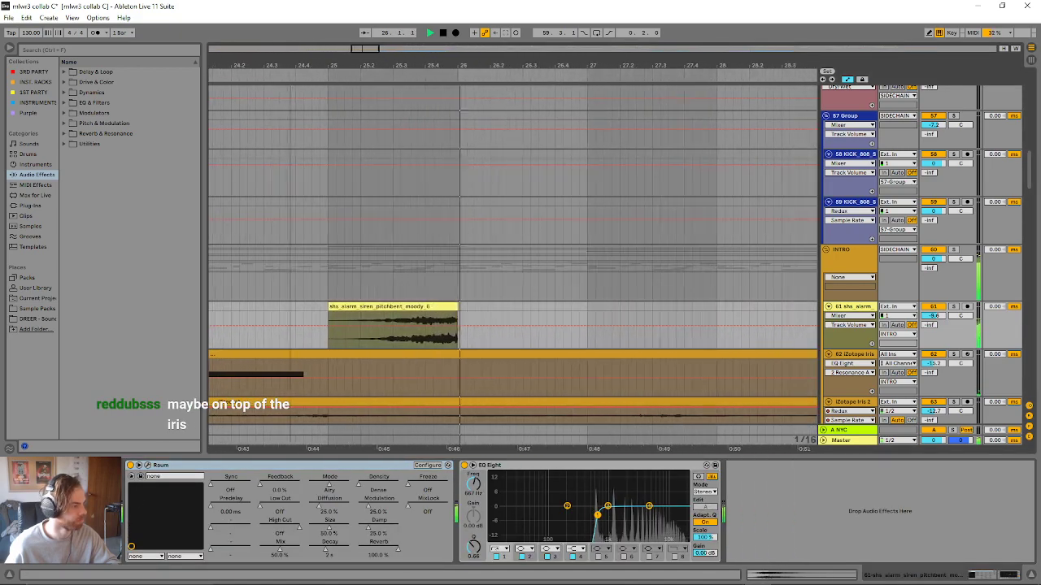
pyautogui.click(397, 306)
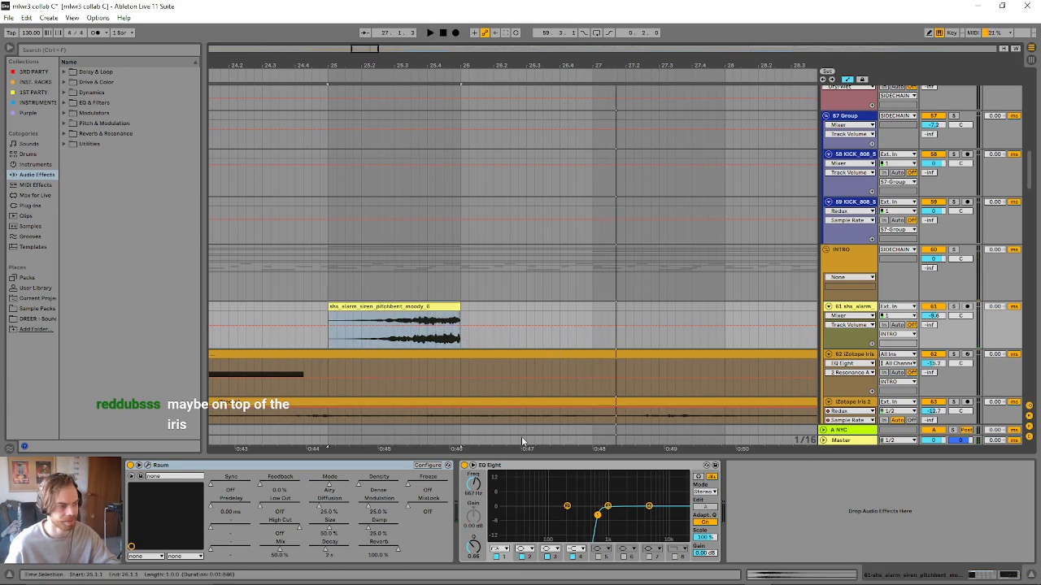
pyautogui.press('space')
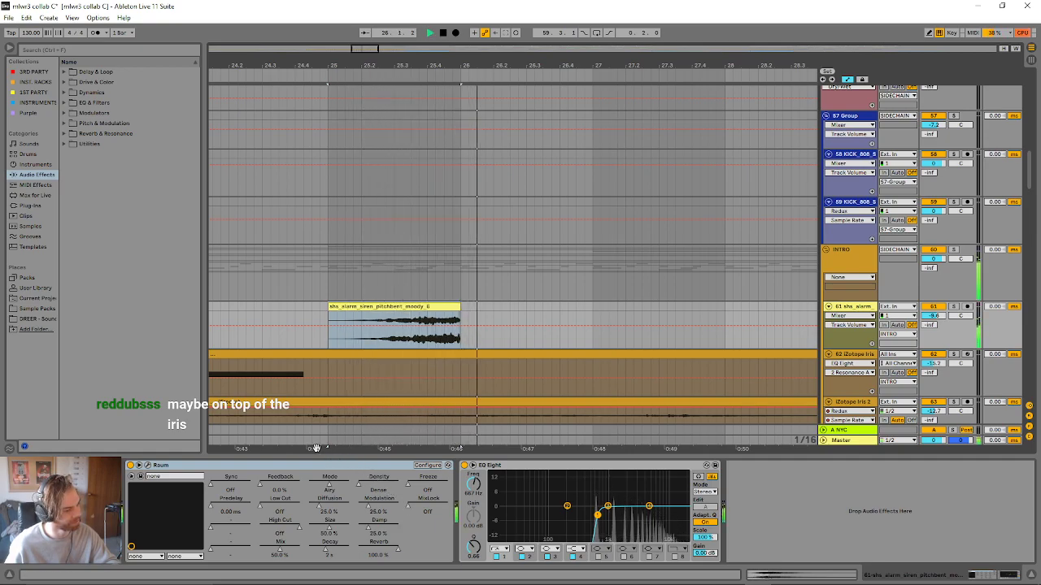
pyautogui.press('space')
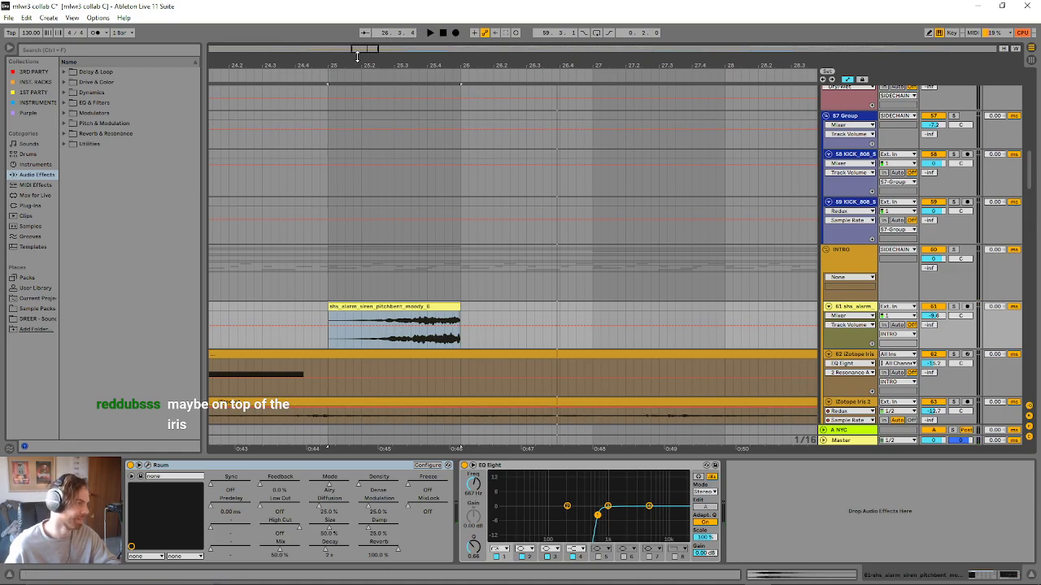
# - Solo the SO_MSIC perc loop, Weird Perc and PERC_MINI tracks in the INTRO group
pyautogui.moveTo(370, 53); pyautogui.dragTo(370, 16)
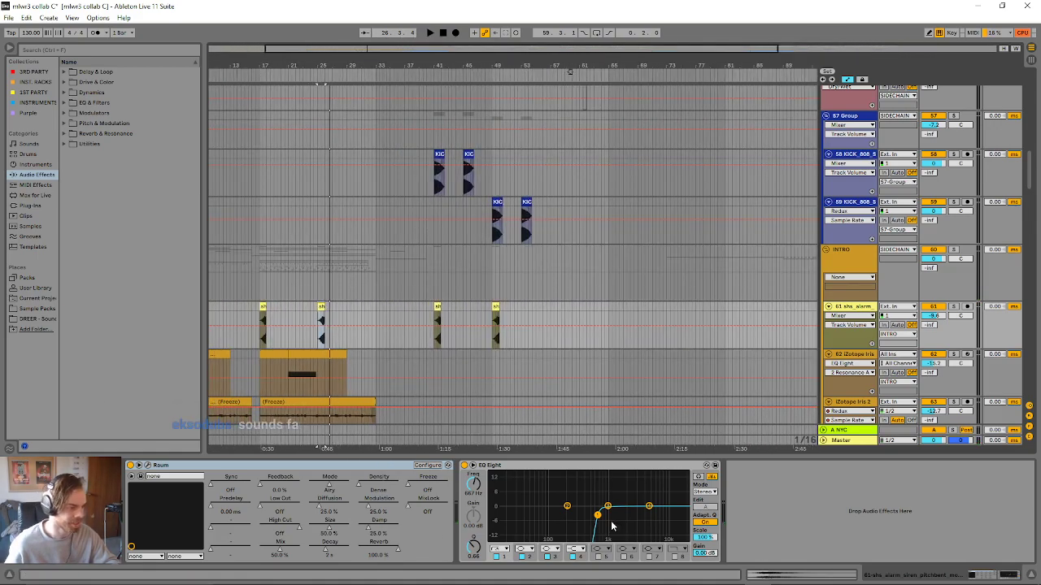
pyautogui.scroll(-10, 313, 369)
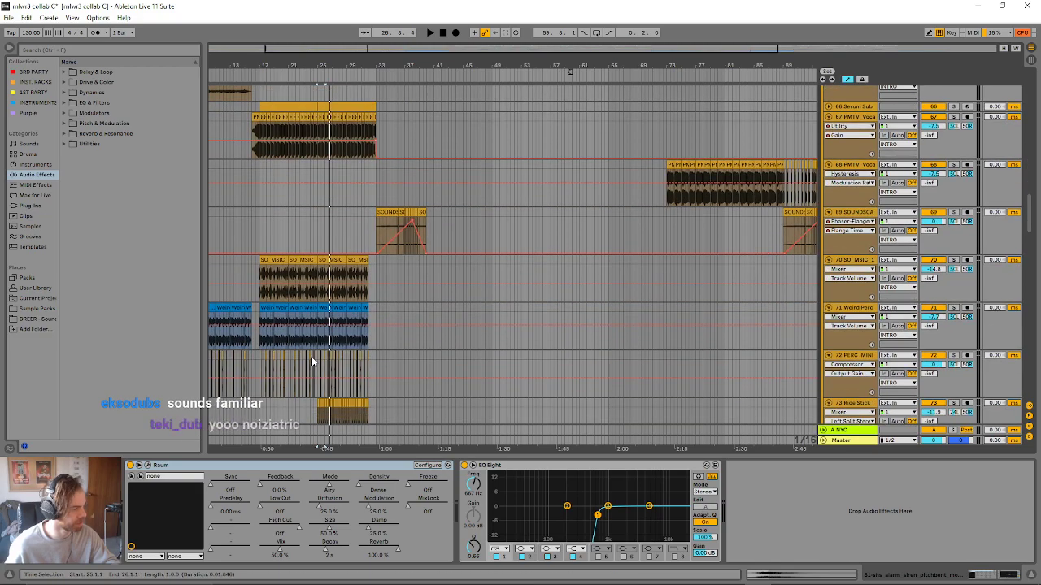
pyautogui.scroll(-2, 313, 362)
pyautogui.scroll(1, 891, 241)
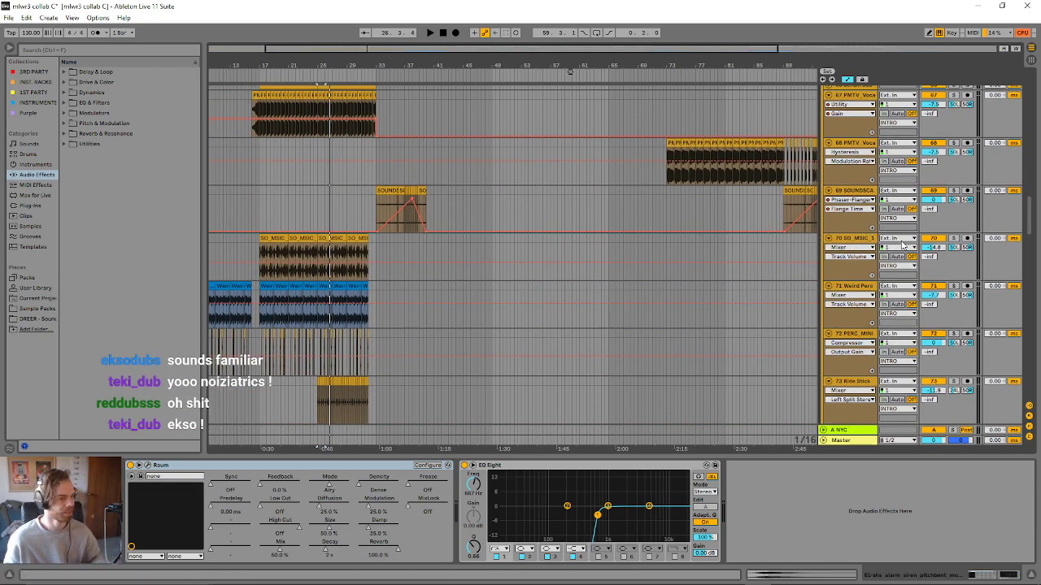
pyautogui.click(852, 239)
pyautogui.click(955, 239)
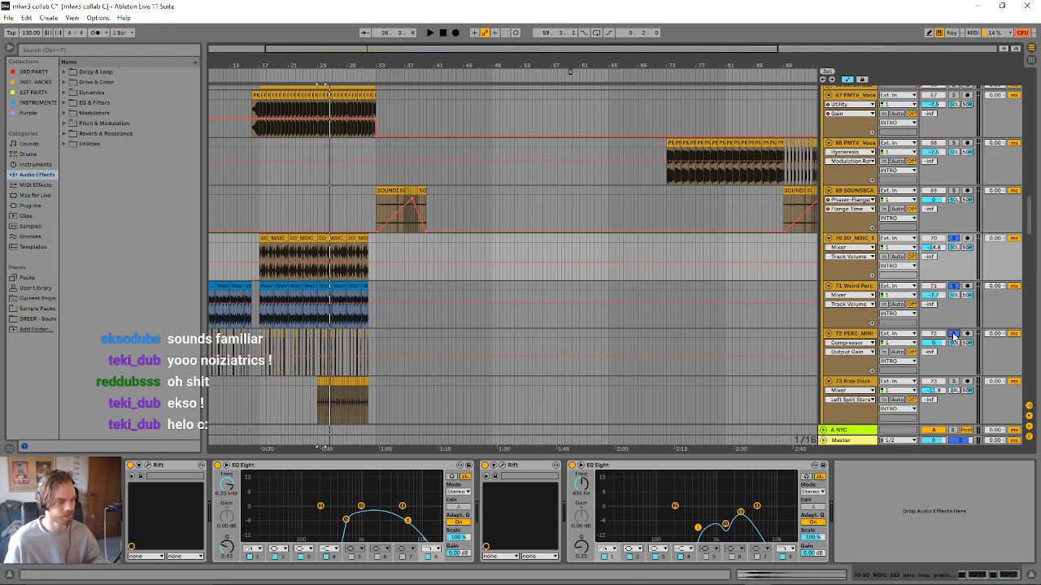
# - Add the Ride Stick, CH_OGDEK, KICK_XLNT and snare_rim tracks in the INTRO group to the soloed percussion tracks
pyautogui.scroll(-2, 949, 341)
pyautogui.scroll(-2, 943, 340)
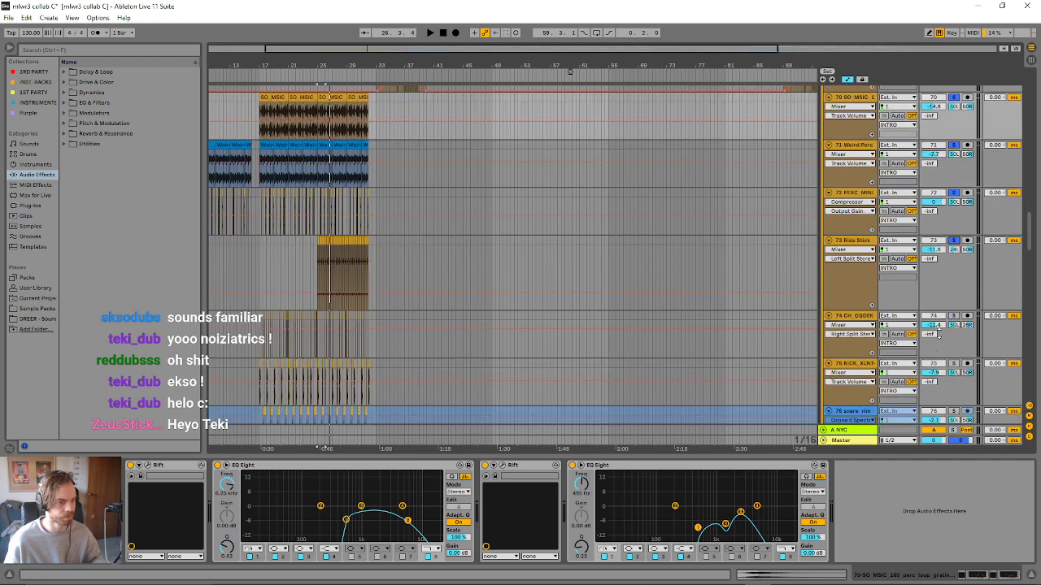
pyautogui.scroll(-1, 950, 342)
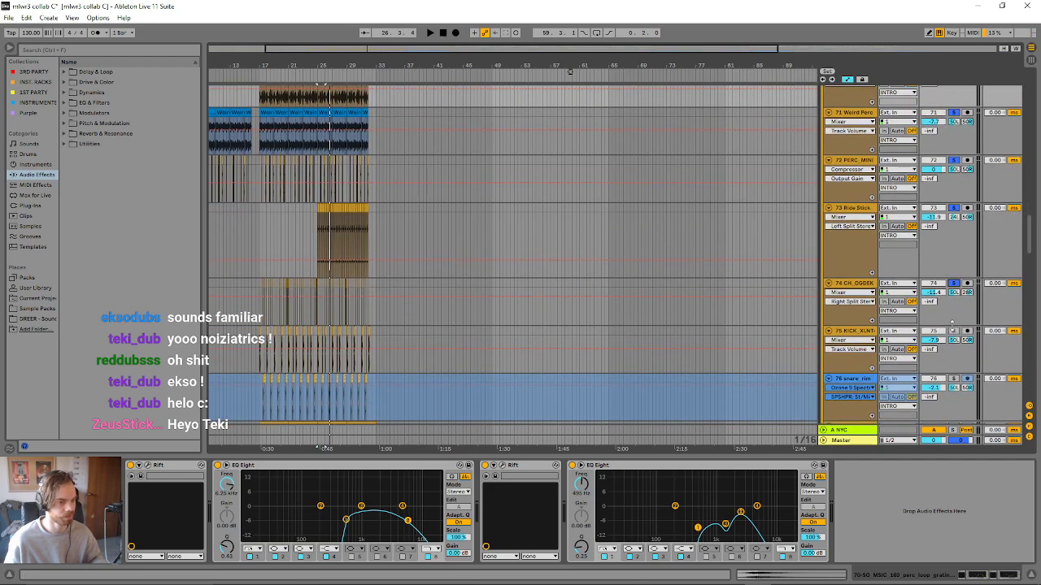
pyautogui.scroll(-3, 951, 321)
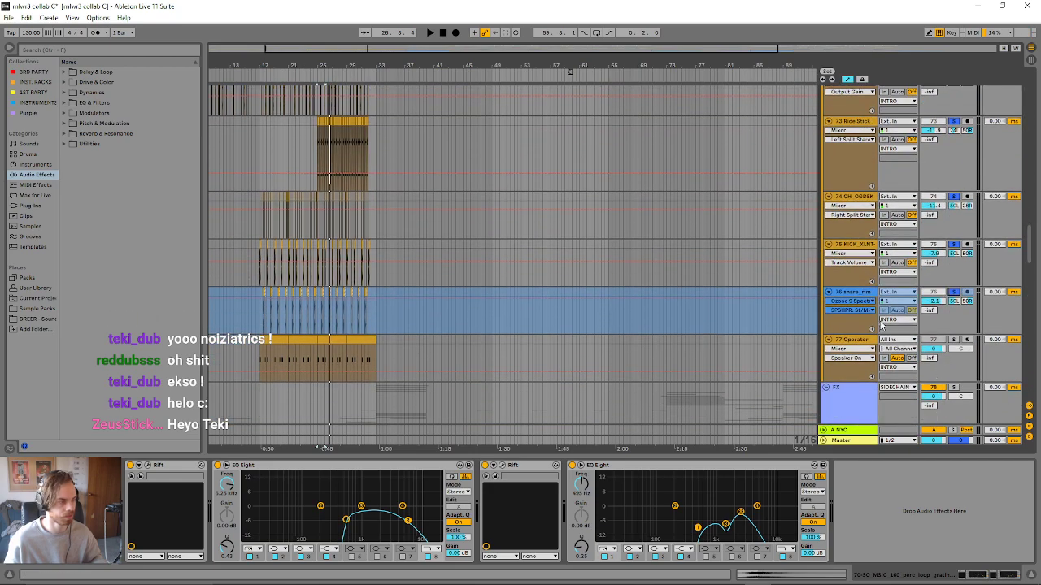
# - Audition the soloed INTRO percussion layers together from the Weird Percussion clip at bar 17
pyautogui.scroll(4, 611, 328)
pyautogui.press('space')
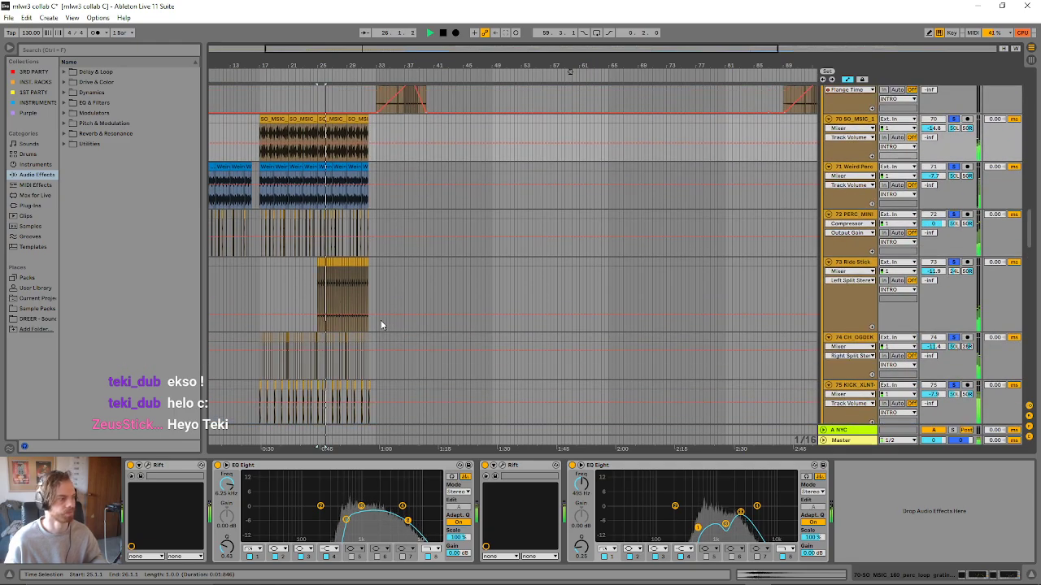
pyautogui.scroll(3, 286, 259)
pyautogui.click(268, 257)
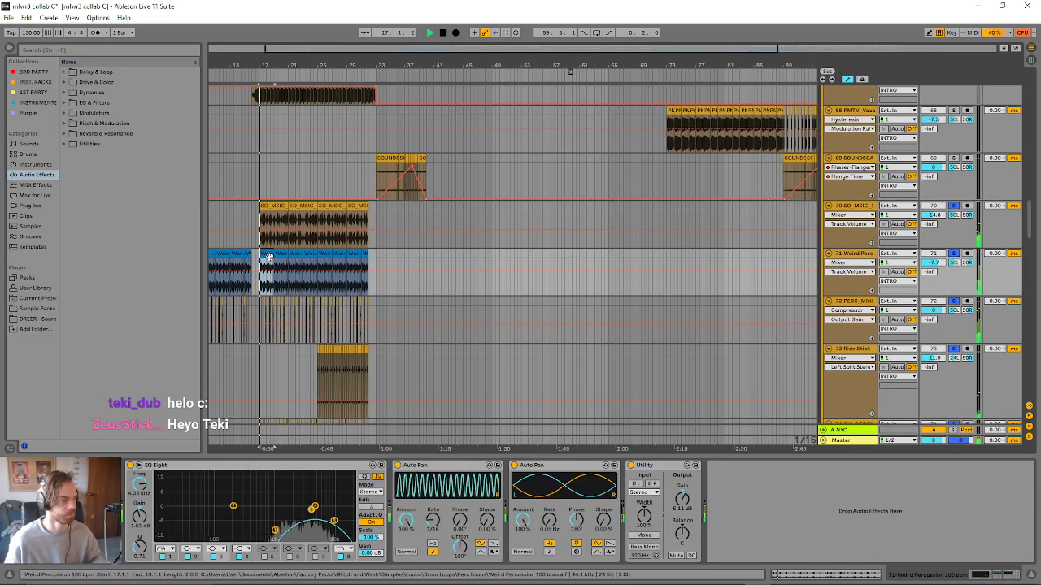
pyautogui.scroll(2, 309, 294)
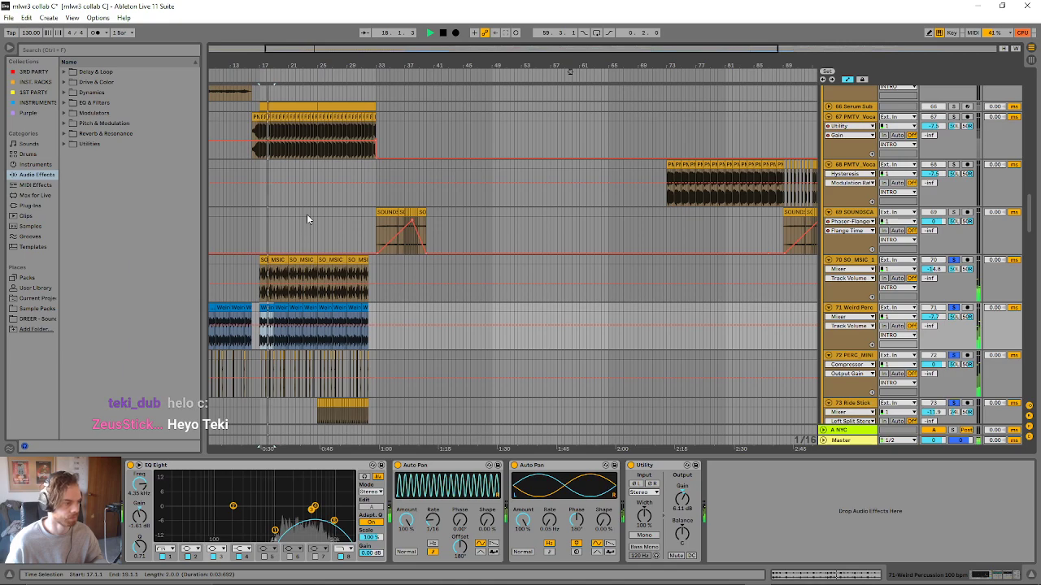
pyautogui.scroll(-1, 306, 218)
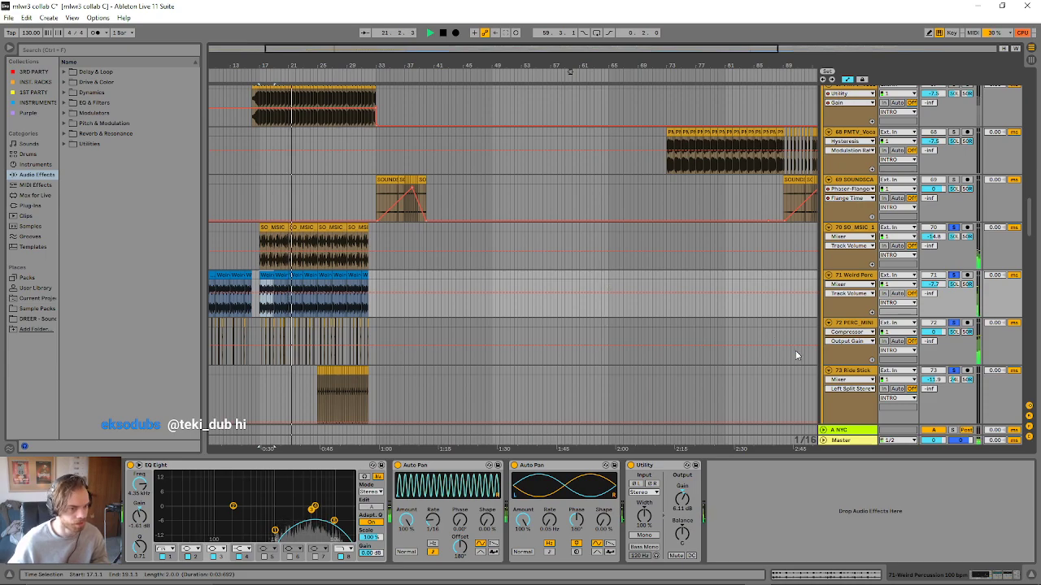
# - Audition the Weird Perc track alone, followed by the SO_MSIC perc loop alone, and show the loop track's devices
pyautogui.click(955, 275)
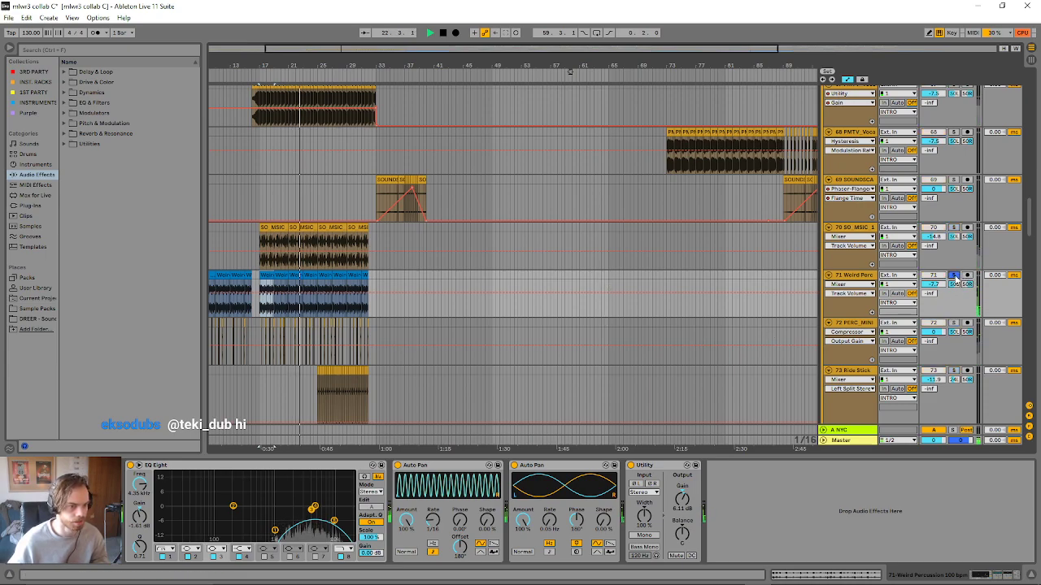
pyautogui.click(955, 228)
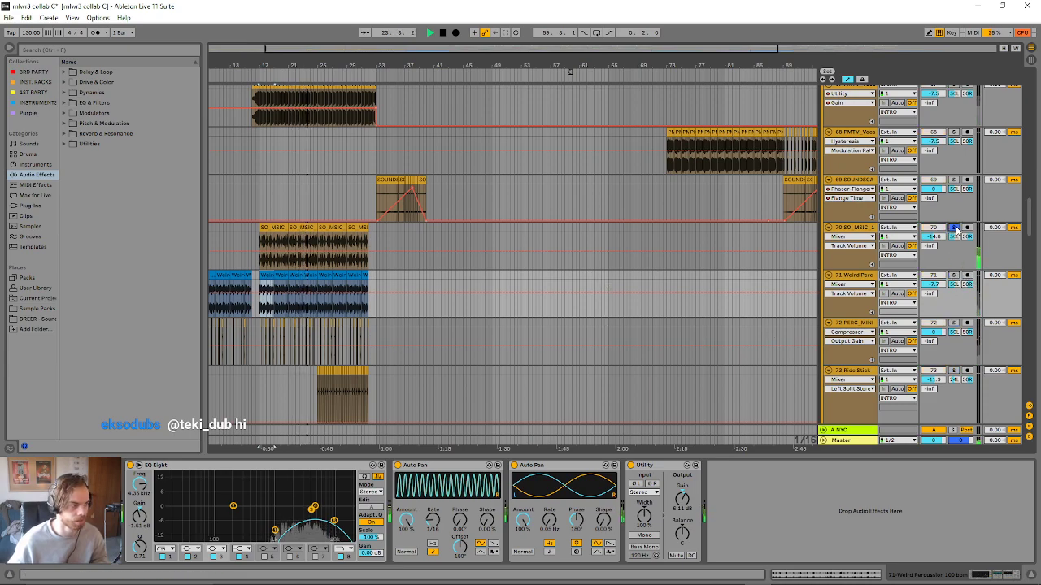
pyautogui.click(864, 231)
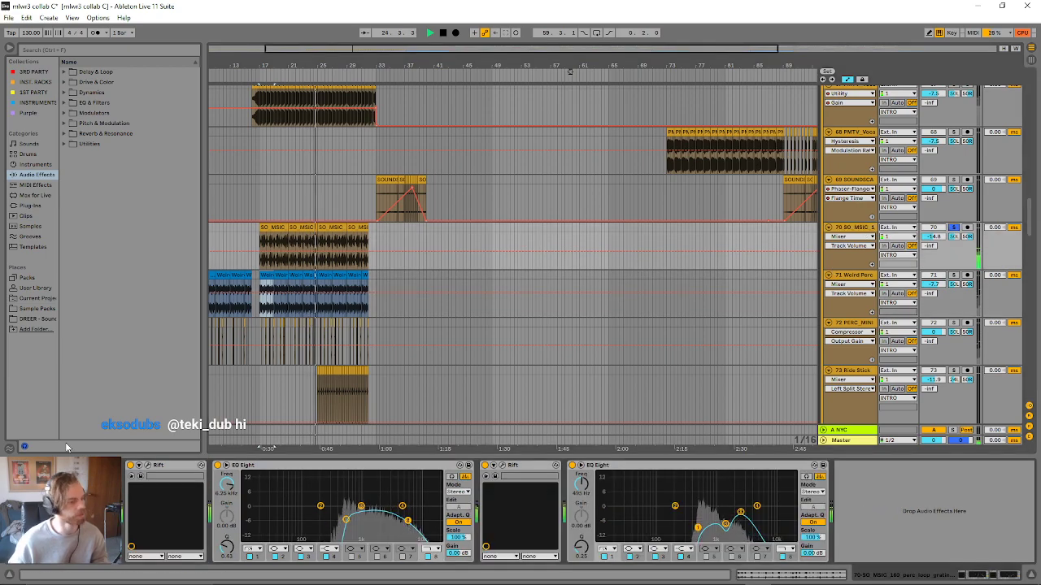
# - Examine the Comb Grooves and Ascender Pulse settings of the two Rift devices on the SO_MSIC perc loop during playback and close both windows
pyautogui.click(147, 466)
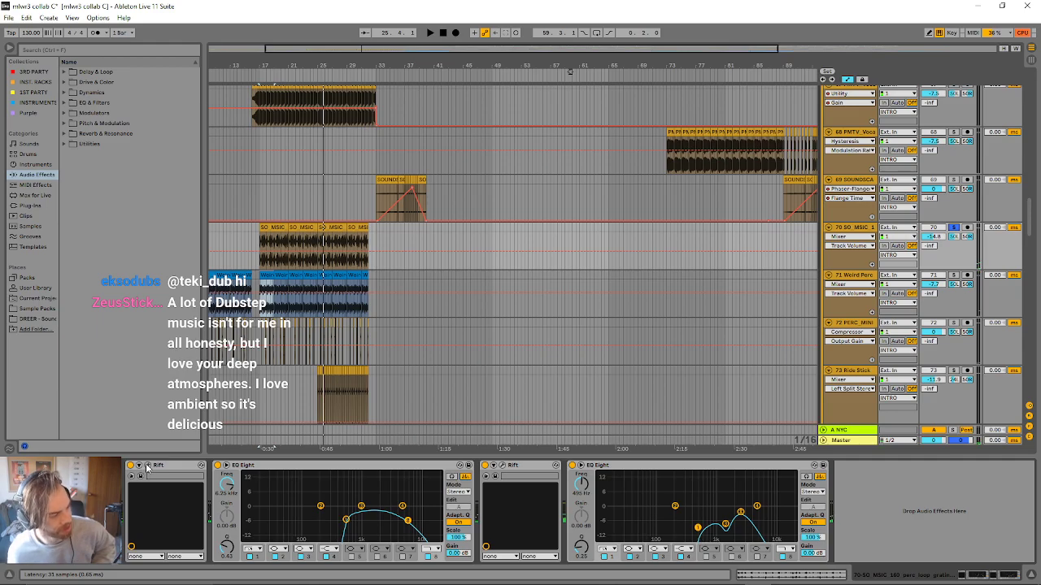
pyautogui.press('space')
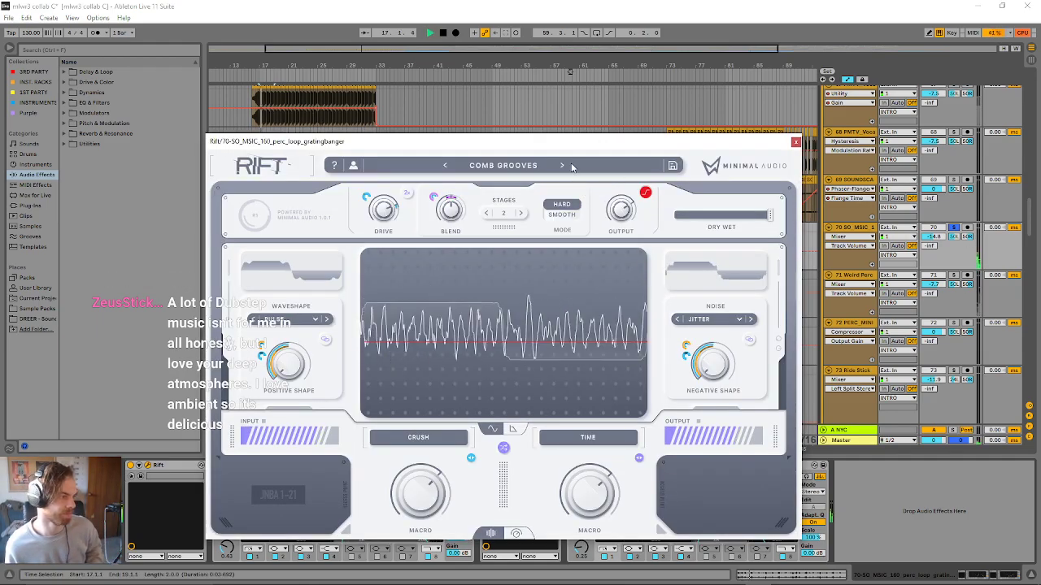
pyautogui.moveTo(572, 143); pyautogui.dragTo(547, 58)
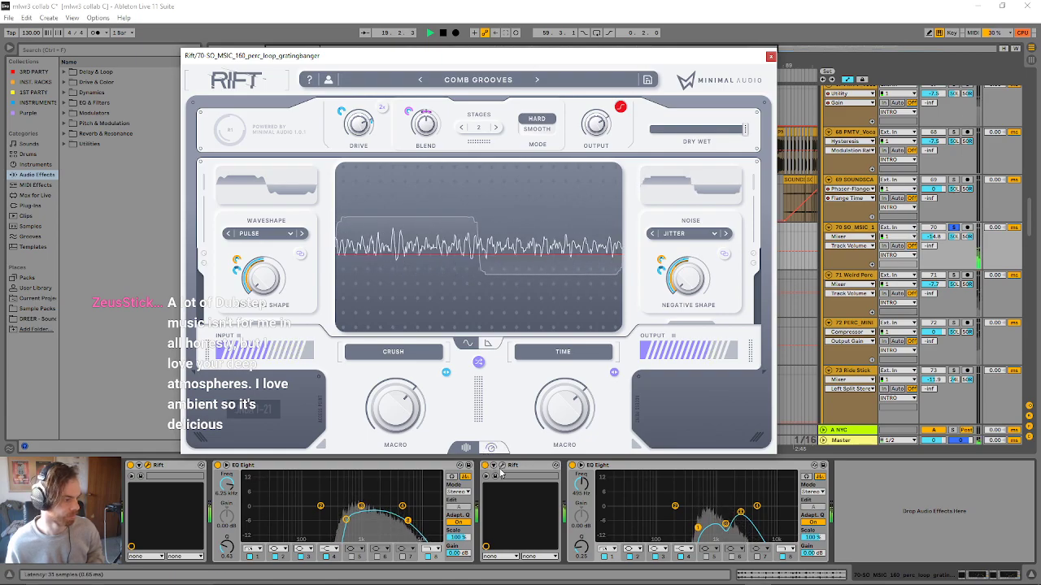
pyautogui.click(502, 466)
pyautogui.moveTo(540, 165); pyautogui.dragTo(709, 110)
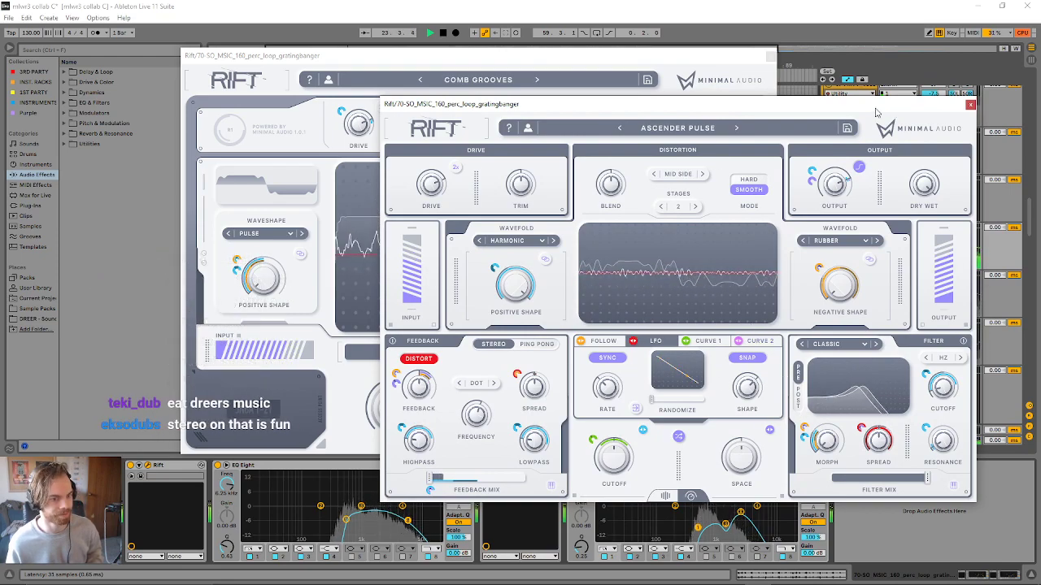
pyautogui.click(970, 105)
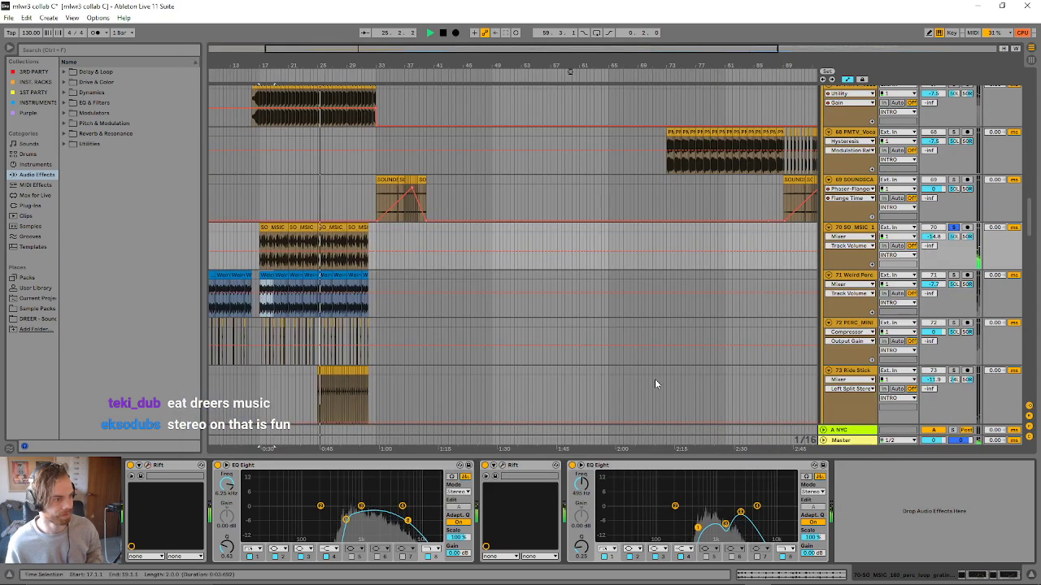
pyautogui.click(770, 55)
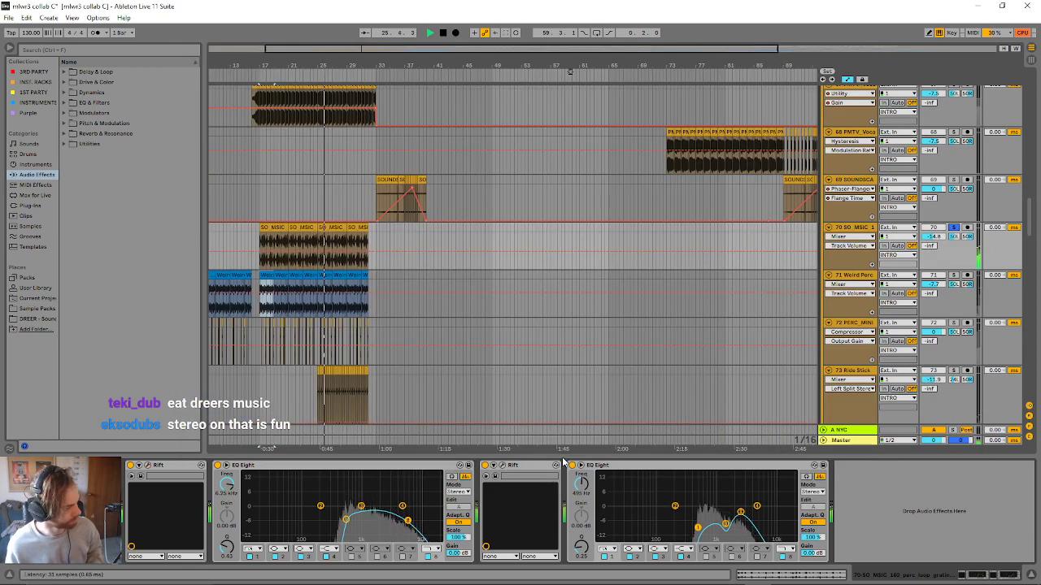
# - Unsolo the SO_MSIC perc loop and play the full mix from bar 17
pyautogui.click(953, 228)
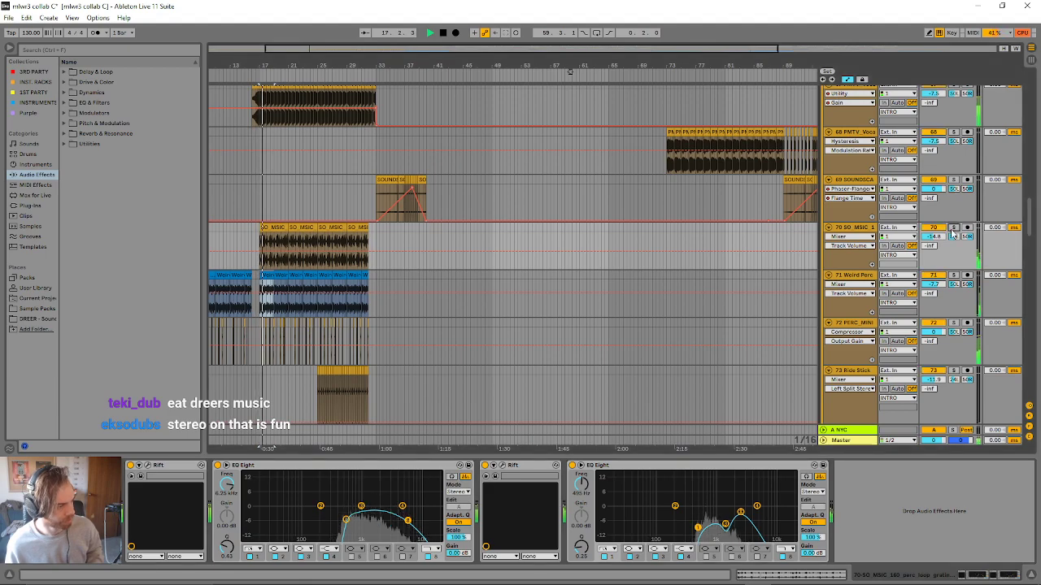
pyautogui.scroll(-3, 399, 382)
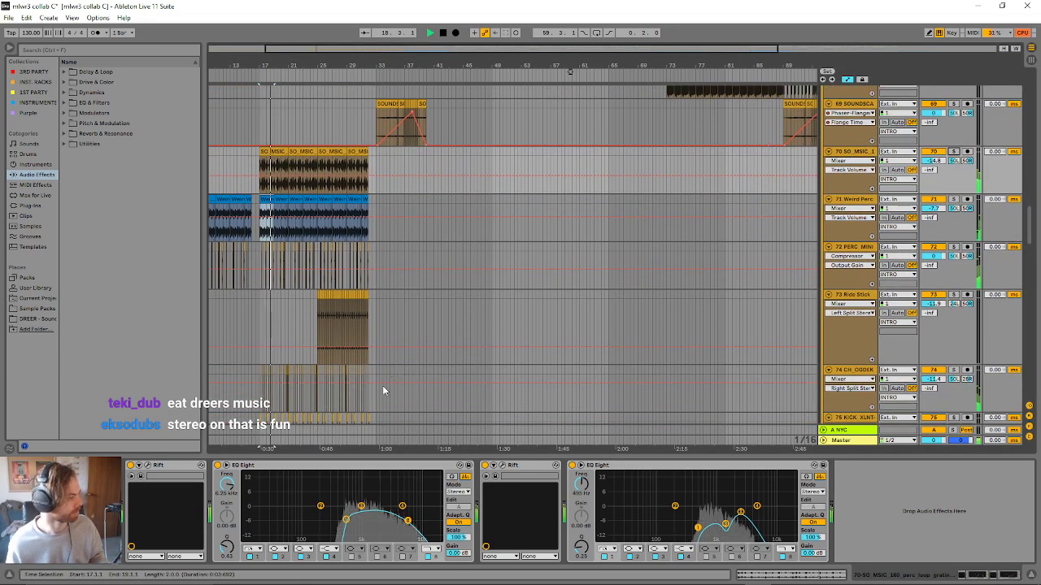
pyautogui.scroll(7, 382, 390)
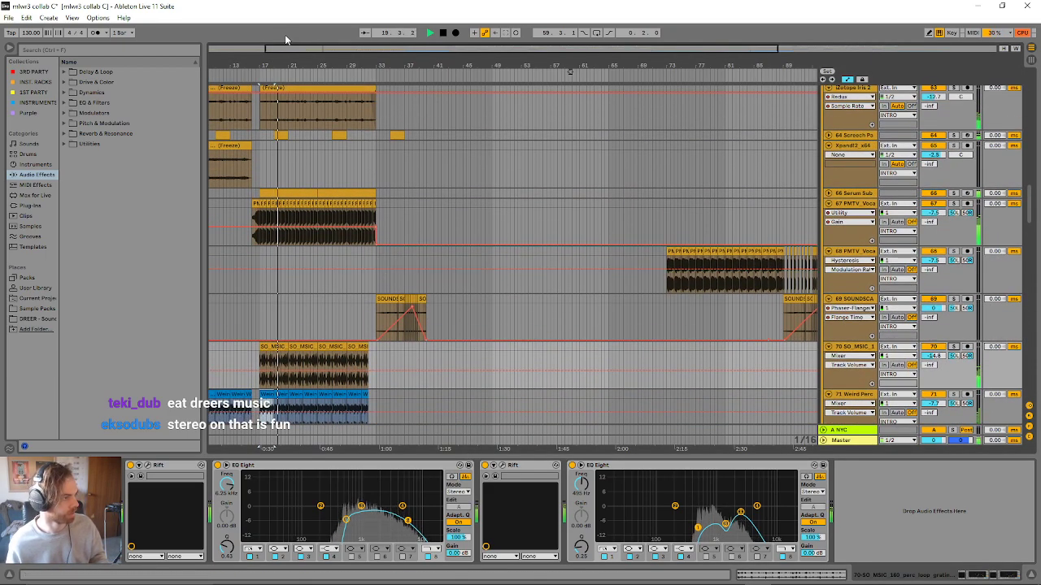
pyautogui.moveTo(308, 49); pyautogui.dragTo(309, 154)
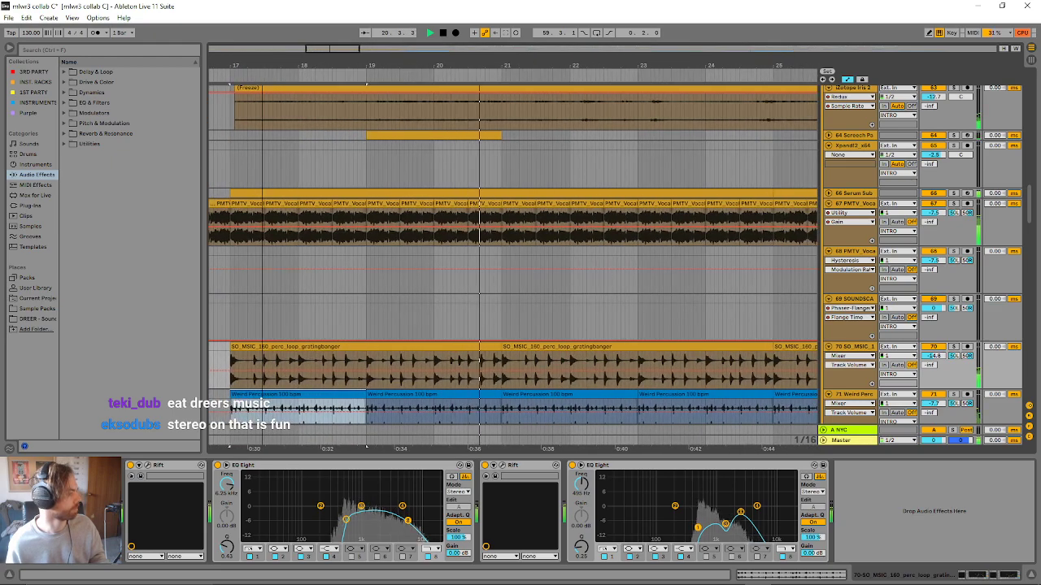
# - Audition the 67 PMTV_Vocal track soloed from bar 17, comparing its Auto Pan device switched off and on
pyautogui.click(611, 347)
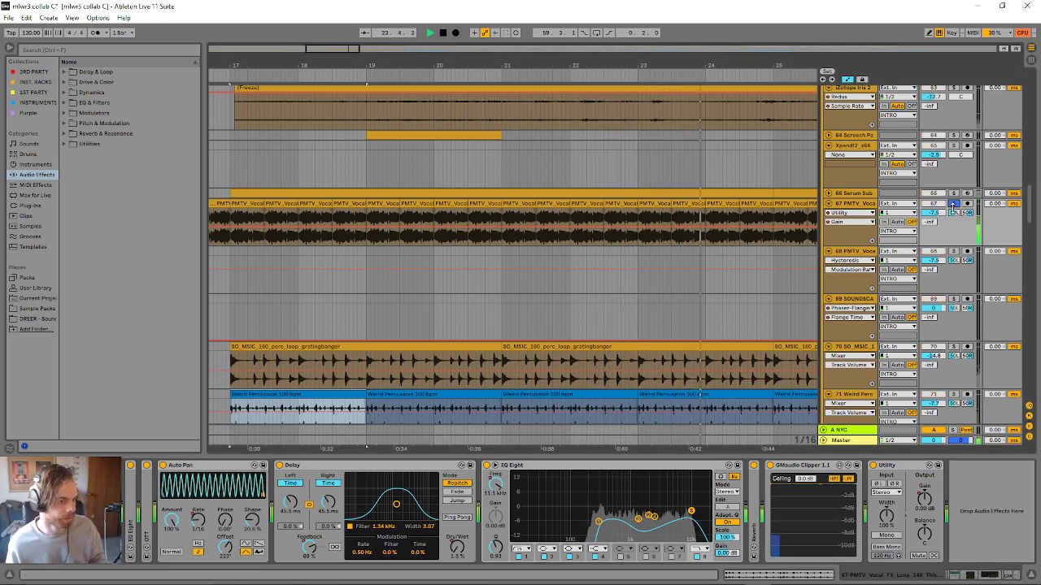
pyautogui.press('space')
pyautogui.click(162, 466)
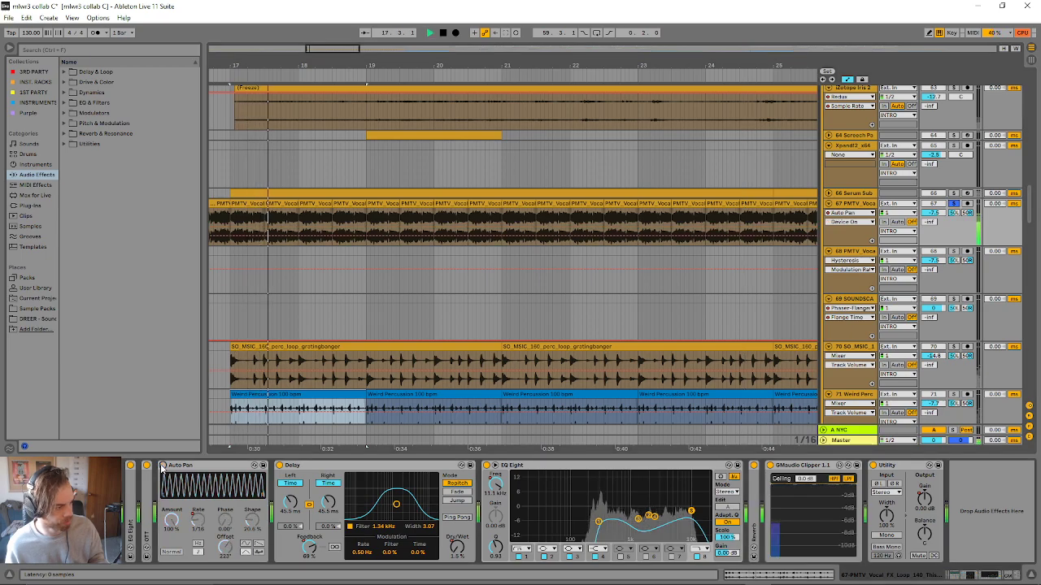
pyautogui.click(163, 466)
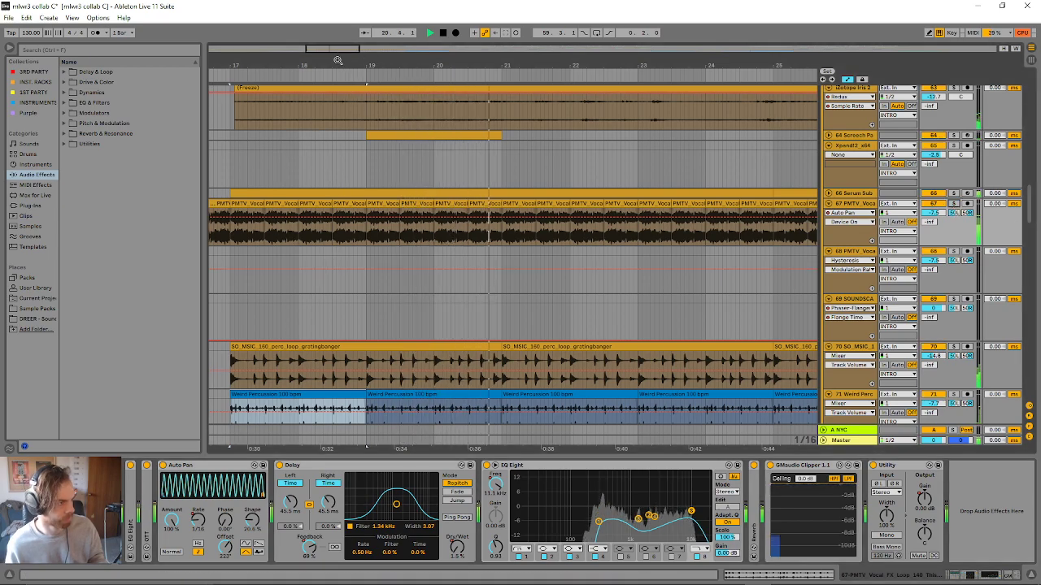
# - Audition the end of the PMTV_Vocal loop in the full mix from bar 32 and stop playback
pyautogui.moveTo(582, 66); pyautogui.dragTo(398, 24)
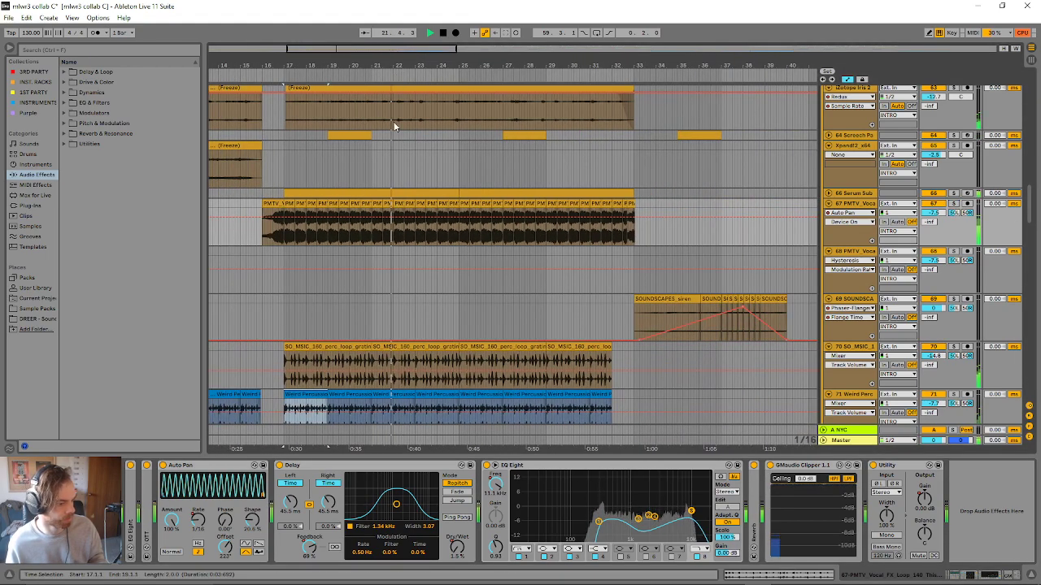
pyautogui.click(617, 235)
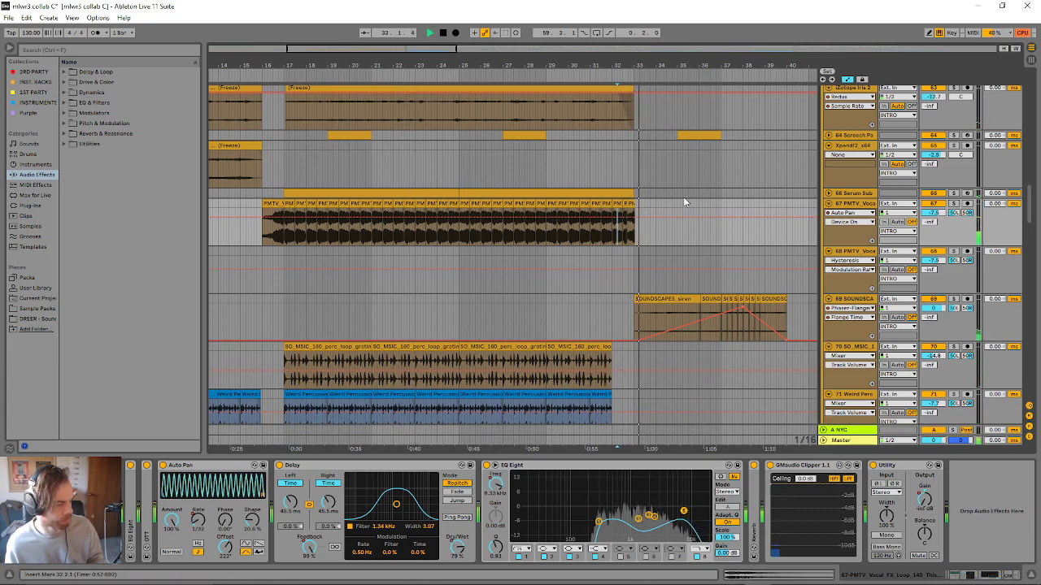
pyautogui.scroll(4, 692, 255)
pyautogui.scroll(15, 953, 264)
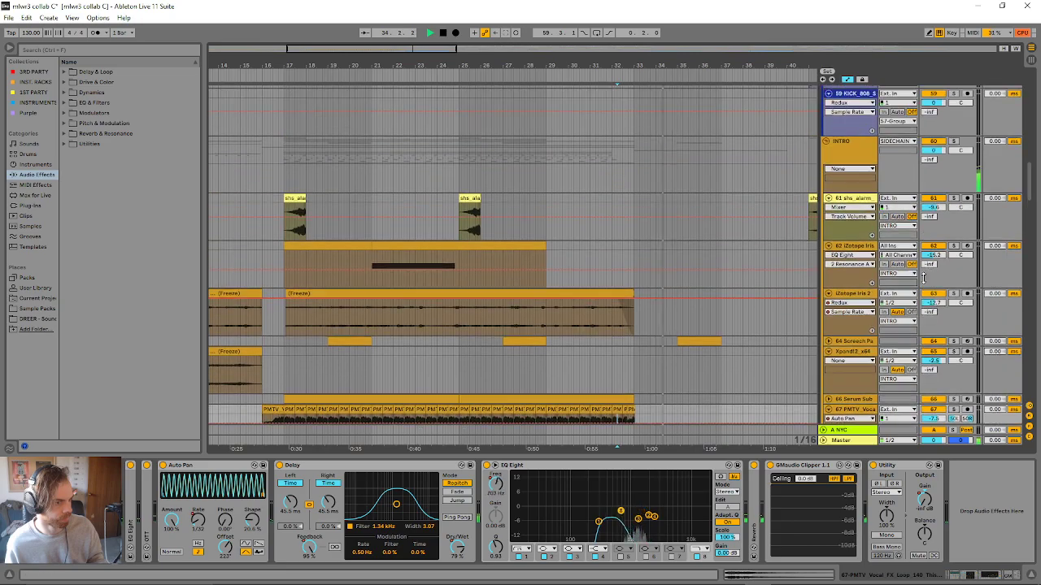
pyautogui.press('space')
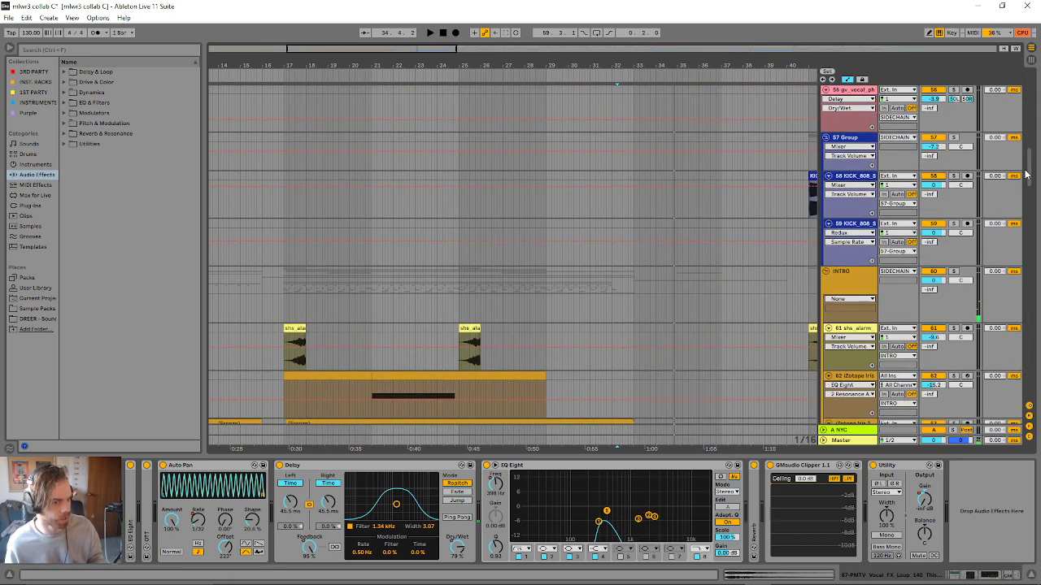
# - Go to the drum tracks at the start of the track list and play the mix from 30.4.1 on the 11 Group
pyautogui.moveTo(1030, 169); pyautogui.dragTo(1035, 78)
pyautogui.scroll(-5, 845, 243)
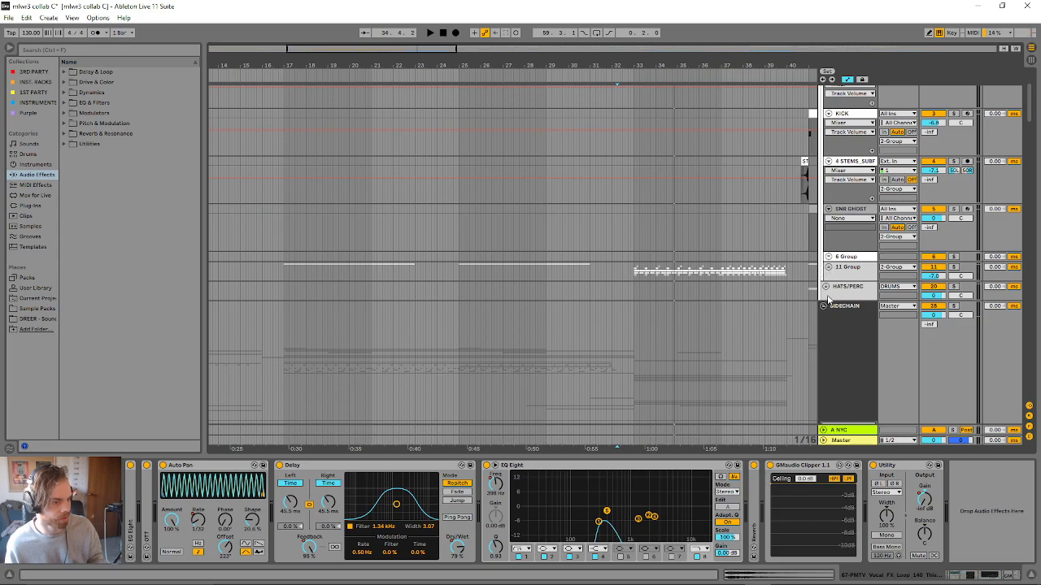
pyautogui.scroll(-6, 835, 304)
pyautogui.moveTo(1028, 139); pyautogui.dragTo(984, 95)
pyautogui.scroll(-2, 715, 286)
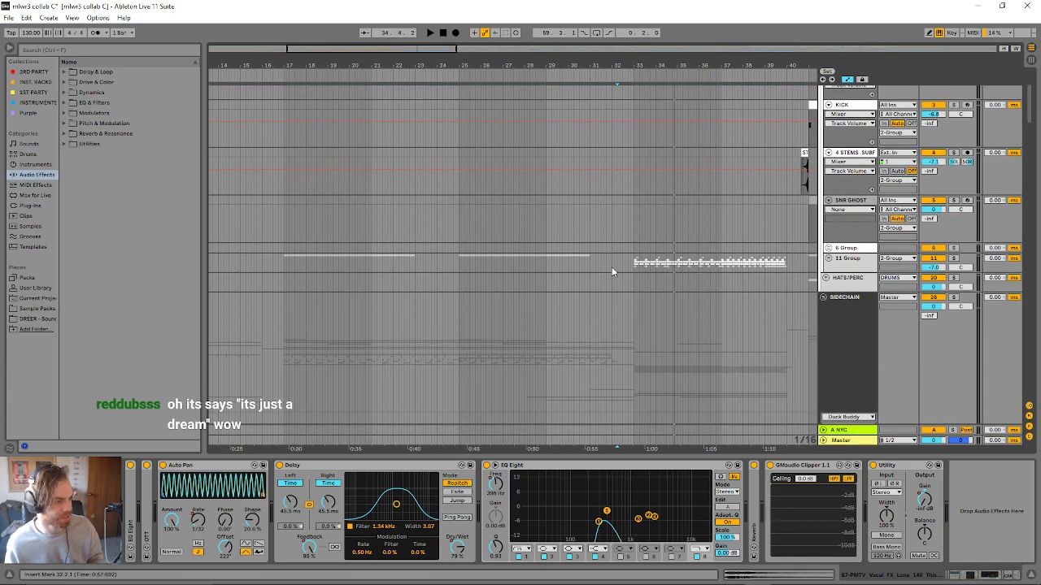
pyautogui.click(585, 264)
pyautogui.press('space')
pyautogui.scroll(-1, 712, 280)
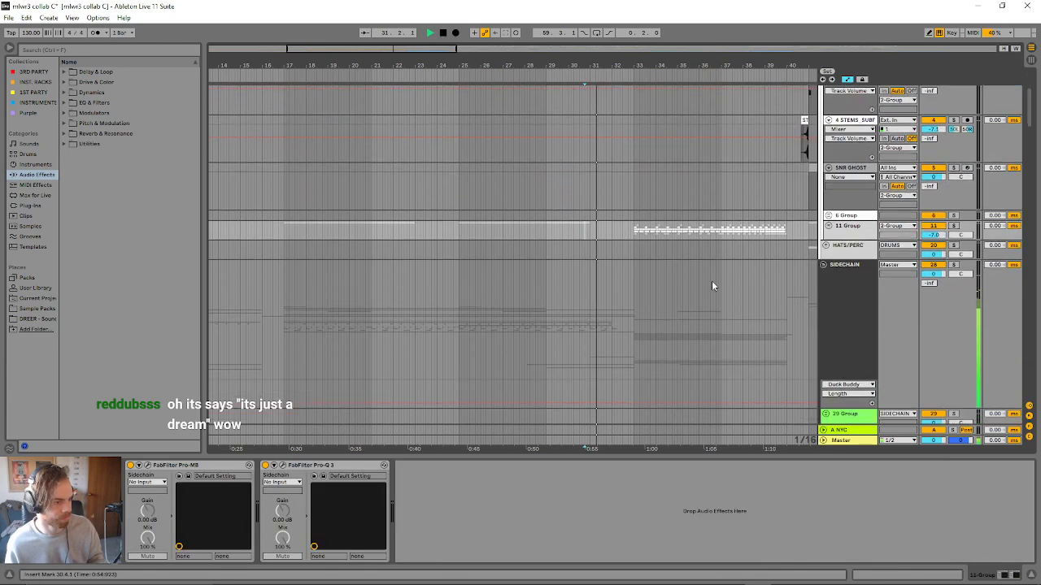
# - Place the insert marker at bar 33 on the 11 Group and unfold the group to view its snare, clap and cymbal layers
pyautogui.click(635, 230)
pyautogui.click(829, 226)
pyautogui.scroll(-5, 802, 297)
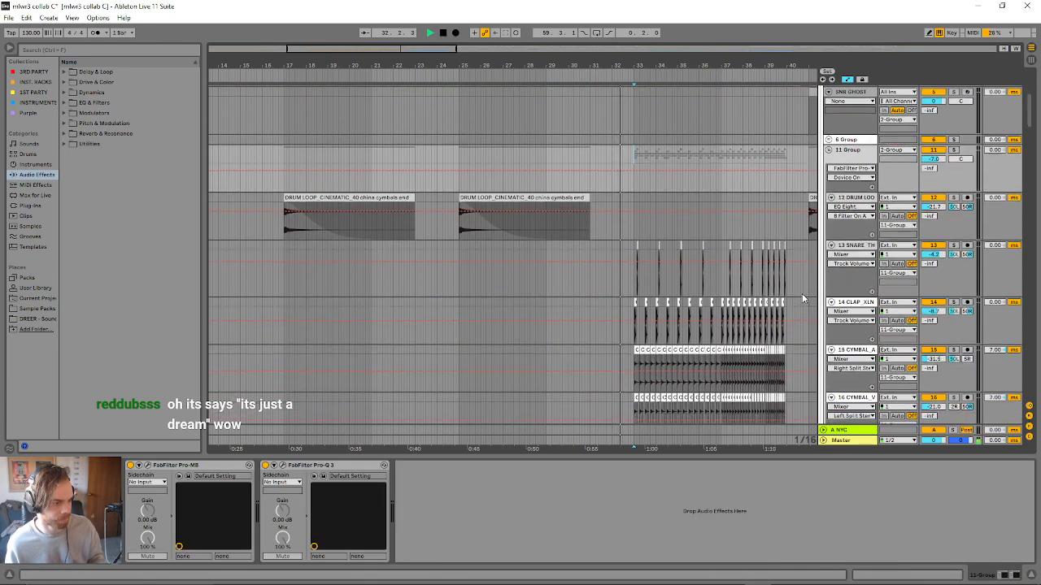
pyautogui.scroll(3, 788, 312)
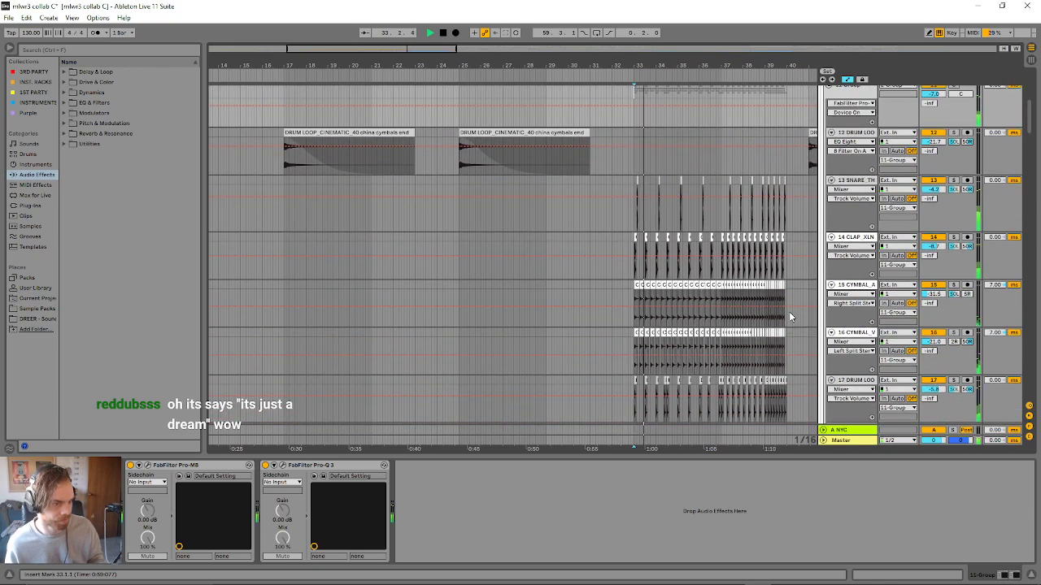
pyautogui.scroll(-2, 817, 268)
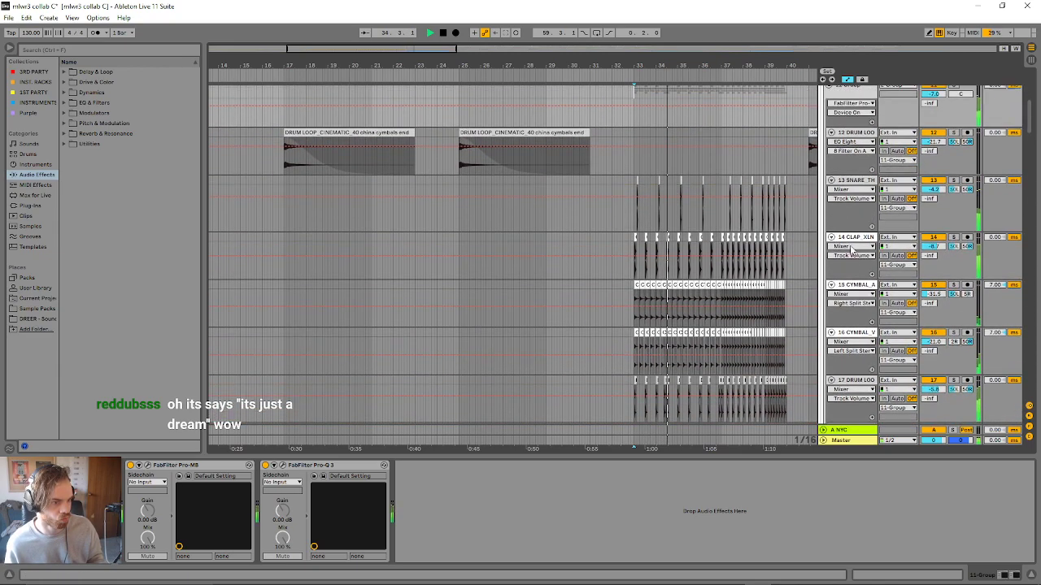
# - Open and close the FabFilter Pro-Q 3 and Pro-MB windows on the 11 Group to check its processing
pyautogui.click(282, 465)
pyautogui.click(282, 465)
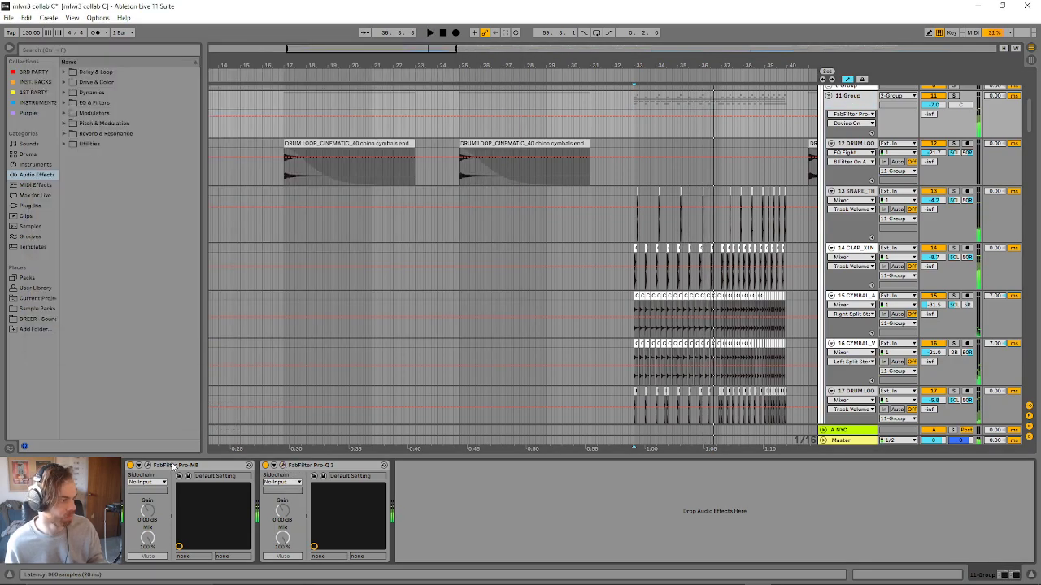
pyautogui.click(148, 465)
pyautogui.click(147, 465)
pyautogui.scroll(-5, 710, 296)
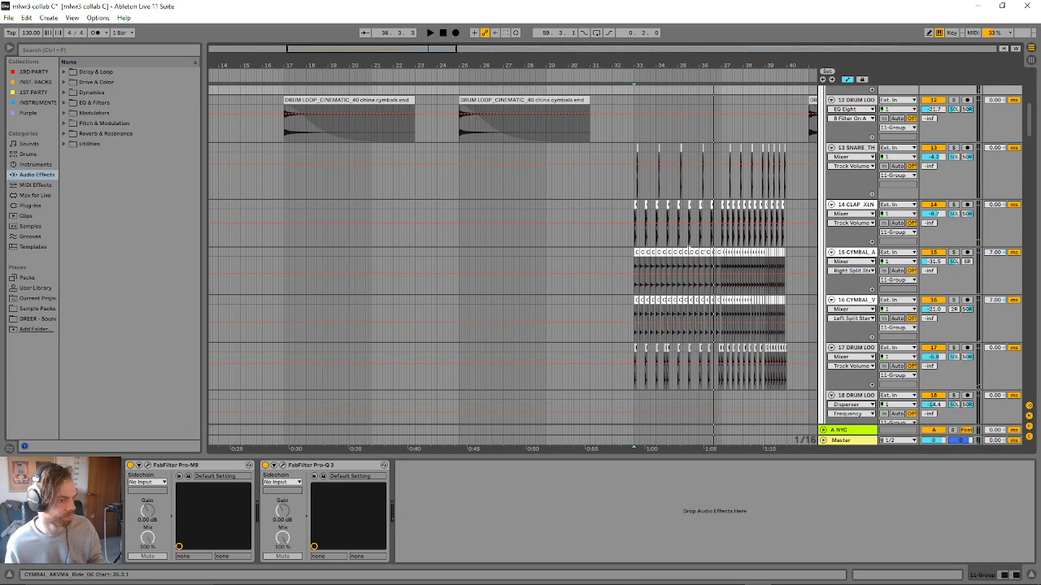
# - Show the SIDECHAIN track's devices and play the drum build-up from bar 33
pyautogui.scroll(-2, 710, 296)
pyautogui.click(850, 351)
pyautogui.scroll(4, 801, 355)
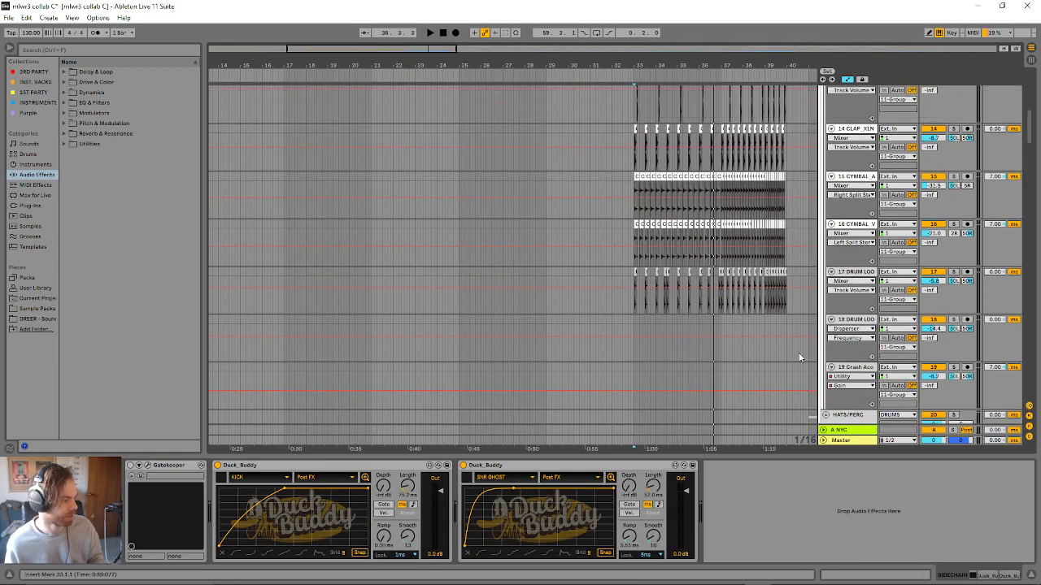
pyautogui.press('space')
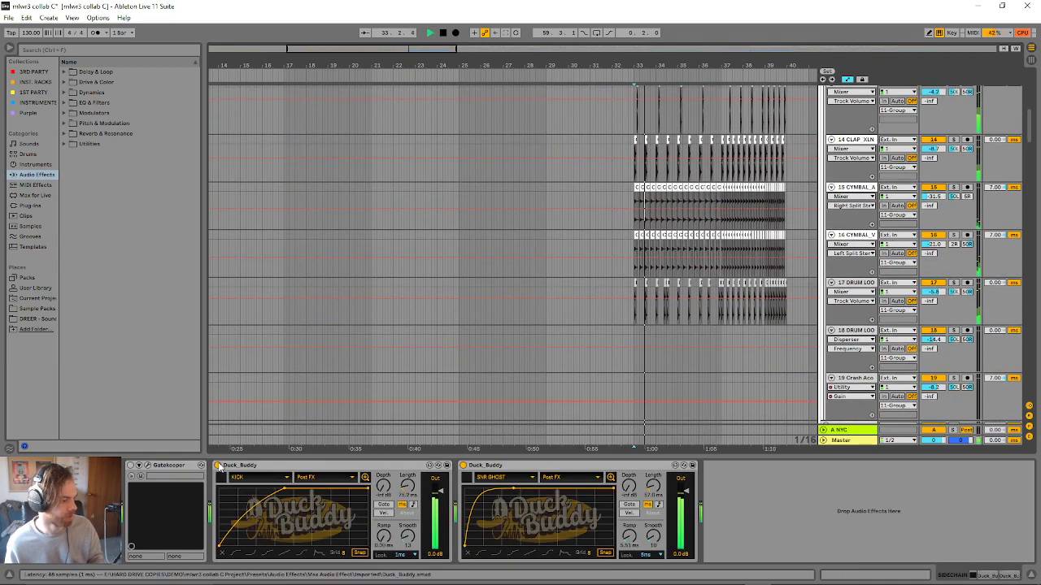
# - Fold both Duck Buddy devices on the SIDECHAIN track while the build-up plays
pyautogui.click(218, 465)
pyautogui.scroll(3, 800, 325)
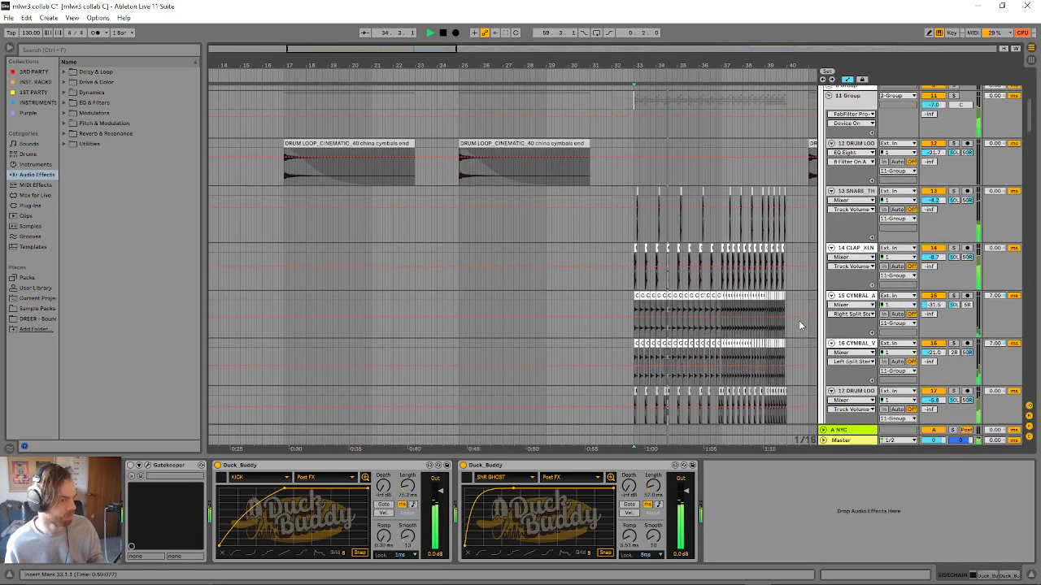
pyautogui.doubleClick(409, 466)
pyautogui.doubleClick(409, 466)
pyautogui.scroll(3, 838, 355)
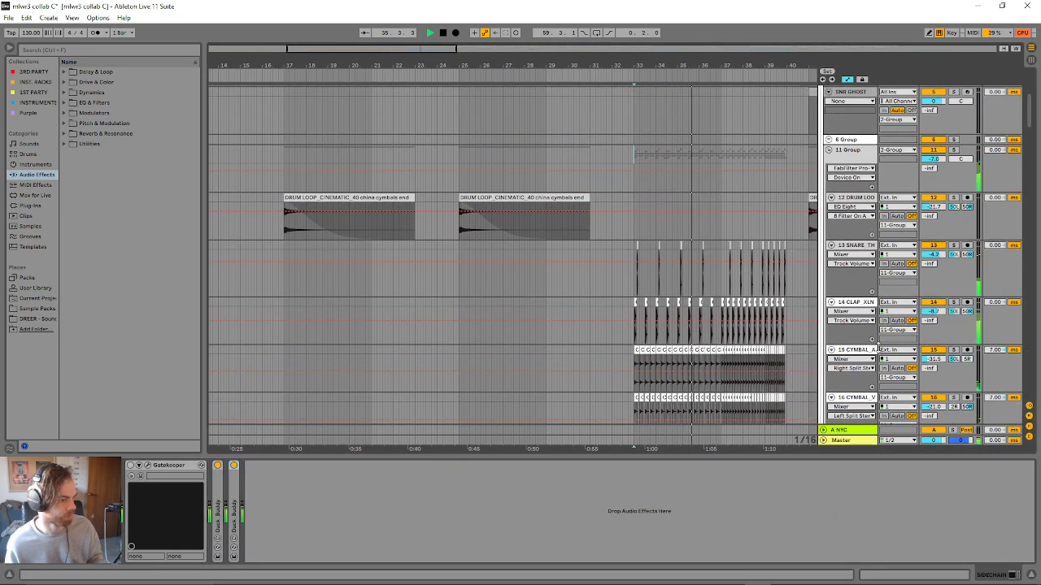
# - Toggle the DRUMS group's activator and replay the snare, clap and cymbal build-up from bar 33
pyautogui.scroll(3, 839, 354)
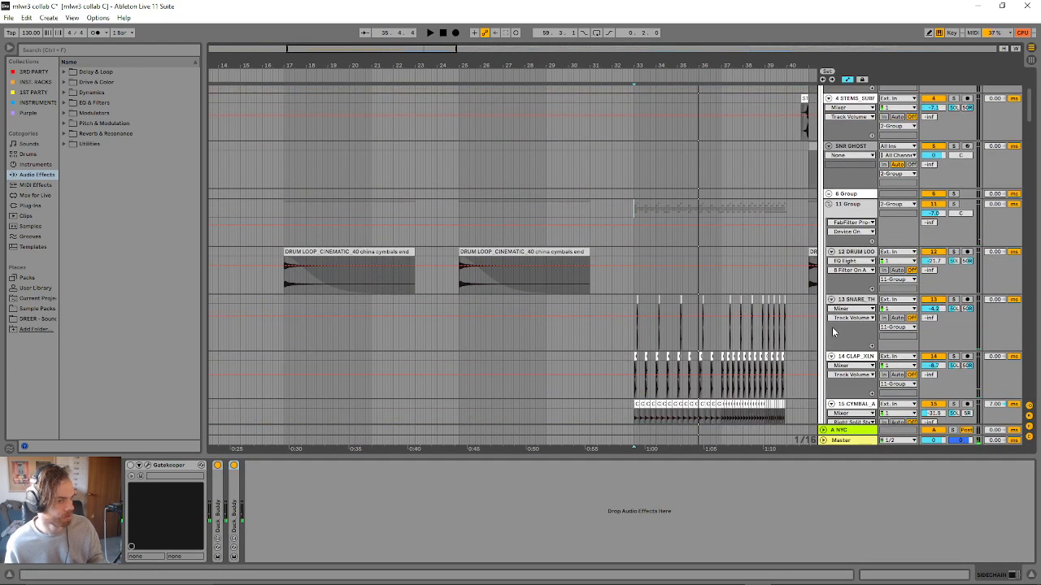
pyautogui.scroll(2, 838, 307)
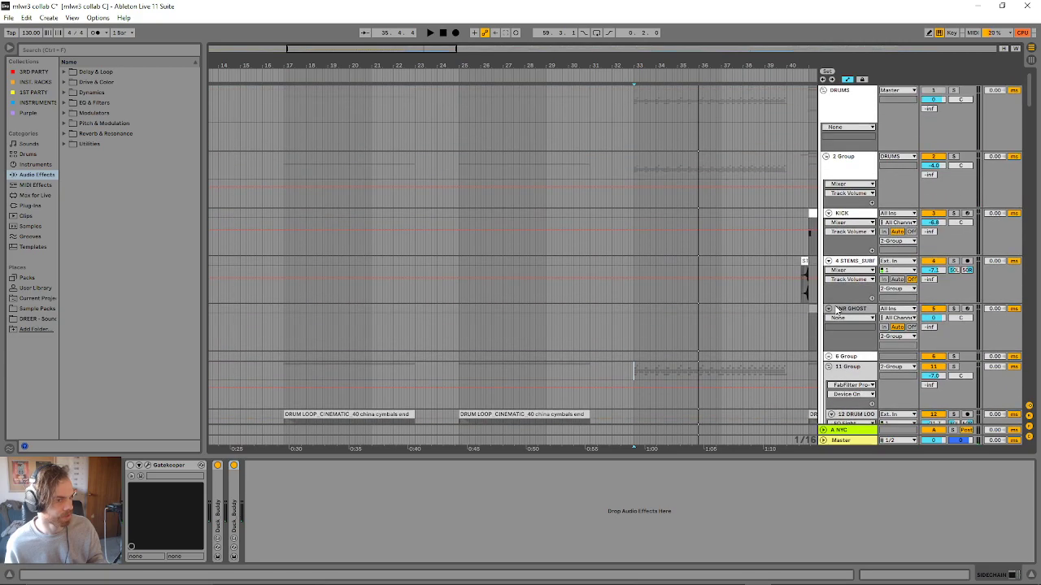
pyautogui.click(931, 91)
pyautogui.scroll(-1, 623, 257)
pyautogui.scroll(-5, 634, 292)
pyautogui.press('space')
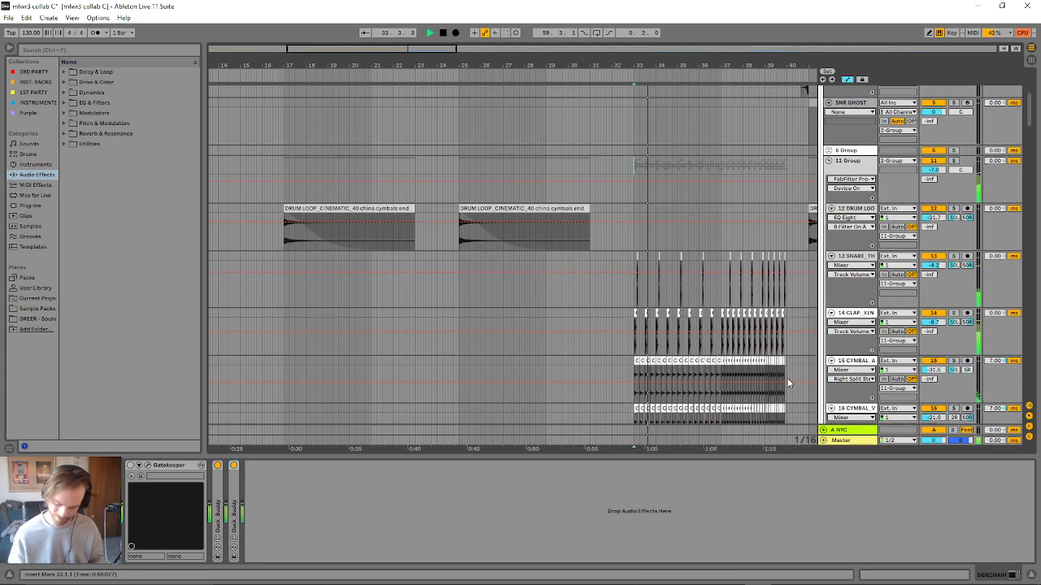
pyautogui.scroll(-4, 379, 324)
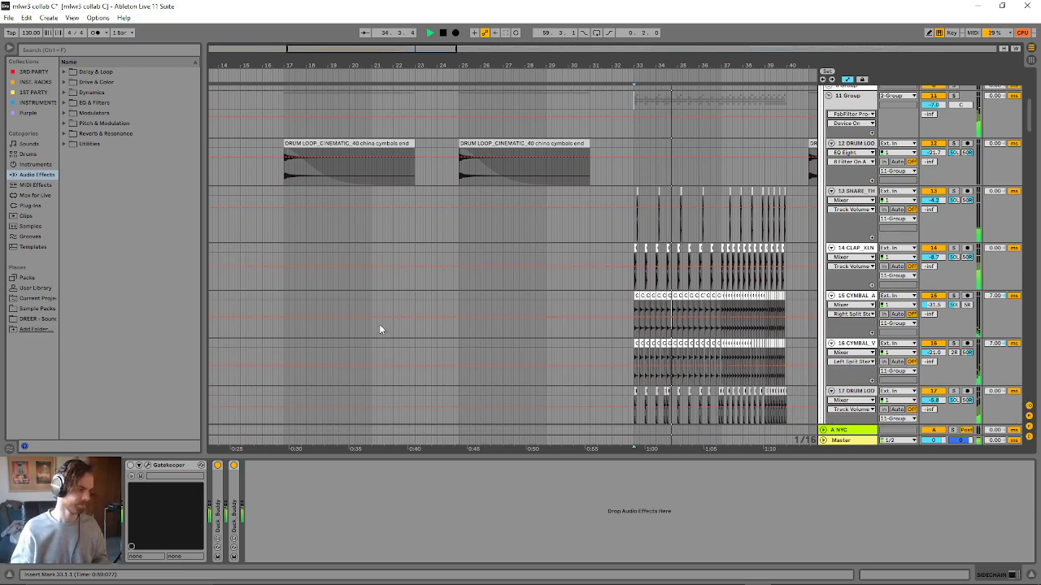
pyautogui.scroll(-1, 332, 333)
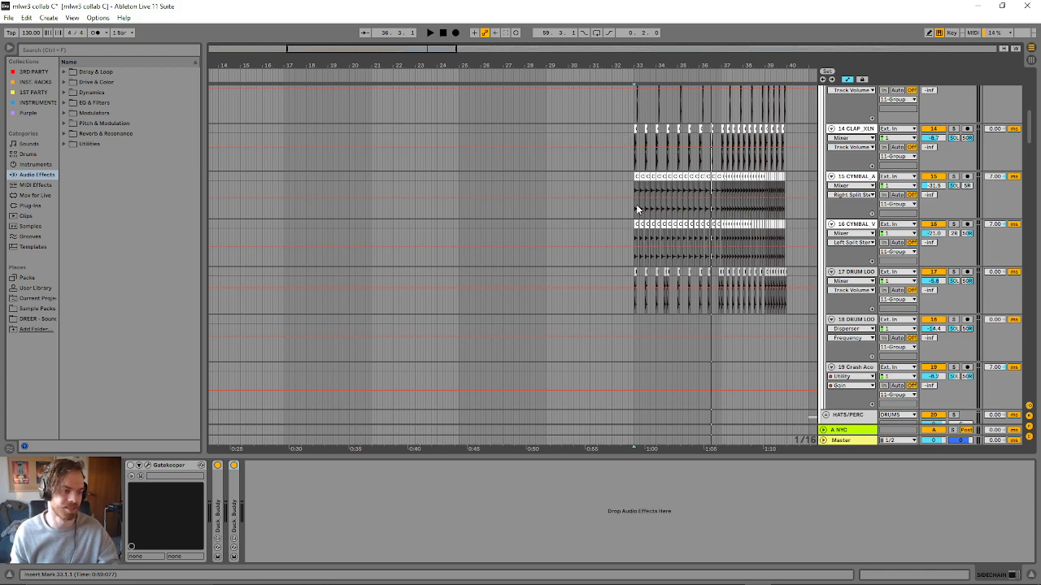
# - Select the 16 CYMBAL_V ride clip at 36.3.1 and audition the mix from there into the drop at bar 41
pyautogui.click(711, 240)
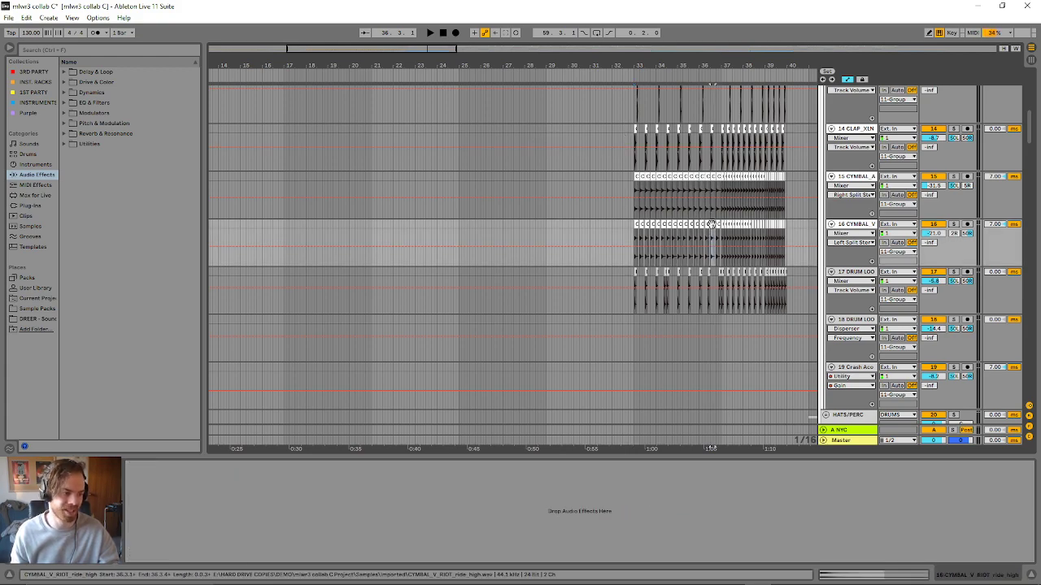
pyautogui.moveTo(452, 51); pyautogui.dragTo(506, 51)
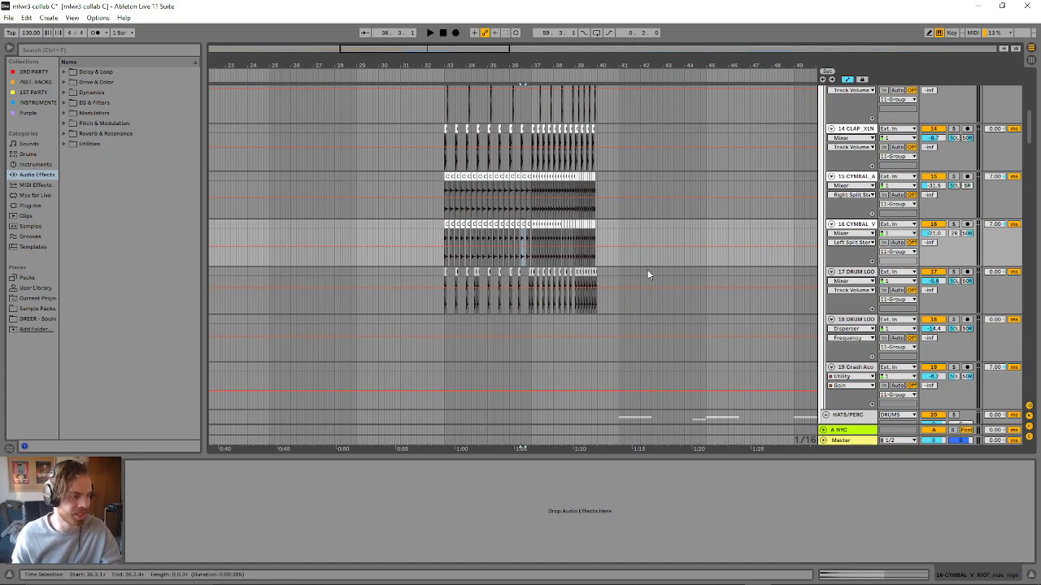
pyautogui.press('space')
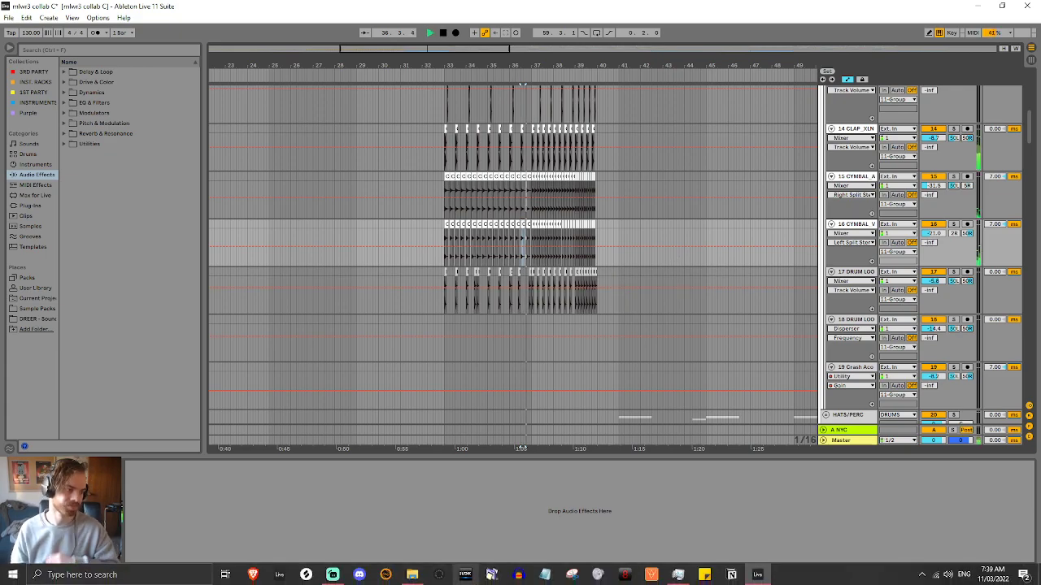
pyautogui.scroll(5, 759, 376)
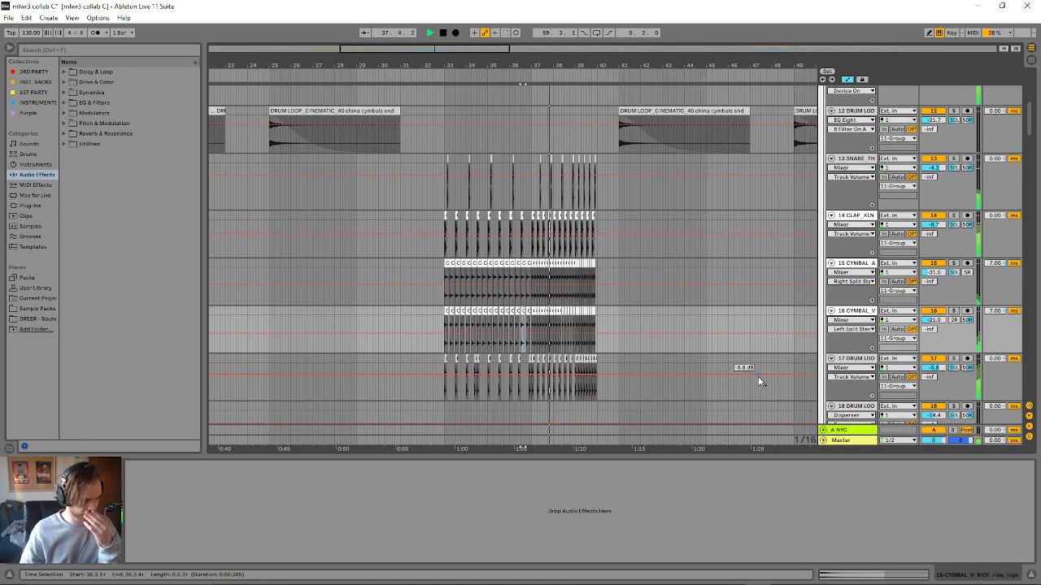
pyautogui.scroll(-5, 769, 314)
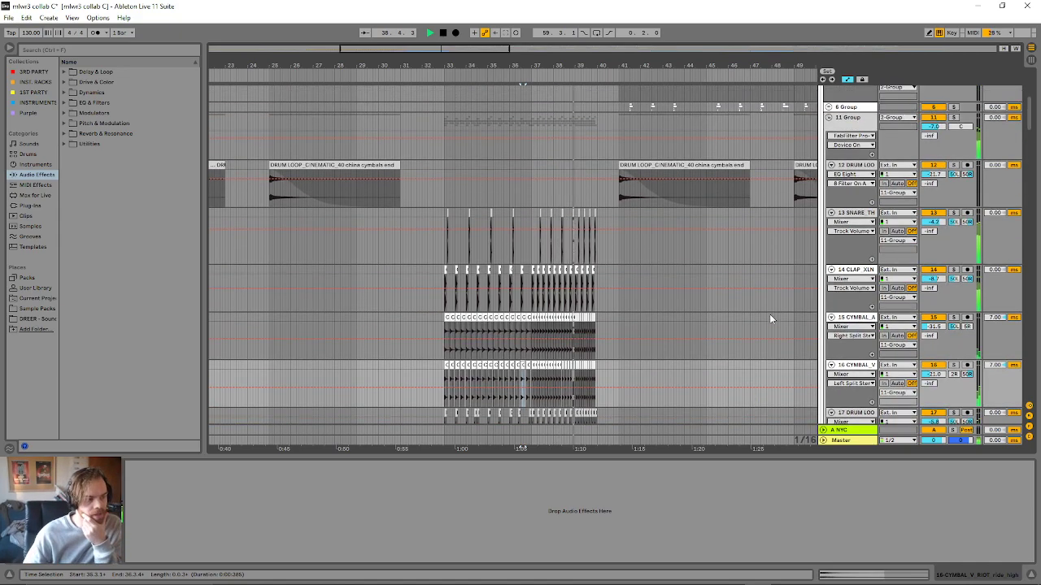
pyautogui.scroll(-2, 773, 306)
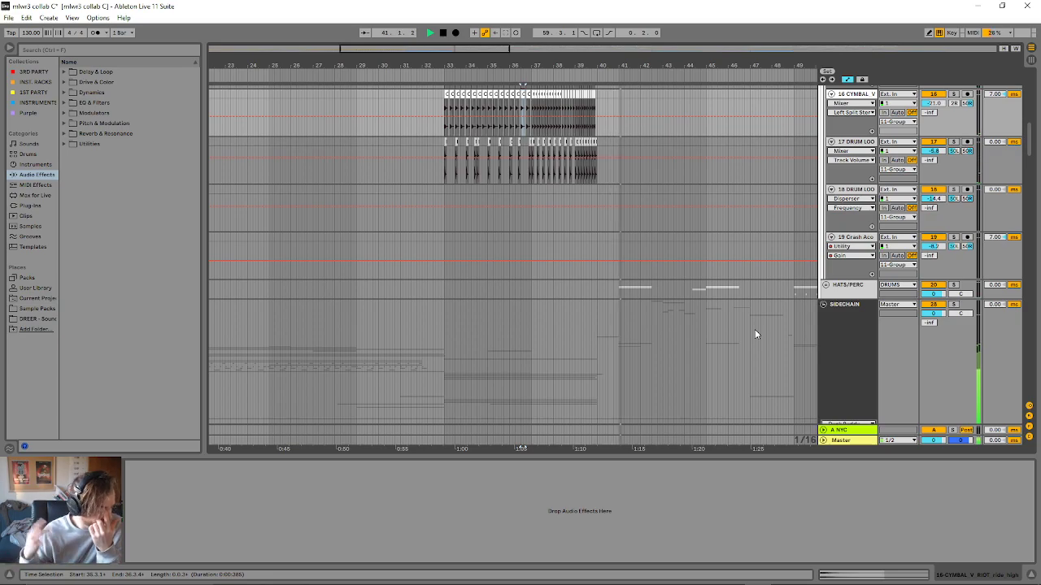
pyautogui.scroll(-10, 755, 334)
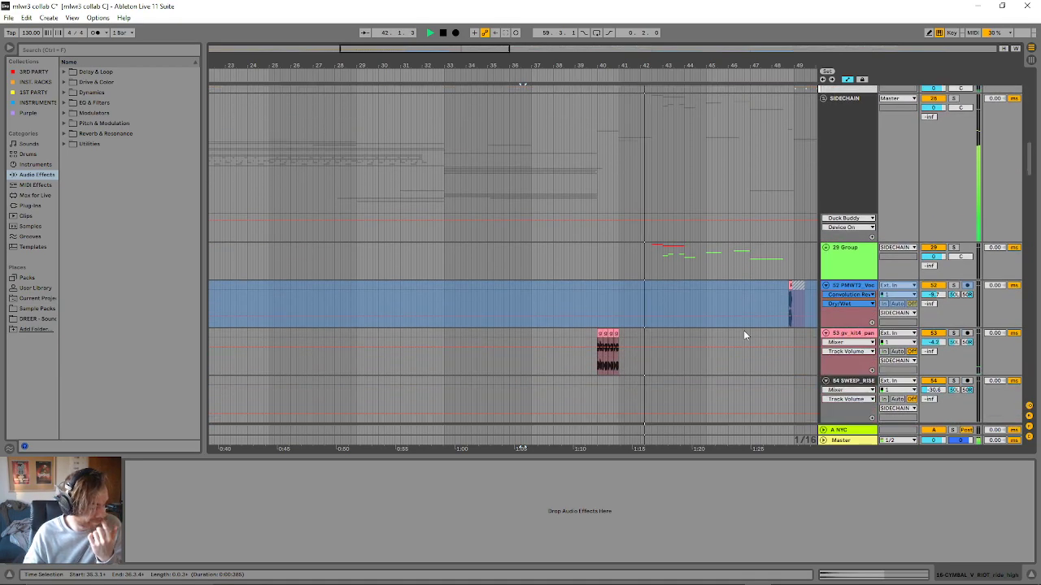
pyautogui.scroll(-5, 722, 339)
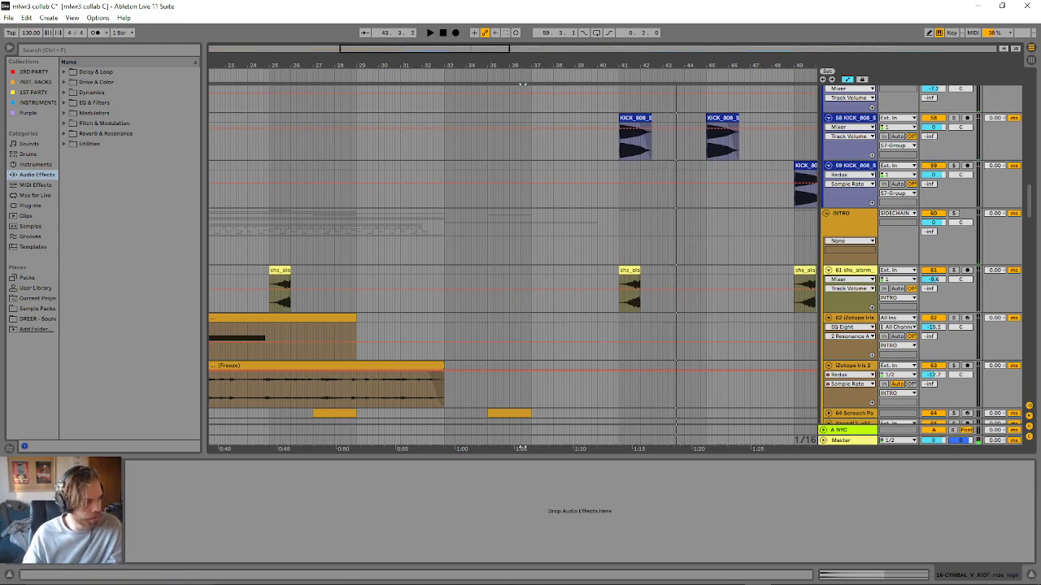
# - Select the range from 38.2.3 to 46.2.1 around the alarm clip on the 61 shs_alarm track
pyautogui.moveTo(571, 71); pyautogui.dragTo(553, 31)
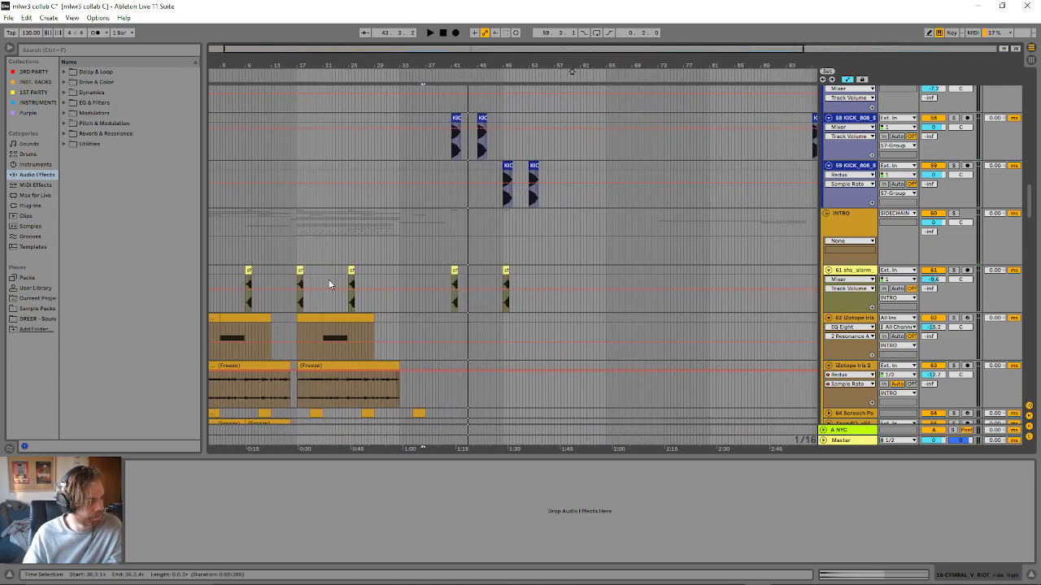
pyautogui.moveTo(363, 271); pyautogui.dragTo(283, 281)
pyautogui.moveTo(434, 276); pyautogui.dragTo(486, 278)
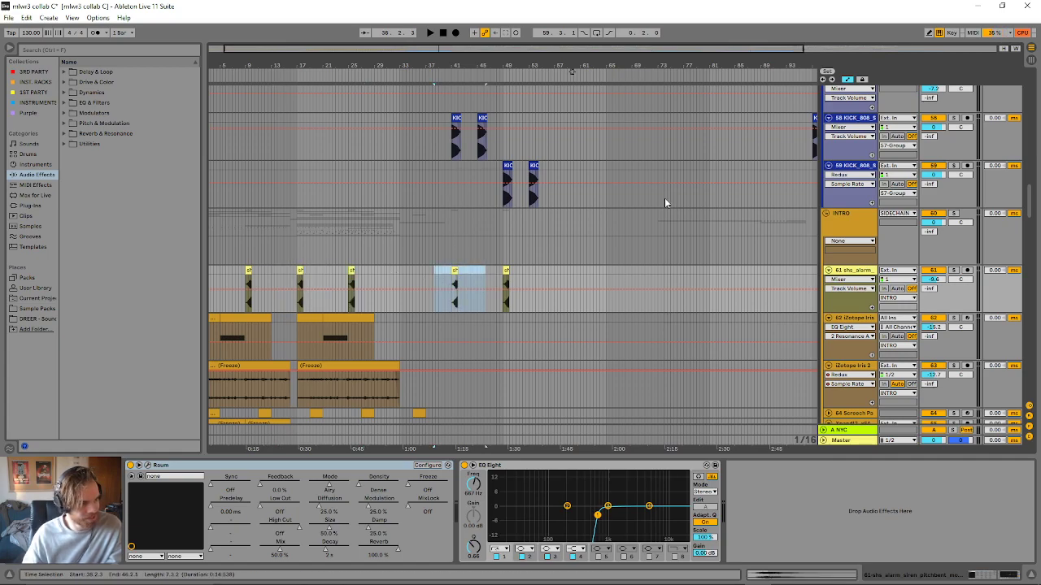
pyautogui.moveTo(641, 49); pyautogui.dragTo(513, 114)
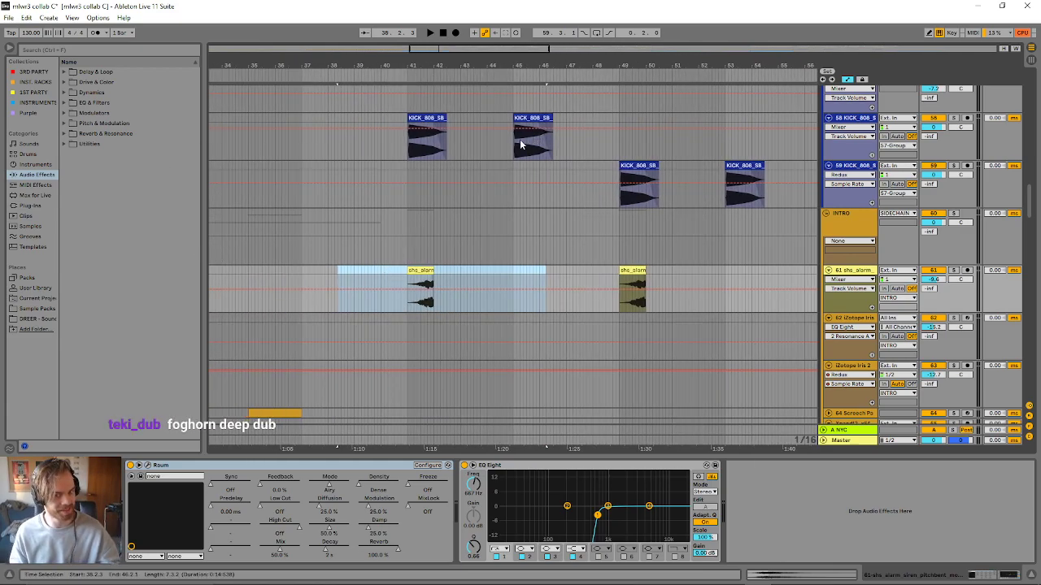
# - Play from 38.2.3 and compare the alarm clip with the KICK_808 layers at the start of the drop
pyautogui.press('space')
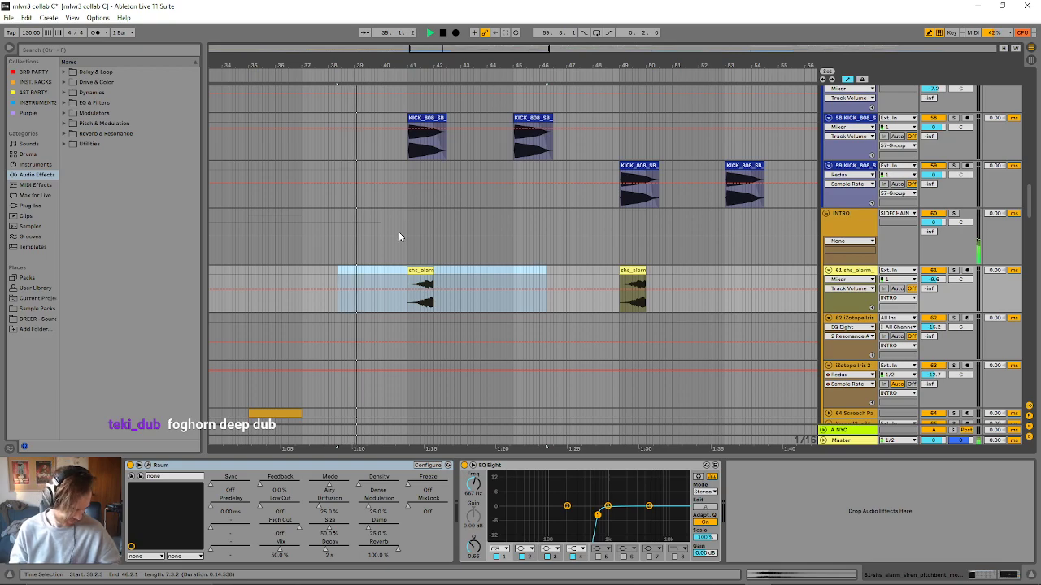
pyautogui.scroll(3, 496, 247)
pyautogui.scroll(1, 528, 255)
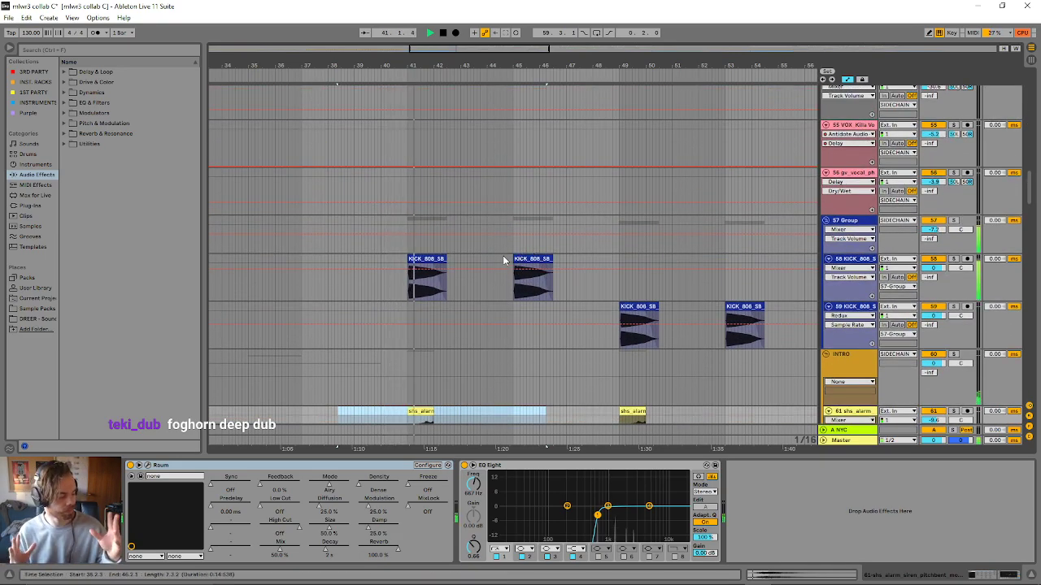
pyautogui.scroll(-8, 499, 258)
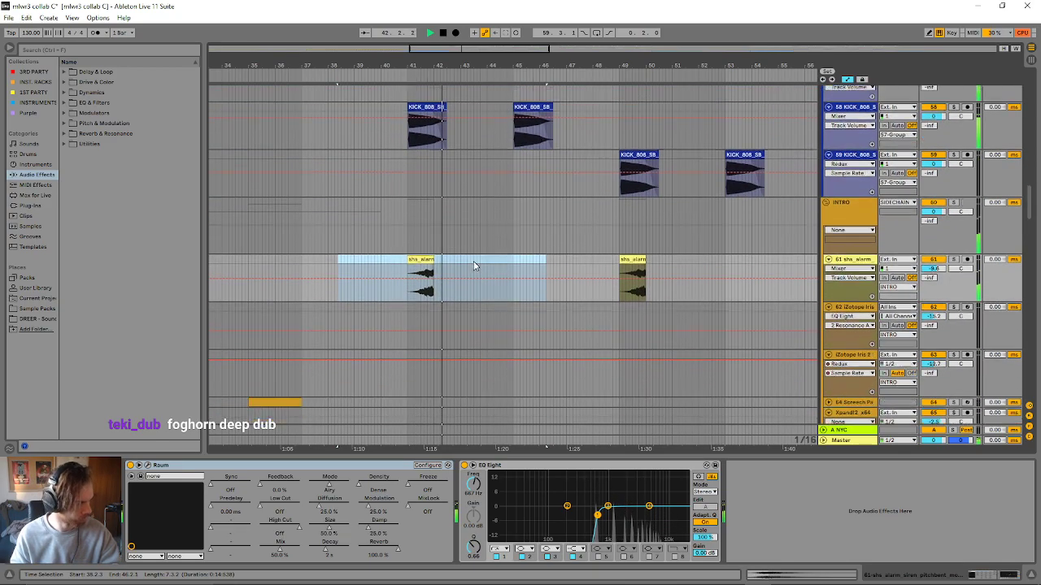
pyautogui.scroll(-10, 478, 273)
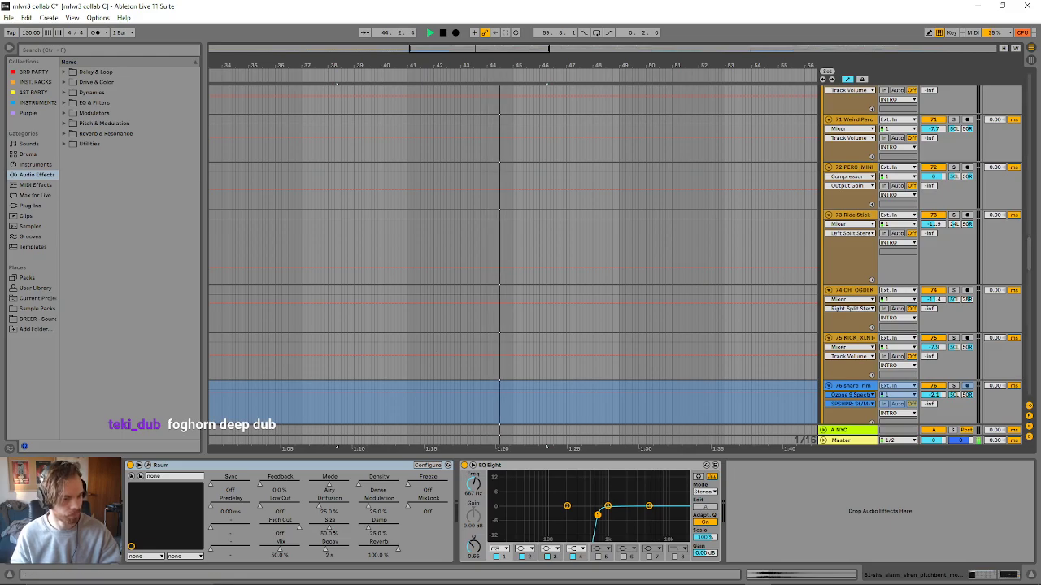
# - Fold the INTRO and FX groups to shorten the track list
pyautogui.moveTo(1029, 248); pyautogui.dragTo(958, 327)
pyautogui.scroll(10, 957, 327)
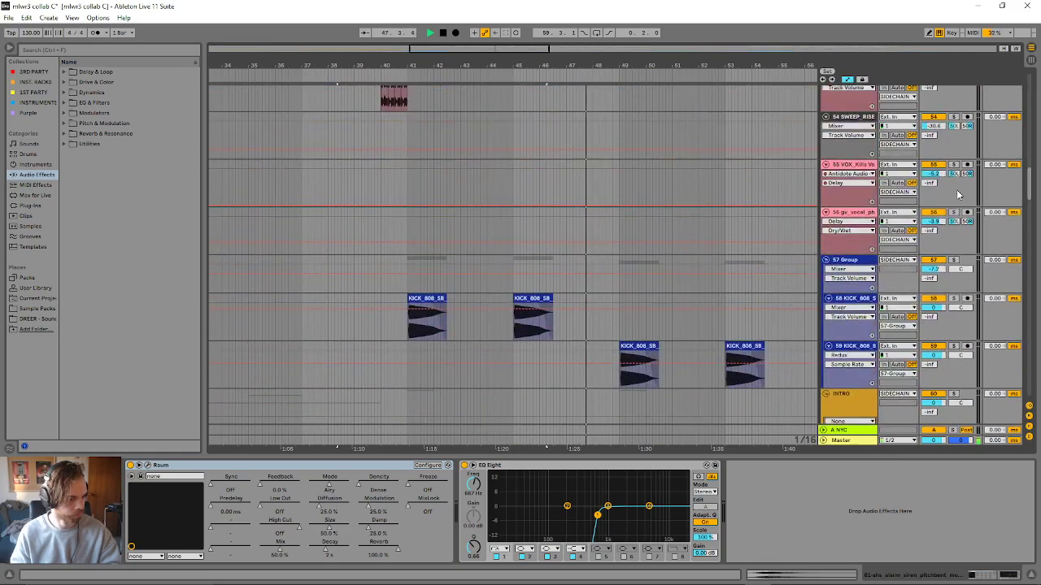
pyautogui.scroll(-1, 908, 254)
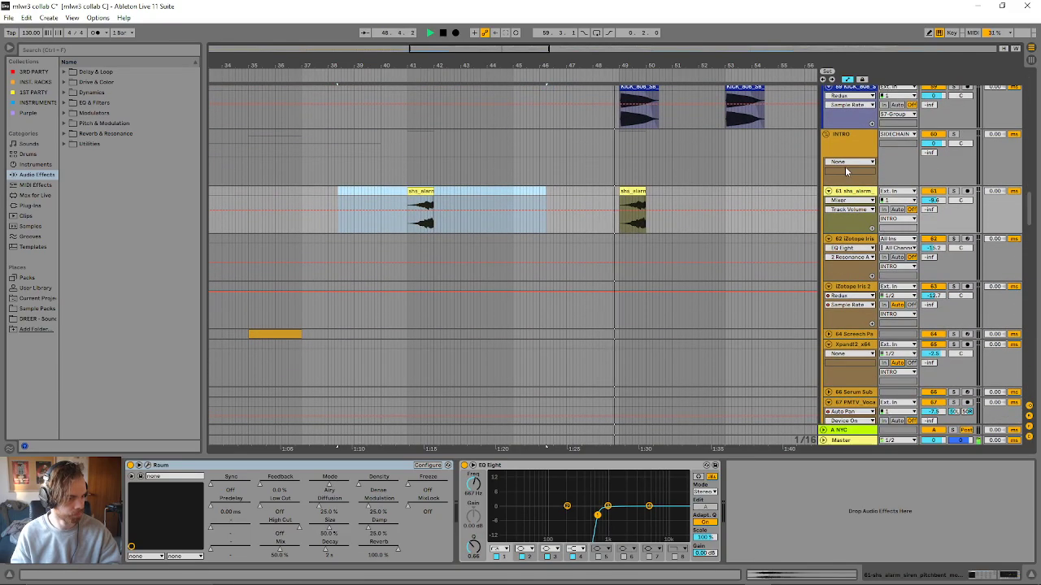
pyautogui.click(826, 133)
pyautogui.scroll(3, 823, 152)
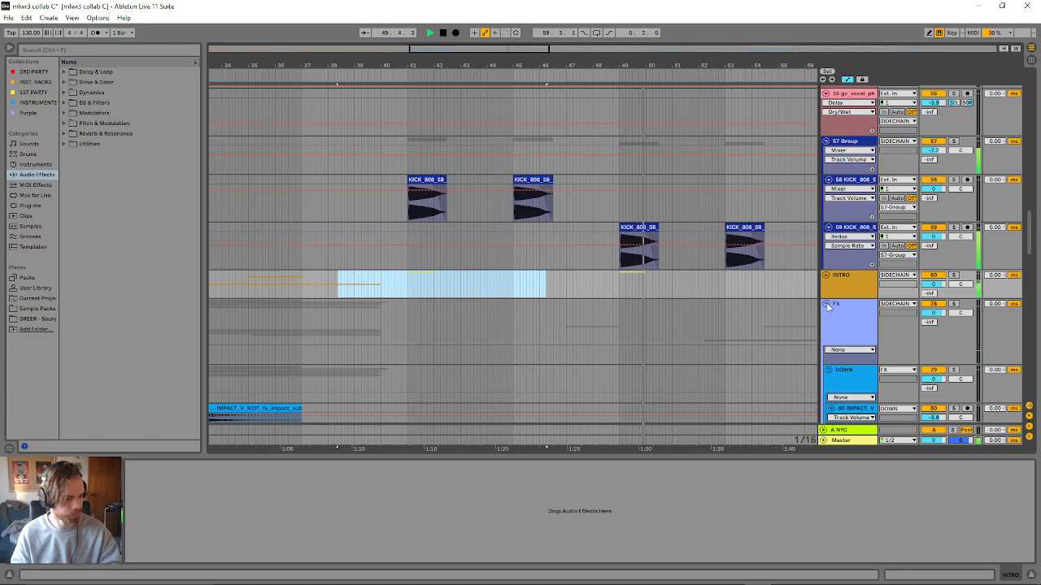
pyautogui.click(826, 304)
# - Unfold the 29 Group and view its wavetable, impact and spectra bass layers across the drop during playback
pyautogui.scroll(6, 813, 292)
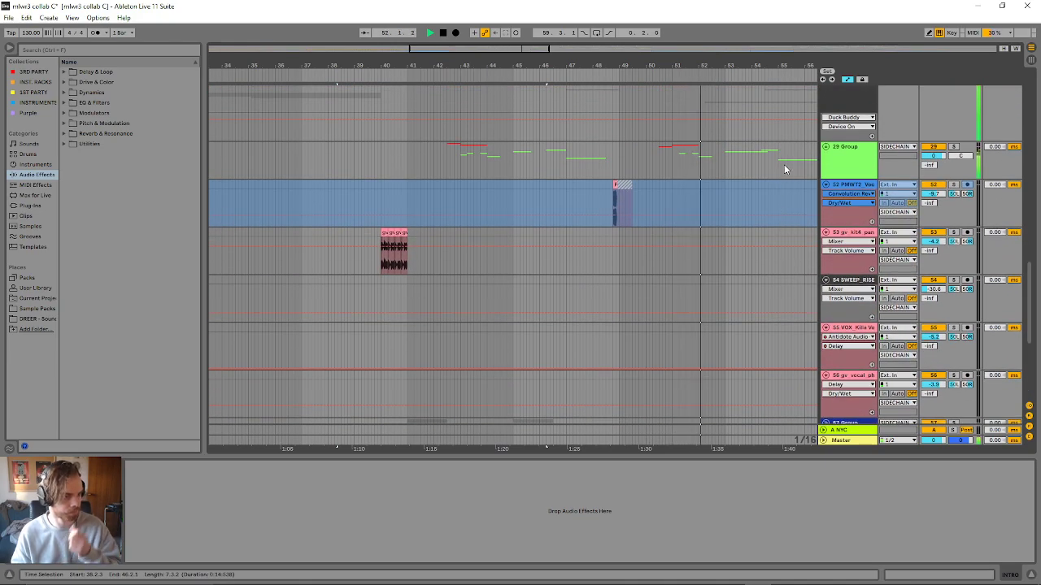
pyautogui.click(831, 152)
pyautogui.click(826, 147)
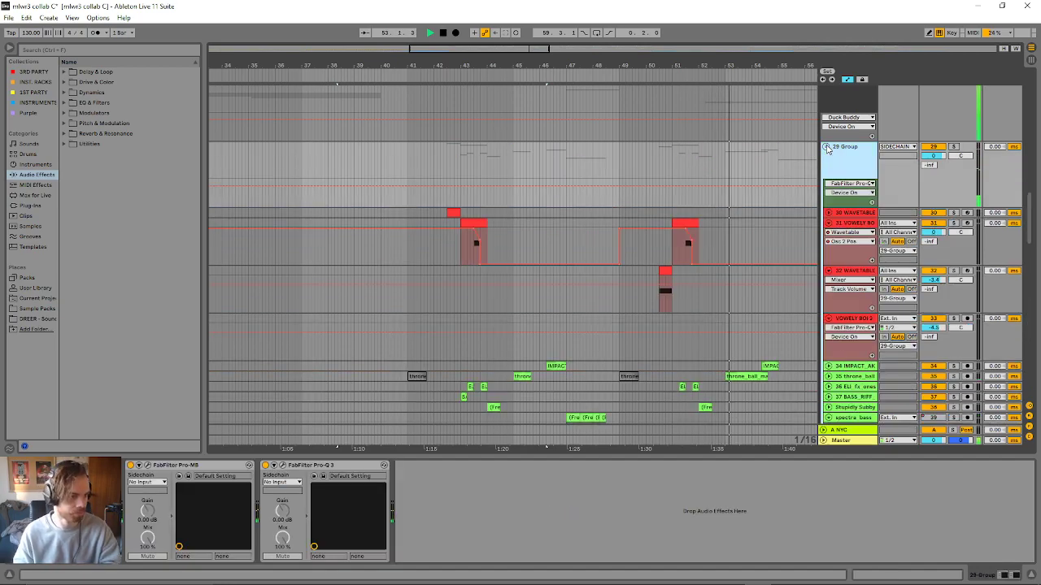
pyautogui.scroll(-3, 704, 100)
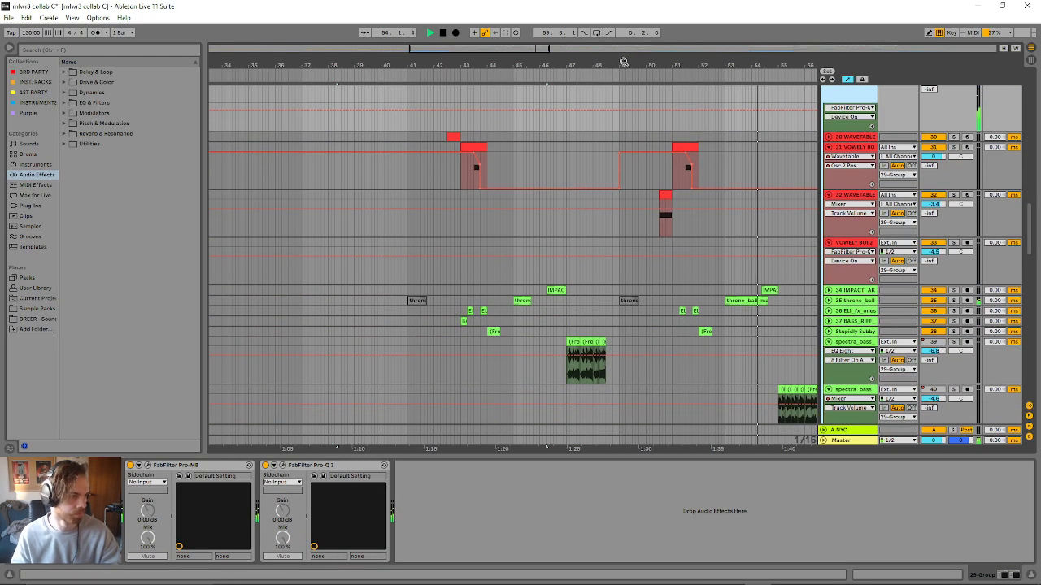
pyautogui.moveTo(704, 68); pyautogui.dragTo(644, 71)
pyautogui.scroll(-3, 670, 226)
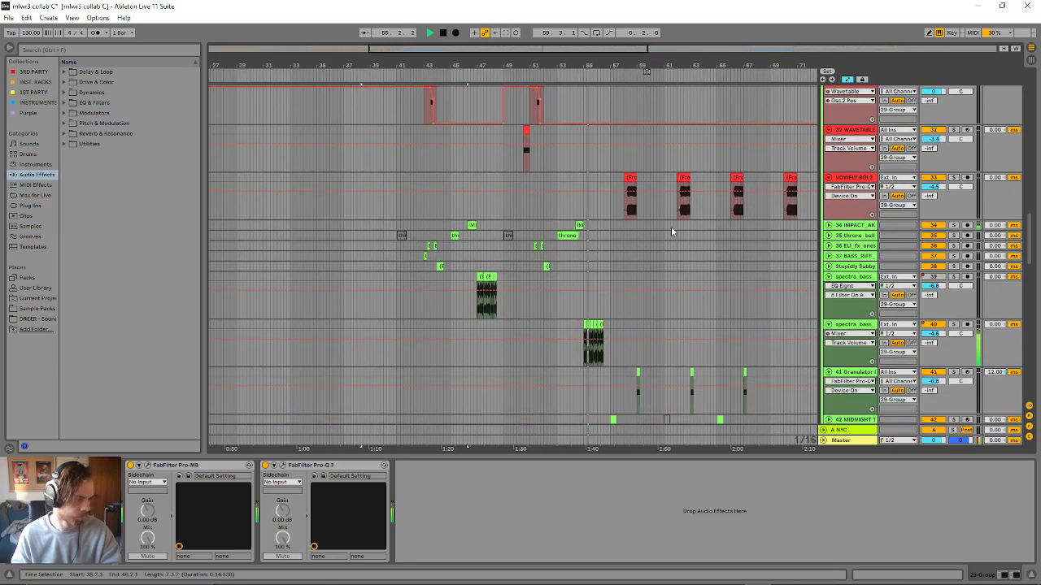
pyautogui.scroll(-3, 667, 239)
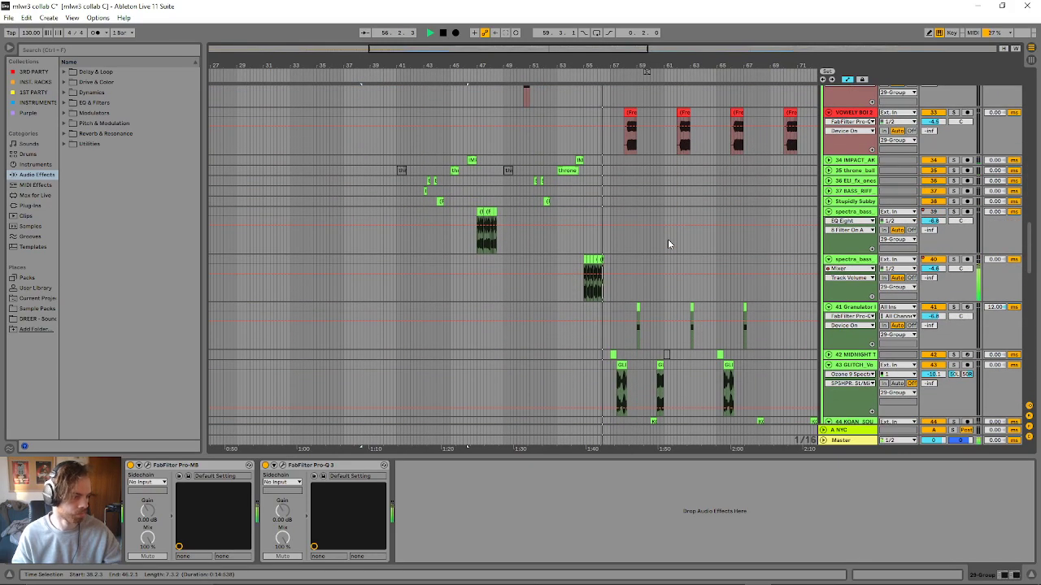
pyautogui.scroll(6, 667, 240)
pyautogui.scroll(2, 529, 254)
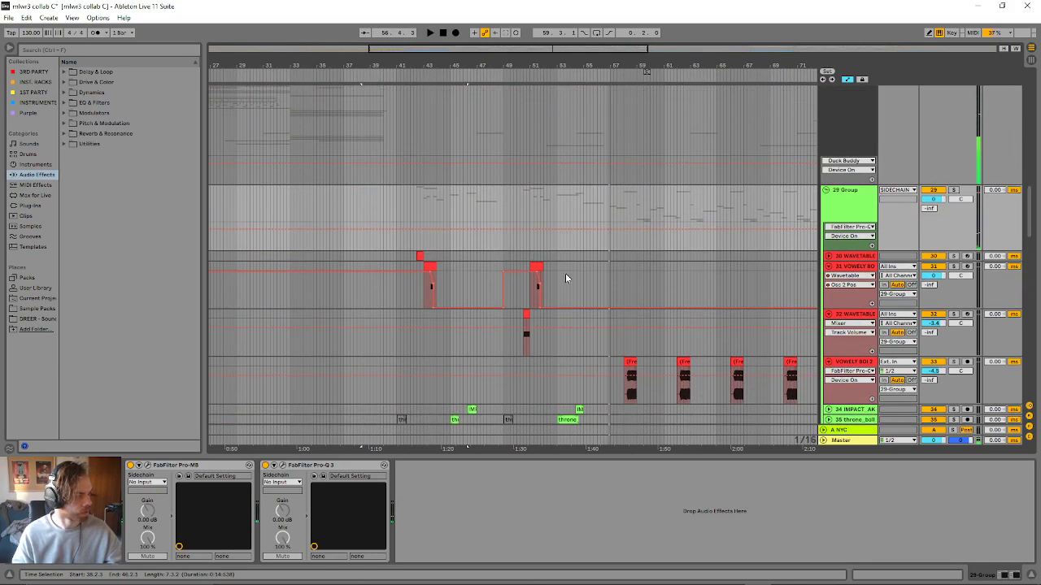
# - Unfold the 30 WAVETABLE track to view its clip and automation at the start of the drop
pyautogui.click(829, 256)
pyautogui.scroll(-5, 443, 342)
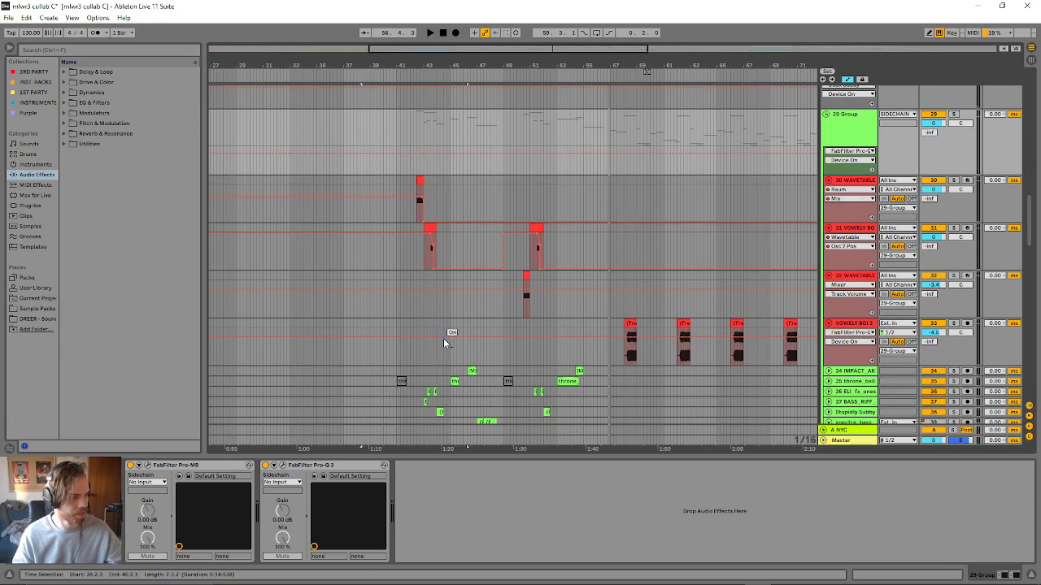
pyautogui.moveTo(555, 49); pyautogui.dragTo(555, 70)
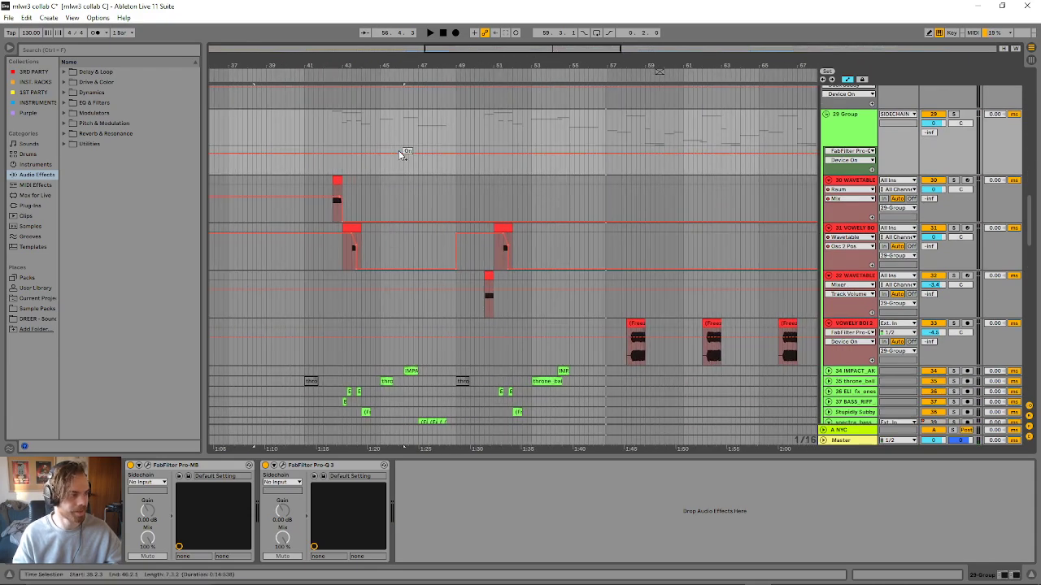
# - Play the 30 WAVETABLE clip just before bar 43 and watch its WAVETABLE REESE device chain
pyautogui.click(330, 178)
pyautogui.press('space')
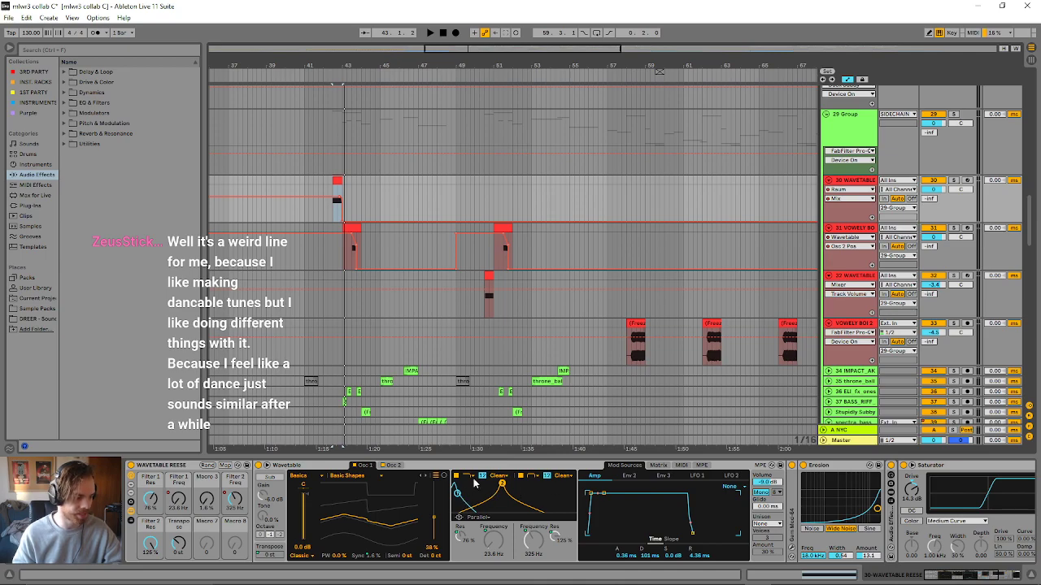
pyautogui.press('space')
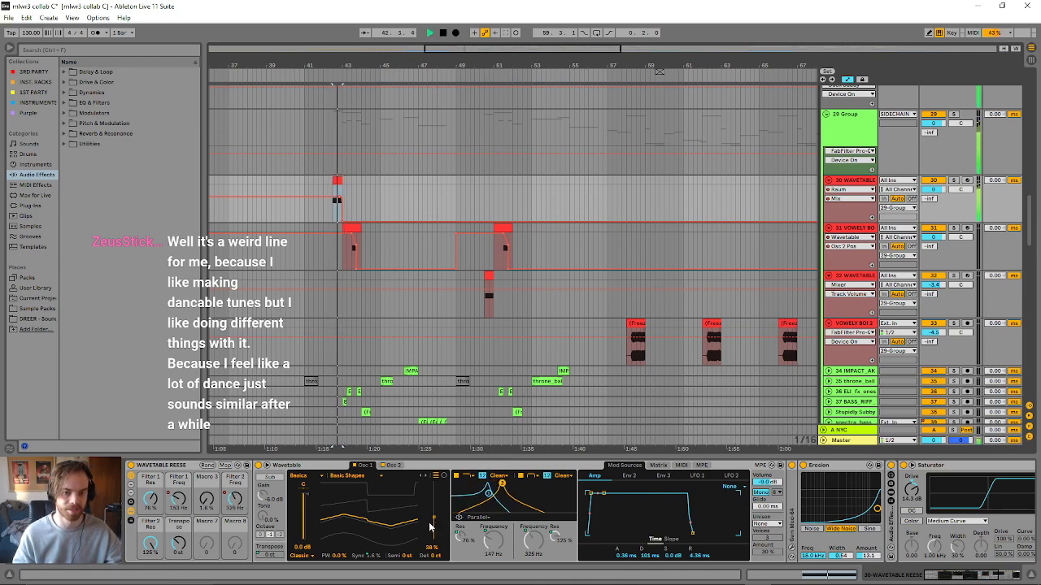
pyautogui.press('space')
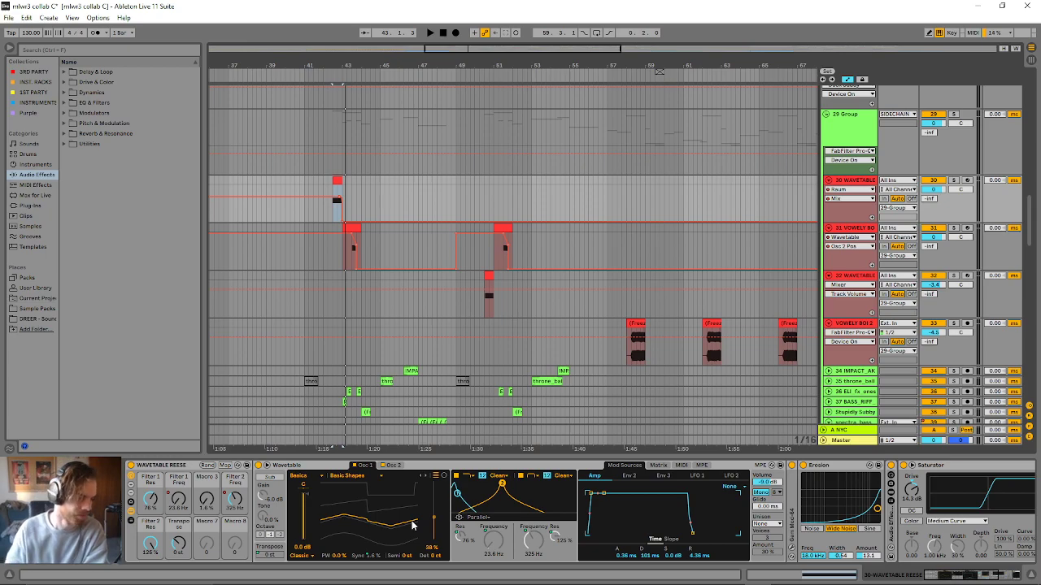
# - Examine the 29 Group's wavetable, vowel, impact and spectra bass layers across the drop
pyautogui.scroll(-2, 335, 317)
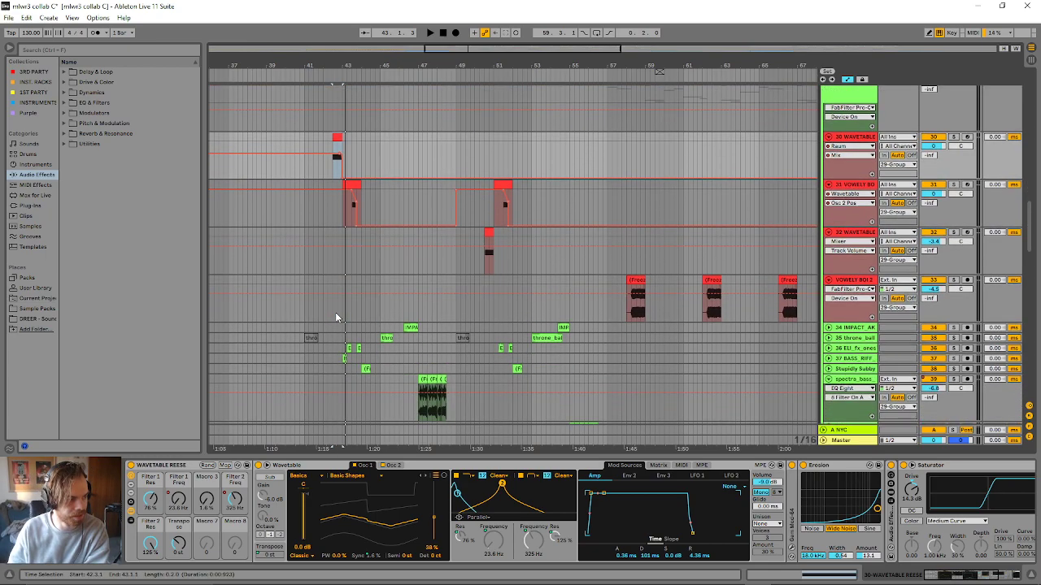
pyautogui.scroll(1, 319, 311)
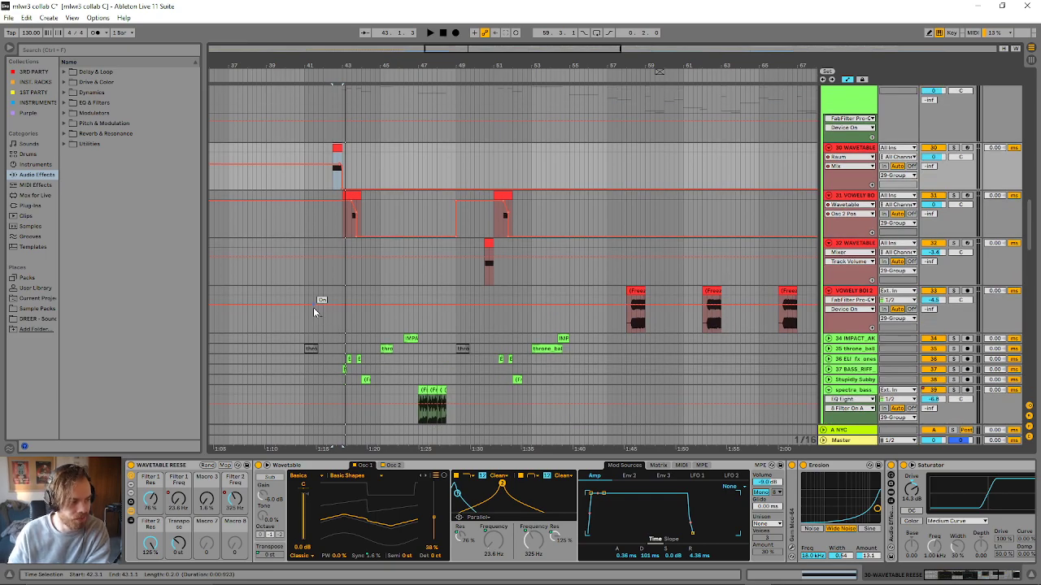
pyautogui.scroll(2, 307, 308)
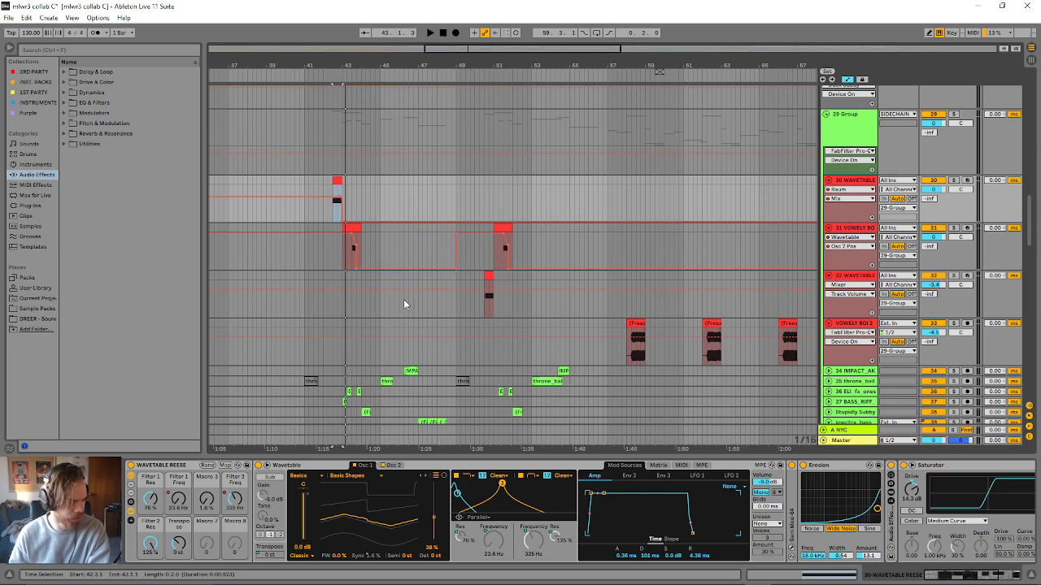
pyautogui.scroll(-1, 402, 301)
pyautogui.scroll(3, 398, 298)
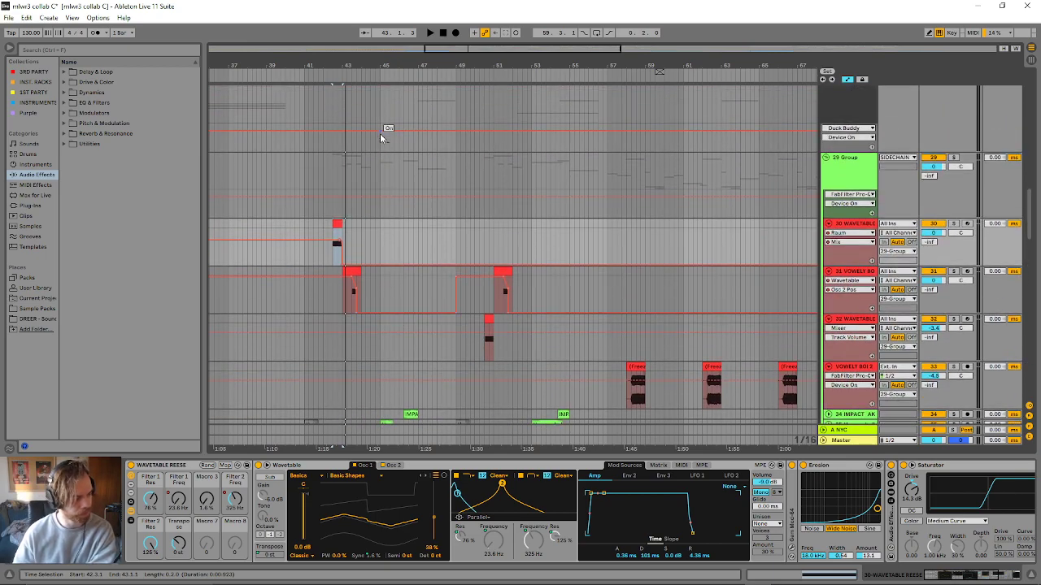
pyautogui.scroll(-3, 374, 144)
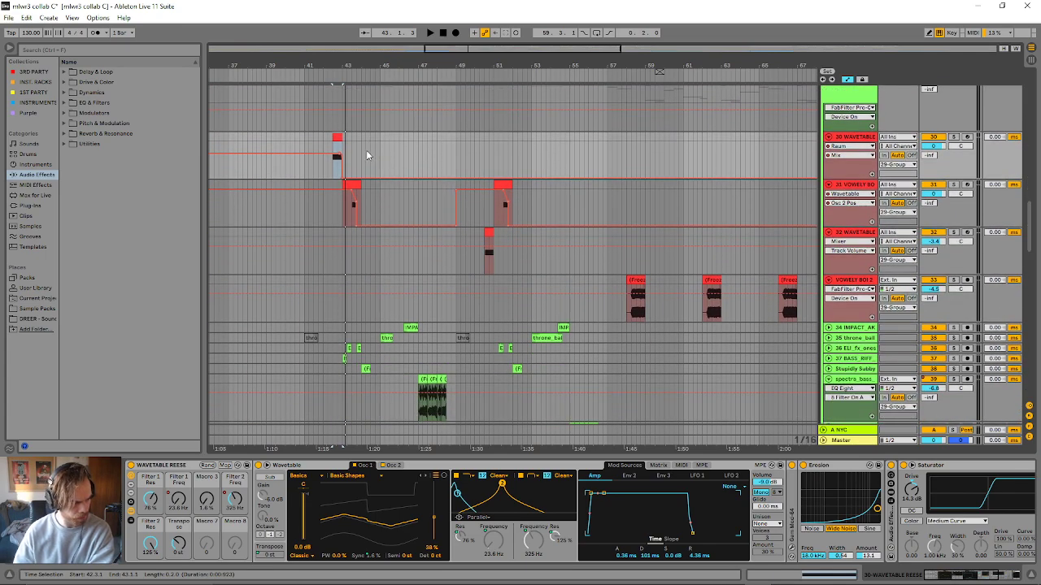
pyautogui.scroll(2, 366, 150)
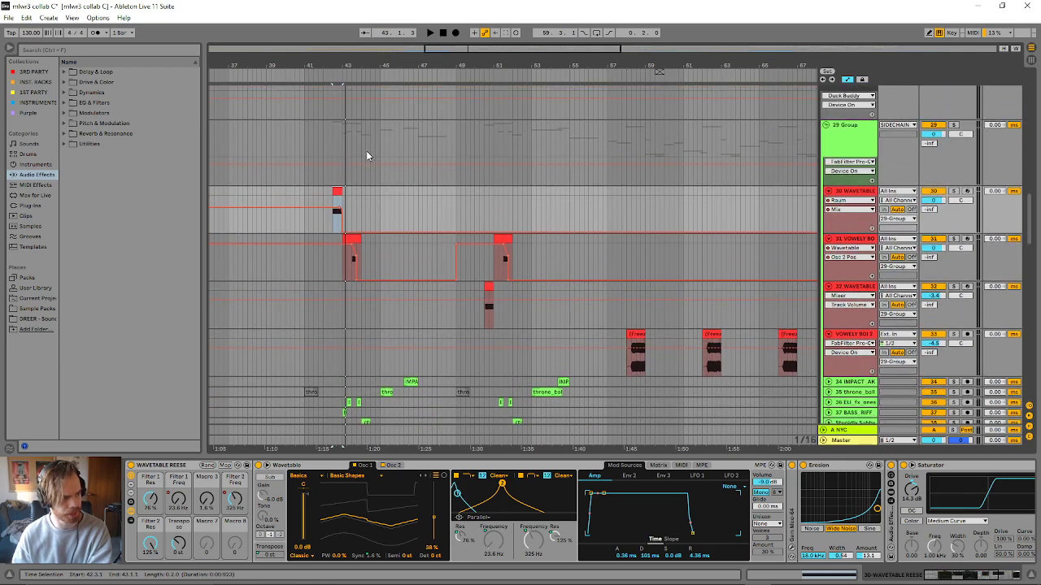
pyautogui.scroll(-3, 360, 157)
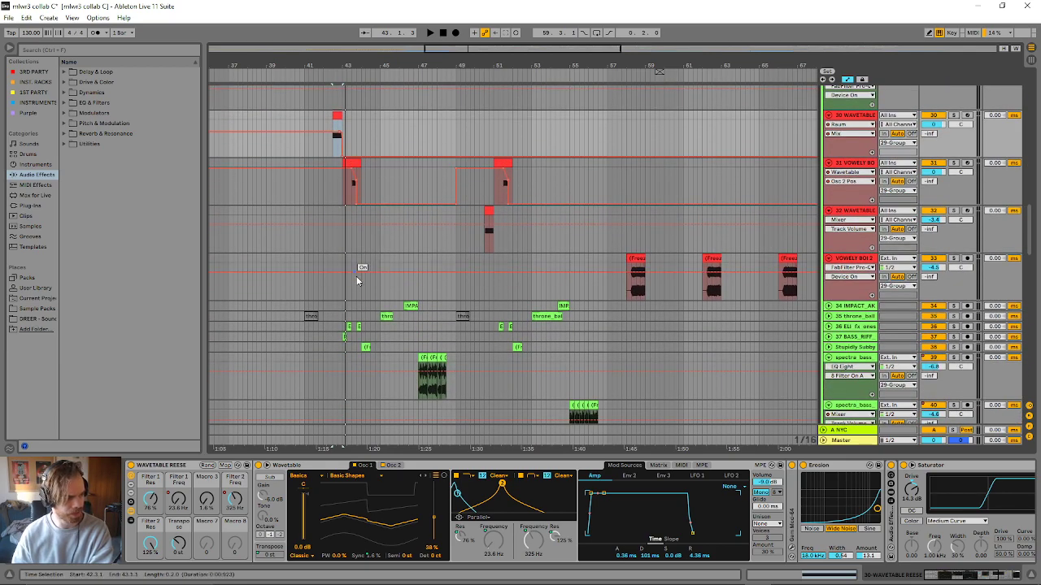
# - Look over the bass and glitch tracks below the throne_ball clip at bar 41, and play the drop from that clip
pyautogui.click(309, 315)
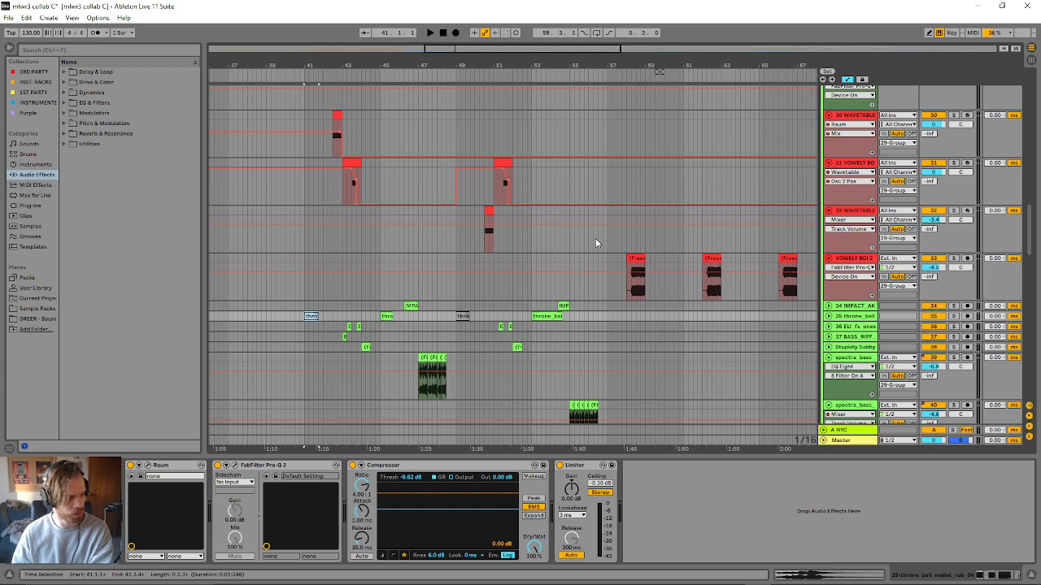
pyautogui.scroll(-2, 413, 405)
pyautogui.scroll(-4, 390, 396)
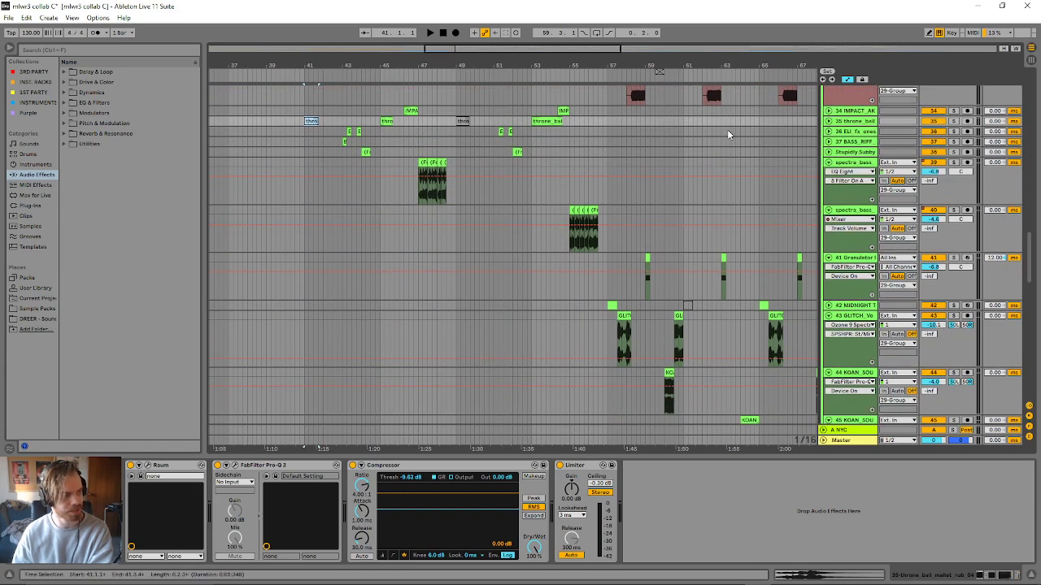
pyautogui.scroll(8, 436, 350)
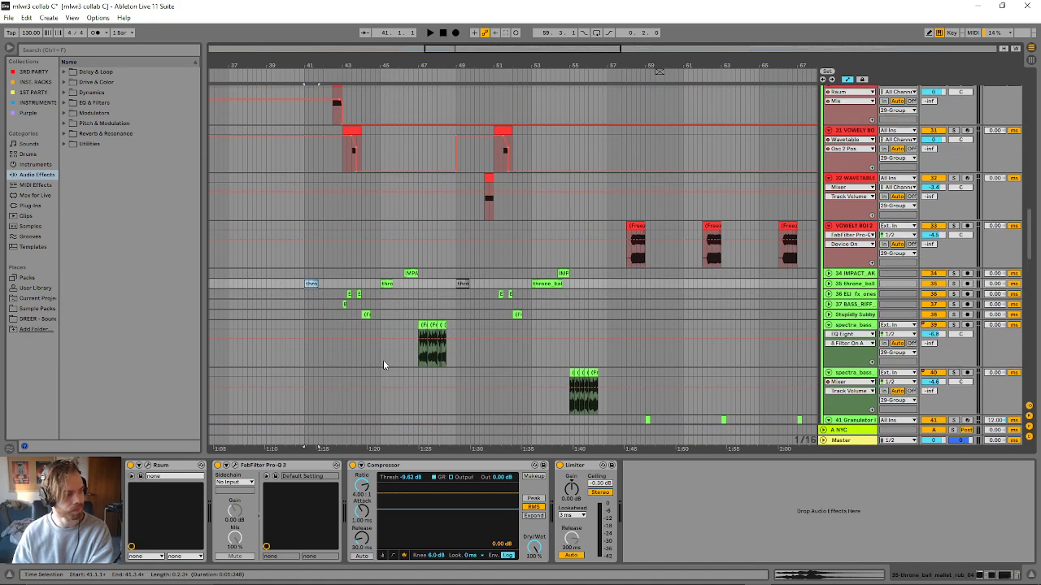
pyautogui.press('space')
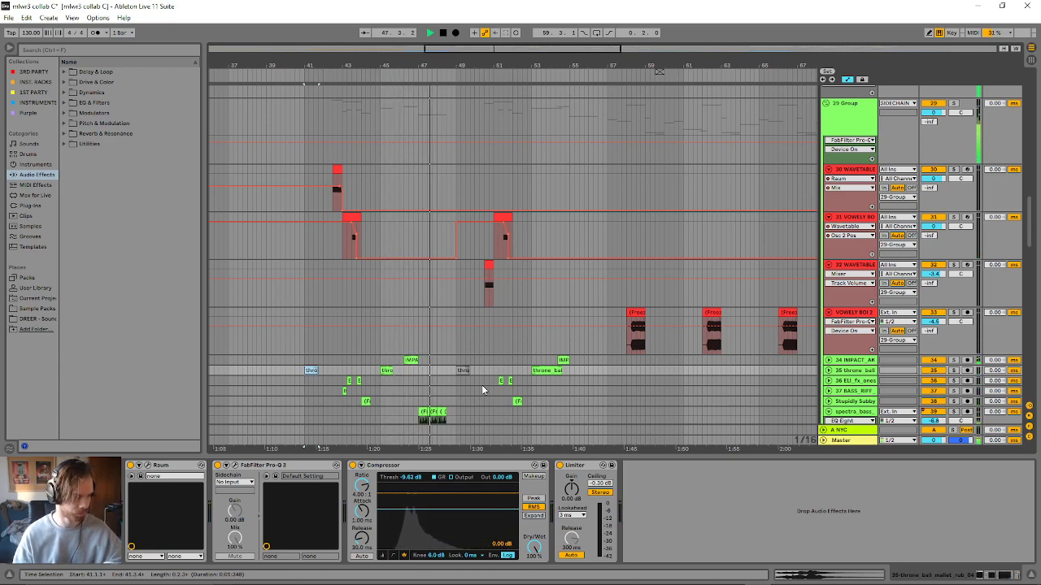
pyautogui.scroll(-3, 483, 385)
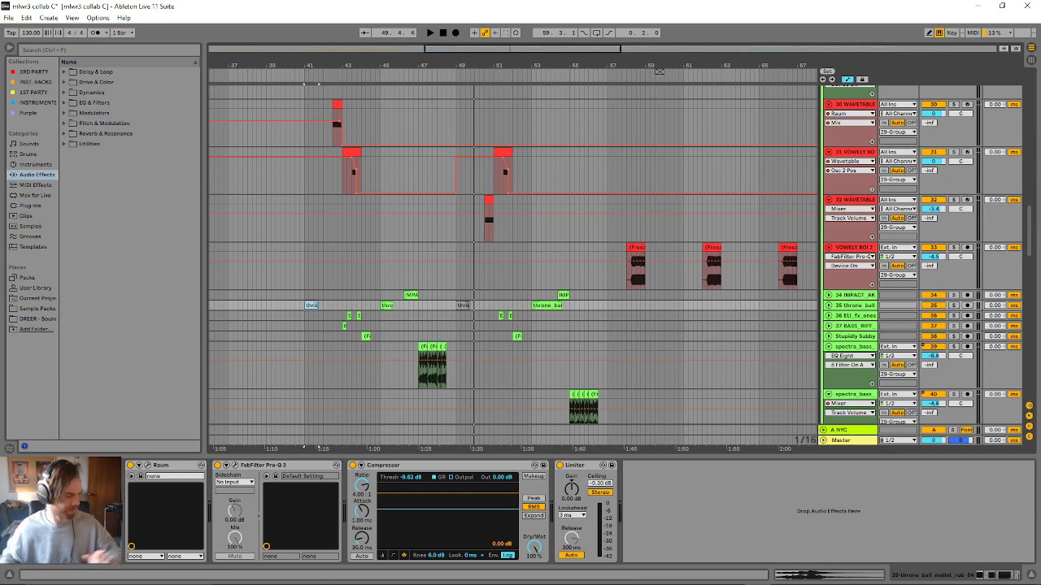
pyautogui.scroll(3, 421, 122)
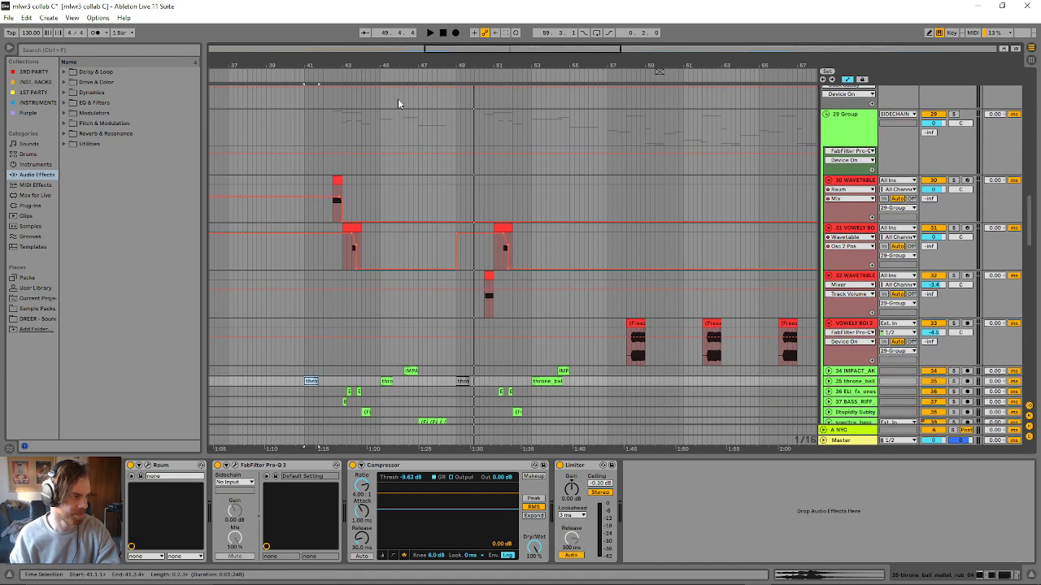
# - Zoom the arrangement to about bars 40 to 52 and replay the 30 WAVETABLE clip before bar 43
pyautogui.moveTo(465, 49); pyautogui.dragTo(467, 81)
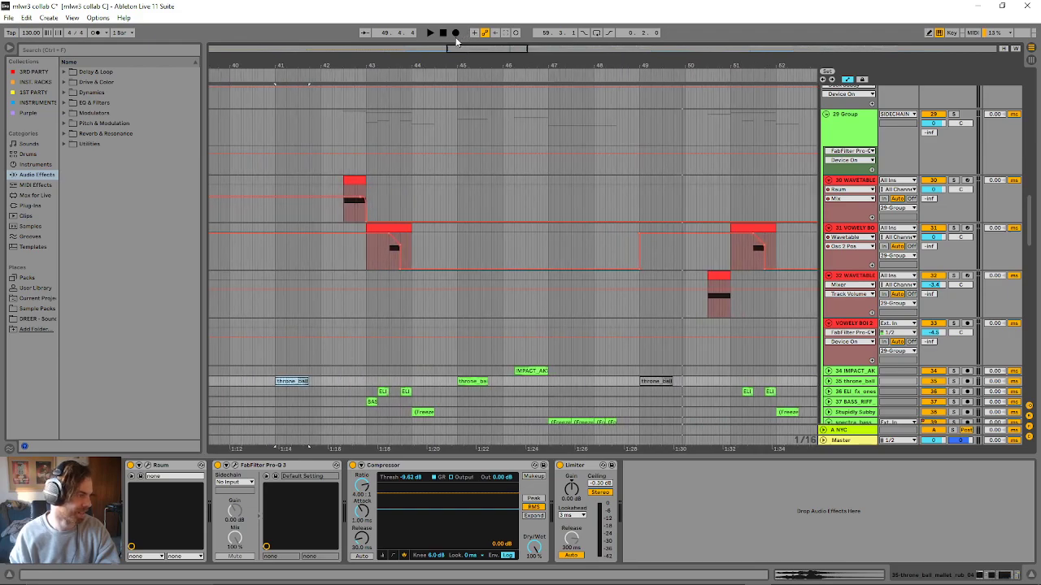
pyautogui.click(856, 181)
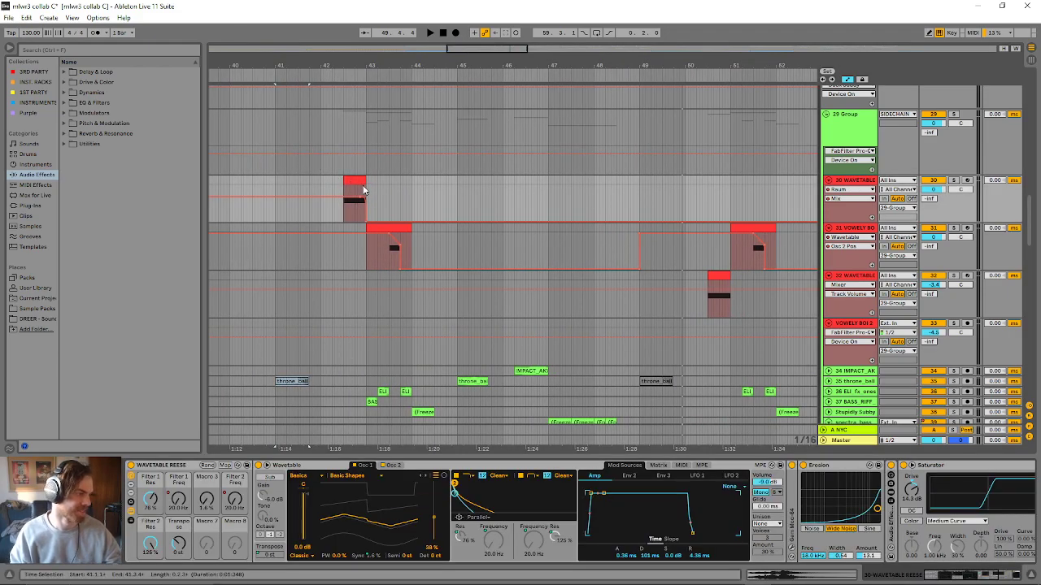
pyautogui.click(356, 181)
pyautogui.press('space')
pyautogui.press('space')
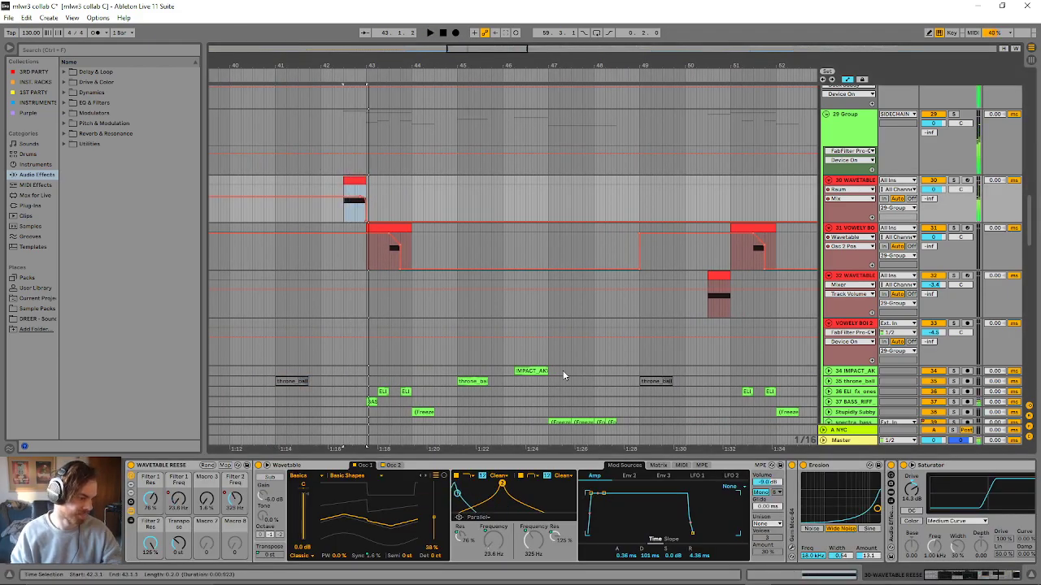
# - Fold the Wavetable device, unfold the Audio Effect Rack after Erosion, and audition its first chain in solo
pyautogui.click(434, 470)
pyautogui.doubleClick(432, 468)
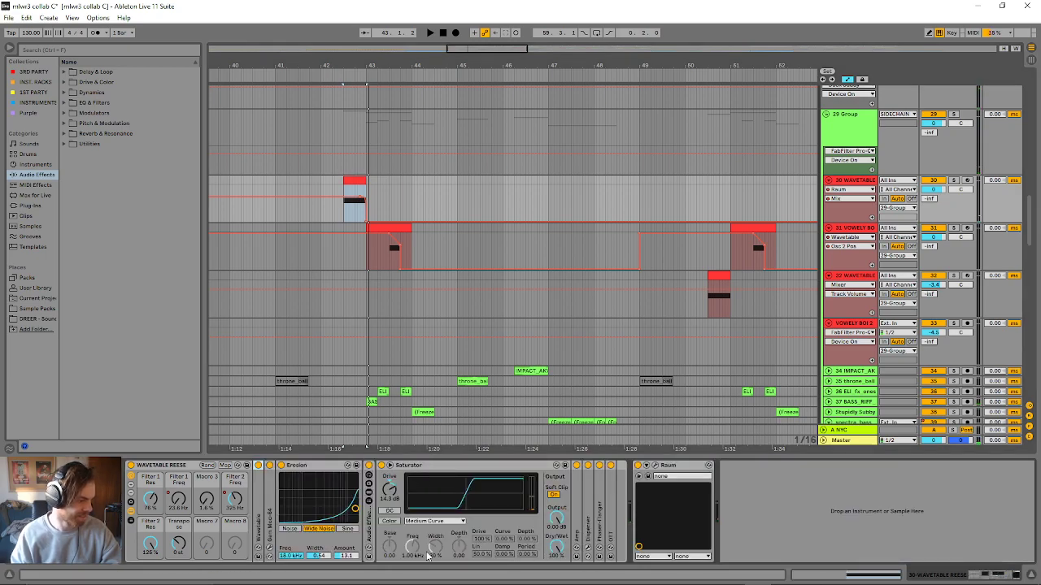
pyautogui.doubleClick(369, 533)
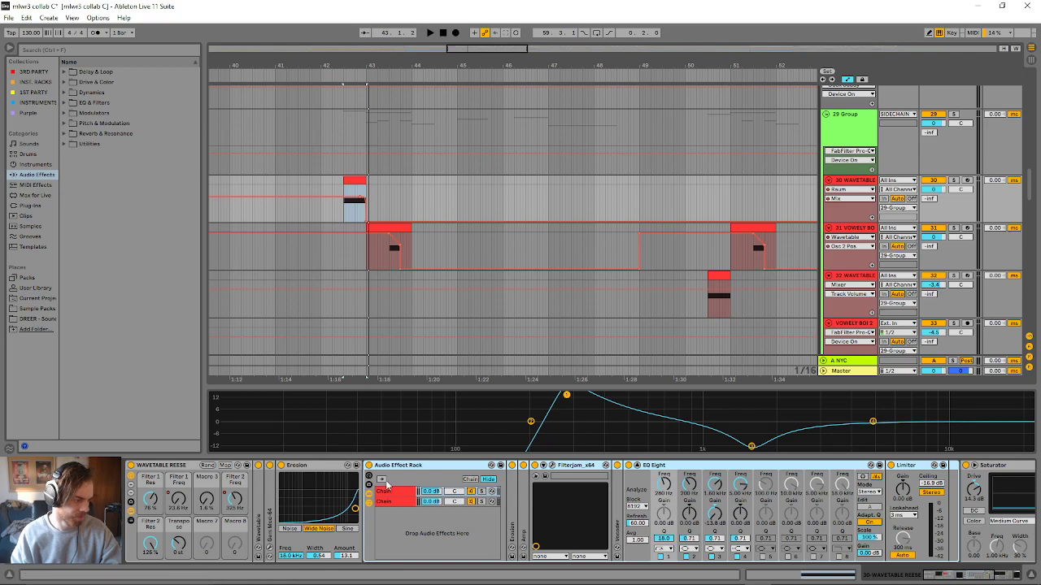
pyautogui.click(480, 492)
pyautogui.press('space')
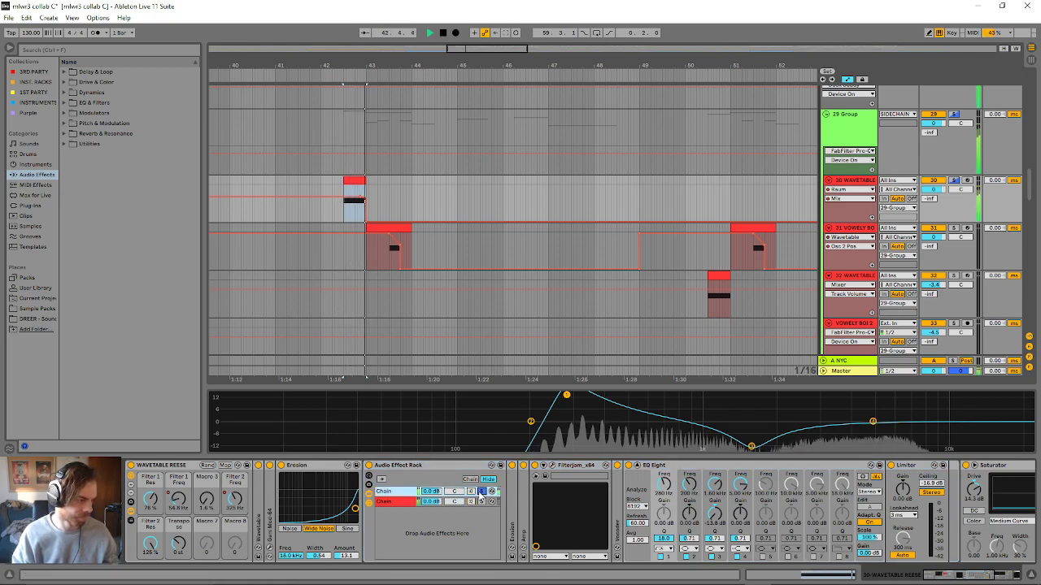
pyautogui.press('space')
pyautogui.click(480, 493)
# - Inspect the rack chain's Erosion and Vocoder, folding these along with Filterjam and EQ Eight
pyautogui.doubleClick(509, 505)
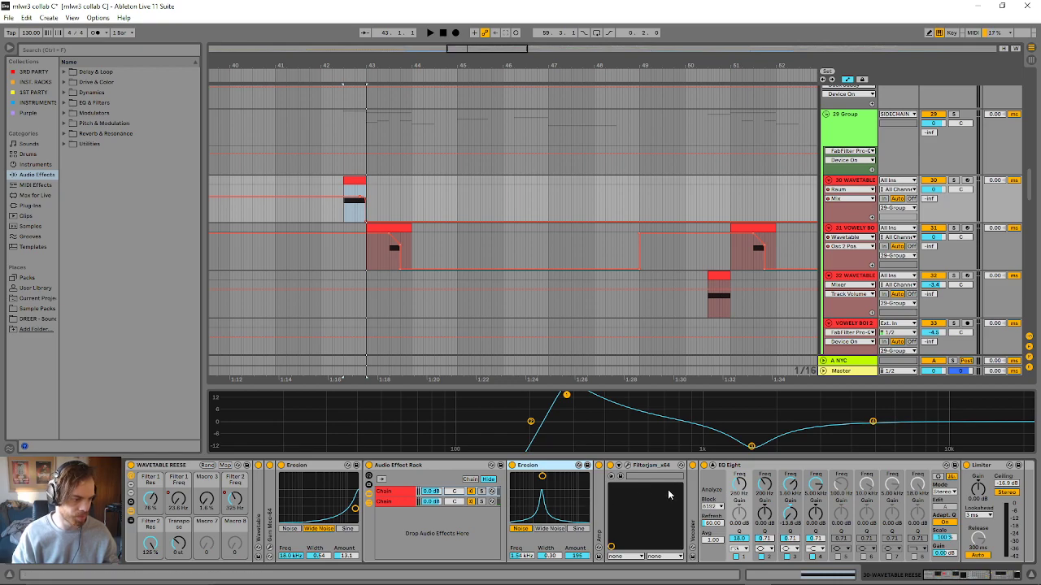
pyautogui.doubleClick(563, 466)
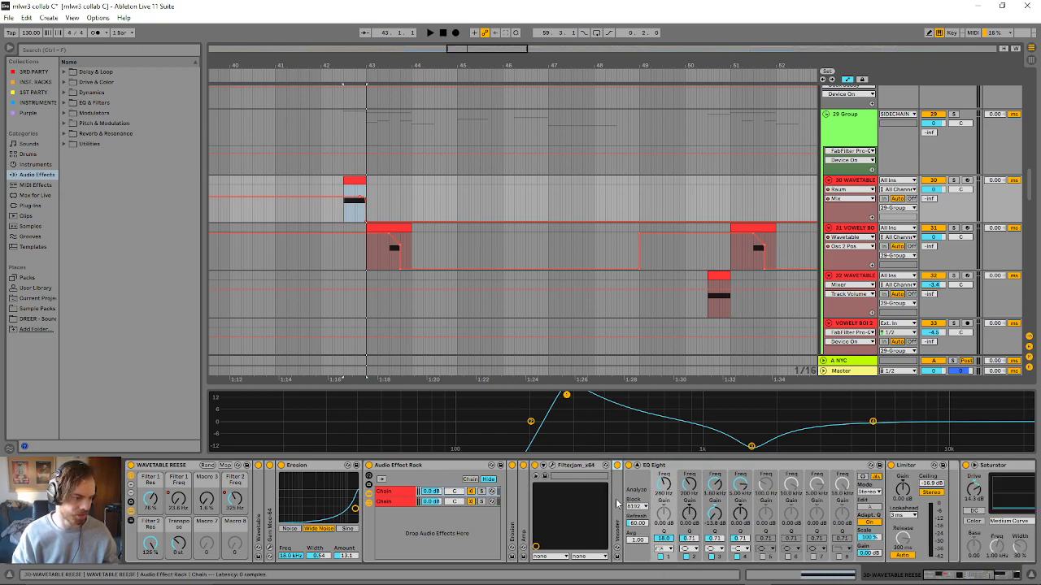
pyautogui.doubleClick(618, 497)
pyautogui.doubleClick(579, 466)
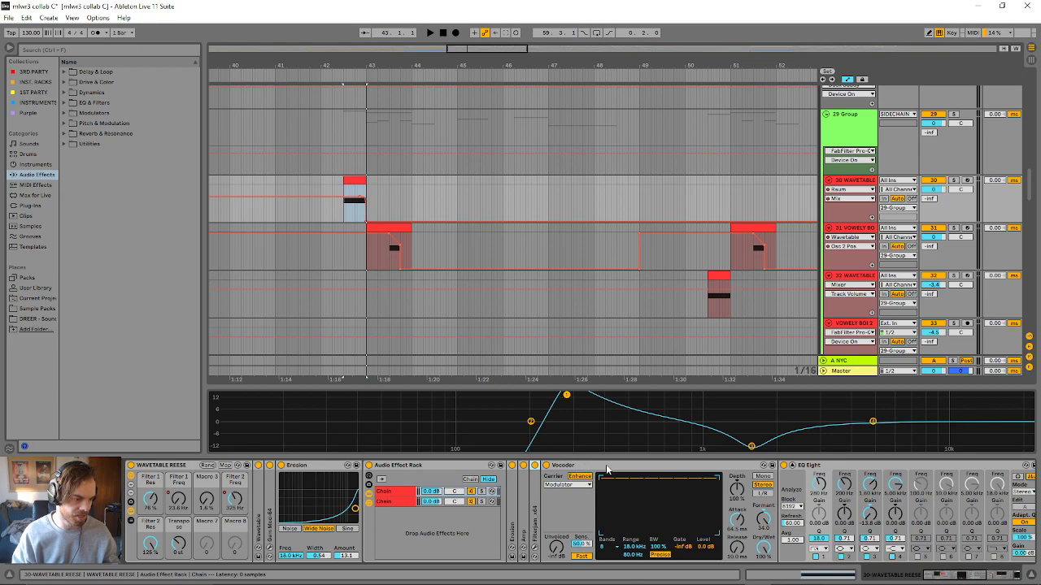
pyautogui.doubleClick(582, 466)
pyautogui.click(566, 466)
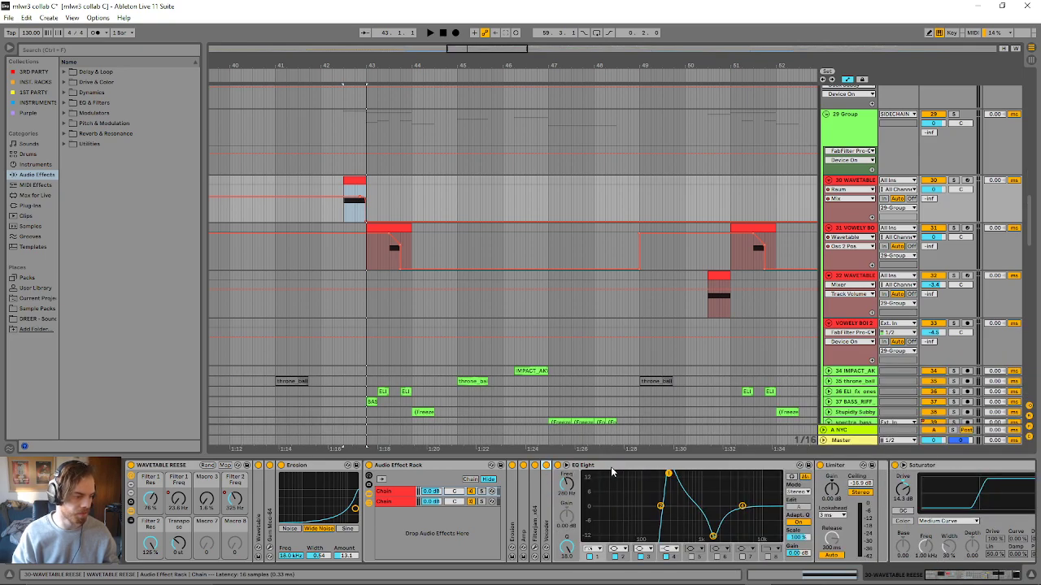
pyautogui.doubleClick(610, 466)
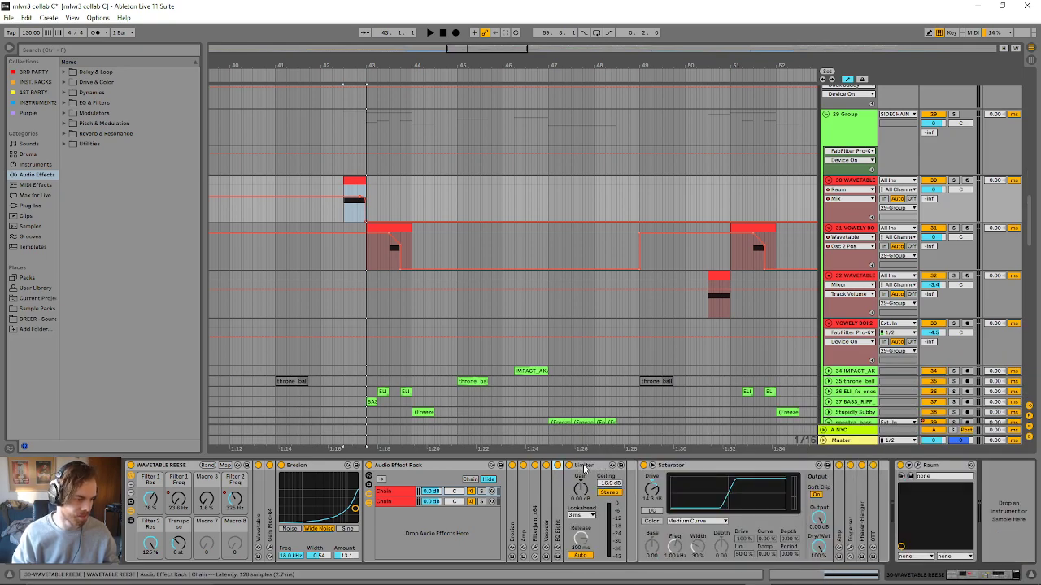
# - Replay the wavetable clip, and fold the Limiter and the whole Audio Effect Rack
pyautogui.press('space')
pyautogui.click(597, 470)
pyautogui.press('Delete')
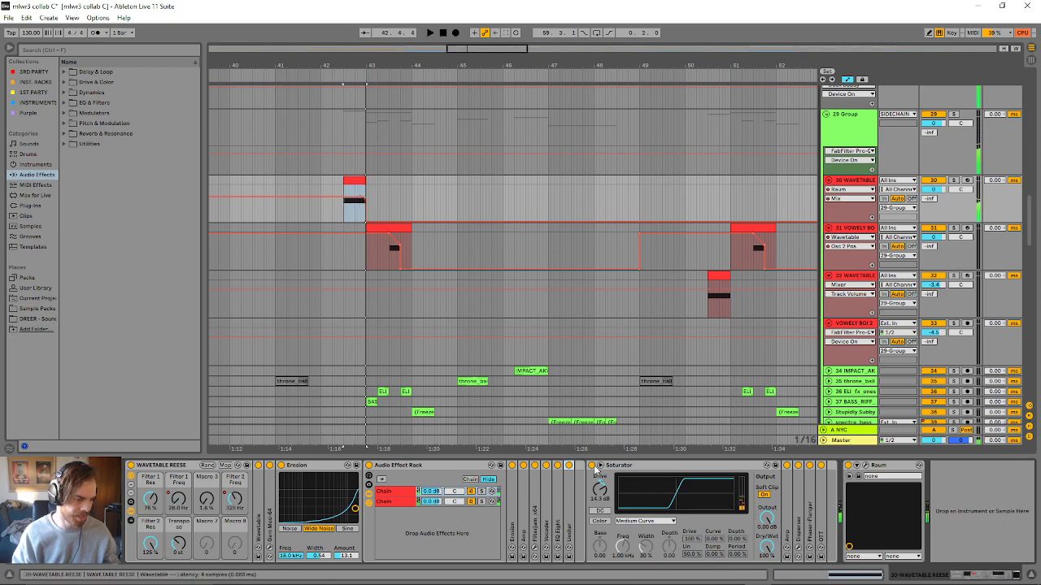
pyautogui.click(457, 468)
pyautogui.press('Delete')
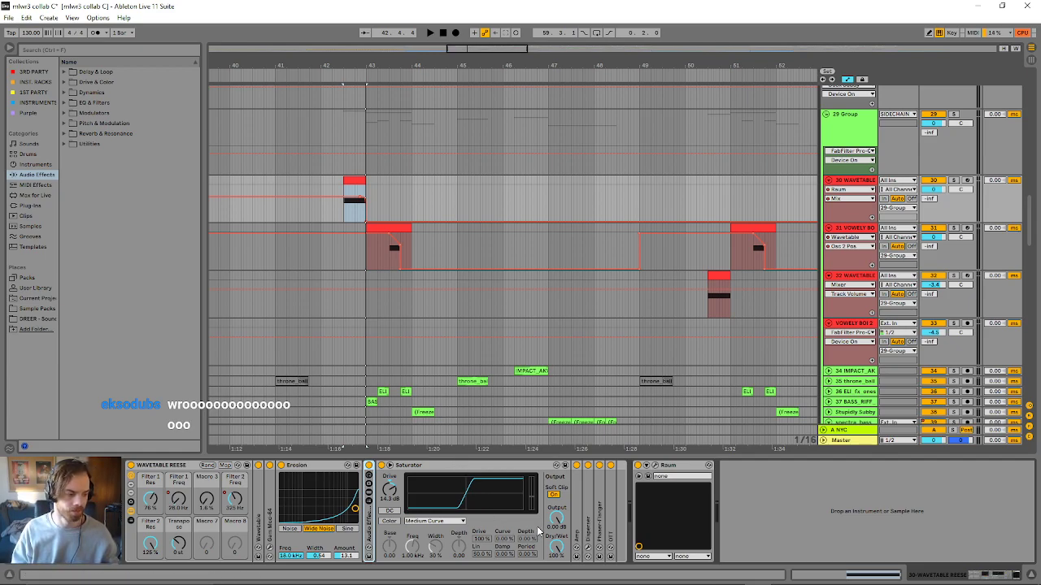
# - Inspect the Phaser-Flanger settings, fold that device again and unfold the Wavetable synth
pyautogui.doubleClick(600, 528)
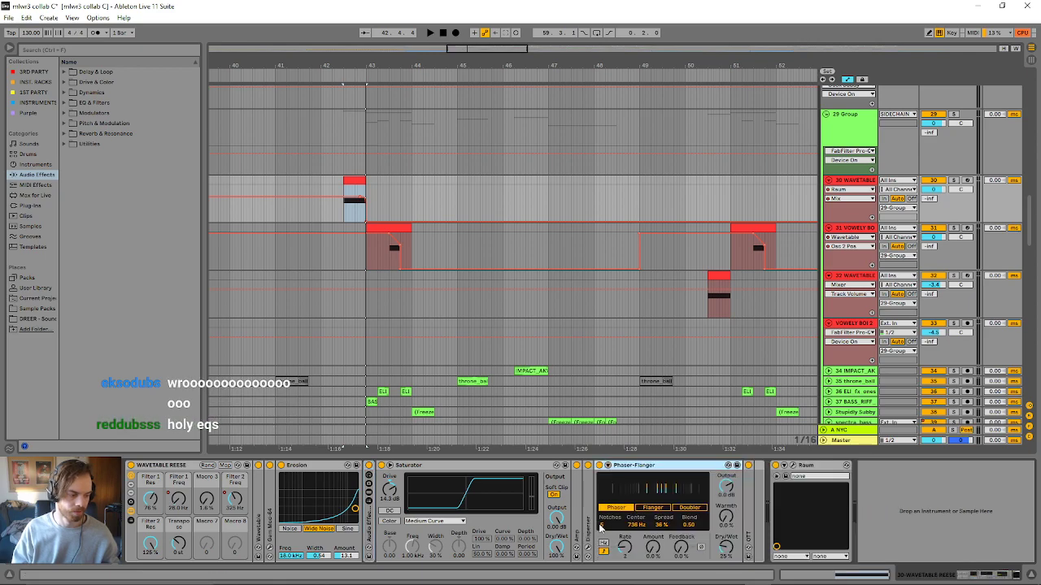
pyautogui.doubleClick(644, 466)
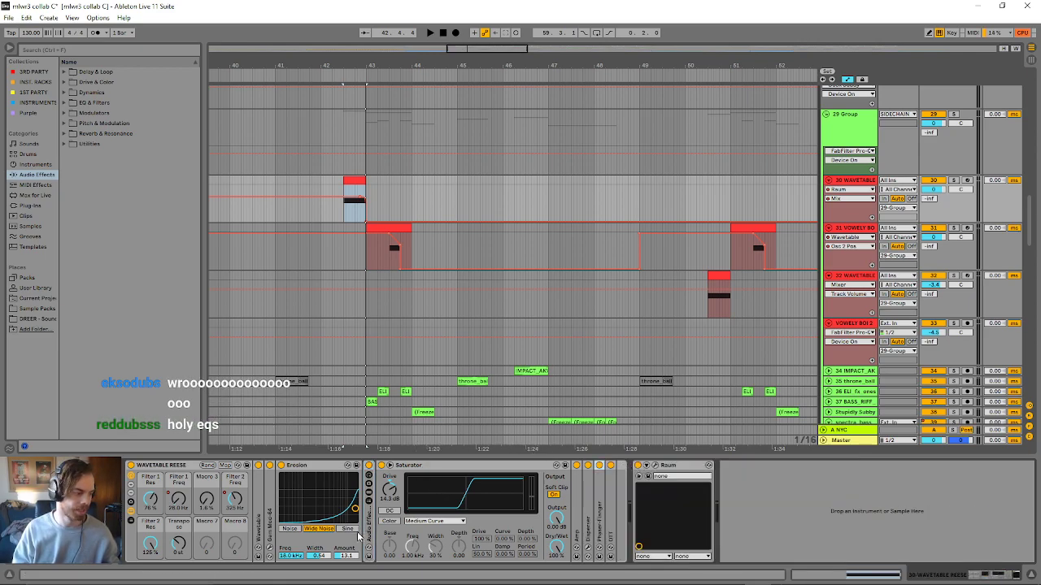
pyautogui.doubleClick(258, 534)
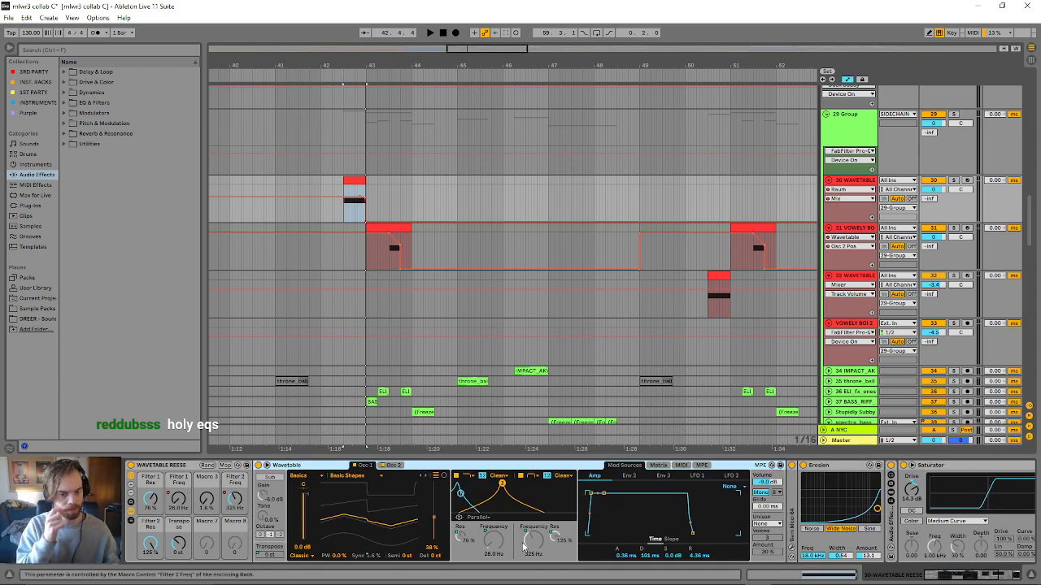
# - Play the wavetable clip and bring up the Osc 1 Pos and Filter 2 Freq automation on its track
pyautogui.press('space')
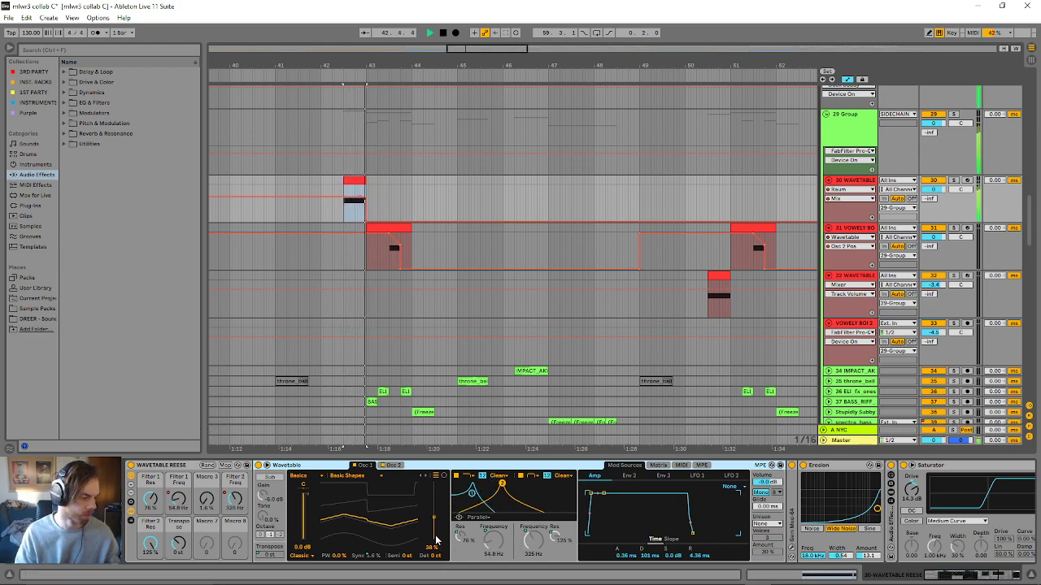
pyautogui.moveTo(433, 517); pyautogui.dragTo(434, 504)
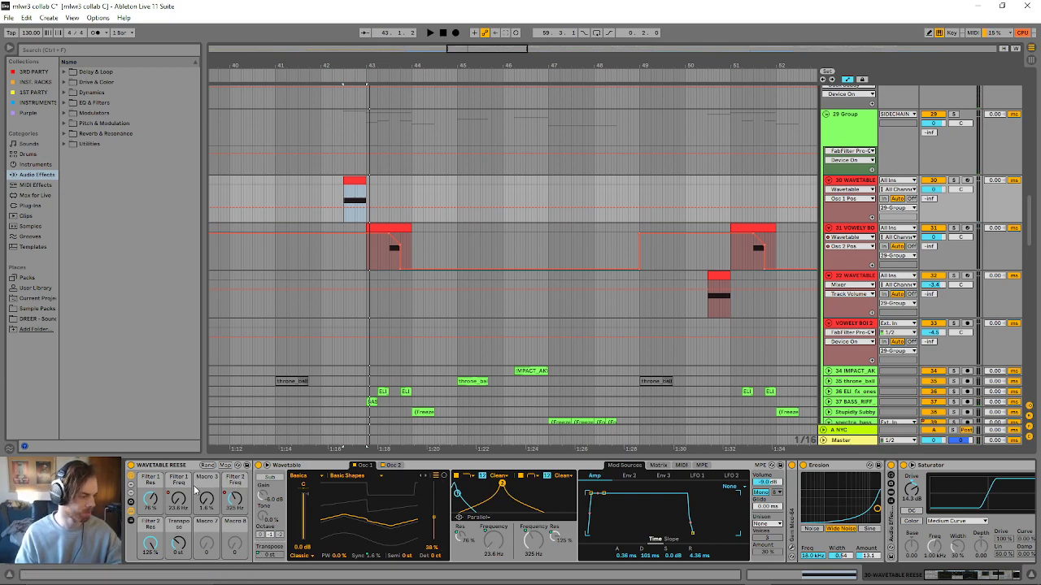
pyautogui.click(234, 504)
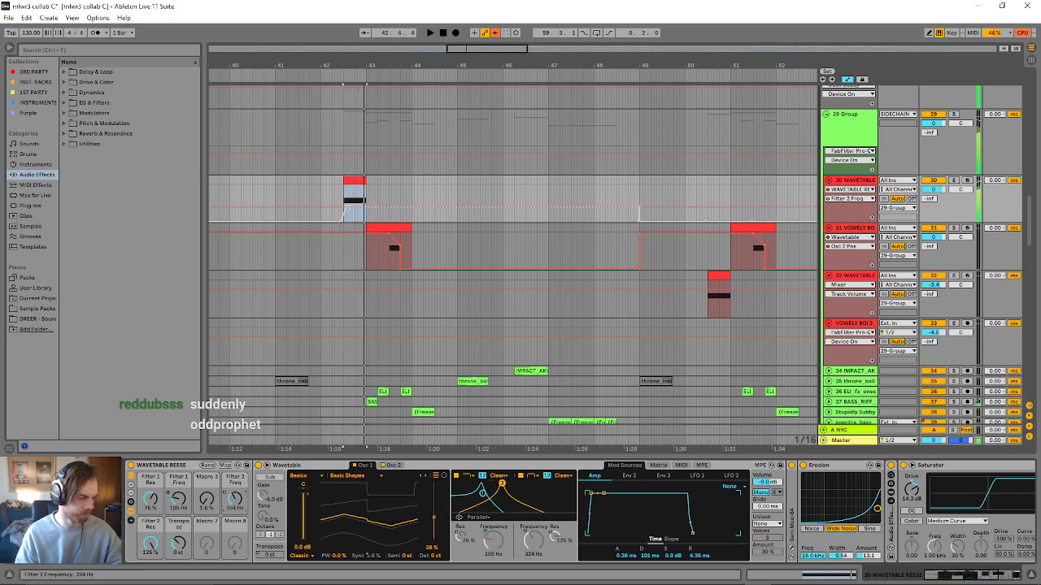
# - Stop playback, re-enable the overridden automation and fold the Wavetable synth in the WAVETABLE REESE rack
pyautogui.press('space')
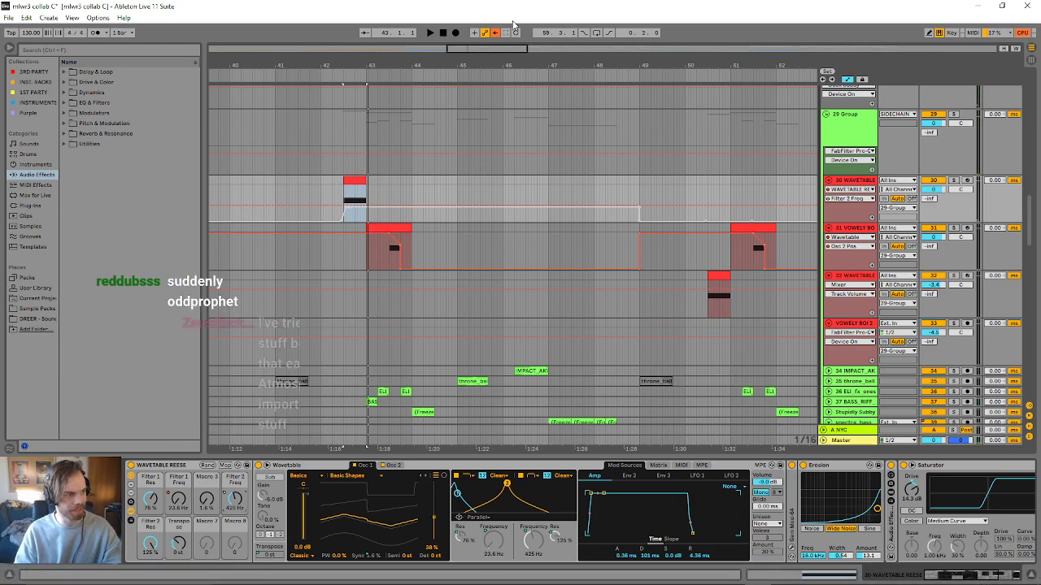
pyautogui.click(497, 32)
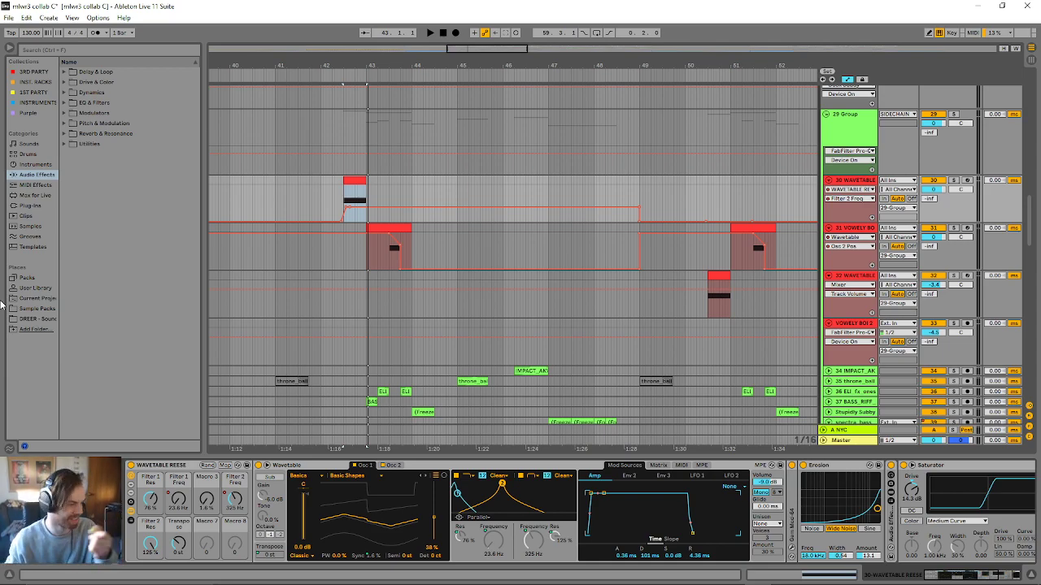
pyautogui.doubleClick(436, 466)
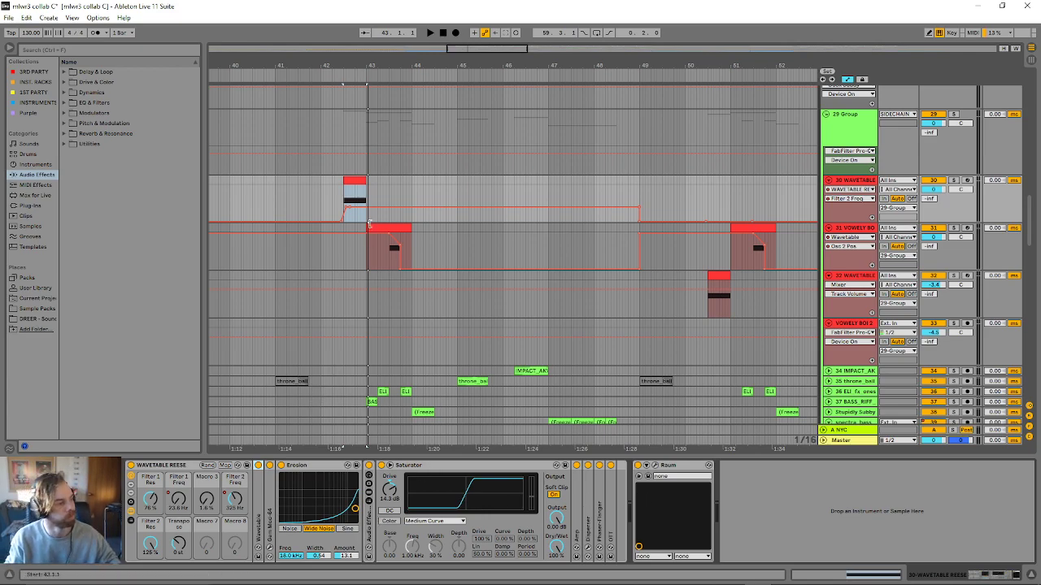
# - Play the VOWELY BOI clip at bar 43 and replay its second half from 43.3
pyautogui.press('space')
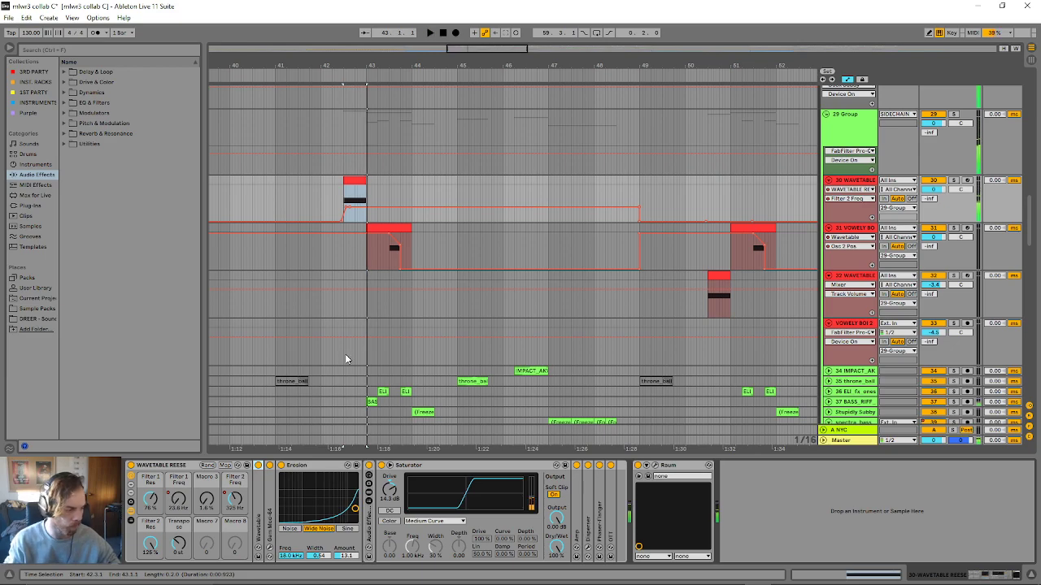
pyautogui.click(399, 237)
pyautogui.press('space')
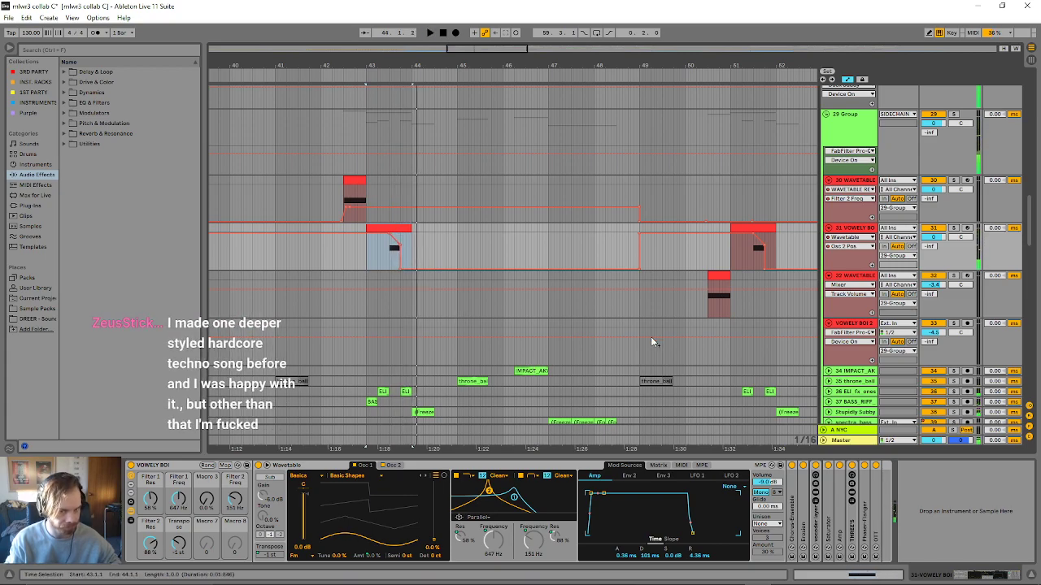
pyautogui.click(389, 259)
pyautogui.press('space')
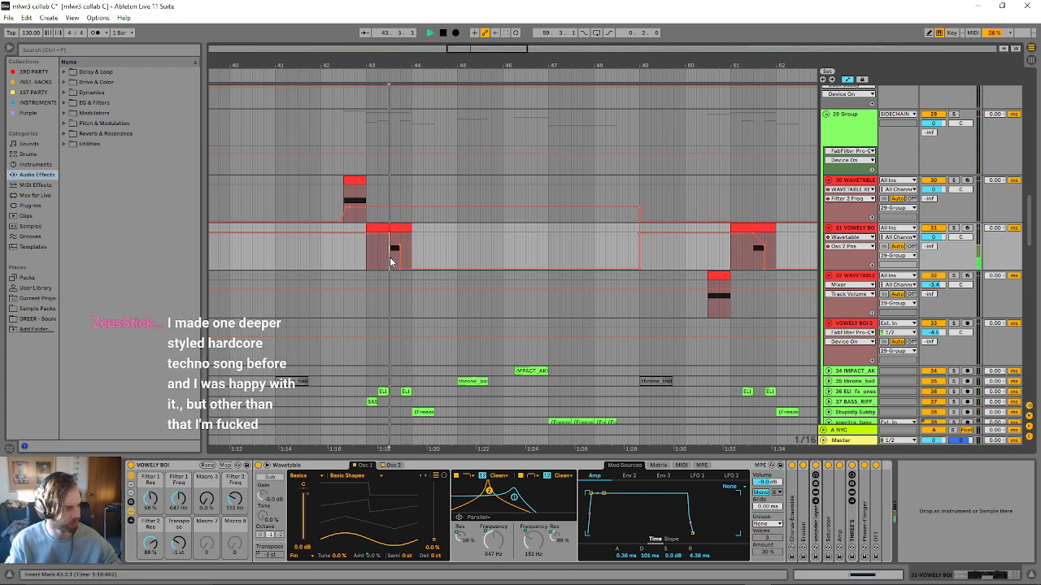
pyautogui.press('space')
pyautogui.press('space')
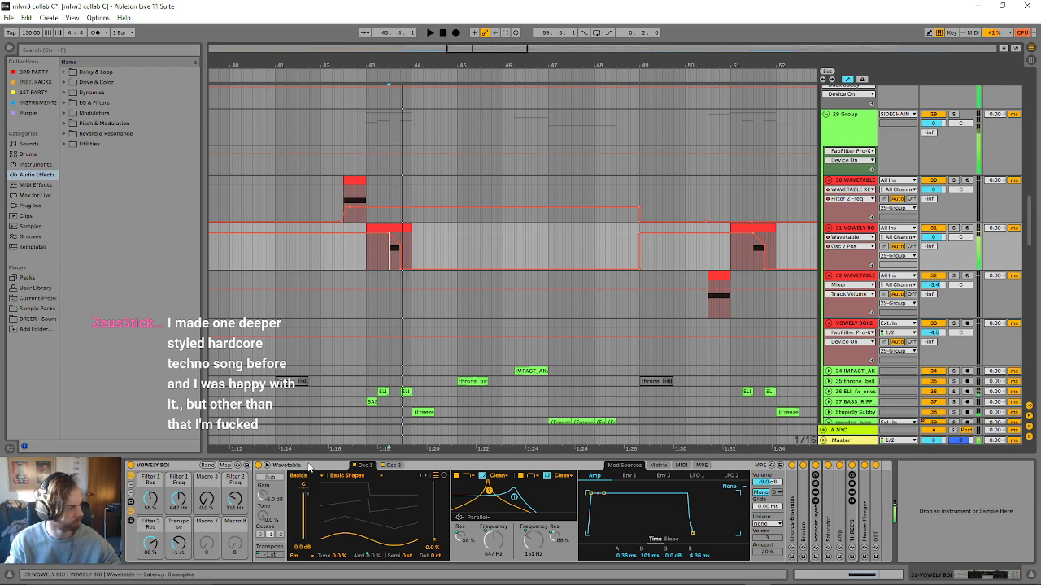
pyautogui.press('space')
pyautogui.press('space')
pyautogui.press('space')
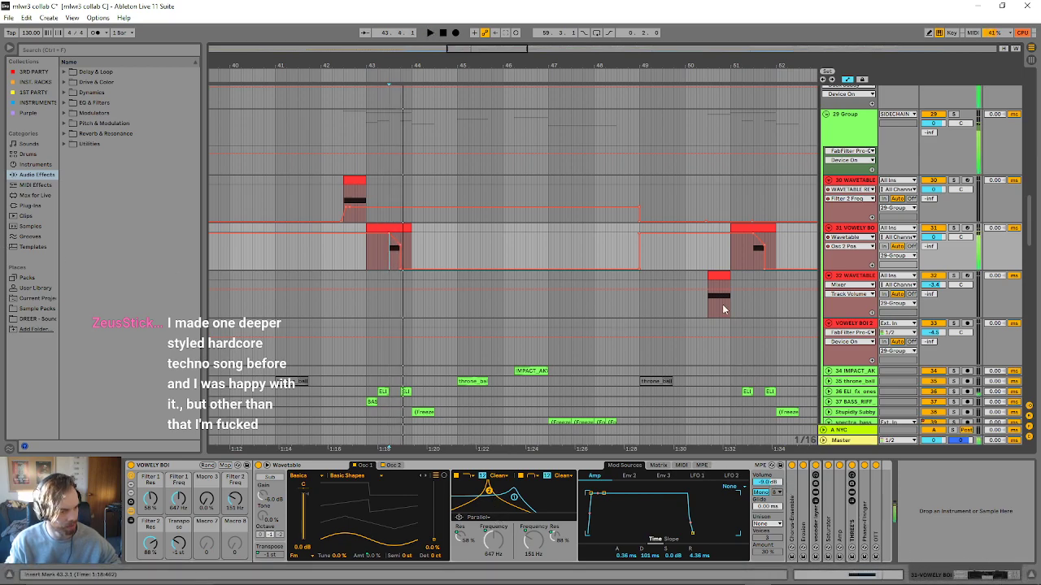
# - Play the track 32 WAVETABLE clip just before bar 51 and let the arrangement run on past it
pyautogui.click(715, 275)
pyautogui.press('space')
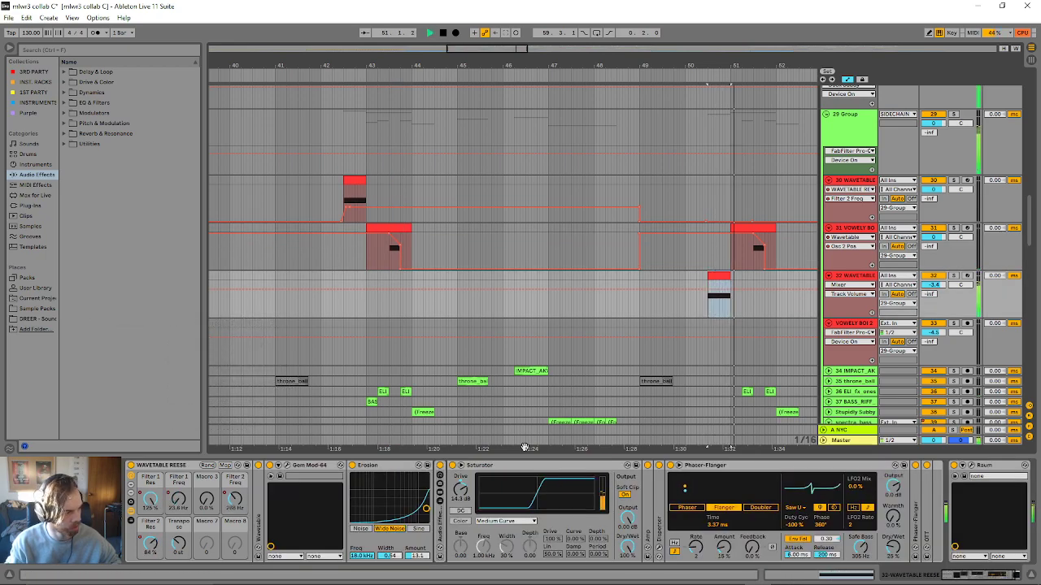
pyautogui.press('space')
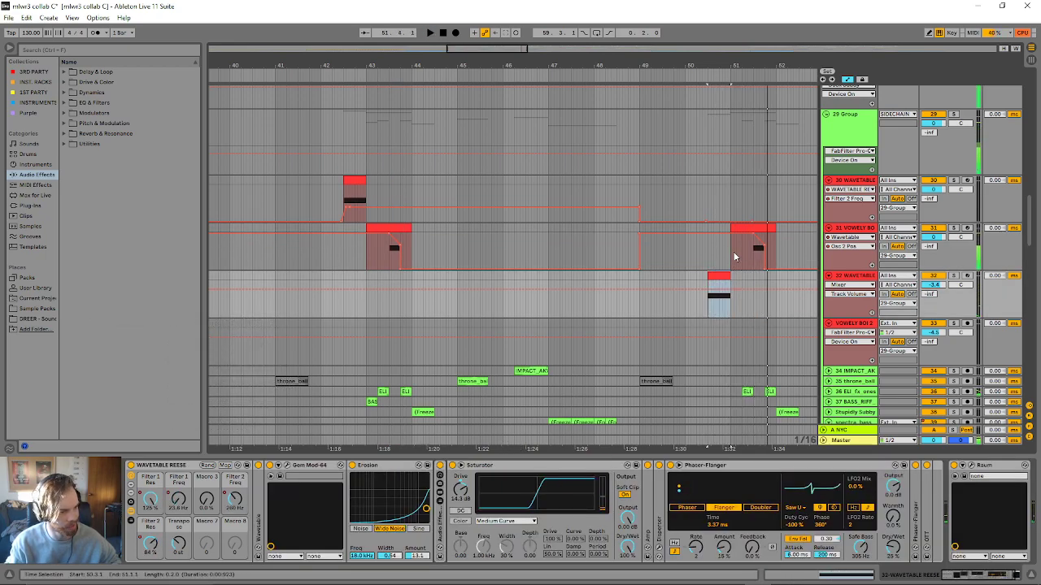
pyautogui.press('space')
pyautogui.scroll(-2, 736, 375)
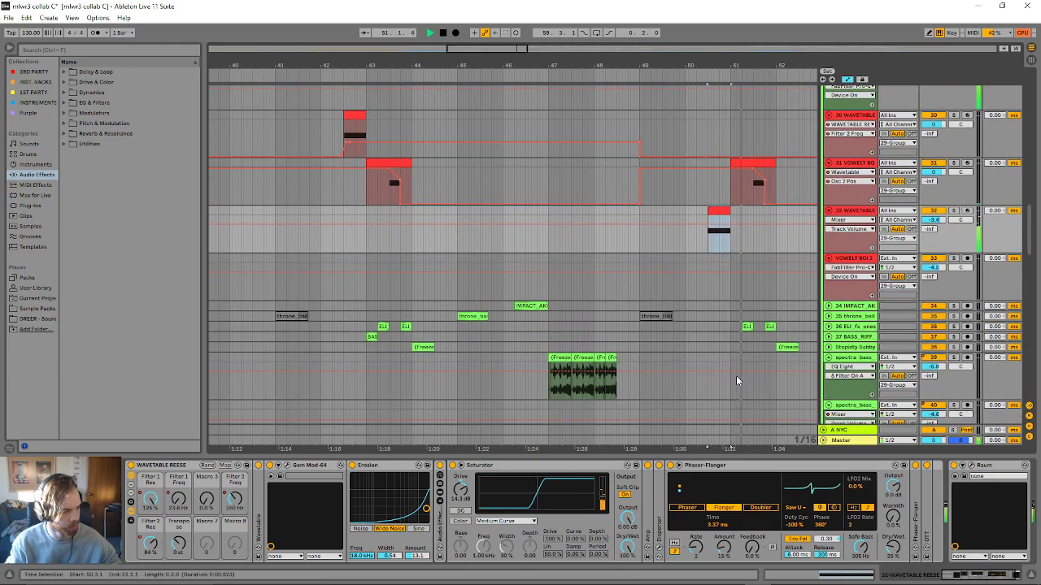
pyautogui.moveTo(606, 72); pyautogui.dragTo(677, 71)
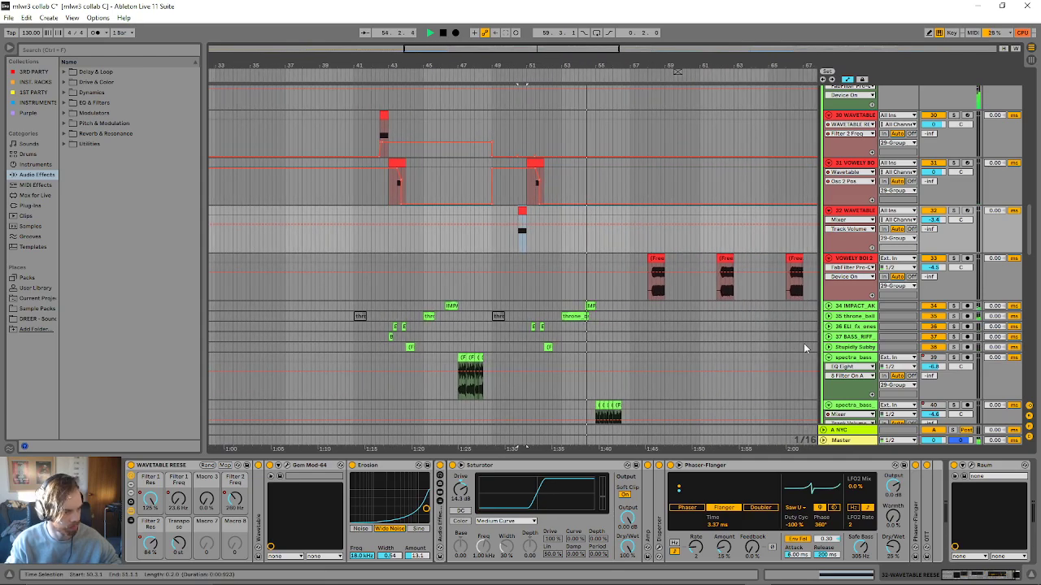
# - Unfold the throne_bell track, audition its clips at bars 53 and 45 in solo, and highlight the range around them
pyautogui.click(827, 317)
pyautogui.press('space')
pyautogui.click(575, 316)
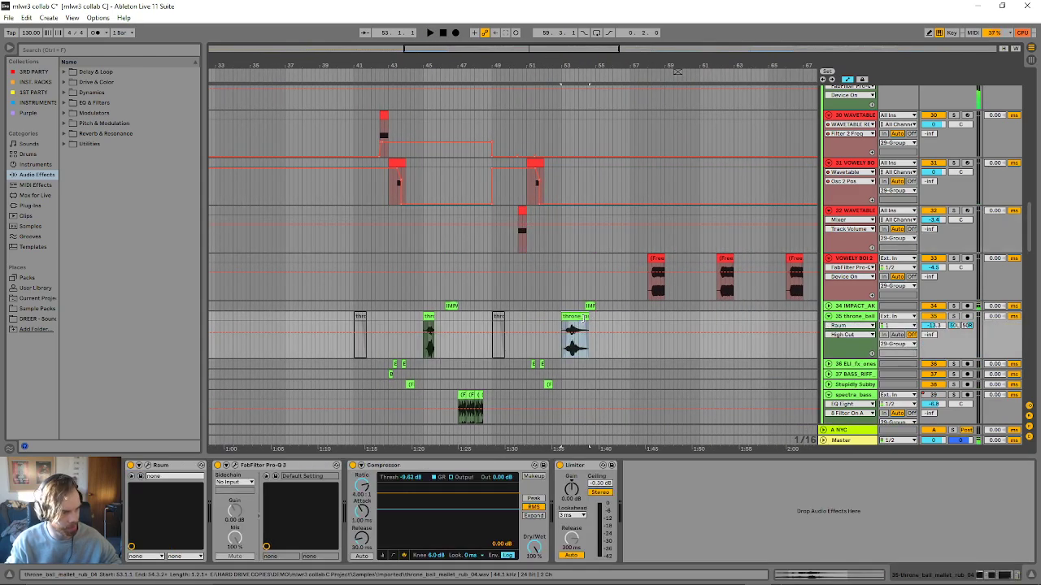
pyautogui.press('space')
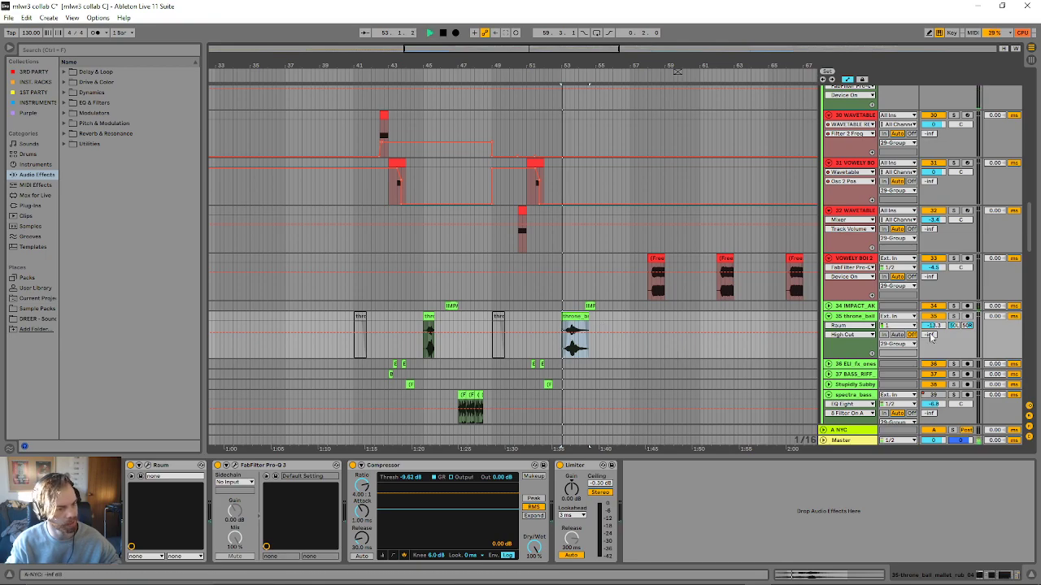
pyautogui.click(954, 315)
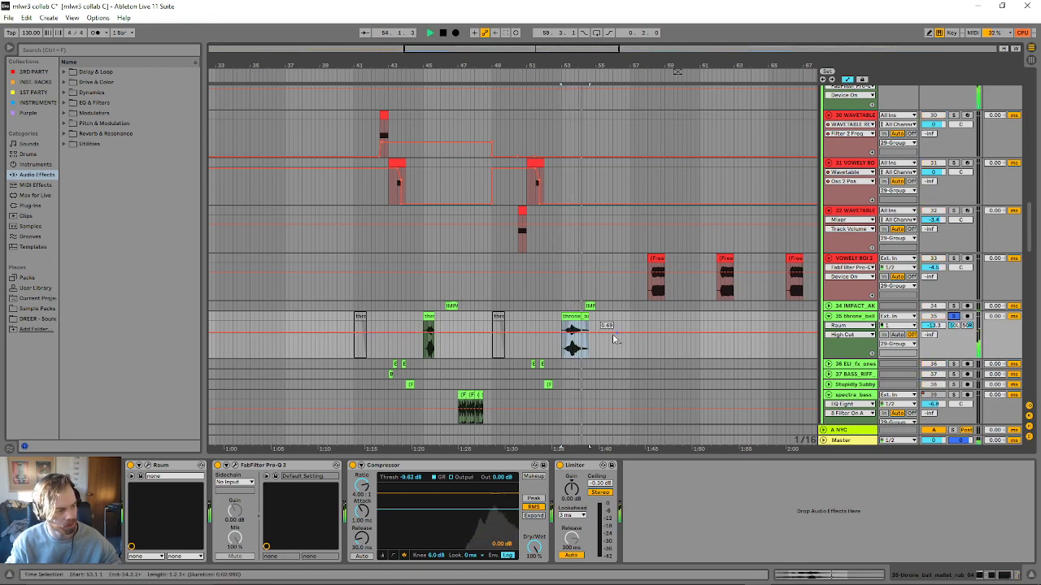
pyautogui.click(429, 334)
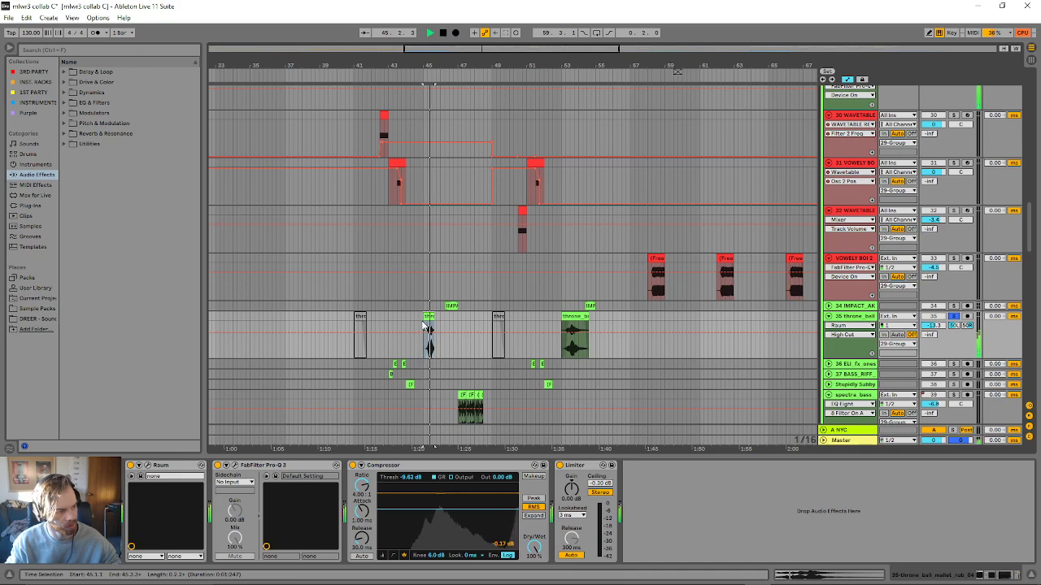
pyautogui.press('space')
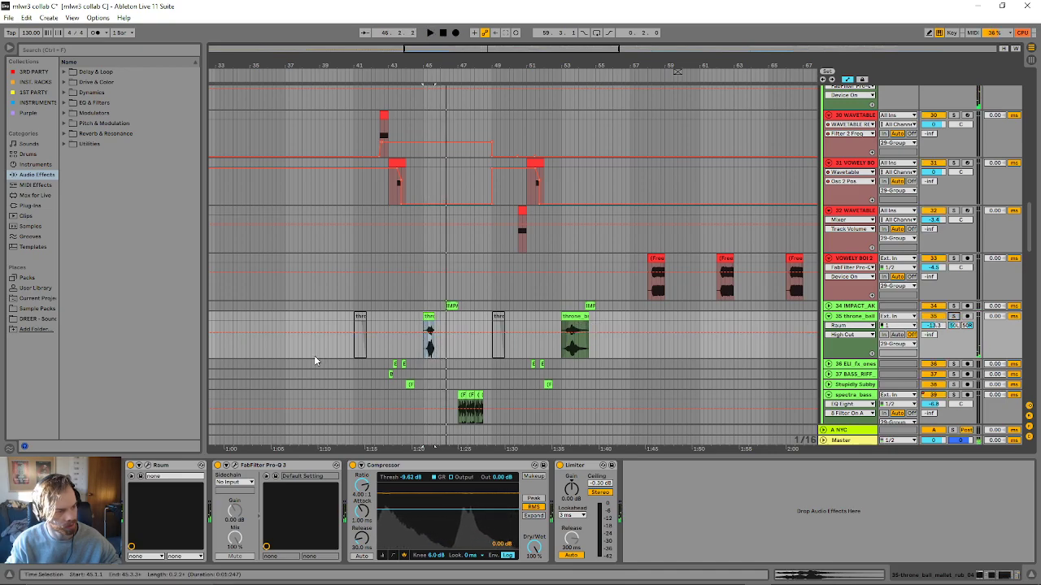
pyautogui.moveTo(408, 323); pyautogui.dragTo(596, 339)
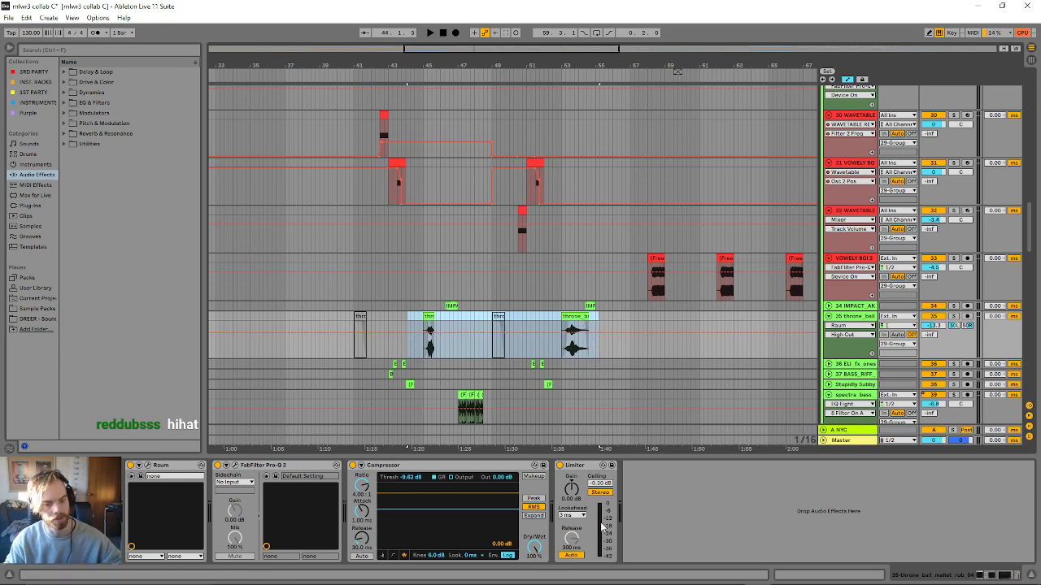
# - Play the arrangement from just before bar 53 to hear the throne_bell clip in context
pyautogui.scroll(2, 589, 285)
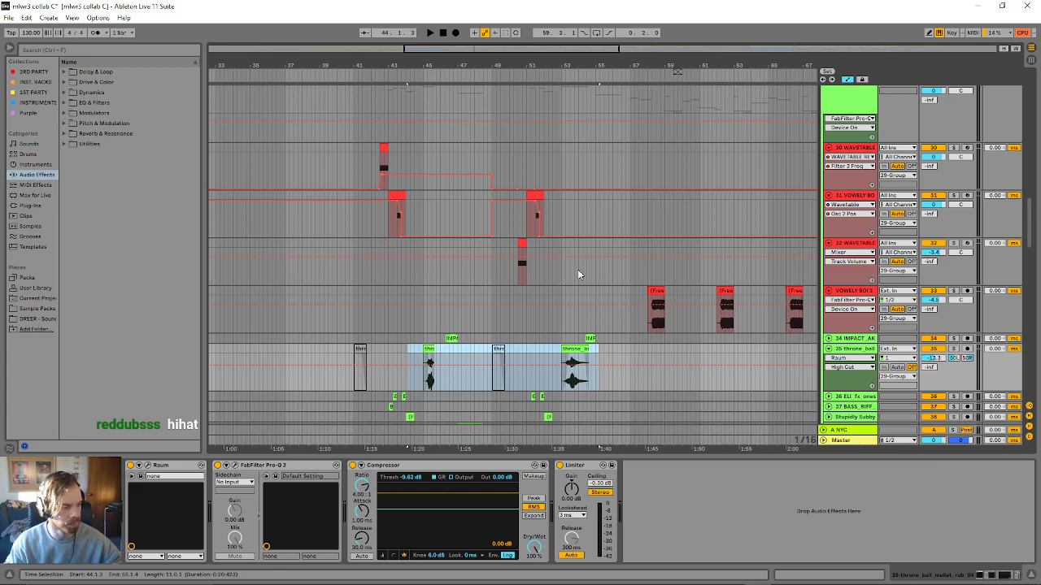
pyautogui.scroll(-3, 582, 291)
pyautogui.scroll(-3, 574, 293)
pyautogui.scroll(7, 574, 297)
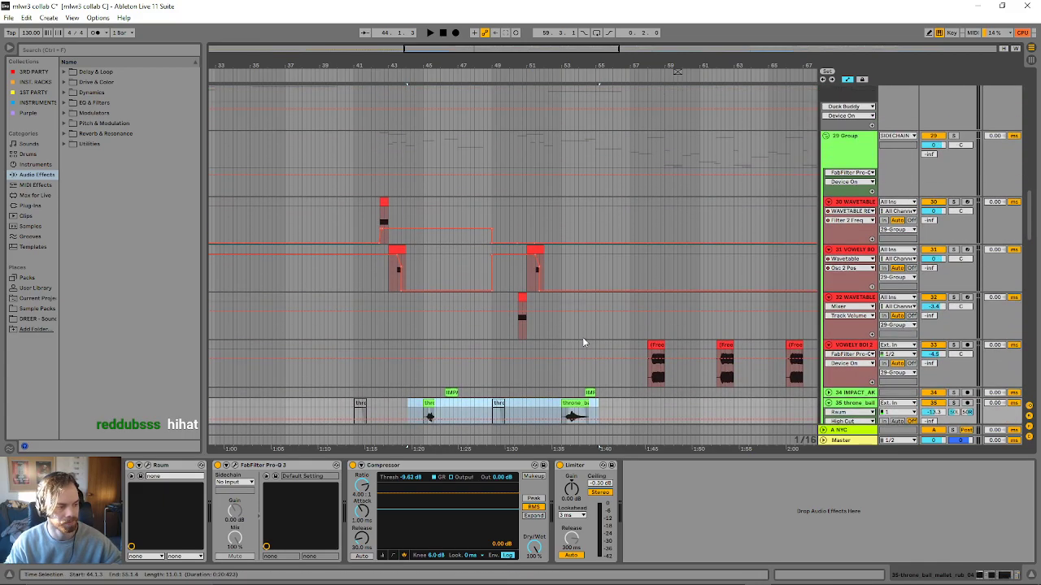
pyautogui.click(598, 352)
pyautogui.scroll(-5, 597, 347)
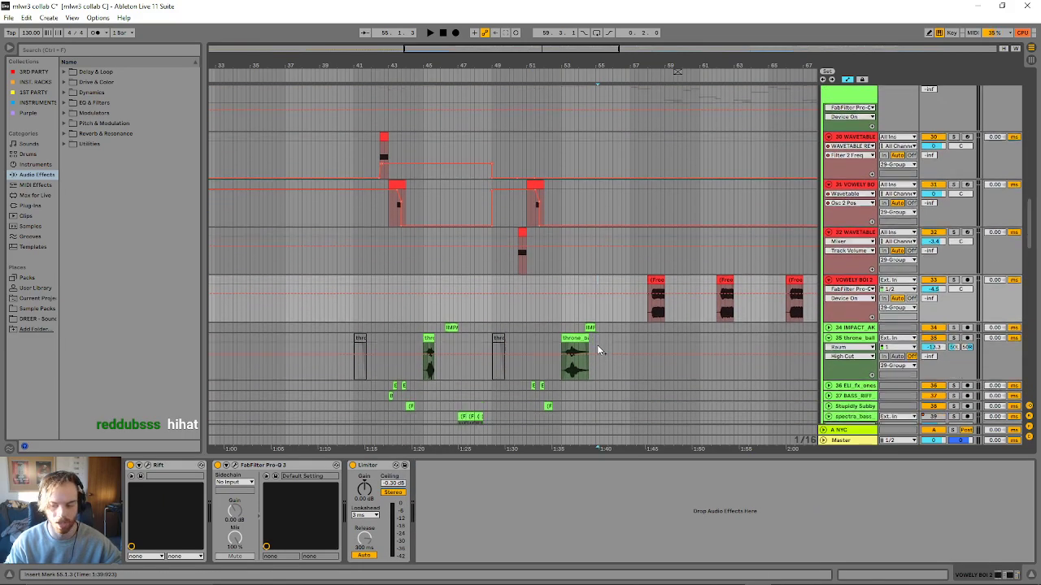
pyautogui.scroll(4, 565, 344)
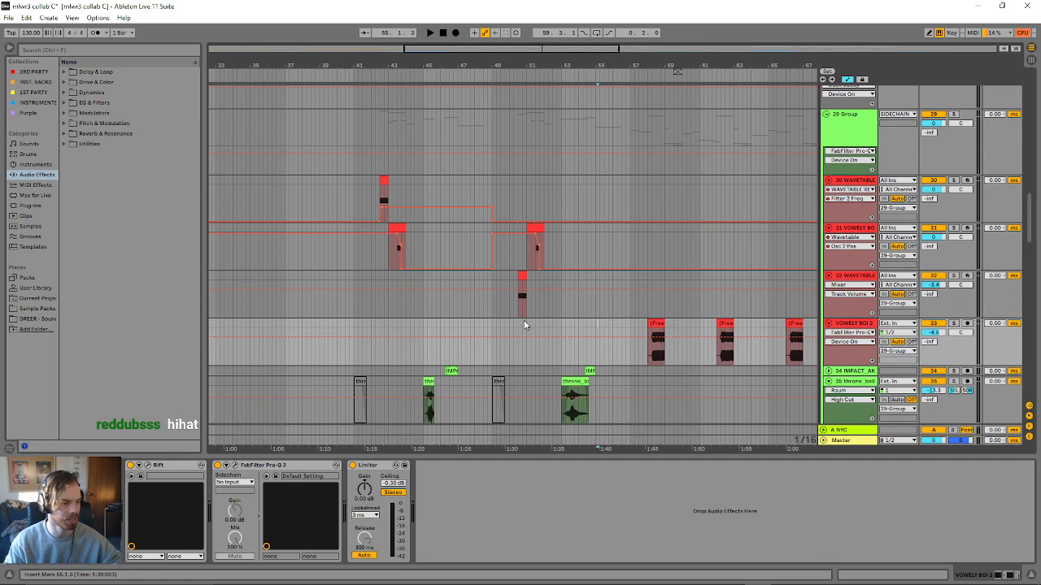
pyautogui.press('space')
pyautogui.scroll(-2, 555, 347)
pyautogui.scroll(5, 550, 348)
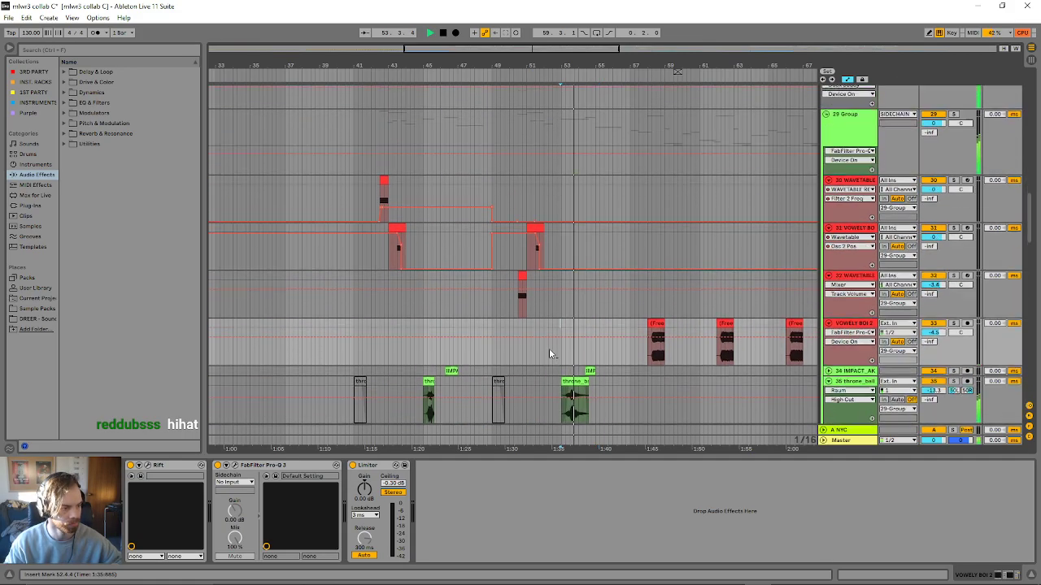
pyautogui.scroll(8, 543, 350)
pyautogui.press('space')
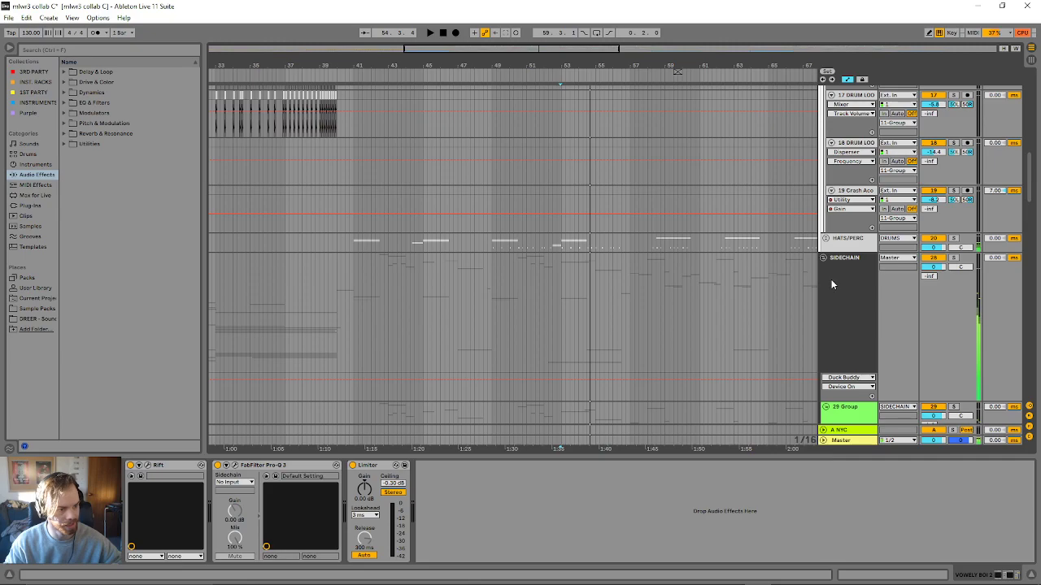
# - Unfold the HATS/PERC group and look through its cymbal, percussion and drum loop tracks
pyautogui.click(825, 239)
pyautogui.scroll(-6, 738, 290)
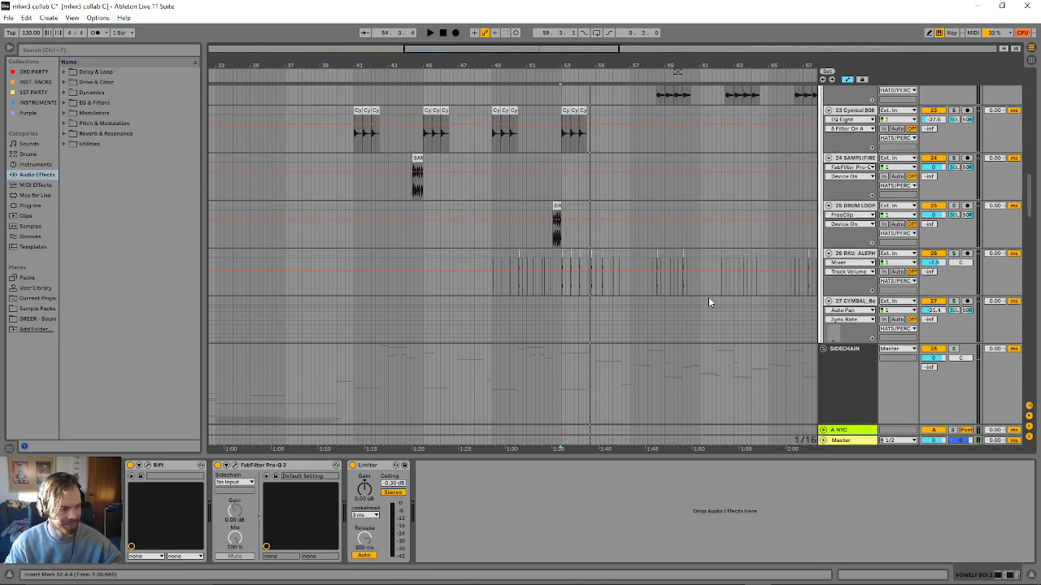
pyautogui.scroll(2, 491, 272)
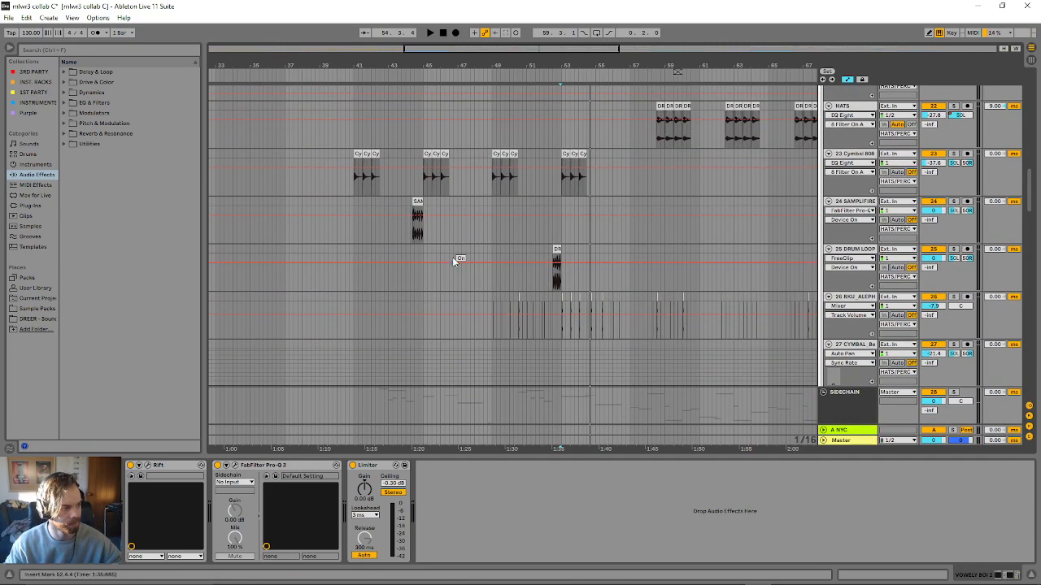
# - Set the arrangement grid to 8 bars and select bars 41 to 49 on the track 25 DRUM LOOP
pyautogui.rightClick(485, 244)
pyautogui.click(509, 373)
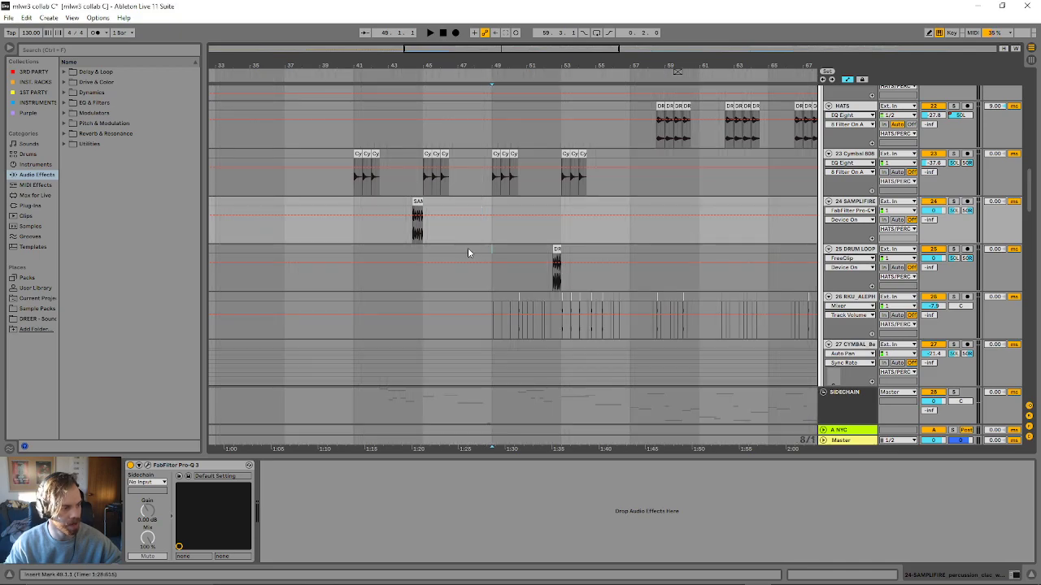
pyautogui.moveTo(468, 252); pyautogui.dragTo(356, 274)
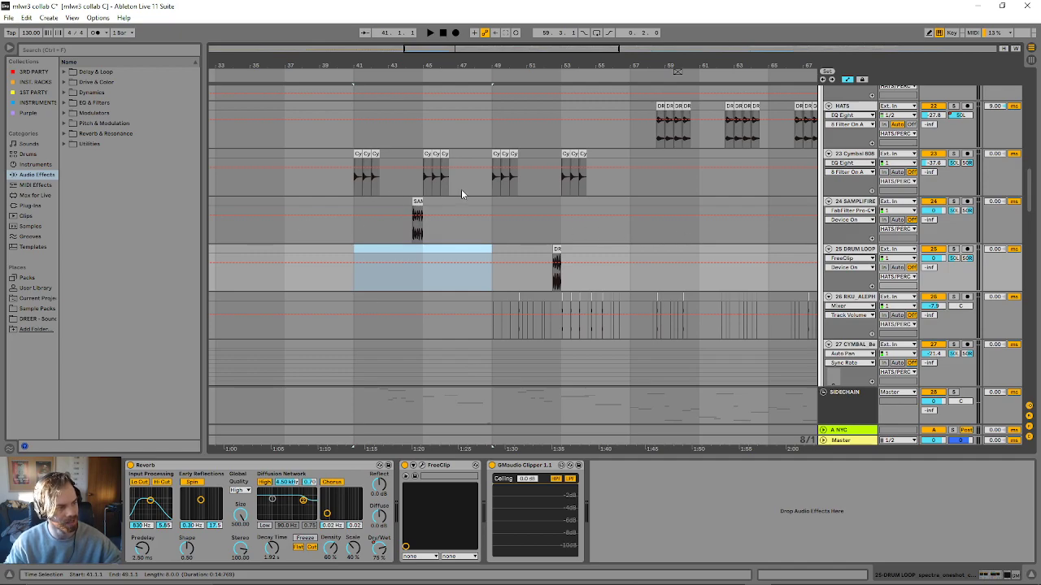
# - Play the SAMPLIFIRE percussion fill before bar 45 and the DRUM LOOP fill before bar 53
pyautogui.click(417, 201)
pyautogui.press('space')
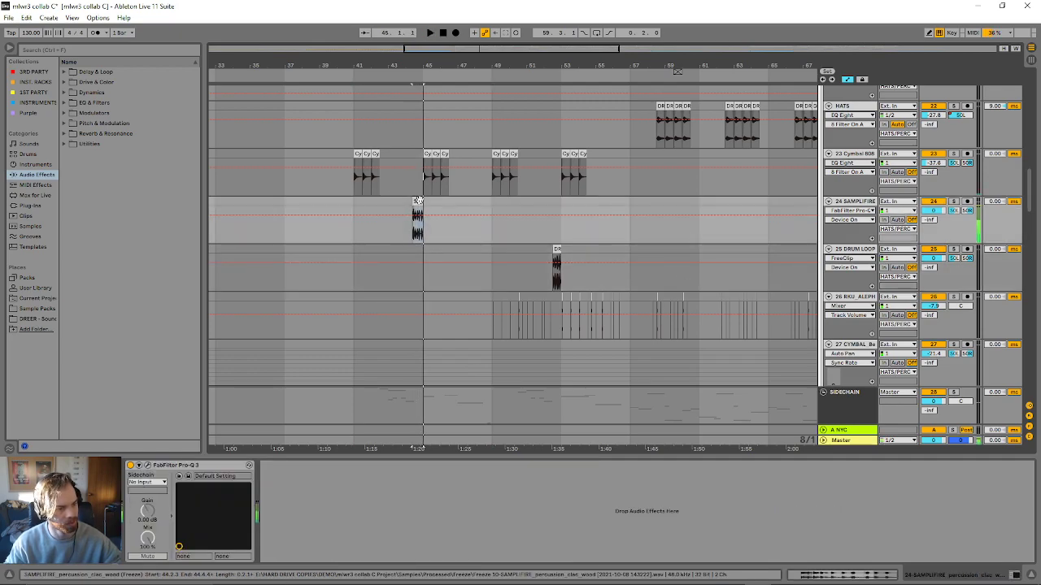
pyautogui.click(555, 249)
pyautogui.press('space')
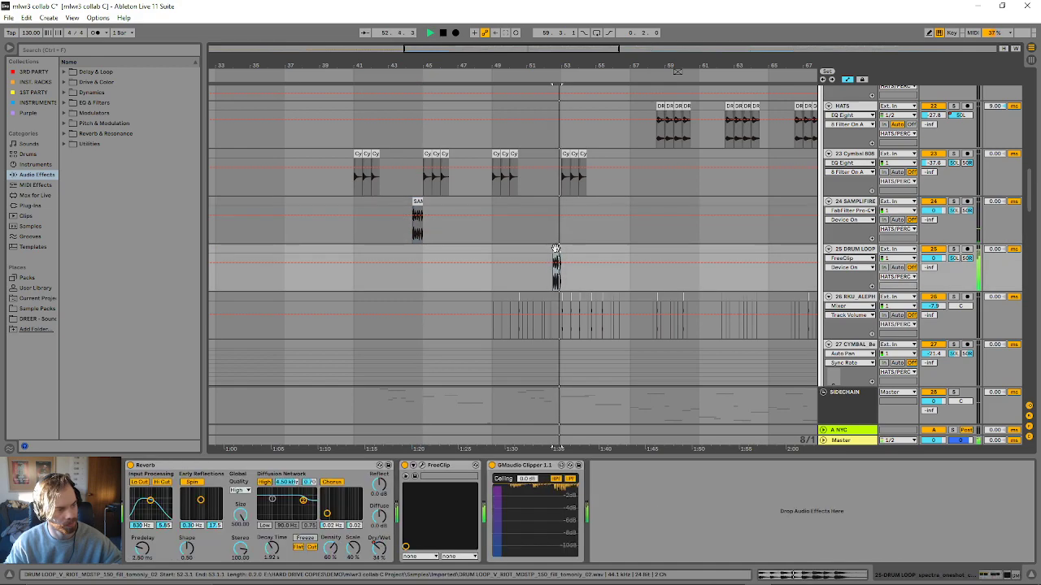
pyautogui.press('space')
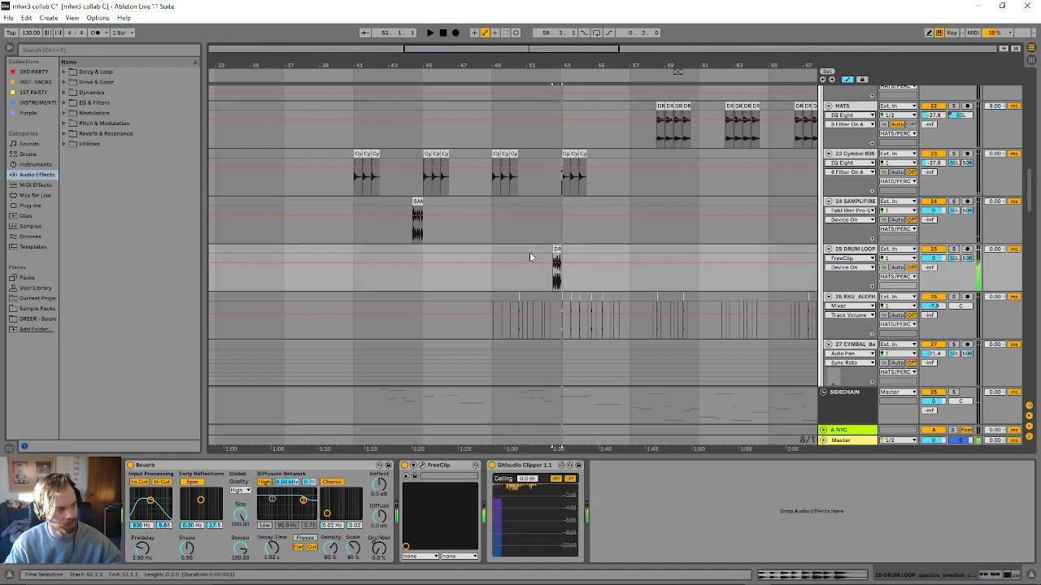
# - Play the section from bar 49 and review the percussion and bass tracks down to the glitch and KOAN layers
pyautogui.click(493, 236)
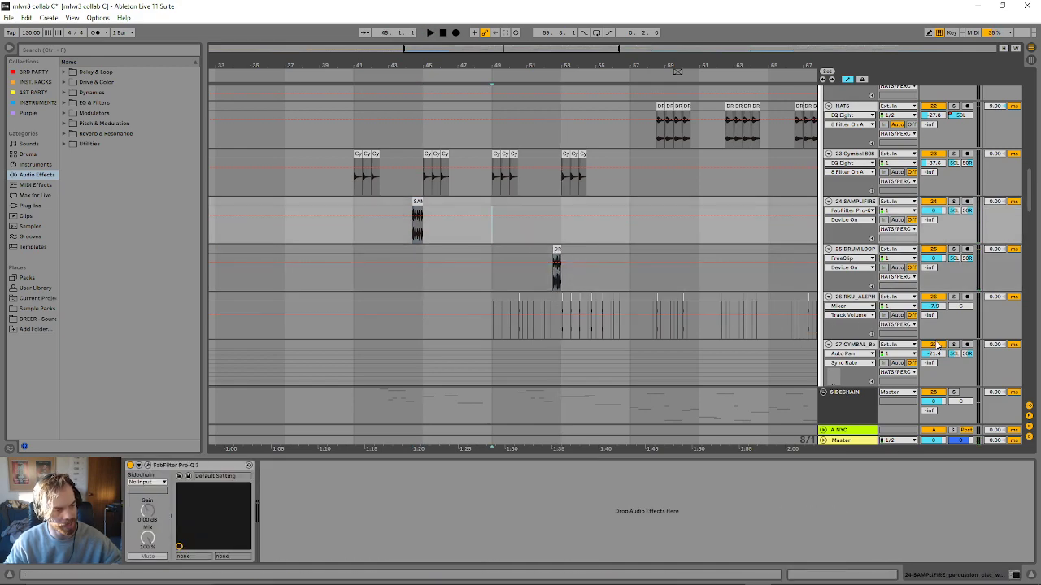
pyautogui.press('space')
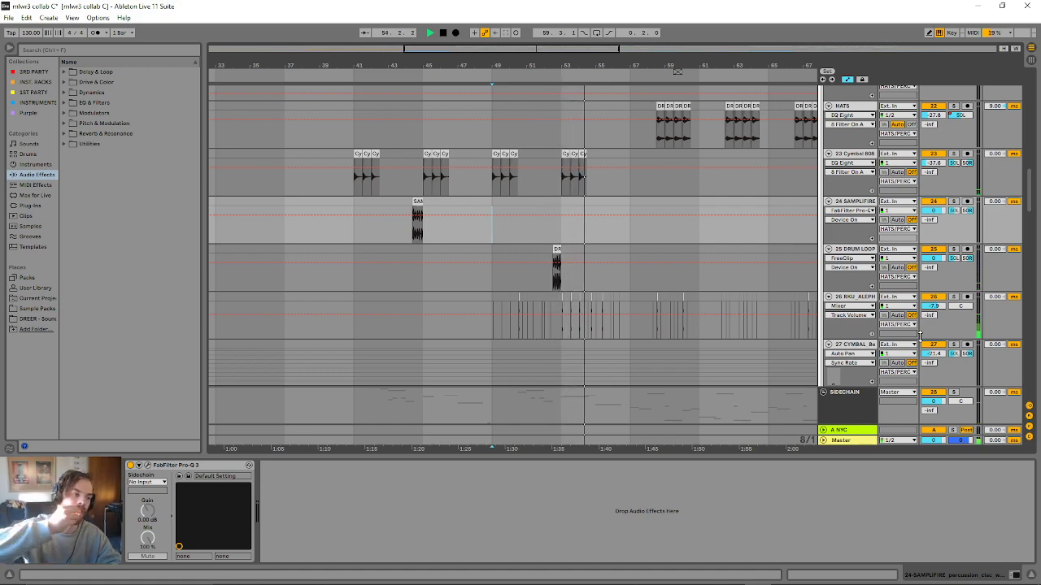
pyautogui.scroll(-12, 721, 272)
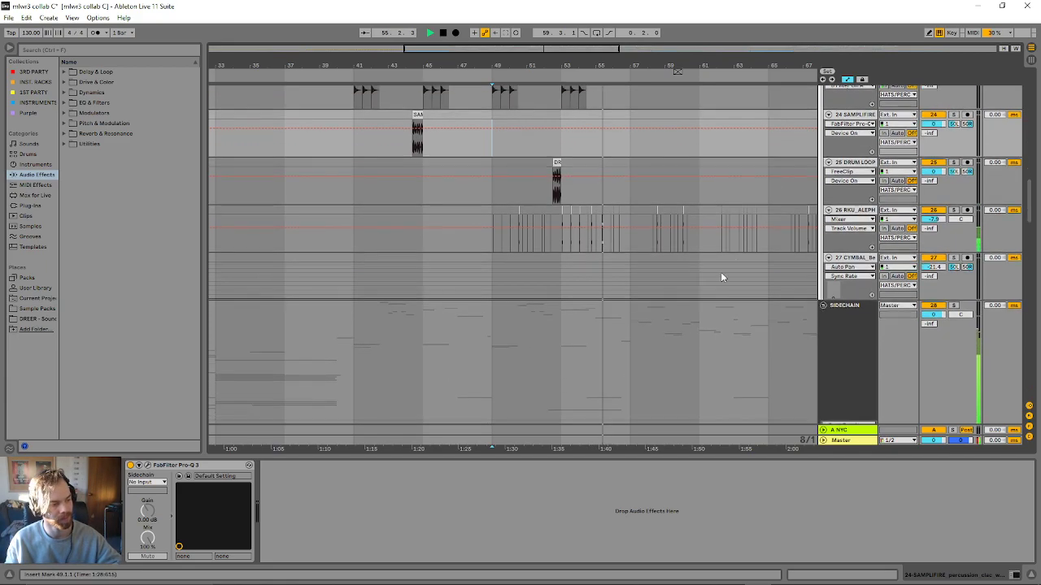
pyautogui.scroll(-3, 665, 335)
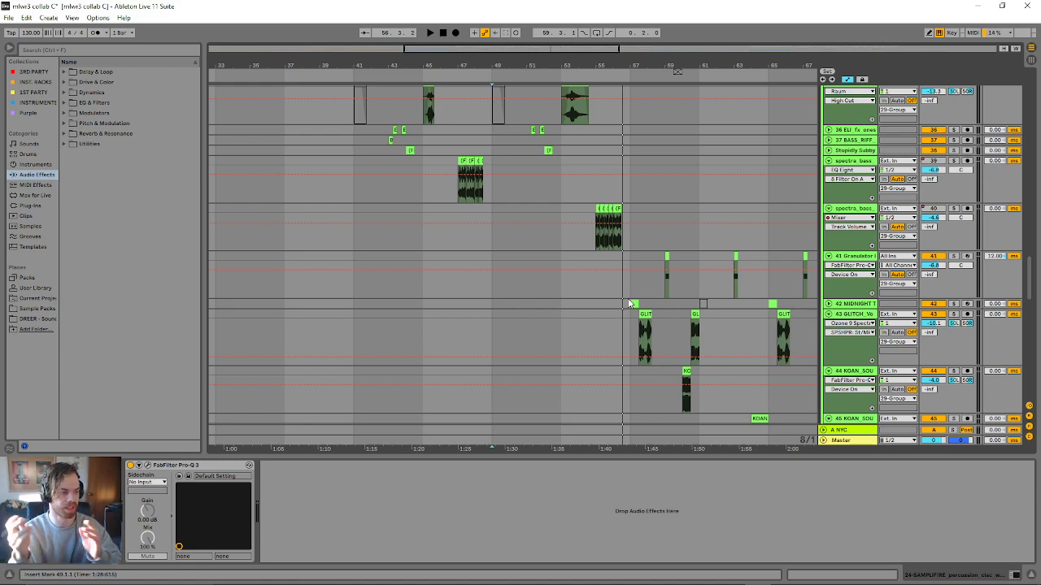
# - Select the clip at bar 57 on the track 42 MIDNIGHT and unfold that track
pyautogui.click(626, 303)
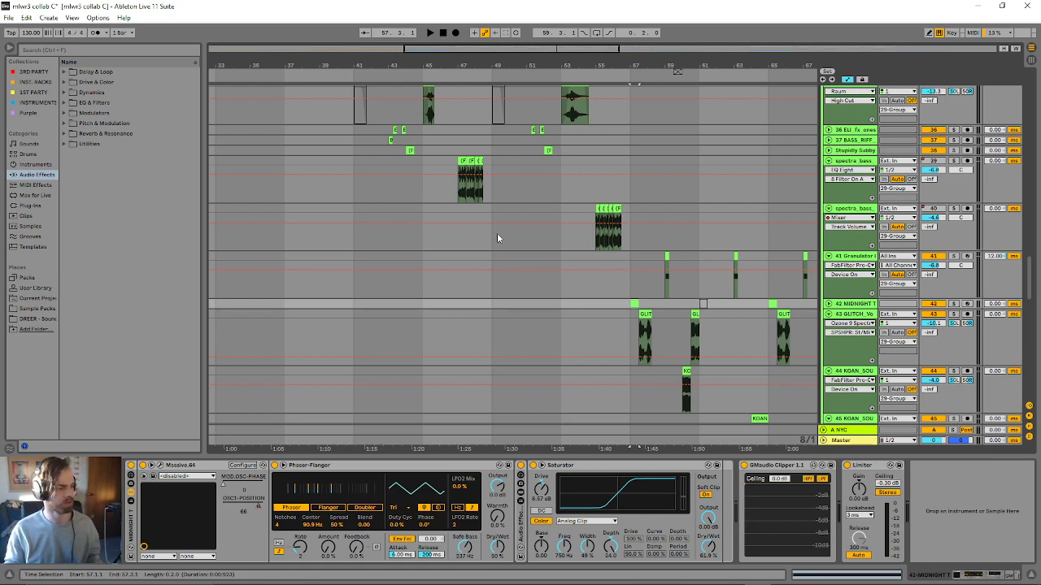
pyautogui.scroll(-2, 642, 293)
pyautogui.scroll(3, 691, 289)
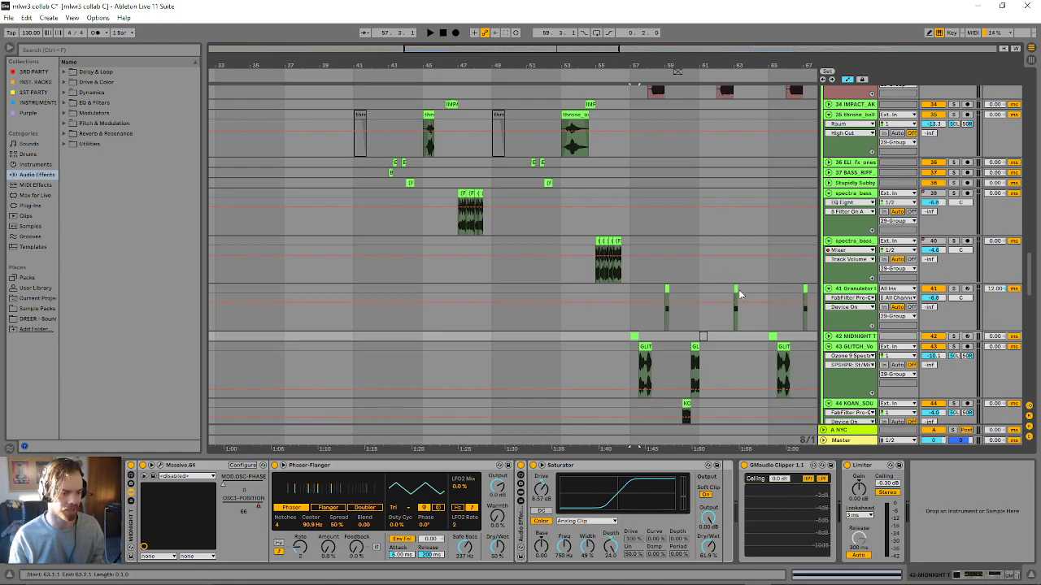
pyautogui.click(827, 336)
# - Play the section from bar 57 to bar 62 and follow its bass layers down to the BASS_RIFF track
pyautogui.press('space')
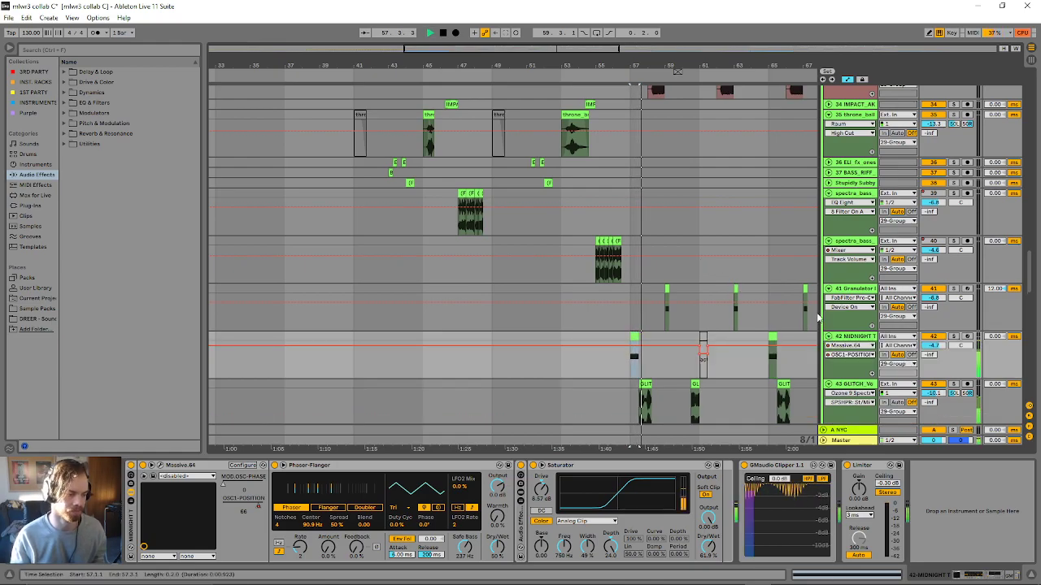
pyautogui.scroll(-2, 776, 304)
pyautogui.scroll(-2, 776, 303)
pyautogui.scroll(4, 630, 315)
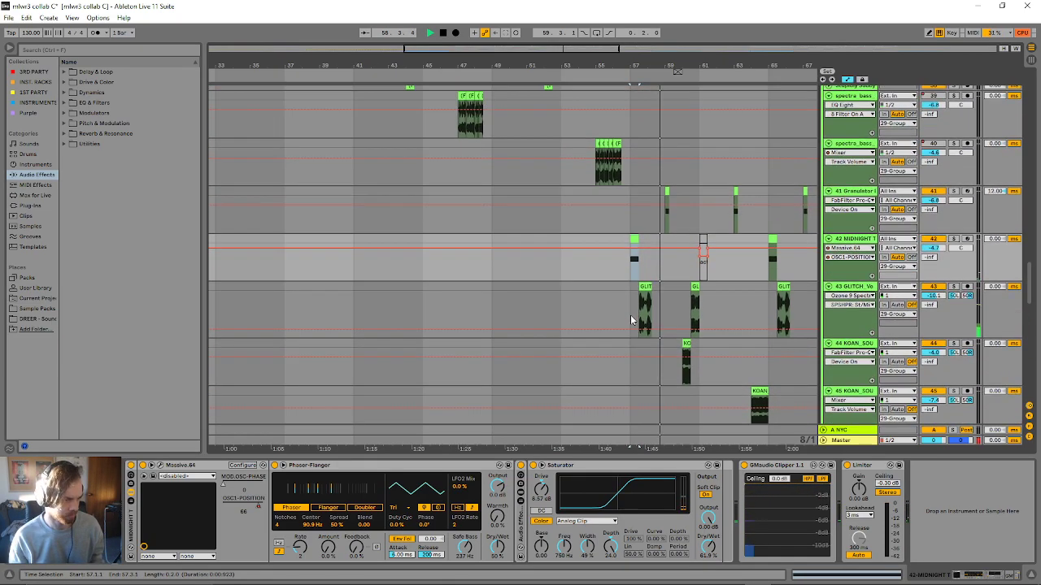
pyautogui.scroll(5, 631, 312)
pyautogui.scroll(-3, 639, 304)
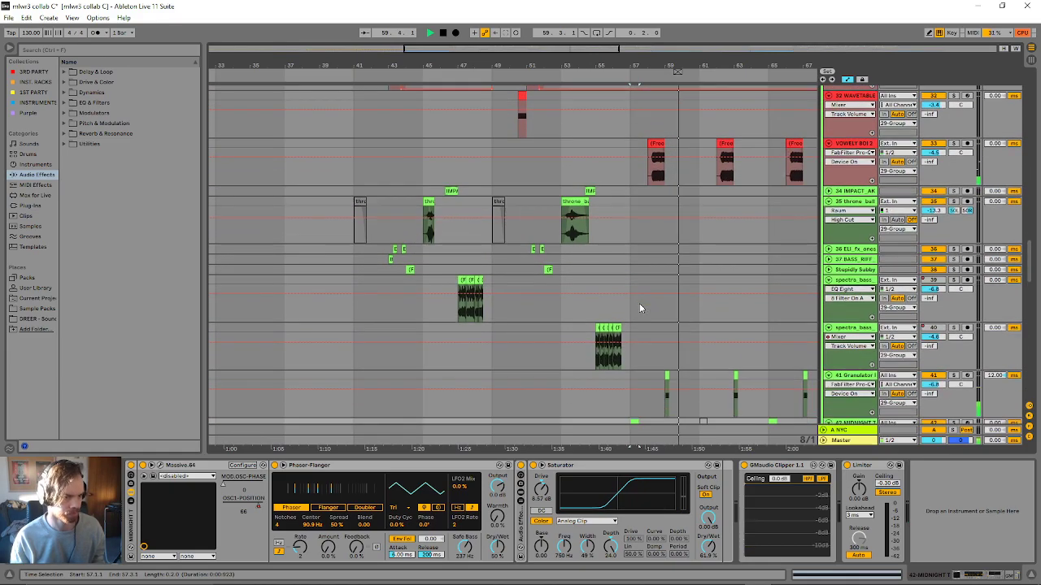
pyautogui.scroll(-1, 637, 305)
pyautogui.scroll(3, 638, 298)
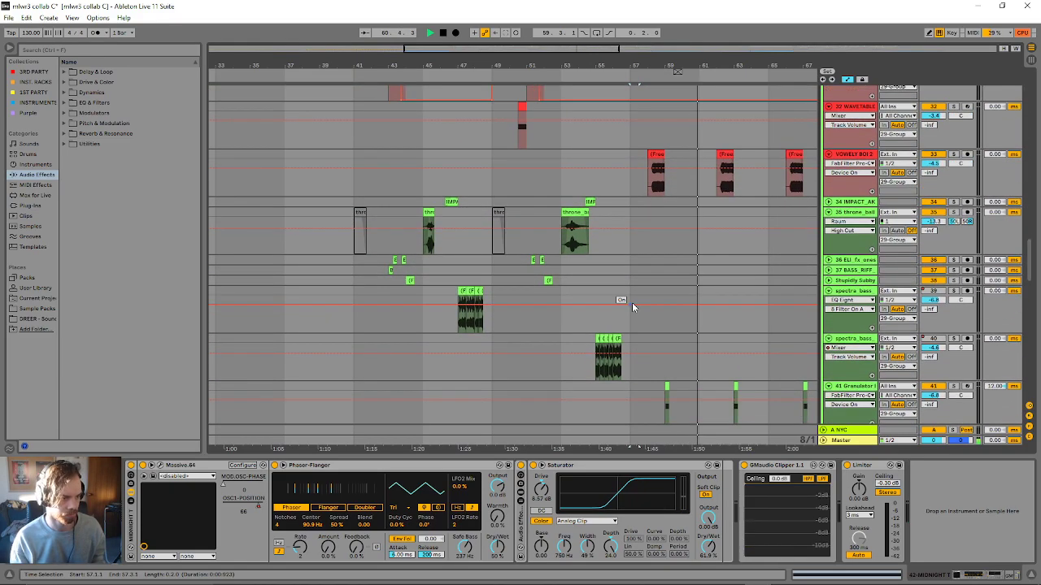
pyautogui.scroll(-5, 632, 302)
pyautogui.scroll(-6, 661, 307)
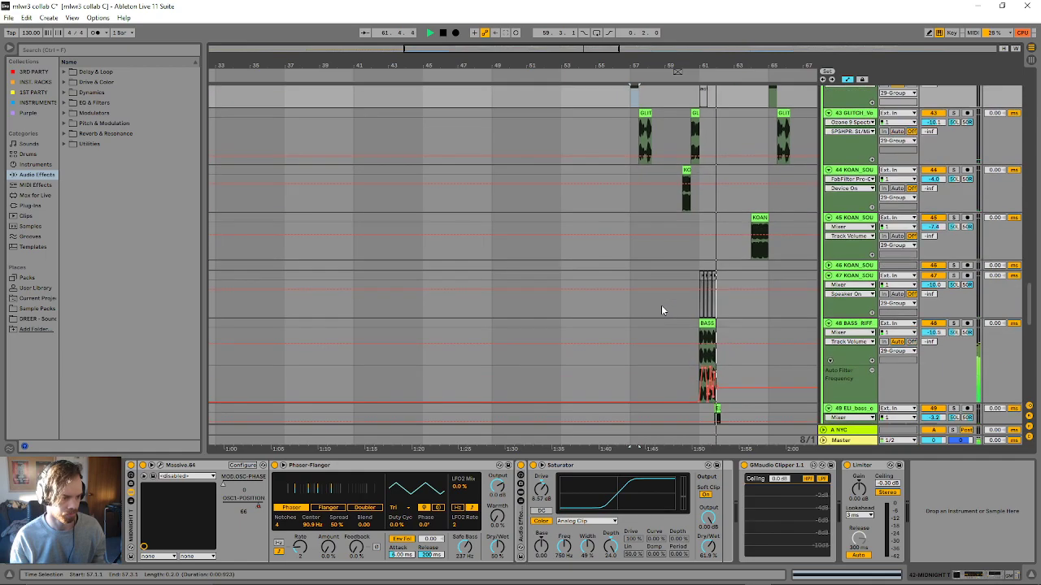
pyautogui.press('space')
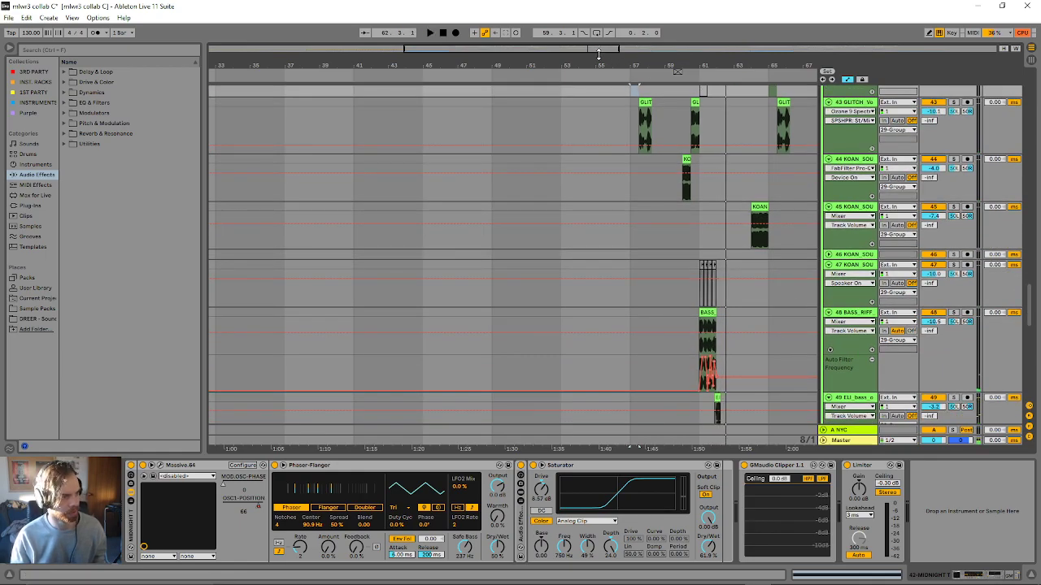
# - Open the BASS_RIFF loop clip at bar 61 on track 48 and play it up close
pyautogui.moveTo(598, 54); pyautogui.dragTo(629, 79)
pyautogui.doubleClick(556, 312)
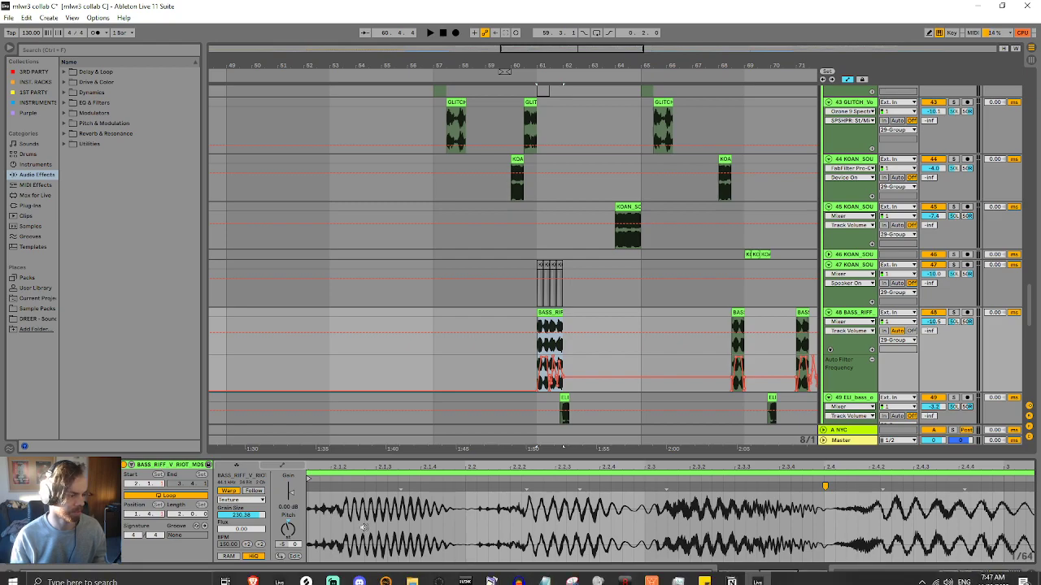
pyautogui.press('space')
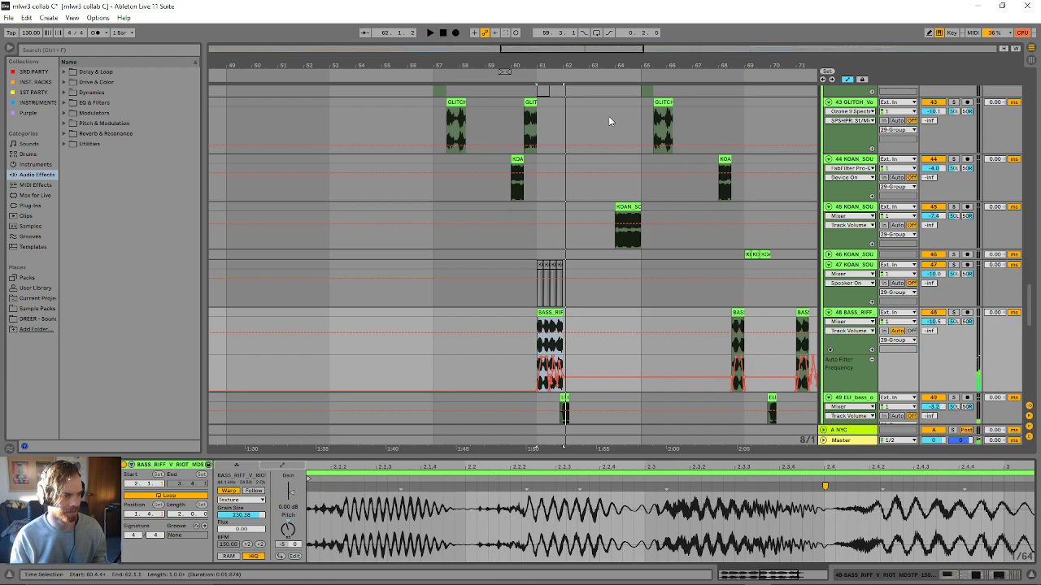
pyautogui.moveTo(582, 46); pyautogui.dragTo(582, 47)
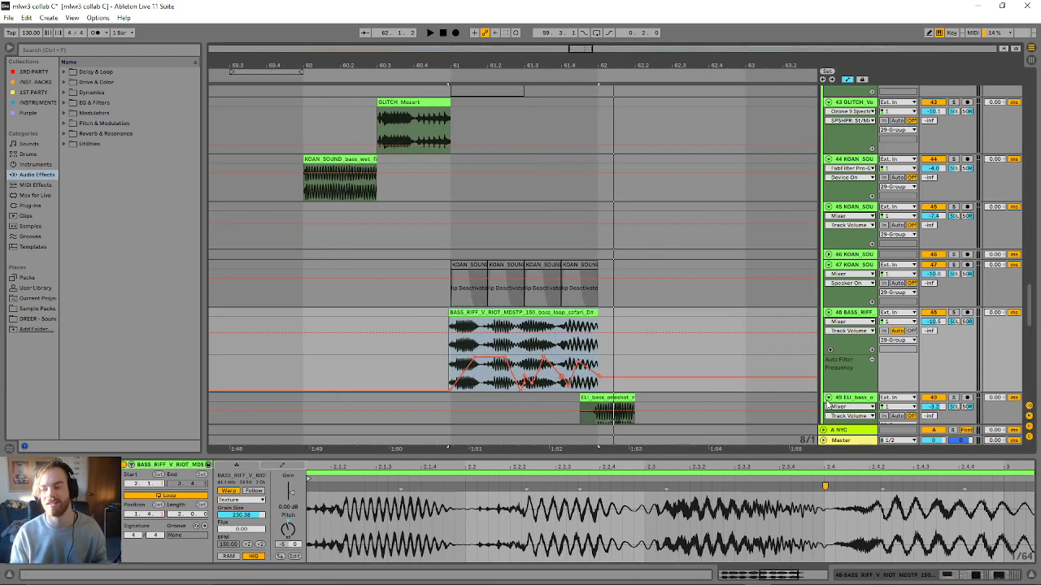
pyautogui.press('space')
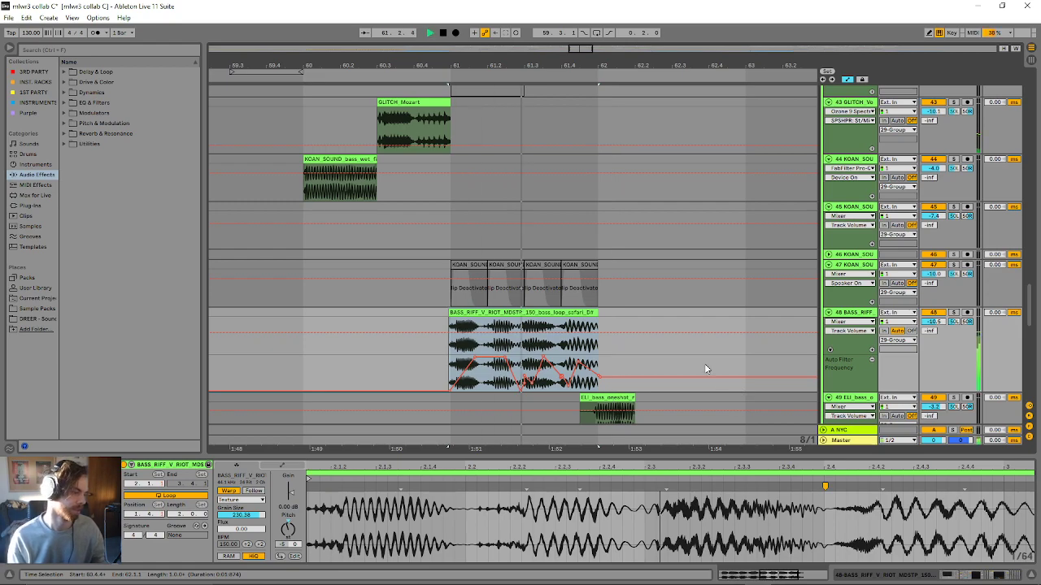
pyautogui.press('space')
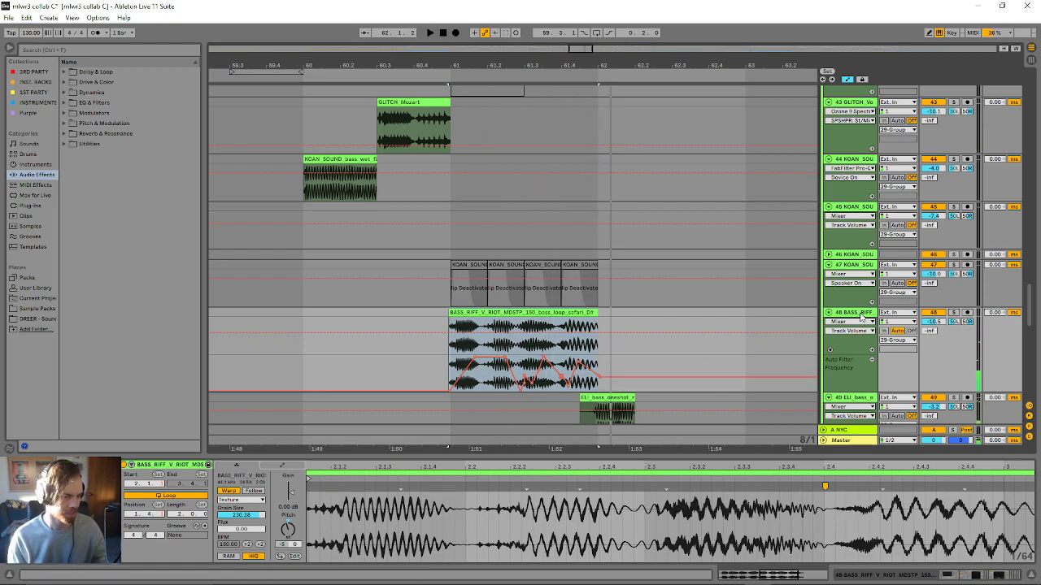
# - Show track 48's device chain and inspect the Auto Filter frequency and the Spectral Resonator's Shift and Note automation
pyautogui.click(862, 317)
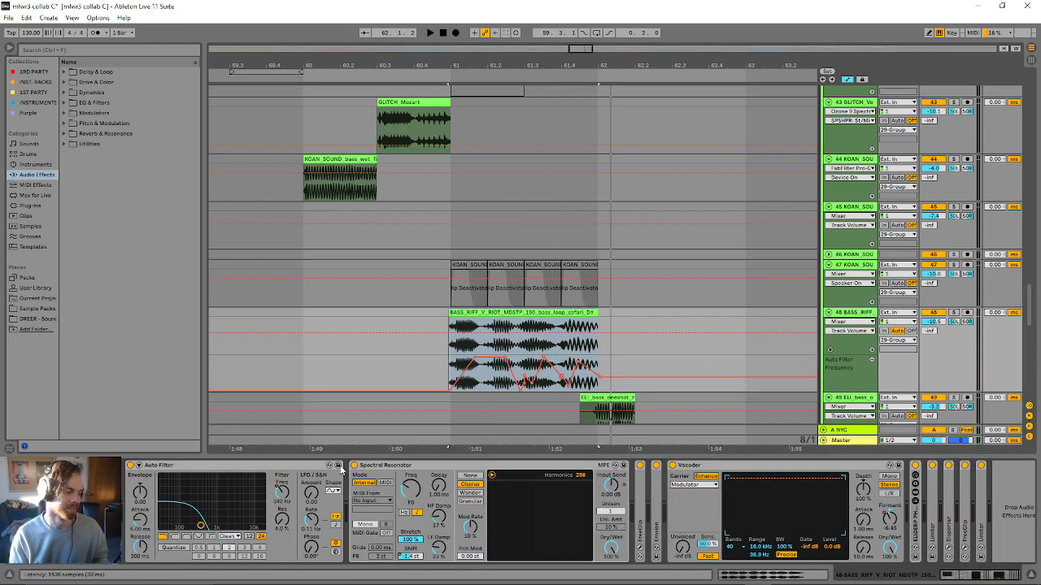
pyautogui.rightClick(283, 505)
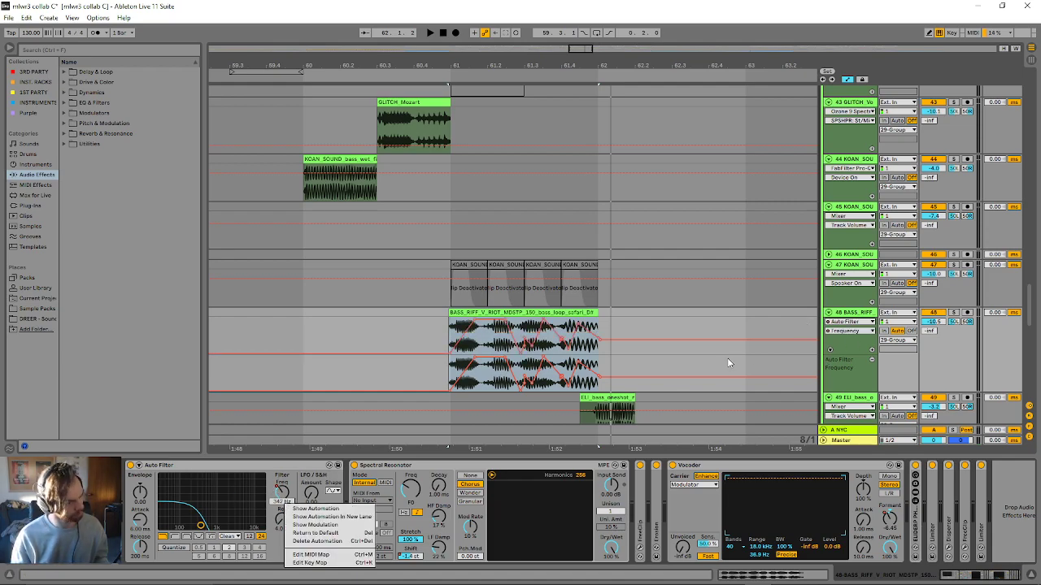
pyautogui.click(455, 527)
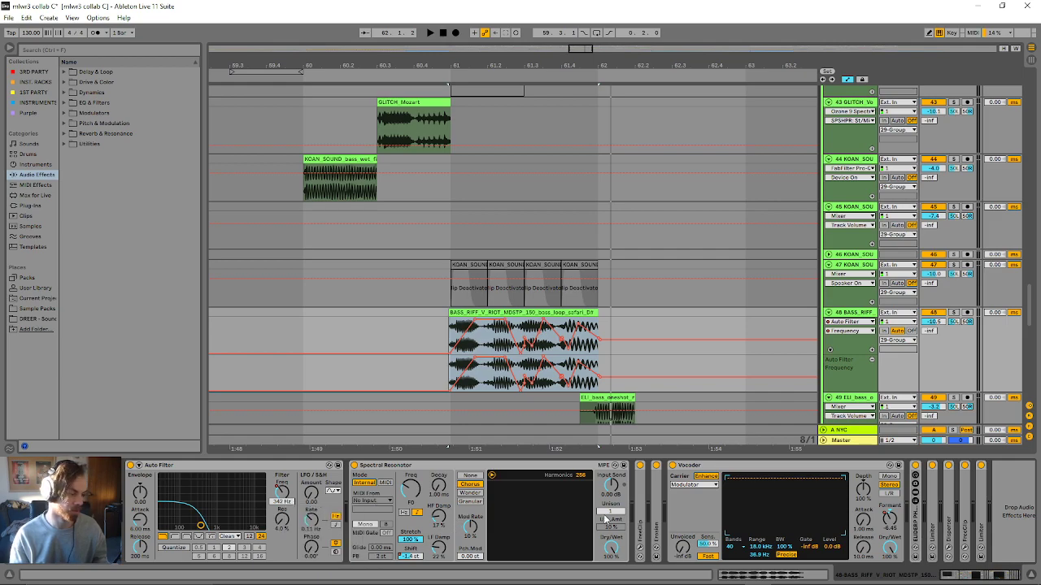
pyautogui.click(420, 558)
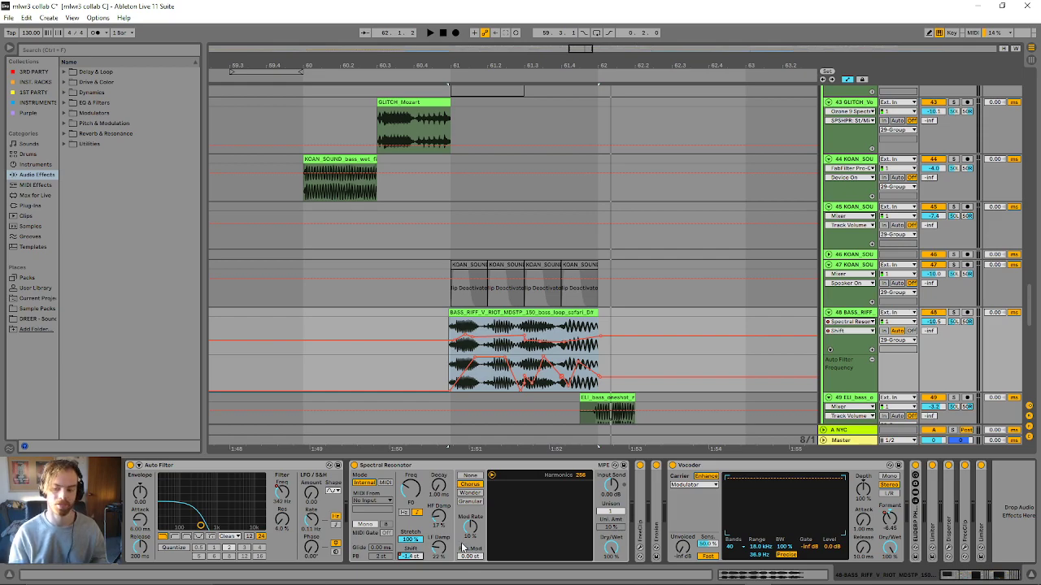
pyautogui.click(413, 494)
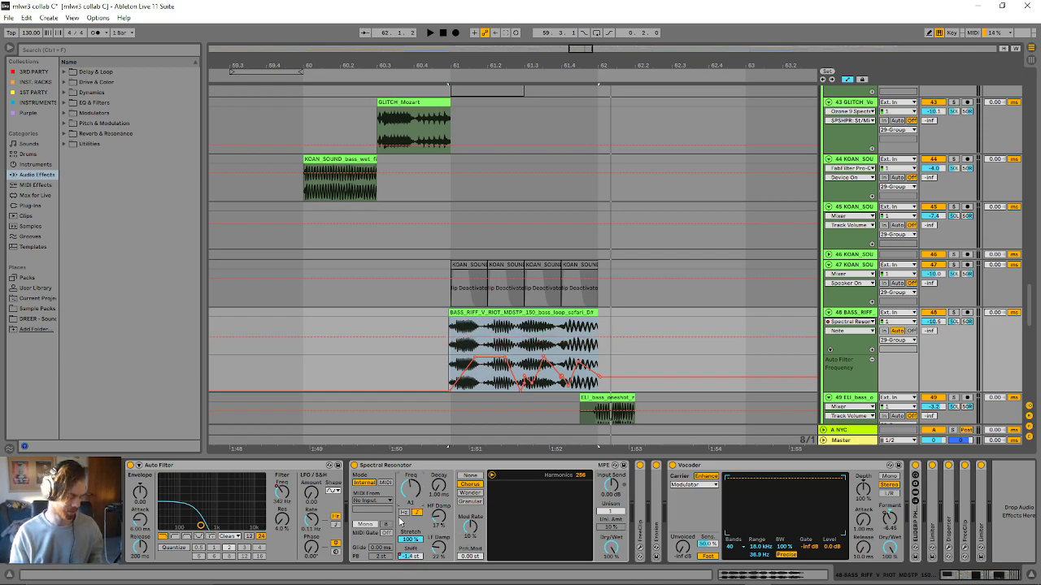
# - Try moving the Spectral Resonator's Shift by hand during playback of the bass riff and compare it with the automated version
pyautogui.moveTo(411, 557); pyautogui.dragTo(412, 583)
pyautogui.press('space')
pyautogui.press('space')
pyautogui.press('space')
pyautogui.press('space')
pyautogui.press('space')
pyautogui.press('space')
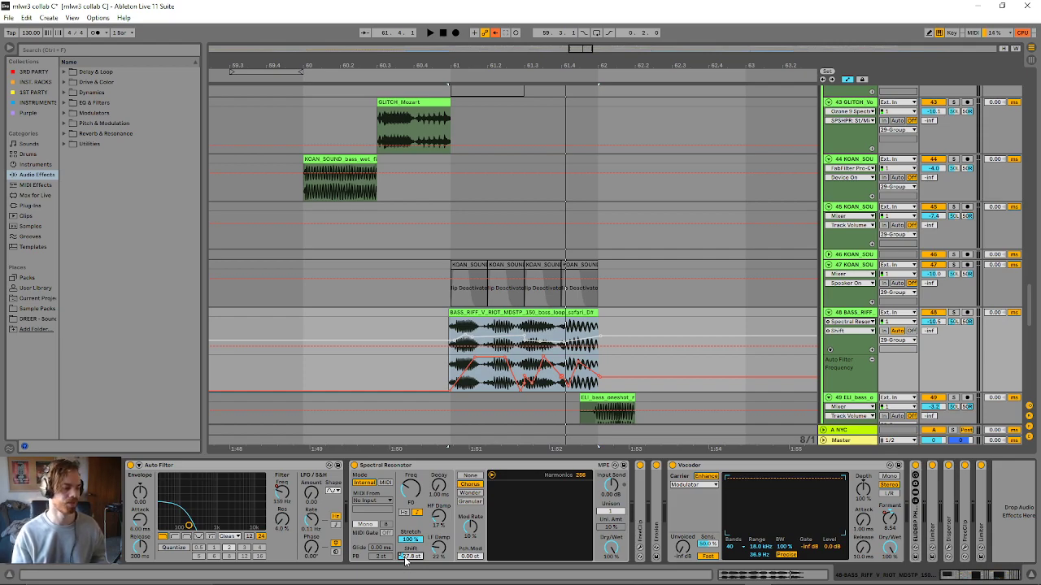
pyautogui.press('space')
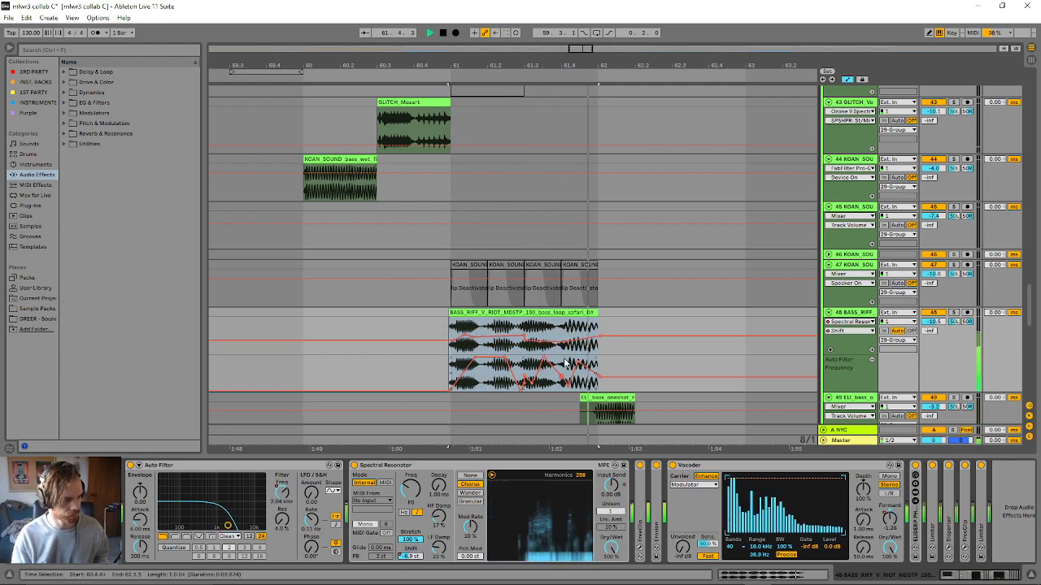
pyautogui.press('space')
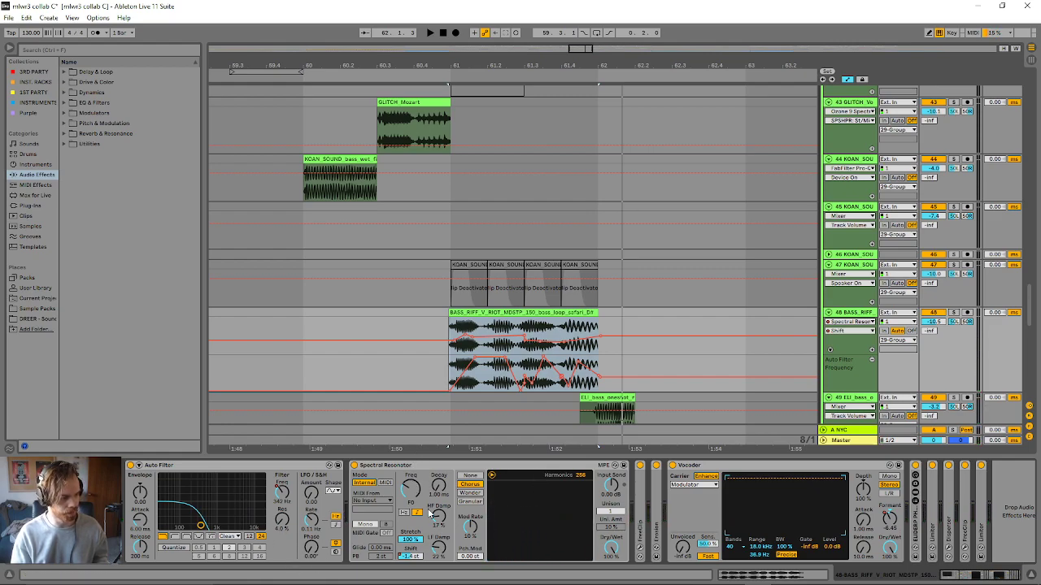
# - Fold the Spectral Resonator, give its Shift automation a separate lane on track 48 and show the Vocoder's Formant Shift automation
pyautogui.doubleClick(449, 467)
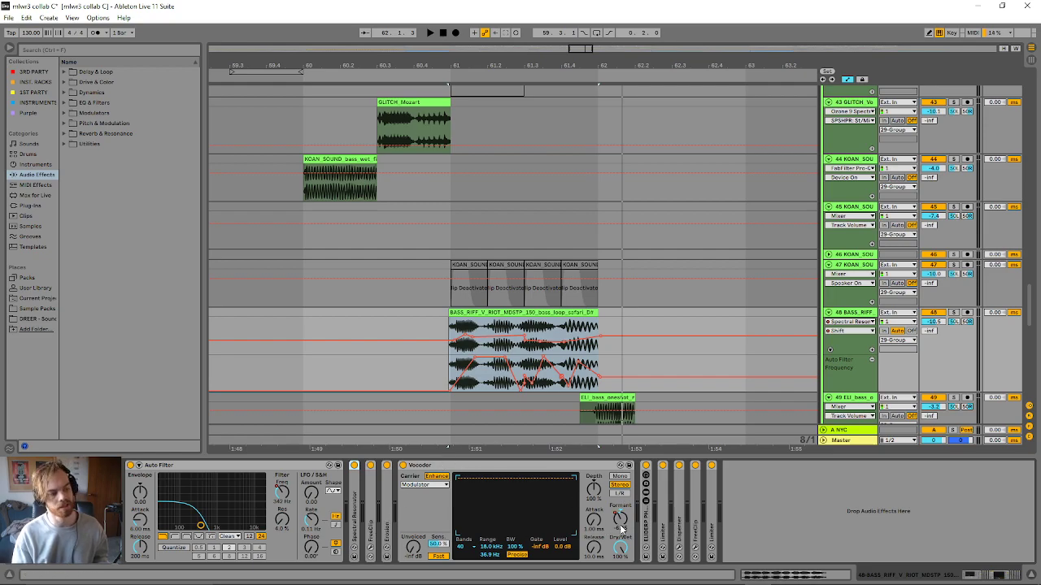
pyautogui.click(873, 359)
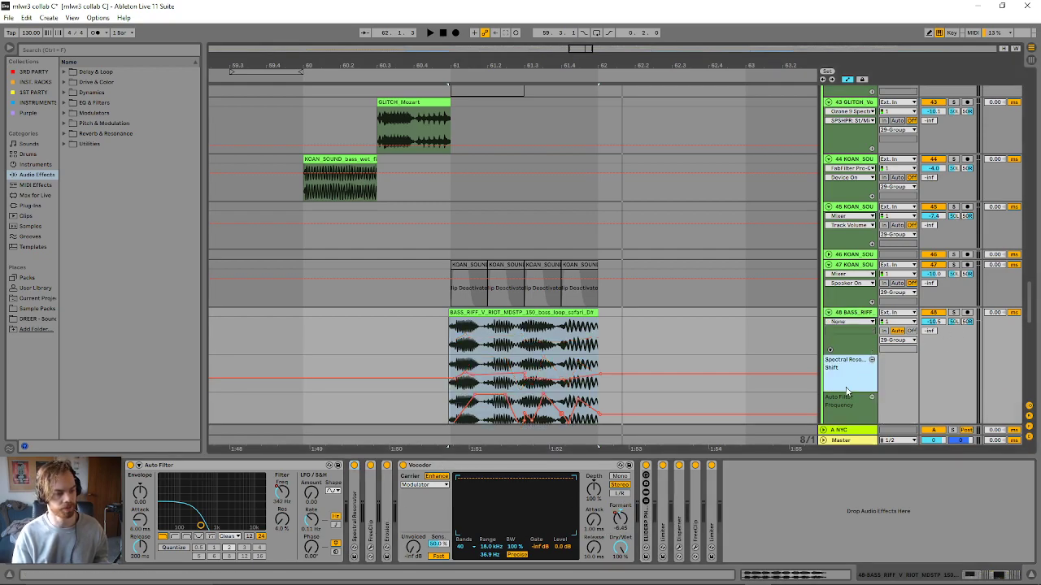
pyautogui.click(627, 534)
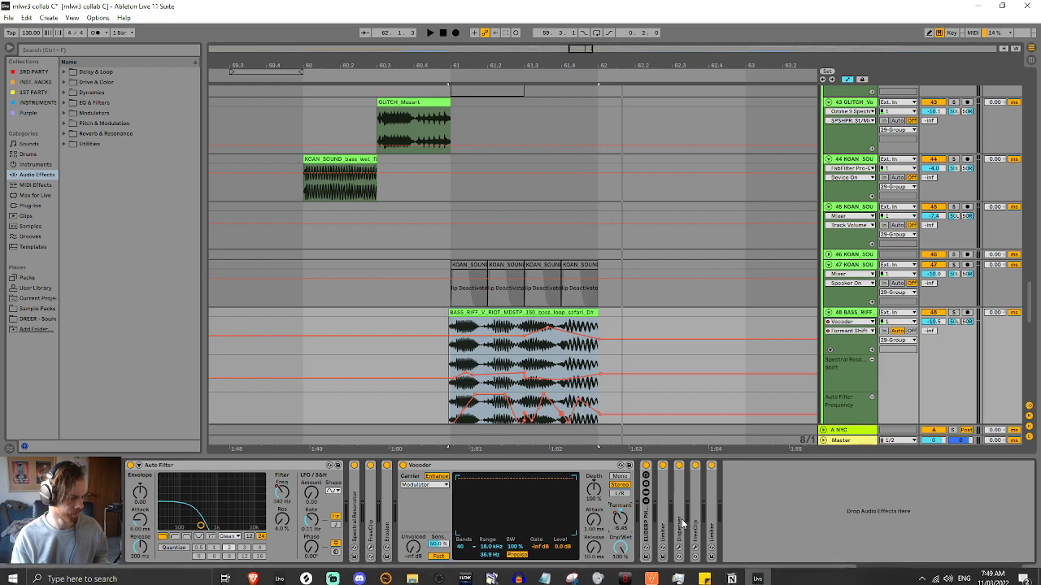
# - Open the GLITCH_Mozart clip before bar 61 on track 43 and play from it
pyautogui.scroll(-1, 517, 394)
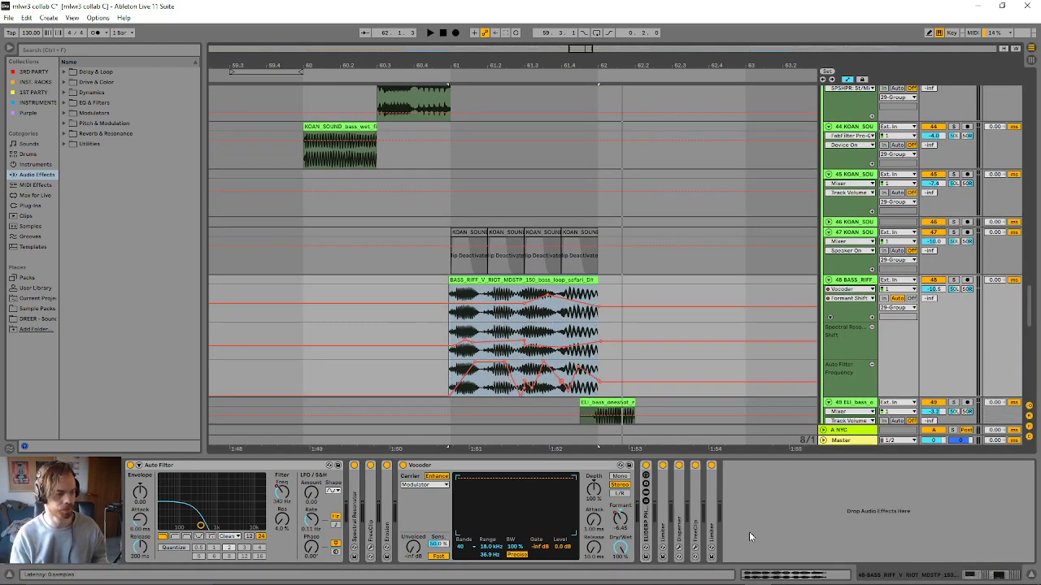
pyautogui.scroll(-3, 716, 250)
pyautogui.scroll(2, 683, 350)
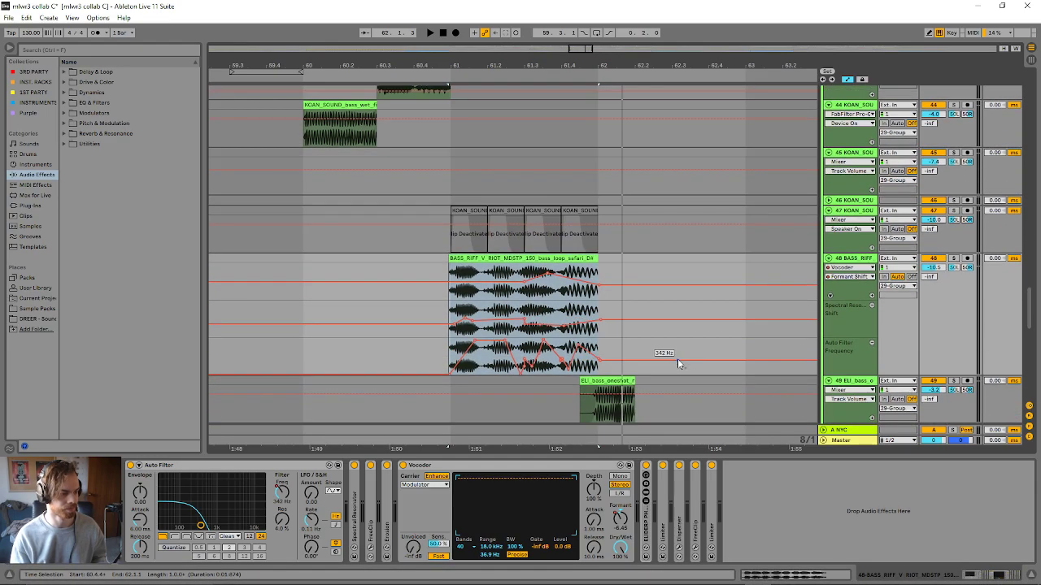
pyautogui.scroll(9, 569, 284)
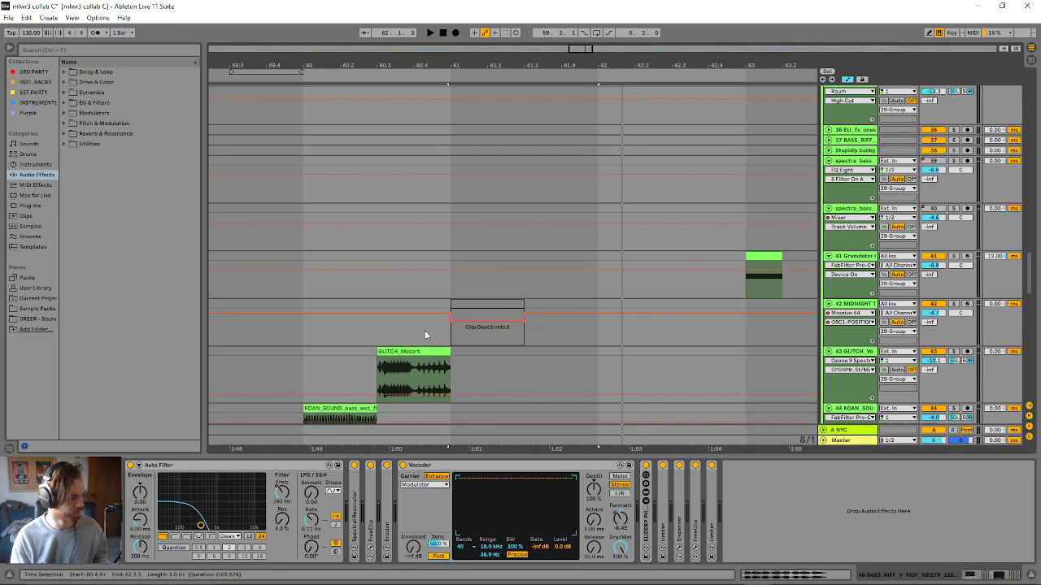
pyautogui.doubleClick(419, 352)
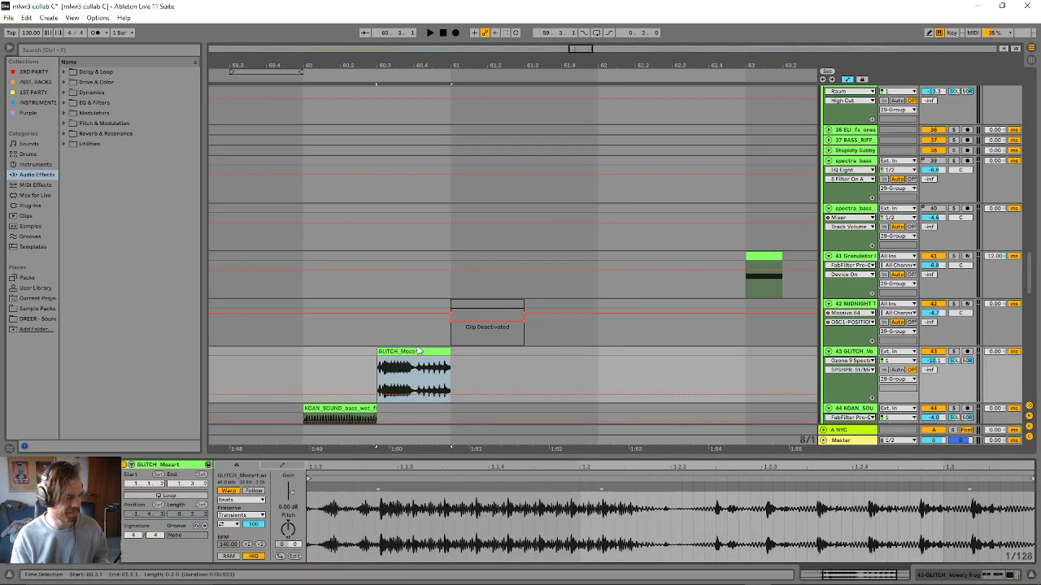
pyautogui.press('space')
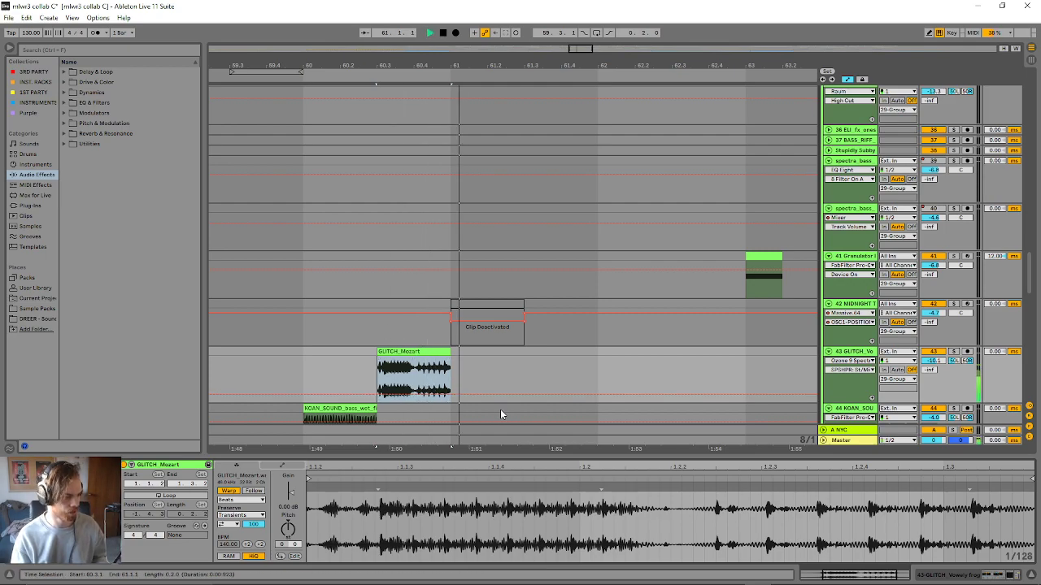
# - Solo the VOWELY BOI 2 track, play its frozen clips at bars 62 and 58, and turn the solo off
pyautogui.scroll(6, 669, 369)
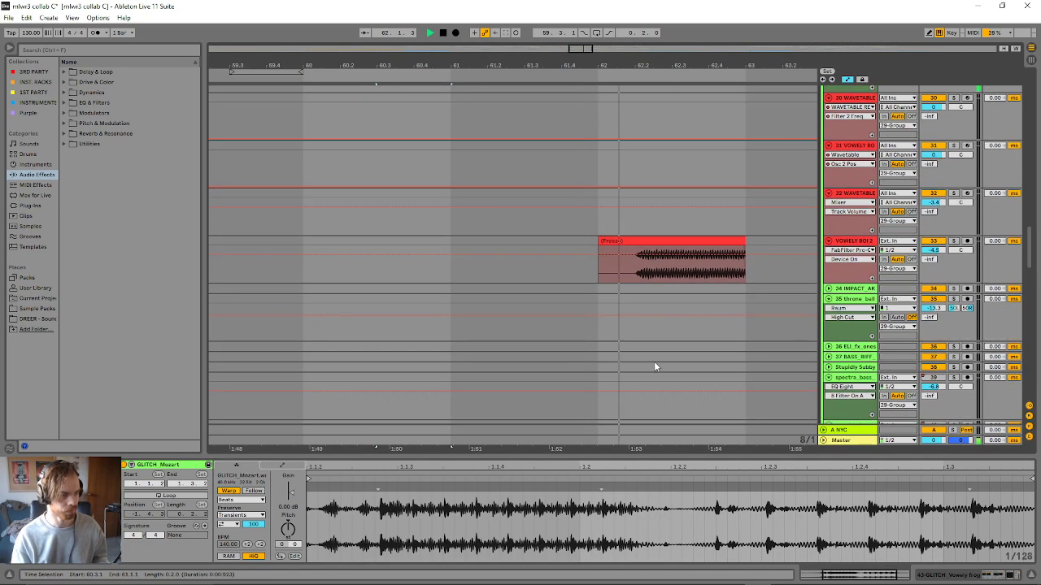
pyautogui.click(953, 242)
pyautogui.press('space')
pyautogui.press('space')
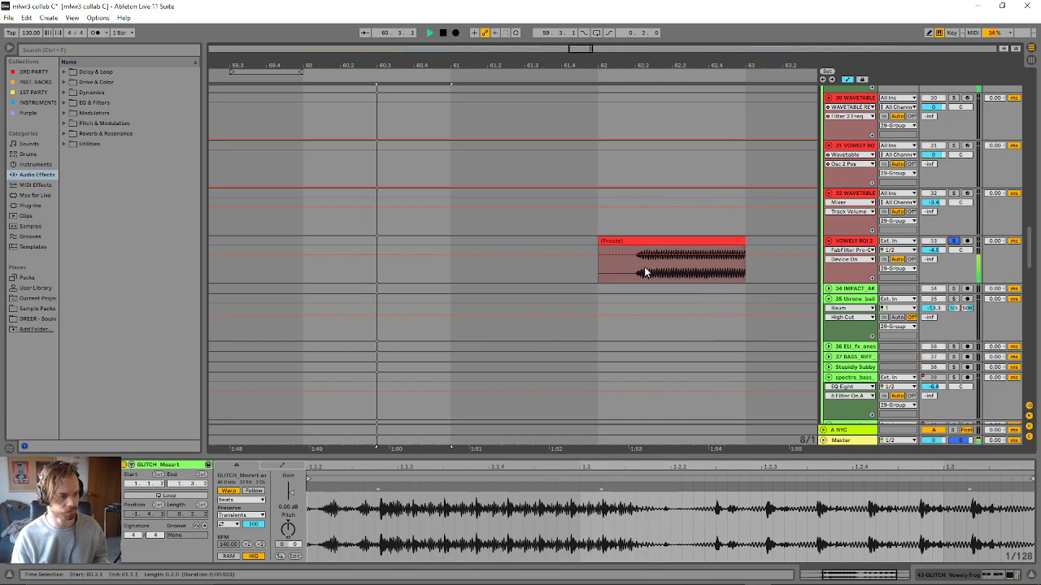
pyautogui.click(653, 238)
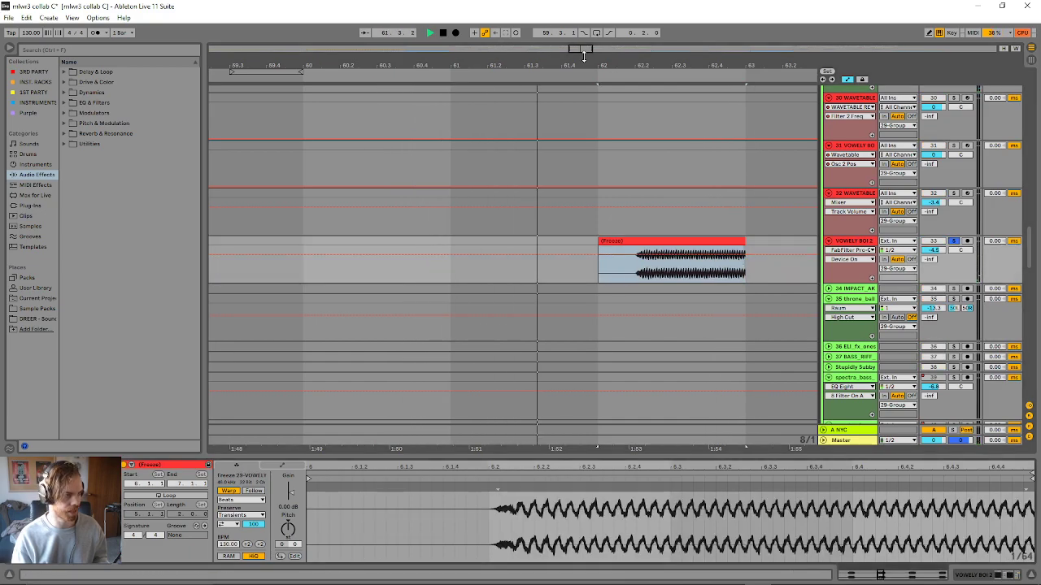
pyautogui.moveTo(584, 63); pyautogui.dragTo(522, 29)
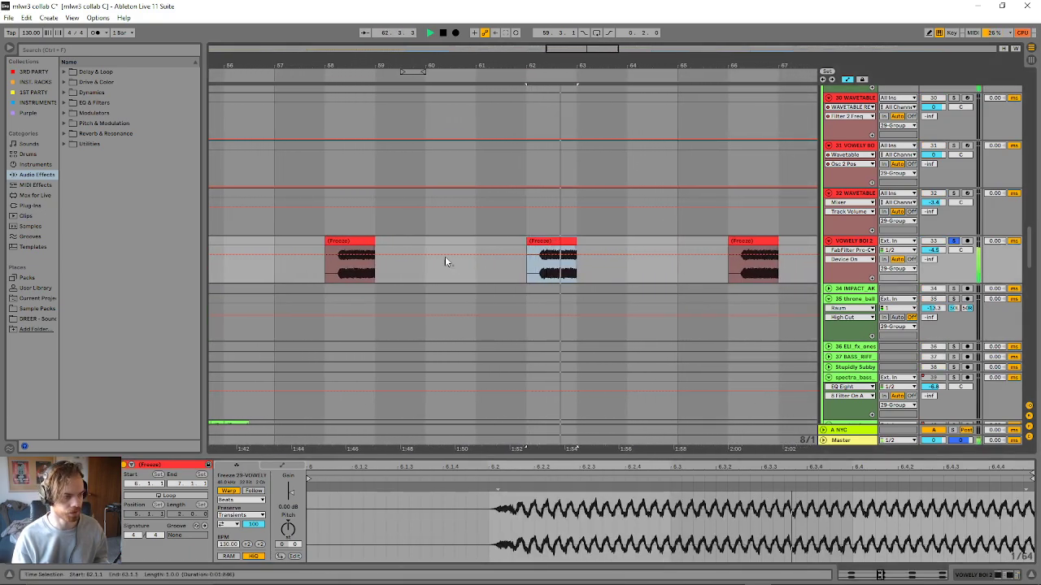
pyautogui.click(339, 251)
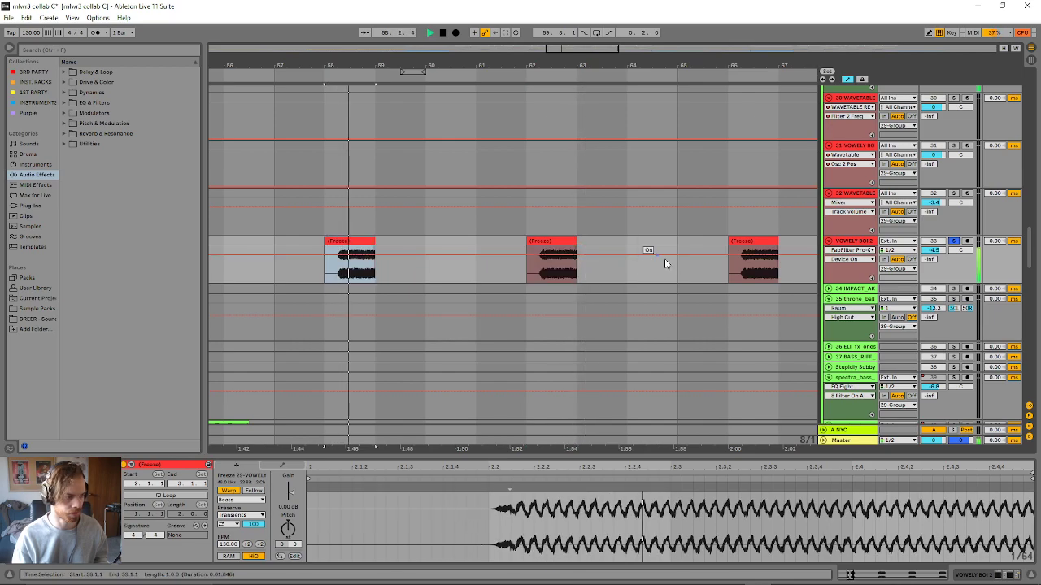
pyautogui.press('space')
pyautogui.click(953, 242)
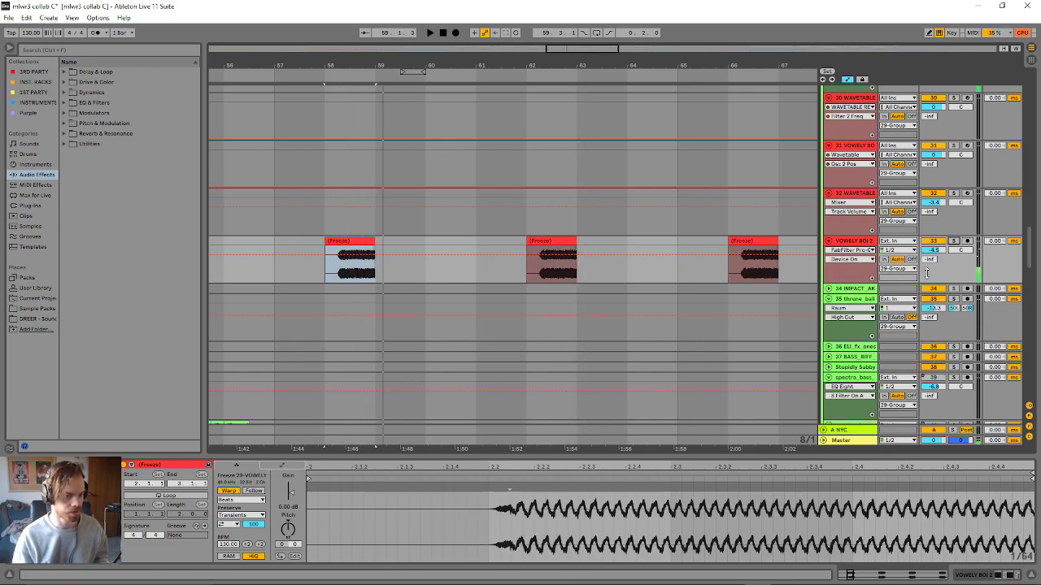
# - Open the ELI_bass_oneshot clip just before bar 62 on track 49 and play from it
pyautogui.scroll(-10, 926, 273)
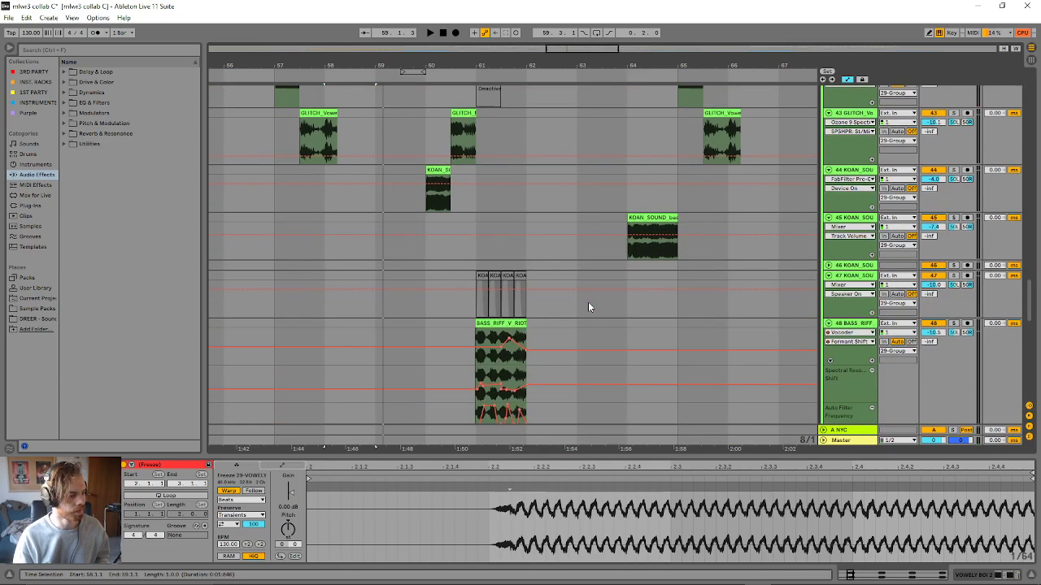
pyautogui.scroll(-4, 585, 304)
pyautogui.click(529, 262)
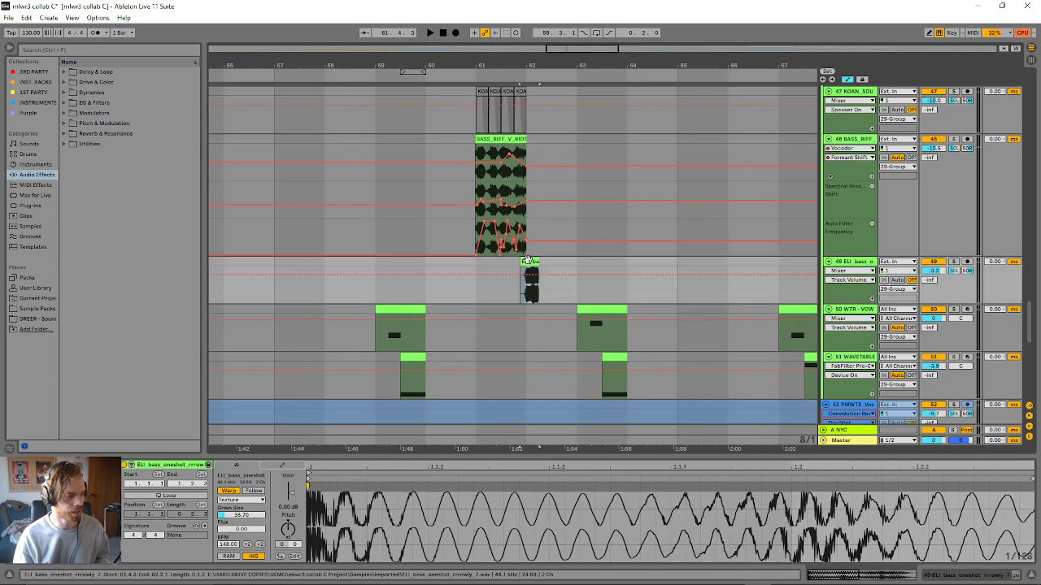
pyautogui.press('space')
pyautogui.scroll(2, 617, 335)
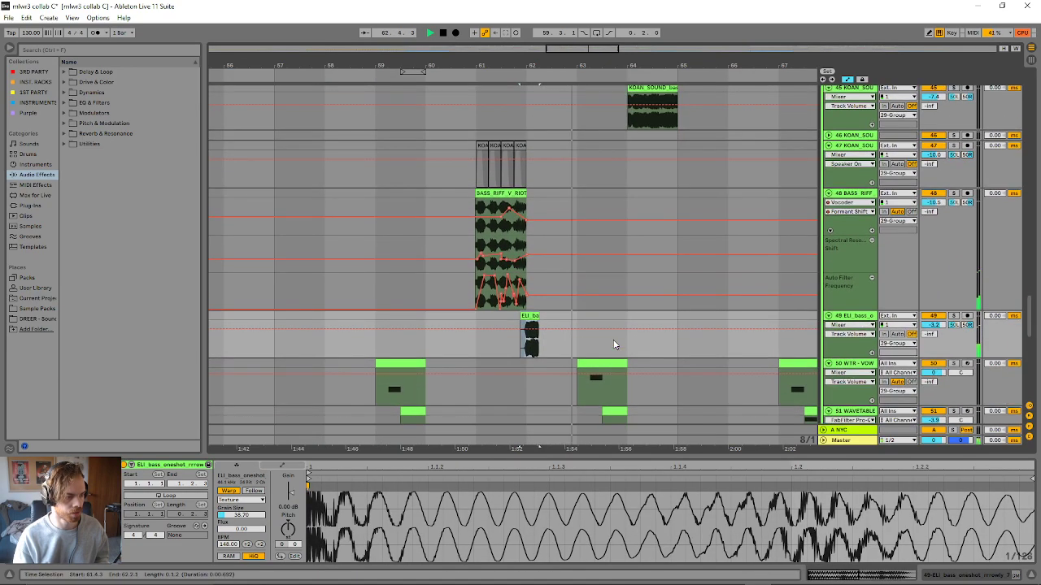
# - Show the device chain of the vowel bass on track 50 and play from its clip at bar 59
pyautogui.scroll(-2, 618, 358)
pyautogui.click(851, 320)
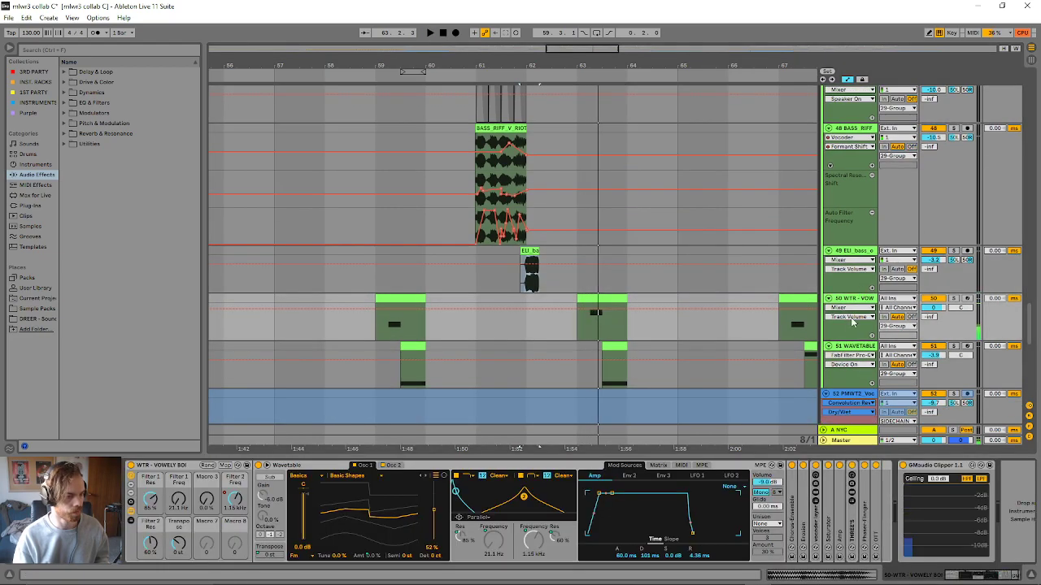
pyautogui.click(396, 325)
pyautogui.press('space')
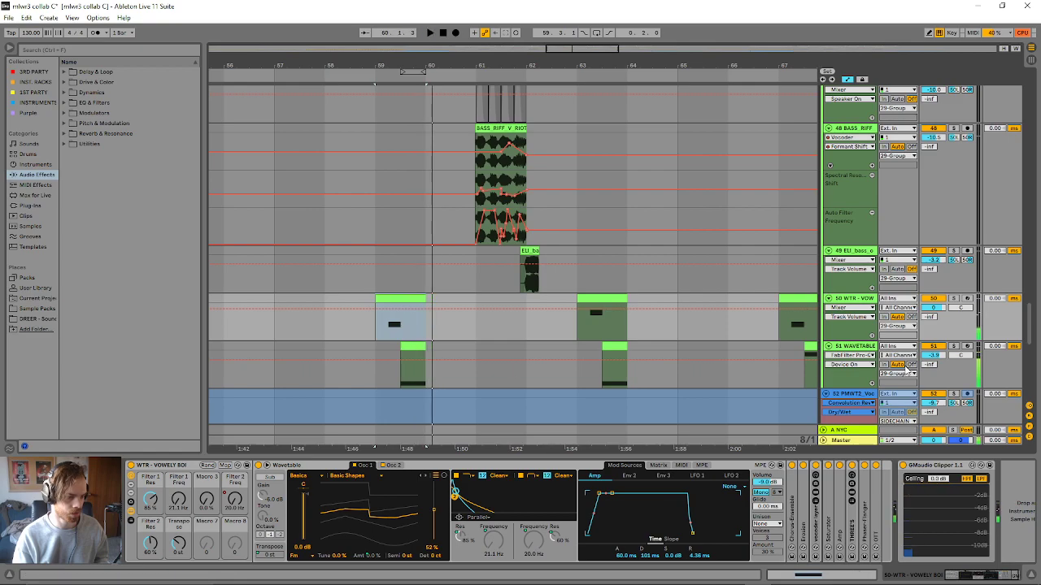
# - Solo track 51 to hear its bar 59 clip, unfold its Wavetable, show the Filter 2 Freq automation and re-enable the overridden automation
pyautogui.click(395, 347)
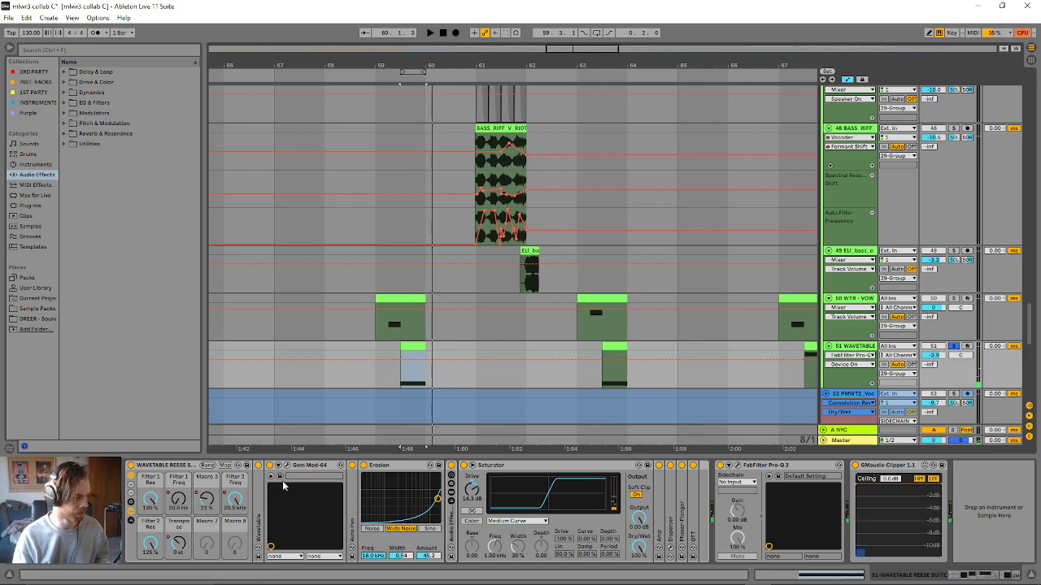
pyautogui.doubleClick(262, 496)
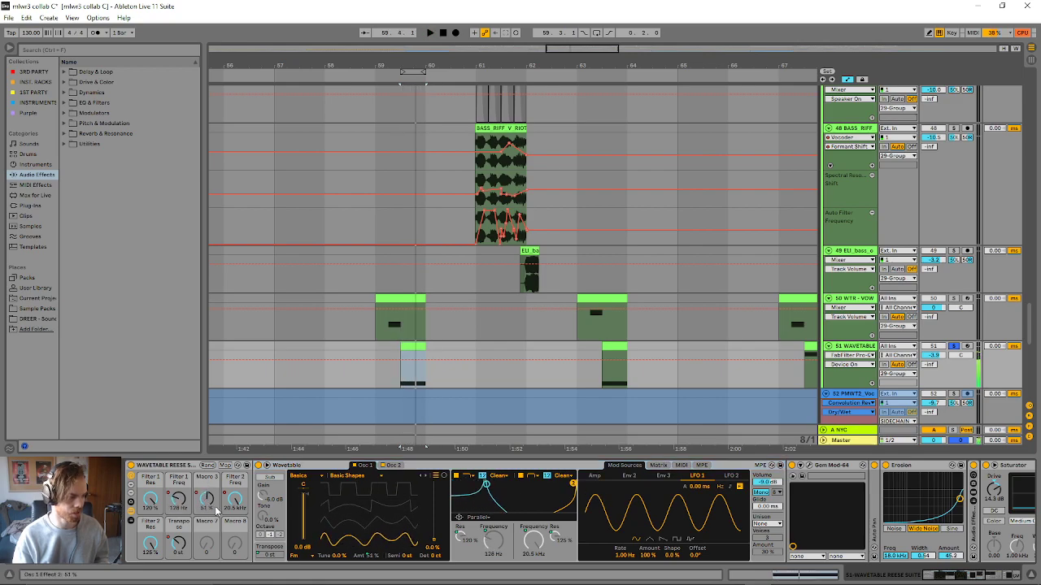
pyautogui.moveTo(234, 499)
pyautogui.mouseDown()
pyautogui.moveTo(234, 534)
pyautogui.moveTo(236, 503)
pyautogui.mouseUp()
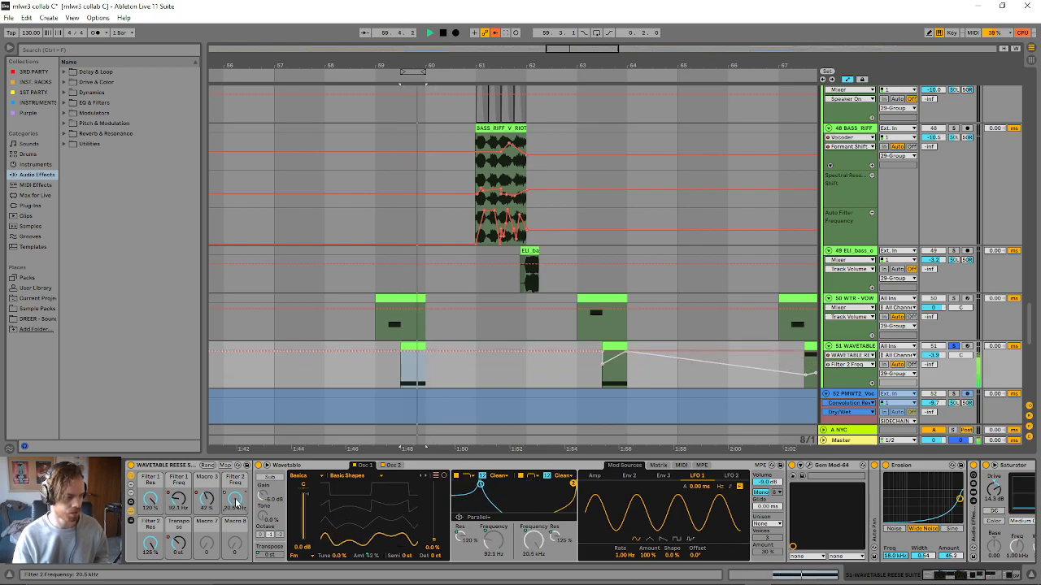
pyautogui.click(495, 32)
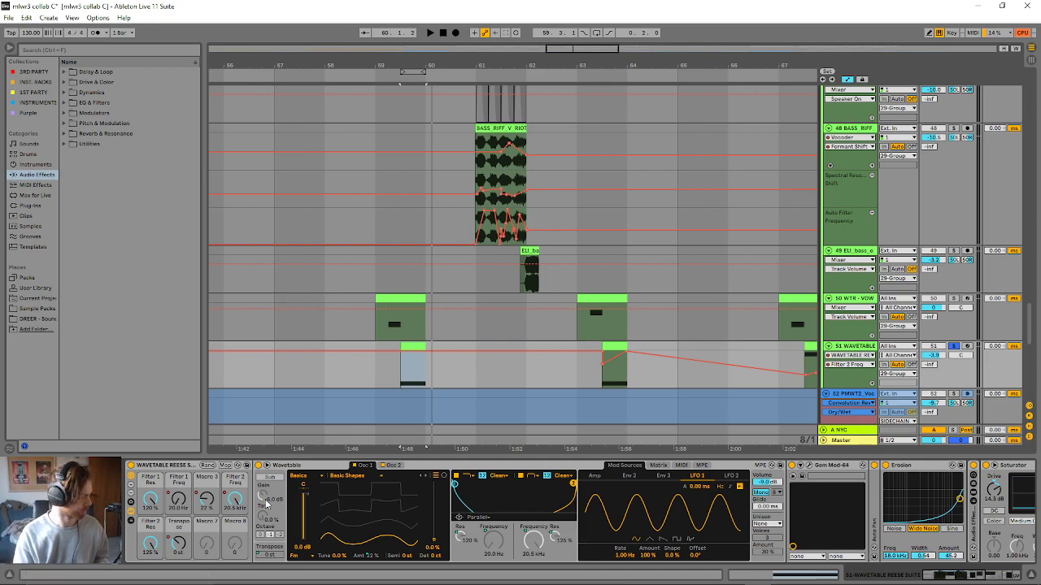
# - Show the Filter 1 Freq automation on track 51 and play its soloed clips at bars 59 and 63
pyautogui.click(186, 498)
pyautogui.press('space')
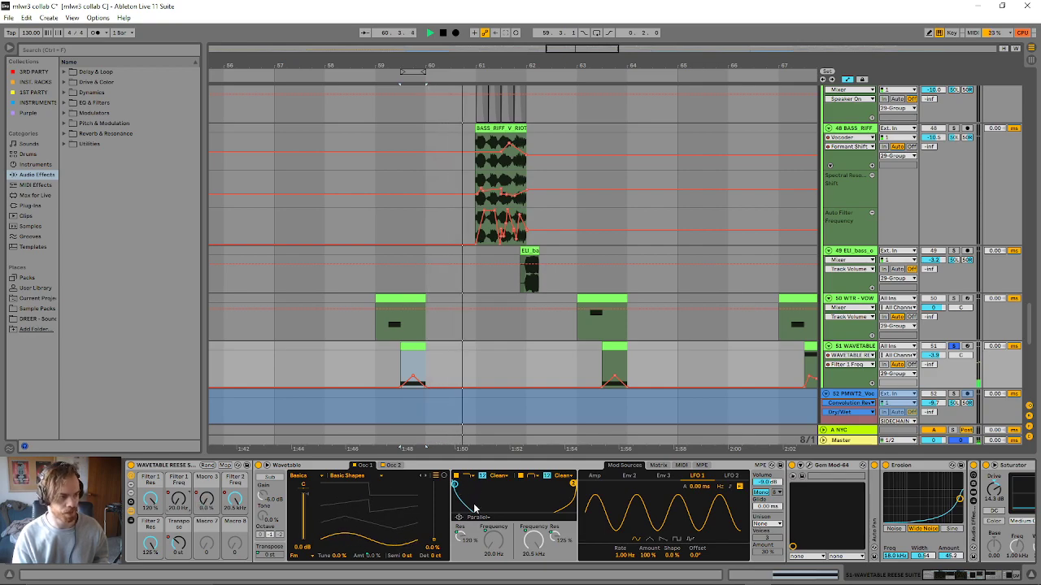
pyautogui.press('space')
pyautogui.click(613, 345)
pyautogui.press('space')
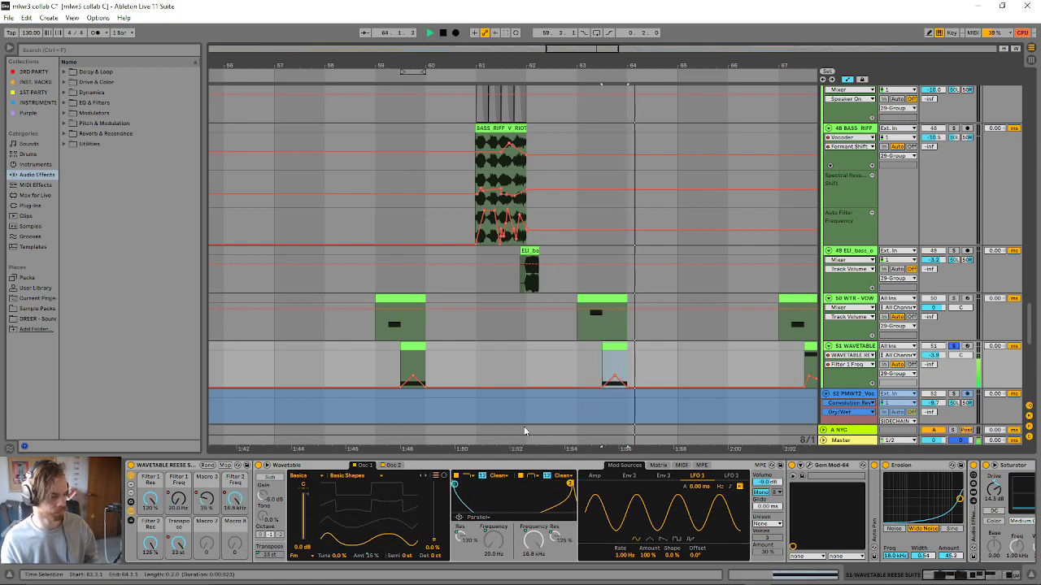
pyautogui.press('space')
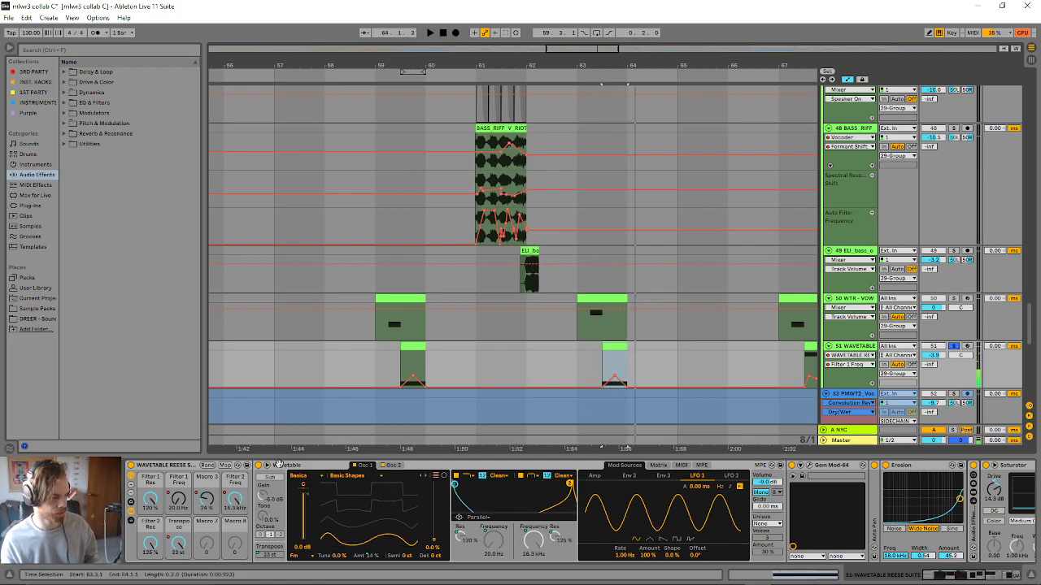
# - Turn off the solo on track 51 and play the full mix from its clip at bar 63
pyautogui.click(953, 347)
pyautogui.press('space')
pyautogui.moveTo(558, 48); pyautogui.dragTo(558, 26)
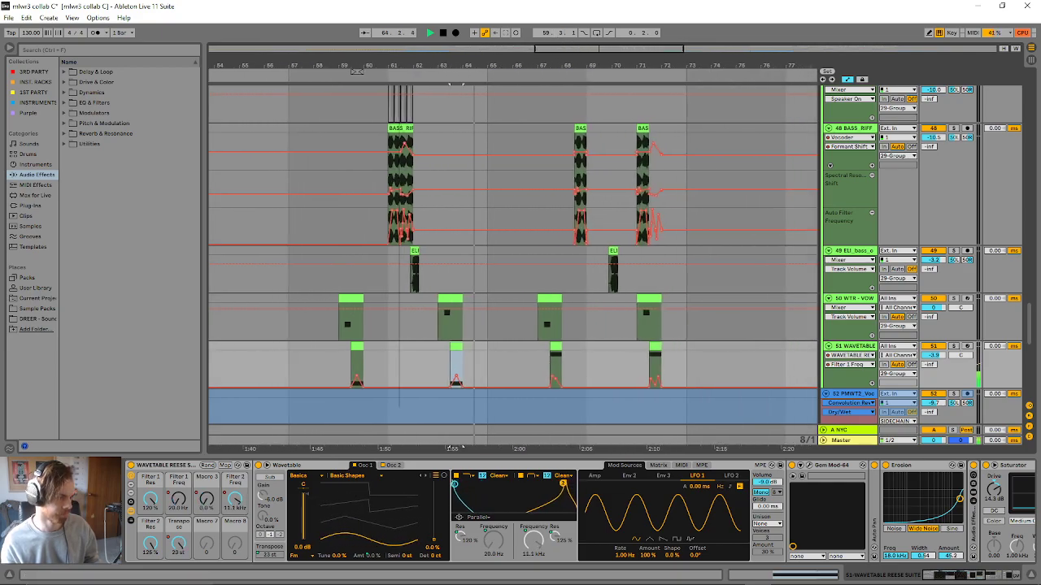
pyautogui.scroll(1, 599, 235)
pyautogui.scroll(4, 601, 325)
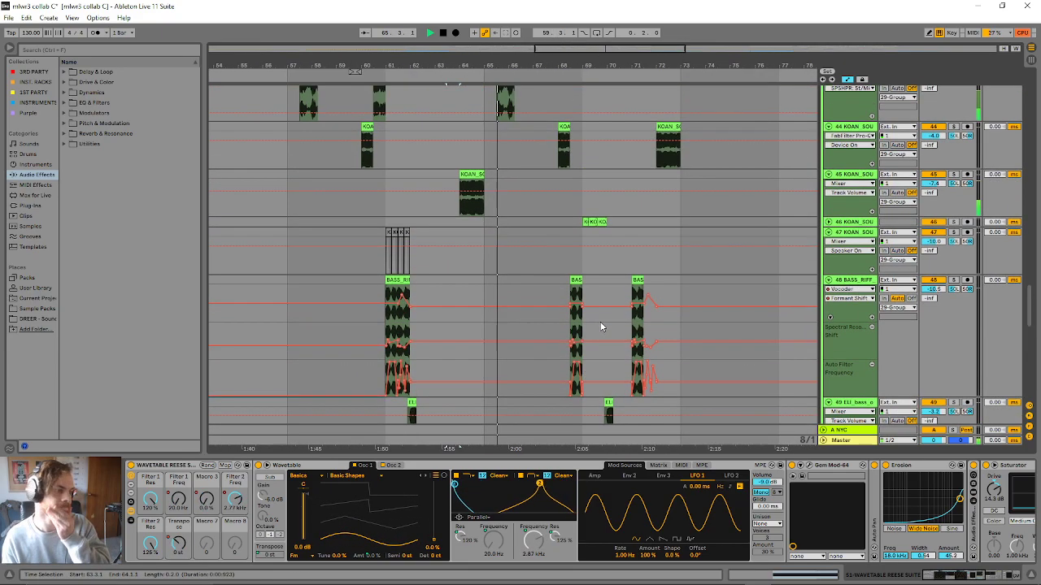
pyautogui.scroll(4, 599, 325)
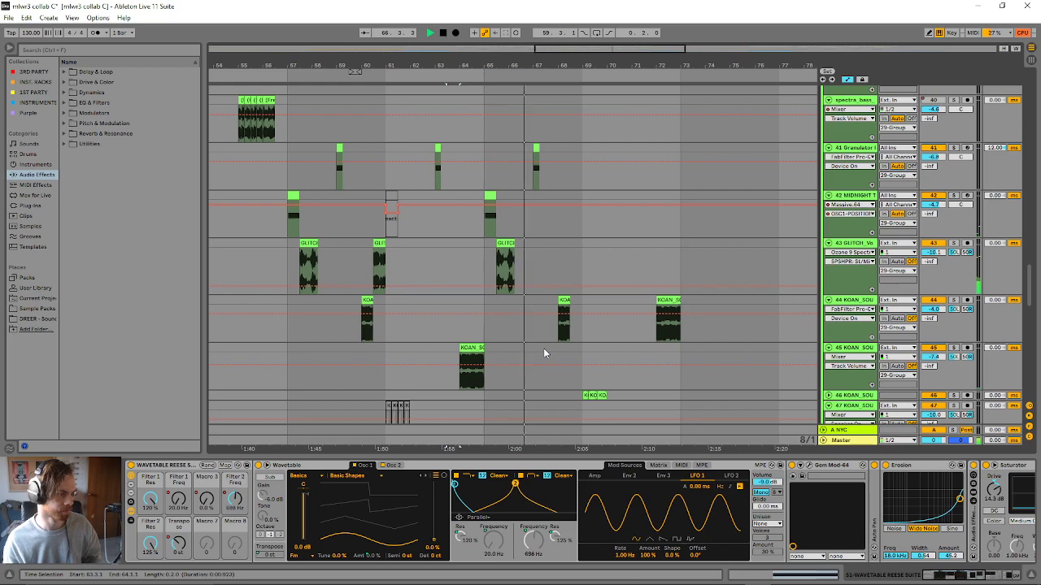
# - Compare the GLITCH_Mozart and GLITCH_Vowely frog clips on track 43, play from the bar 65 one and show the track's effects
pyautogui.click(506, 259)
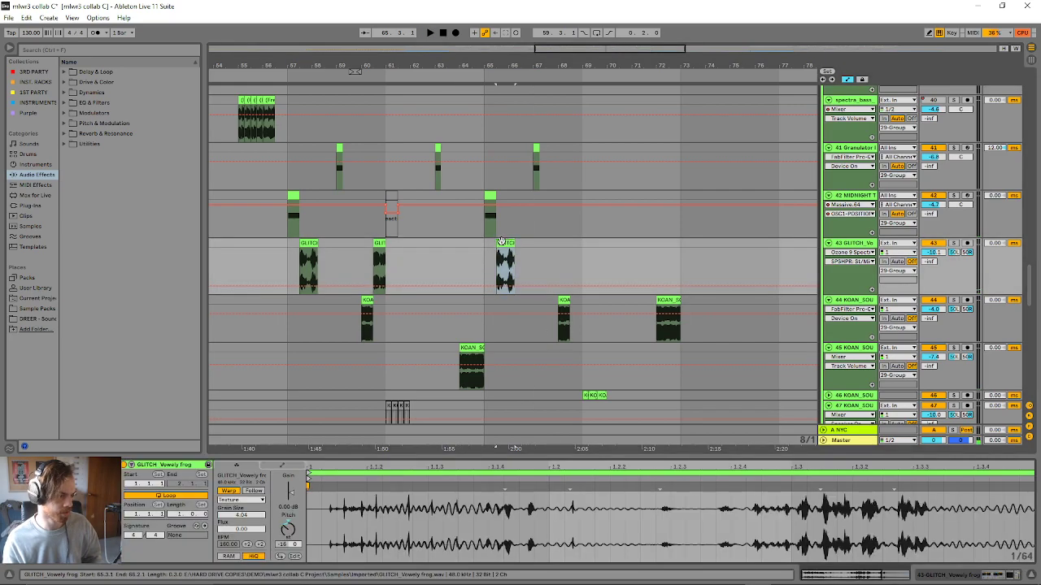
pyautogui.click(379, 260)
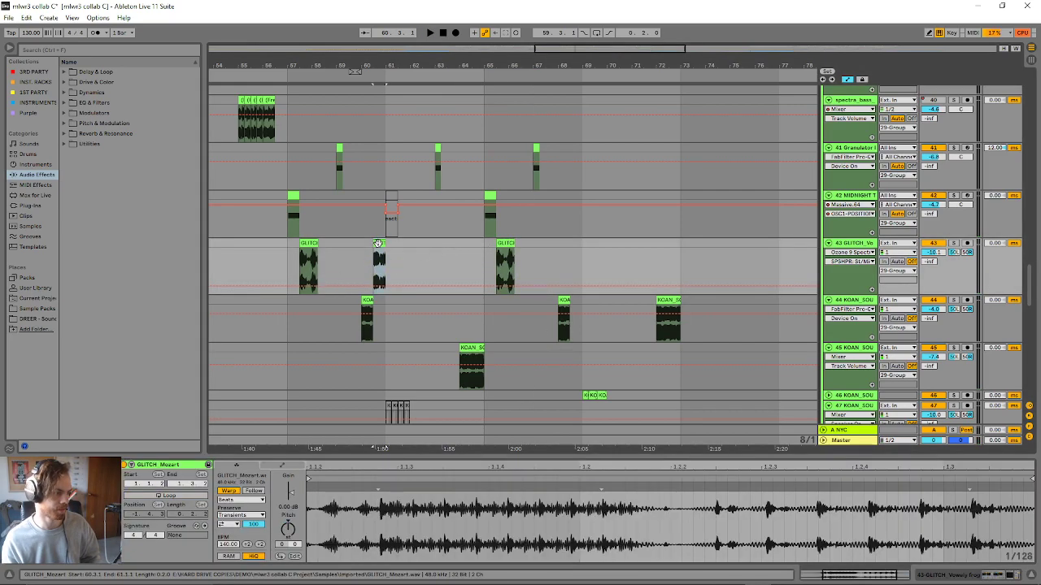
pyautogui.click(508, 252)
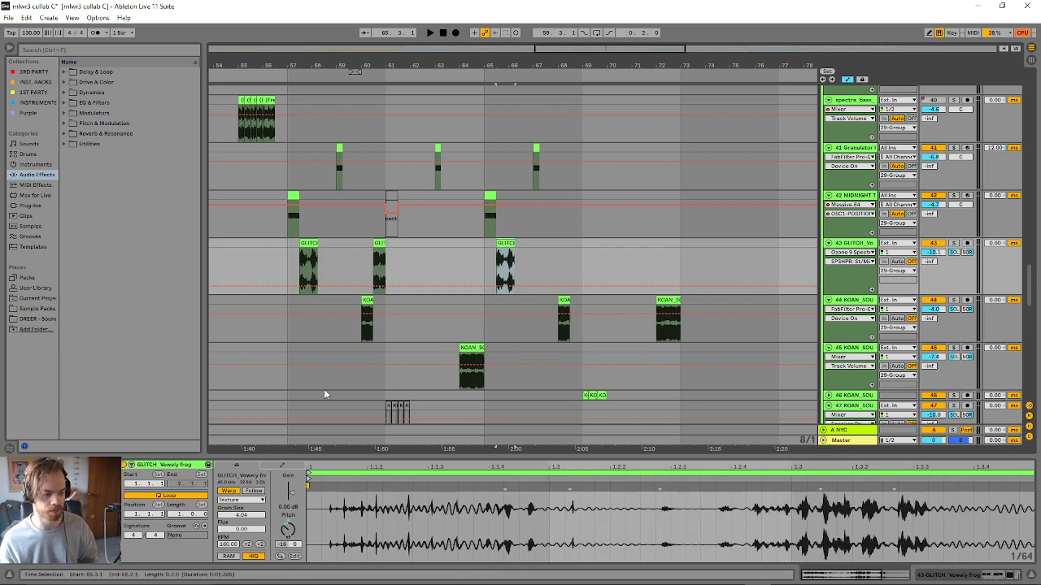
pyautogui.press('space')
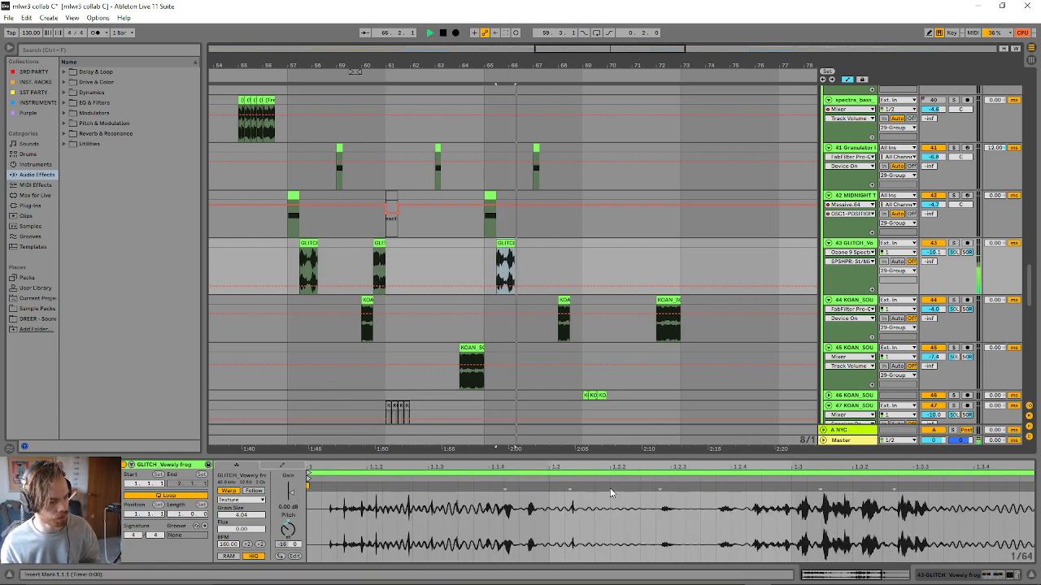
pyautogui.click(855, 244)
# - Play from the two shorter BASS_RIFF clips at bars 68 and 71 on track 48
pyautogui.scroll(-3, 763, 281)
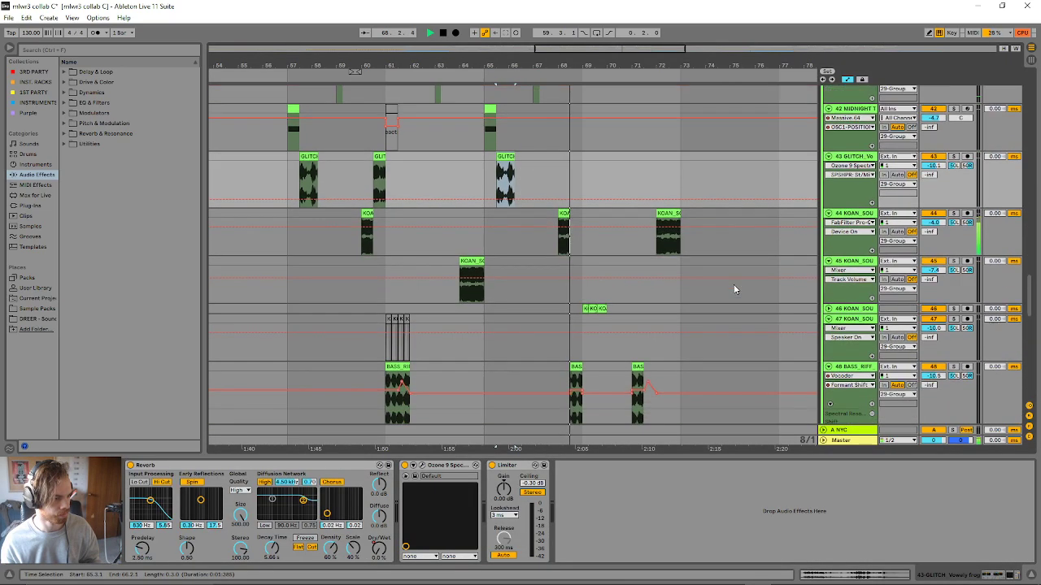
pyautogui.scroll(-3, 707, 284)
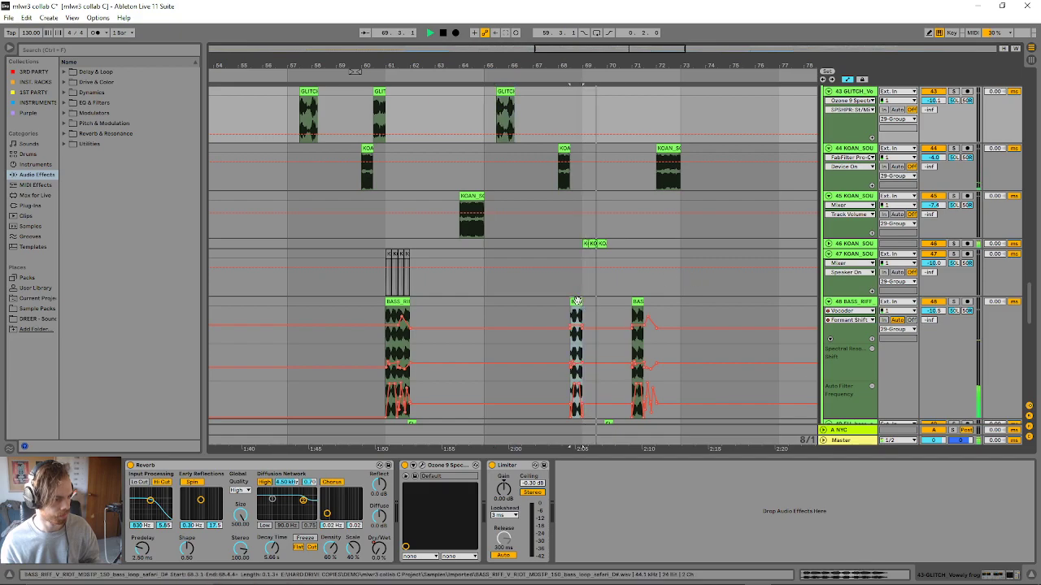
pyautogui.click(575, 300)
pyautogui.press('space')
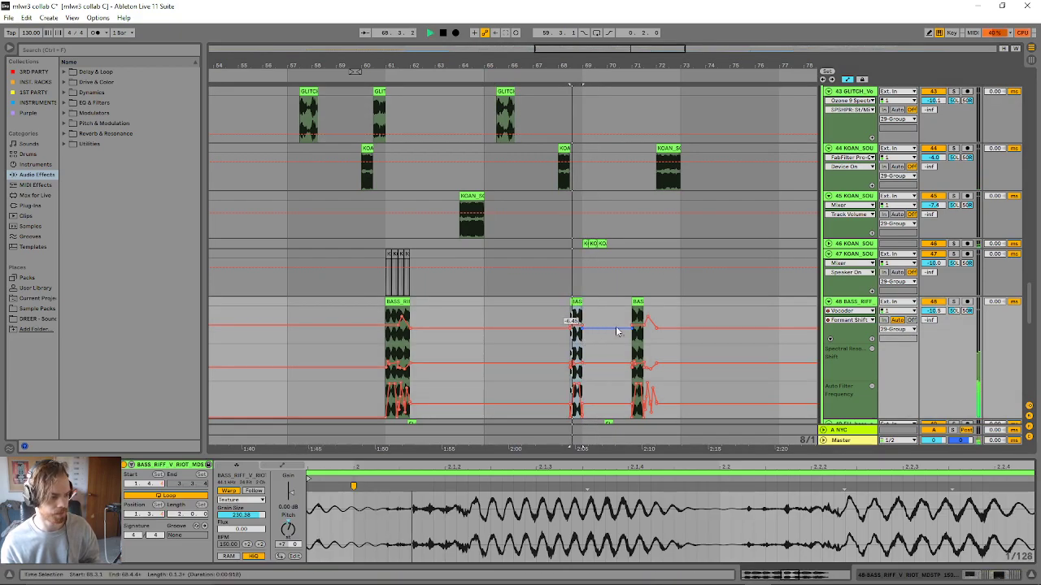
pyautogui.click(635, 306)
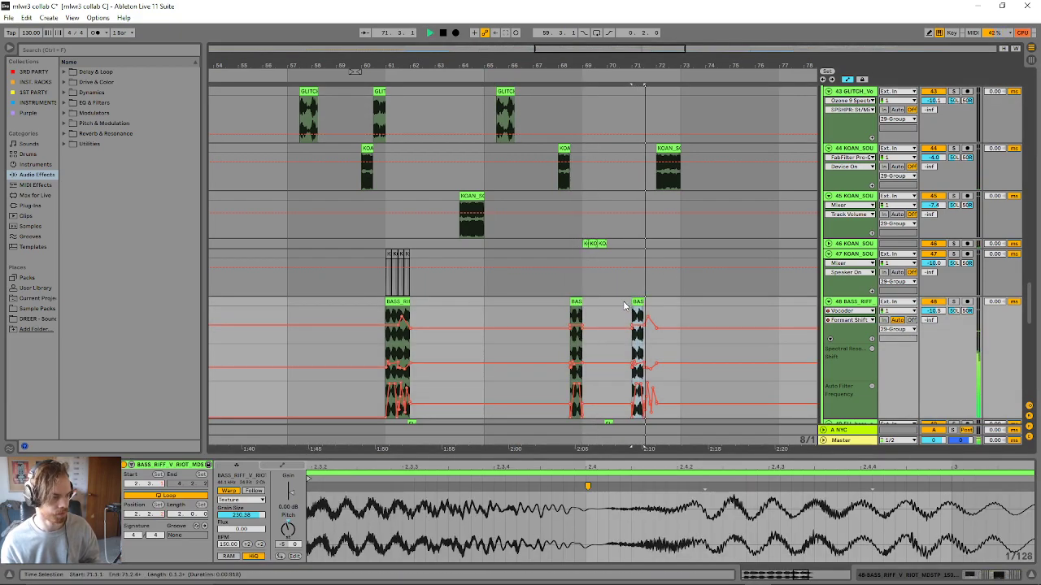
# - Set the insert marker at bar 81 on the VOWELY BOI 2 track and play the arrangement from there
pyautogui.moveTo(648, 58); pyautogui.dragTo(648, 16)
pyautogui.scroll(4, 756, 259)
pyautogui.scroll(10, 687, 335)
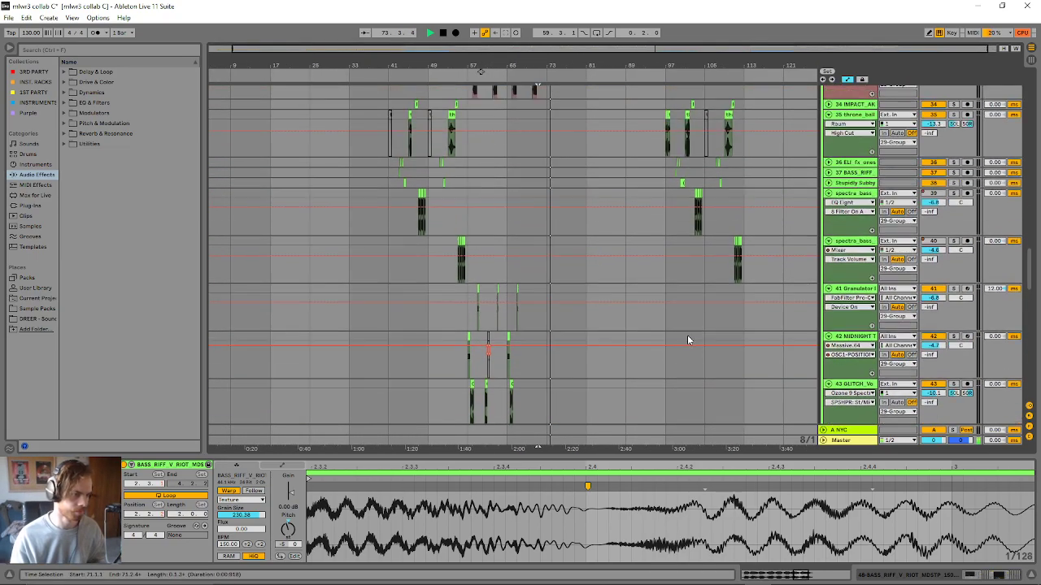
pyautogui.scroll(3, 681, 334)
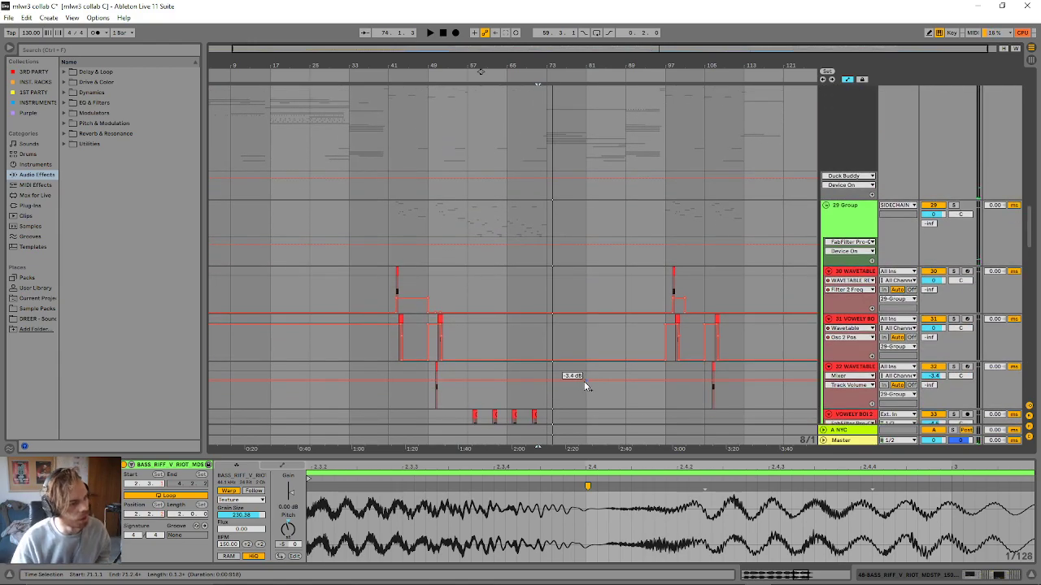
pyautogui.scroll(-1, 584, 381)
pyautogui.scroll(-5, 577, 391)
pyautogui.click(585, 383)
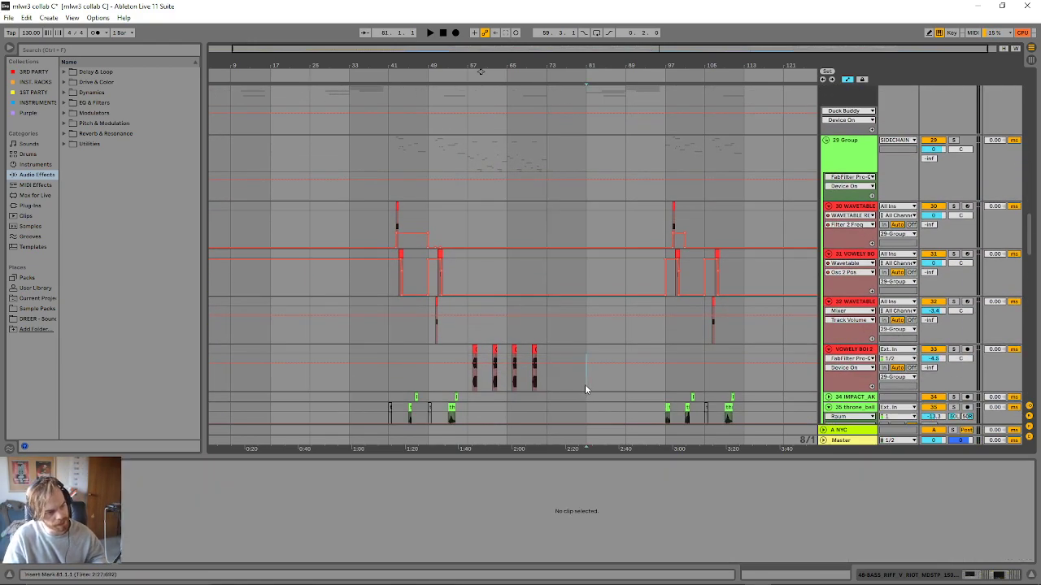
pyautogui.scroll(-1, 587, 387)
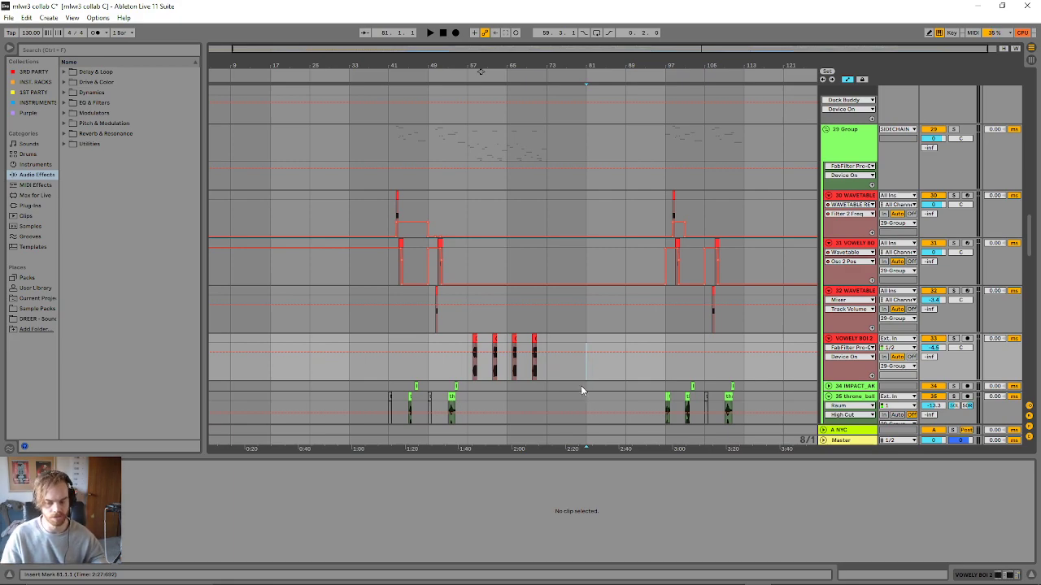
pyautogui.scroll(-5, 580, 385)
pyautogui.press('space')
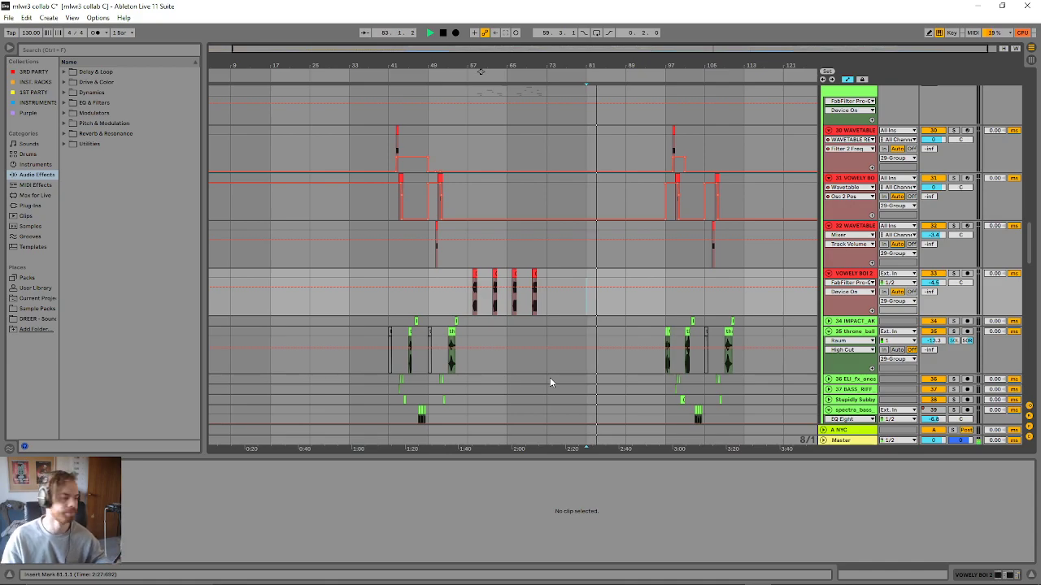
# - Examine the bass, drum, hats and sidechain tracks while the arrangement plays on from bar 81 into the second drop
pyautogui.scroll(-12, 549, 374)
pyautogui.scroll(-2, 546, 370)
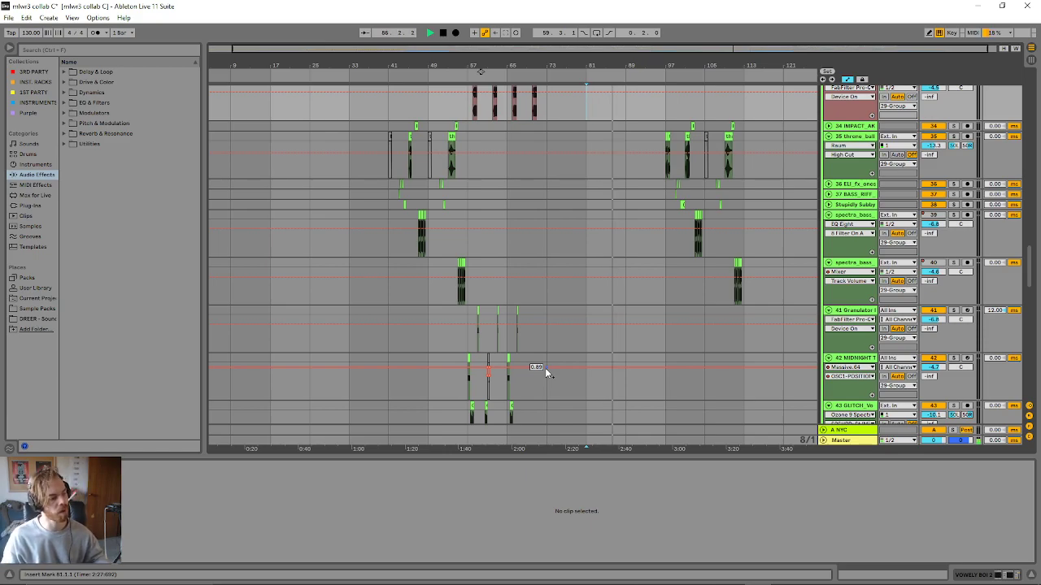
pyautogui.scroll(15, 505, 329)
pyautogui.scroll(15, 589, 390)
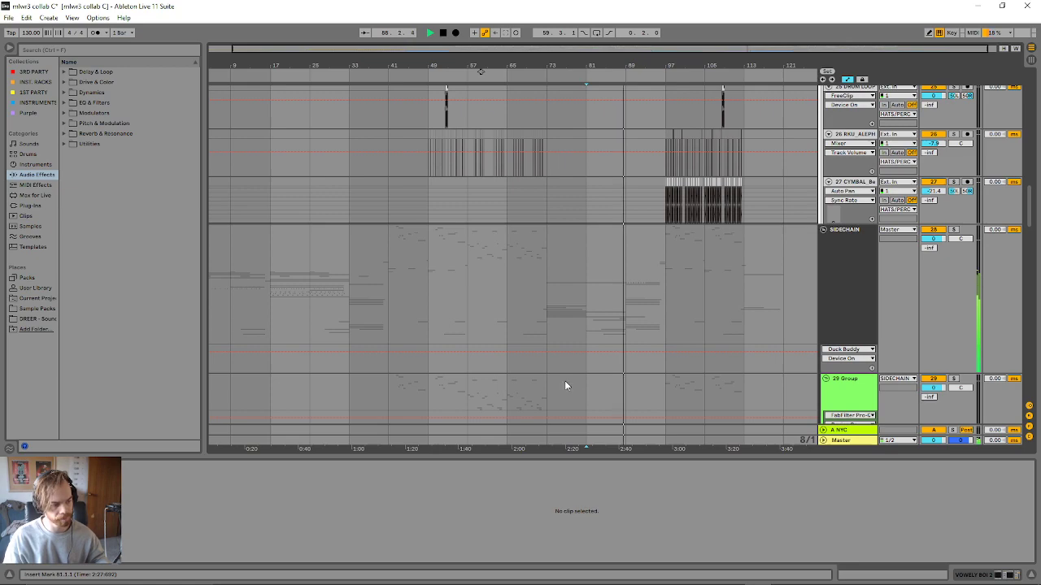
pyautogui.scroll(5, 561, 383)
pyautogui.scroll(6, 537, 410)
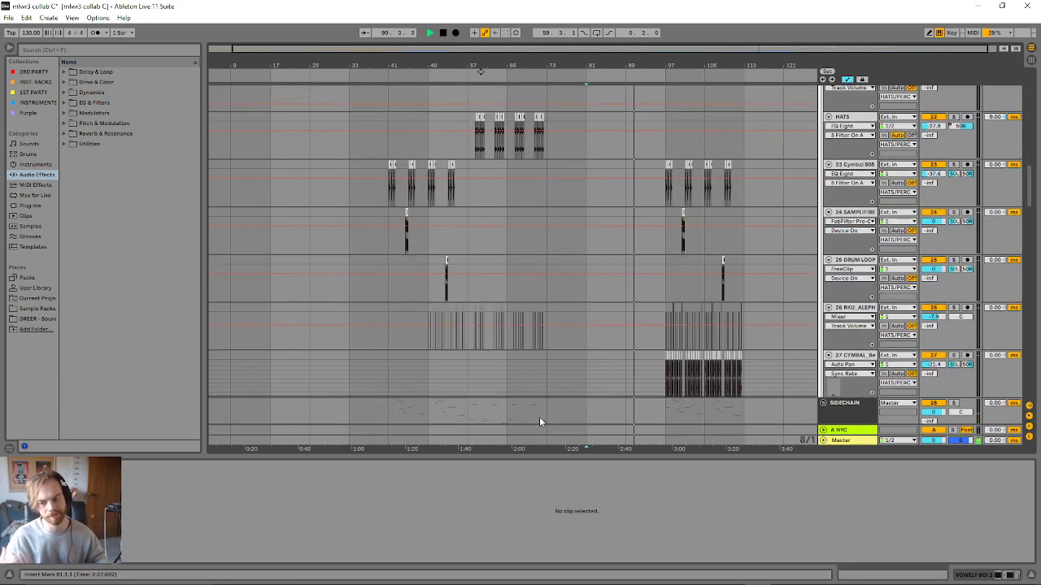
pyautogui.scroll(1, 536, 421)
pyautogui.scroll(12, 536, 420)
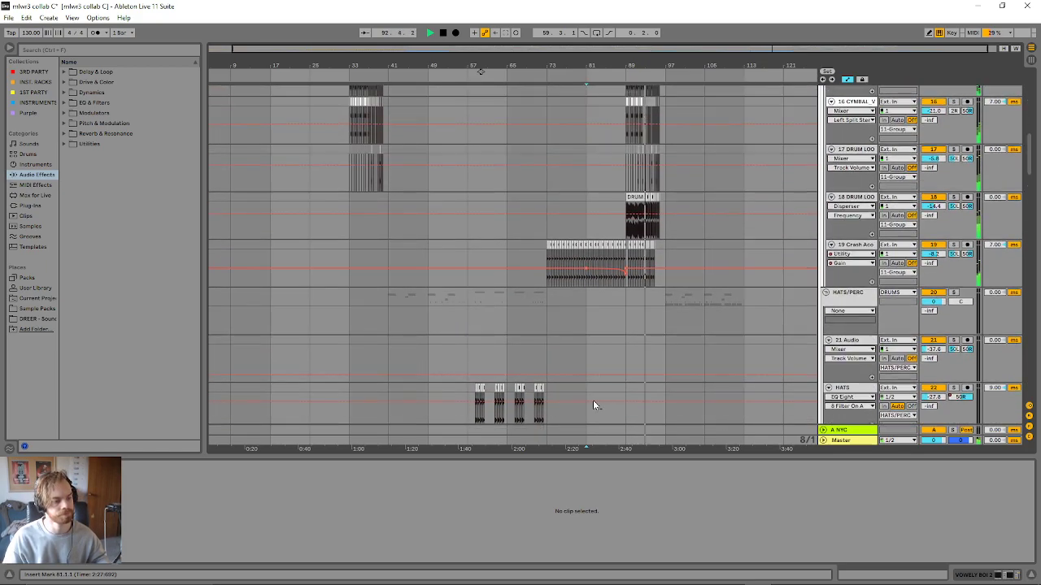
pyautogui.scroll(-4, 592, 400)
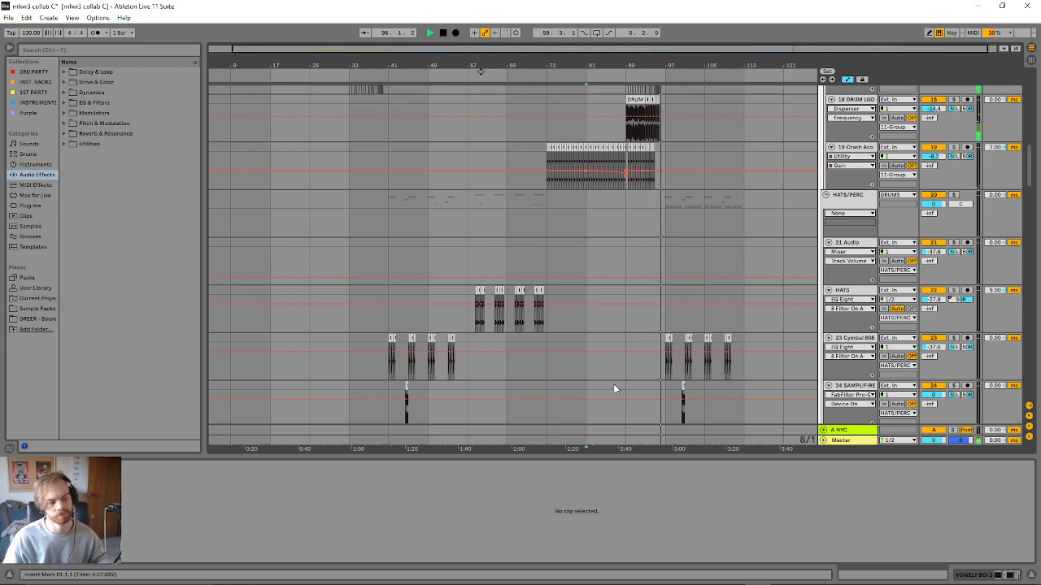
pyautogui.scroll(-10, 605, 386)
pyautogui.scroll(-15, 606, 411)
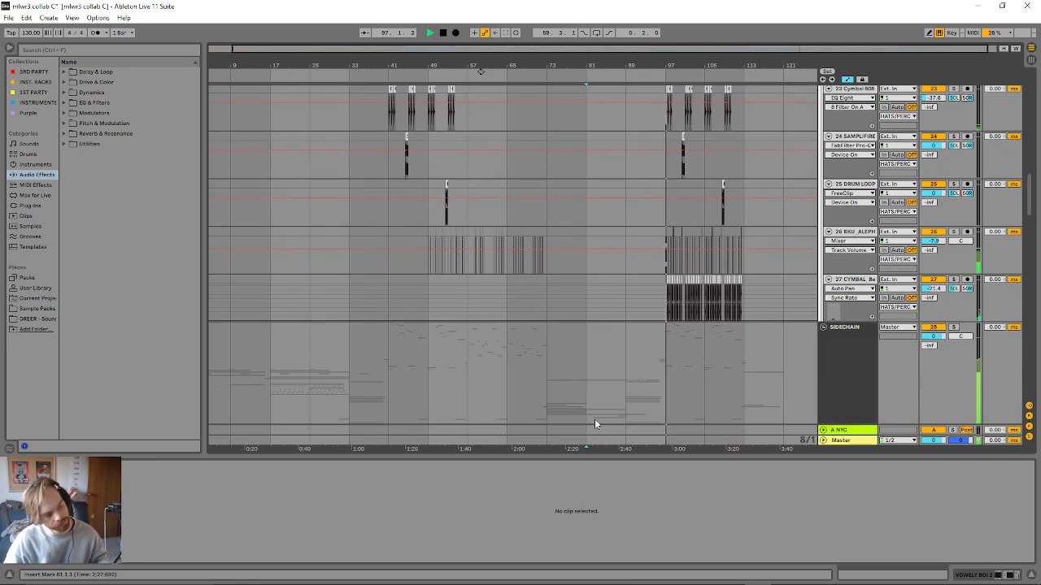
pyautogui.scroll(-1, 577, 417)
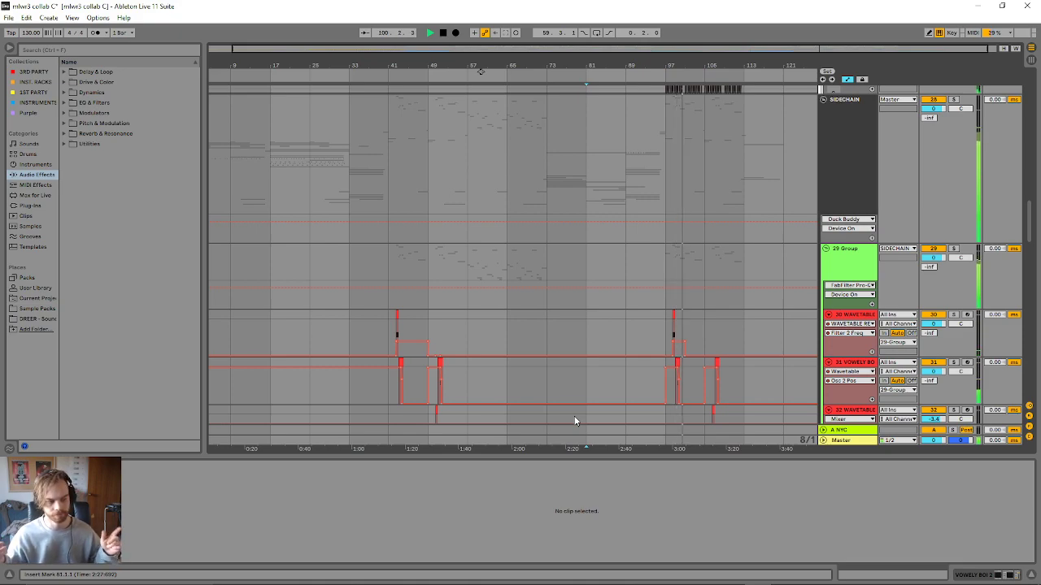
# - Set the insert marker at bar 97 on the SIDECHAIN track and stop playback
pyautogui.scroll(1, 573, 415)
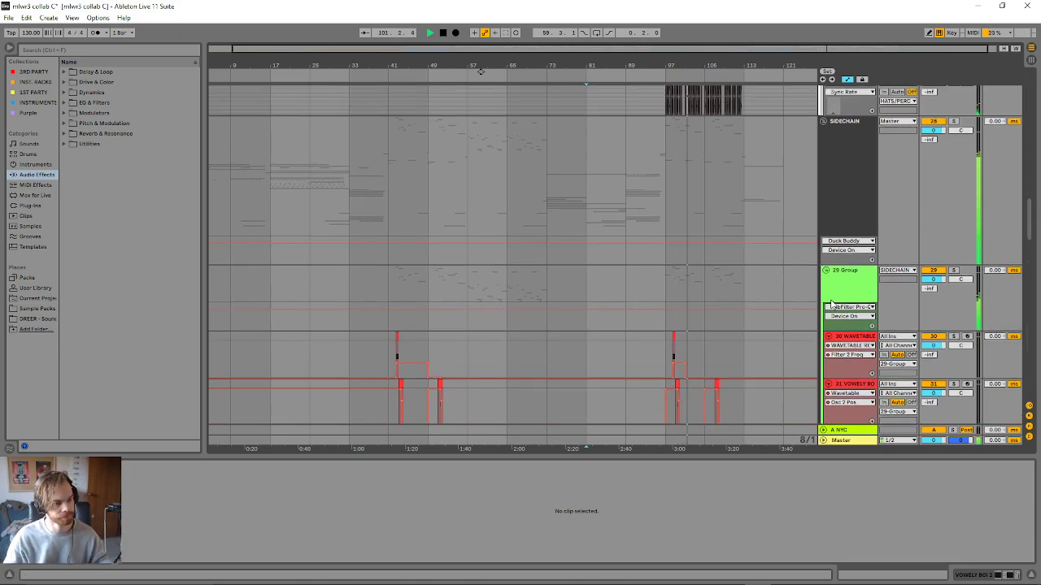
pyautogui.click(667, 218)
pyautogui.press('space')
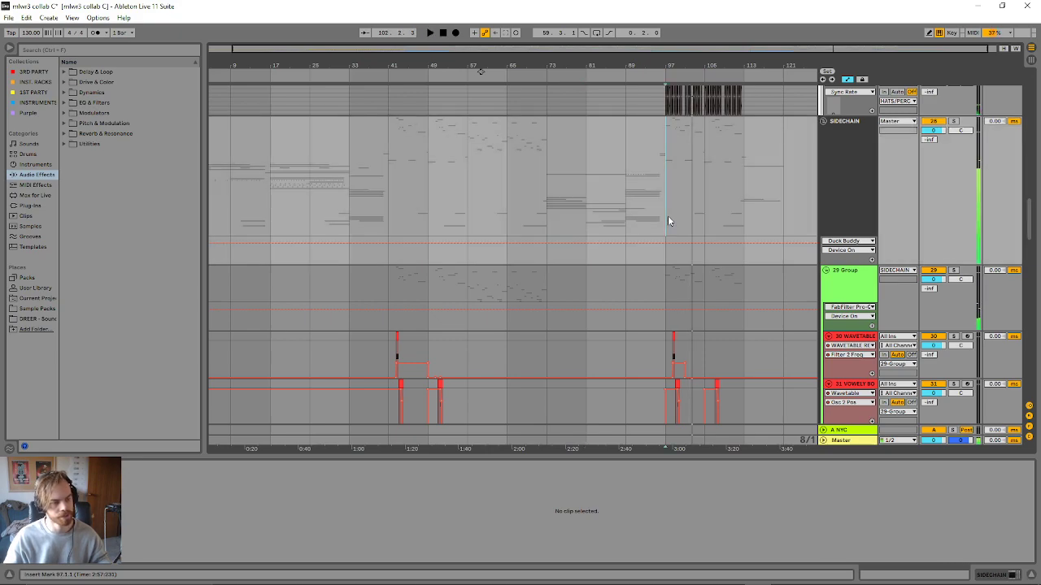
# - Highlight bars 41 to 57 of the SIDECHAIN group for comparison, and play the second drop from bar 97
pyautogui.scroll(1, 650, 204)
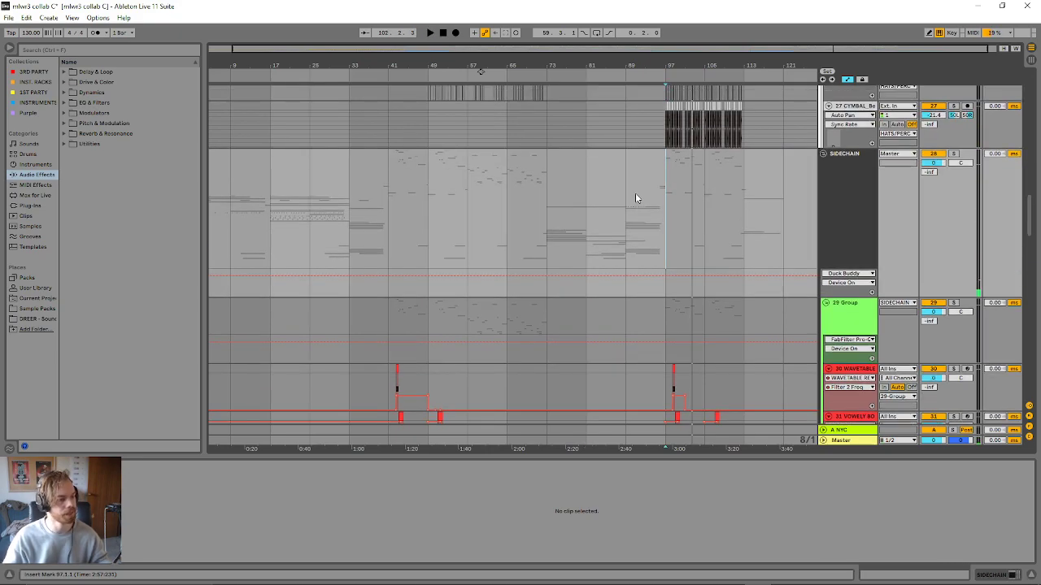
pyautogui.scroll(1, 642, 201)
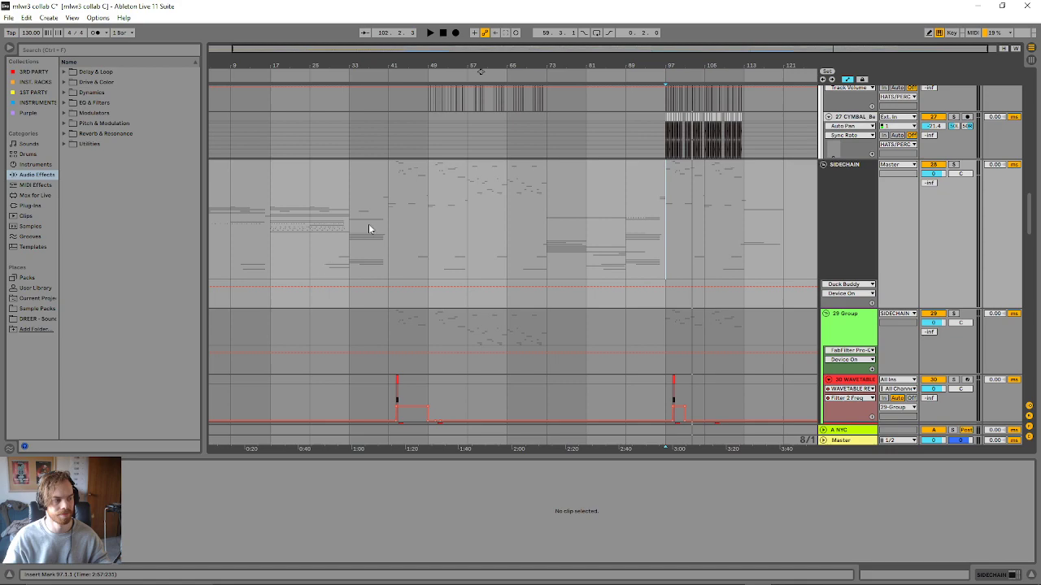
pyautogui.scroll(1, 413, 275)
pyautogui.moveTo(409, 276); pyautogui.dragTo(464, 248)
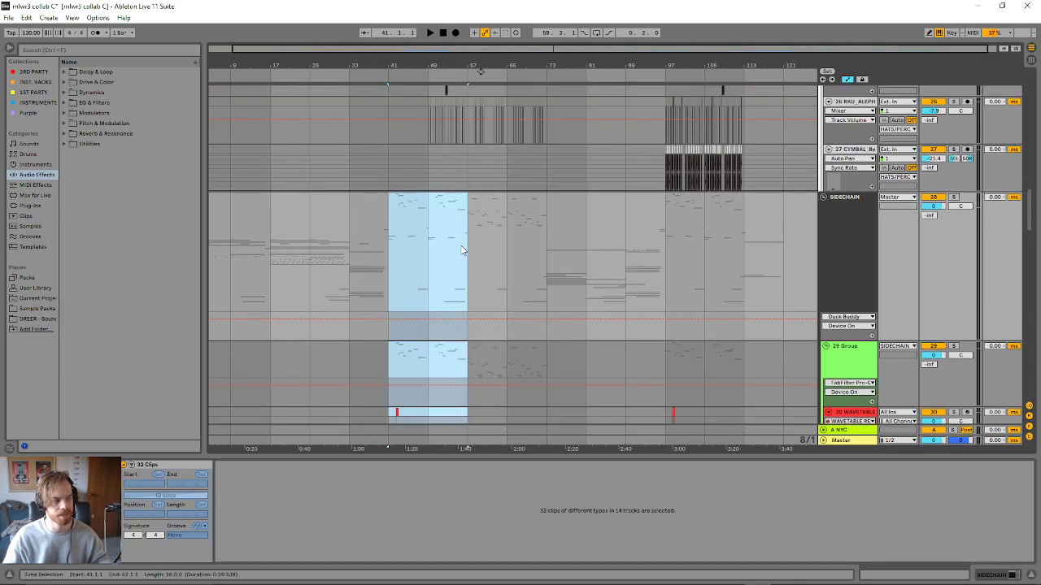
pyautogui.click(672, 235)
pyautogui.press('space')
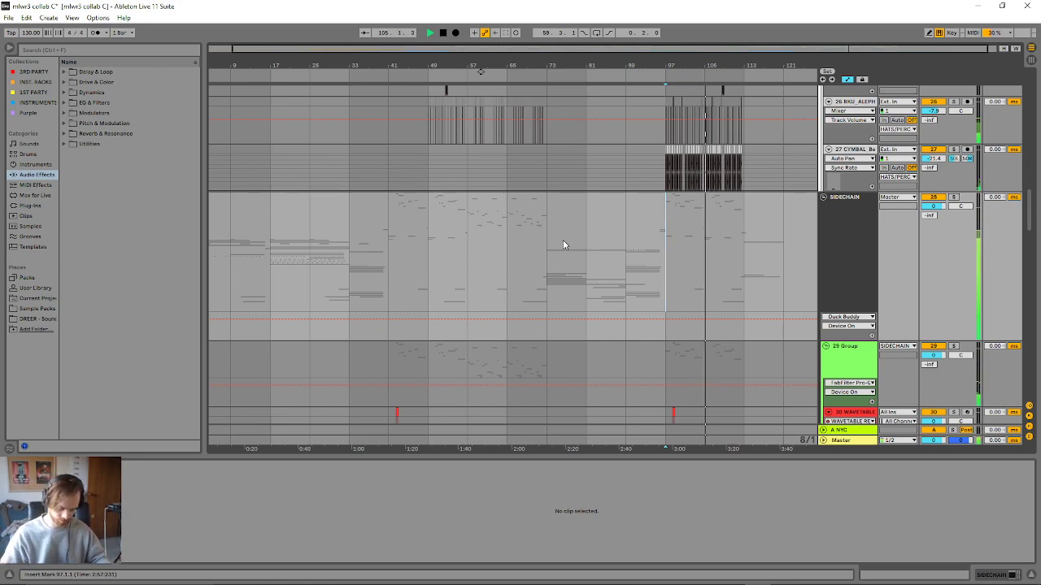
# - Examine the bass tracks inside 29 Group, comparing their clips in the first and second drops during playback
pyautogui.scroll(-3, 563, 244)
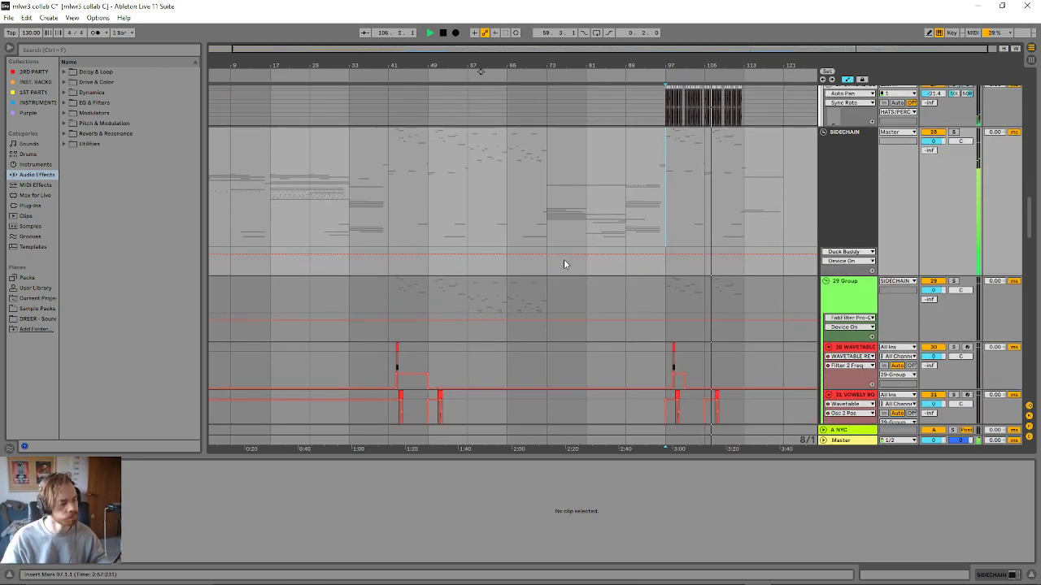
pyautogui.scroll(-6, 548, 268)
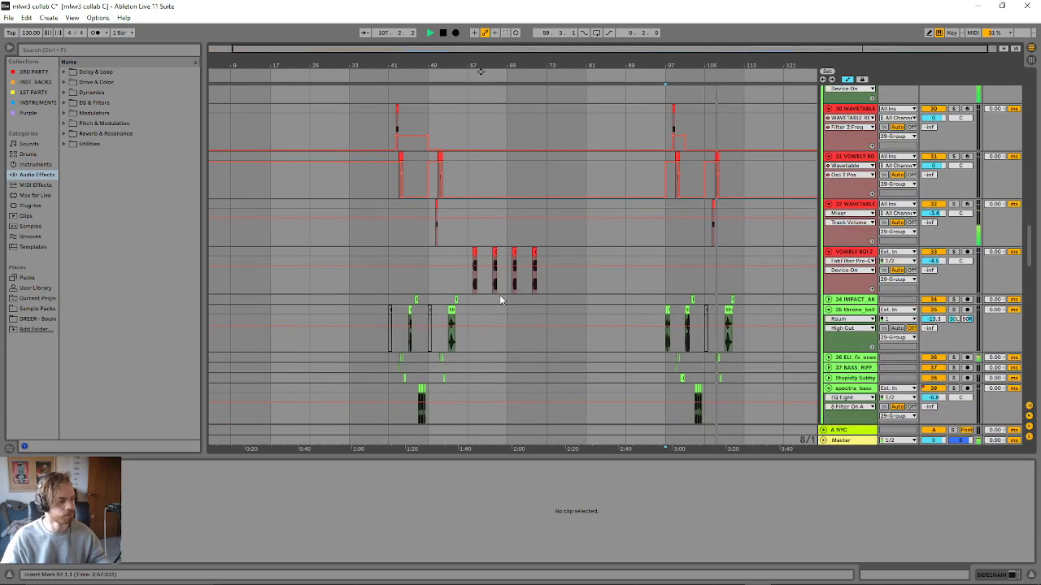
pyautogui.scroll(-5, 498, 297)
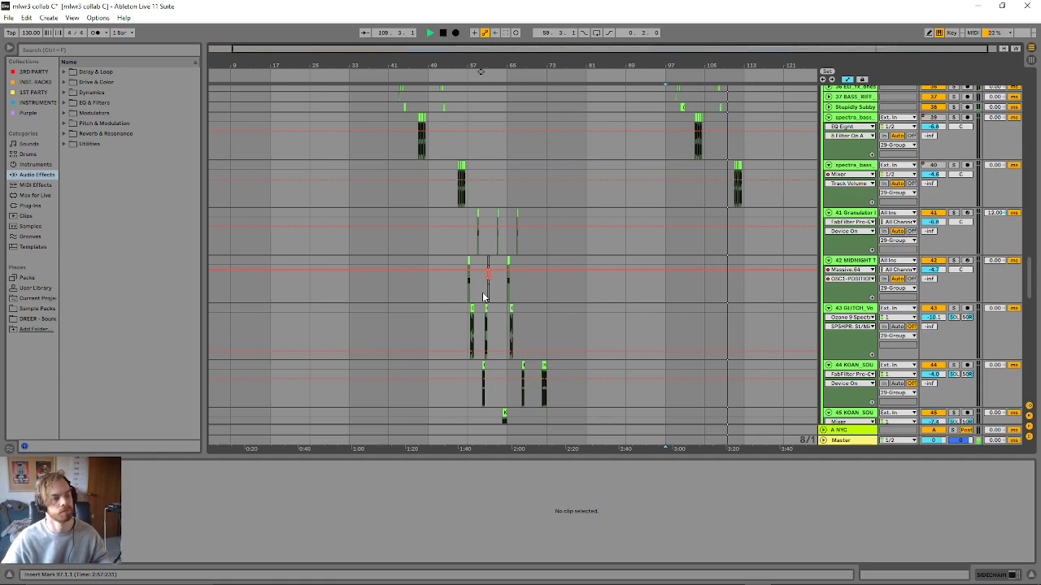
pyautogui.scroll(5, 483, 296)
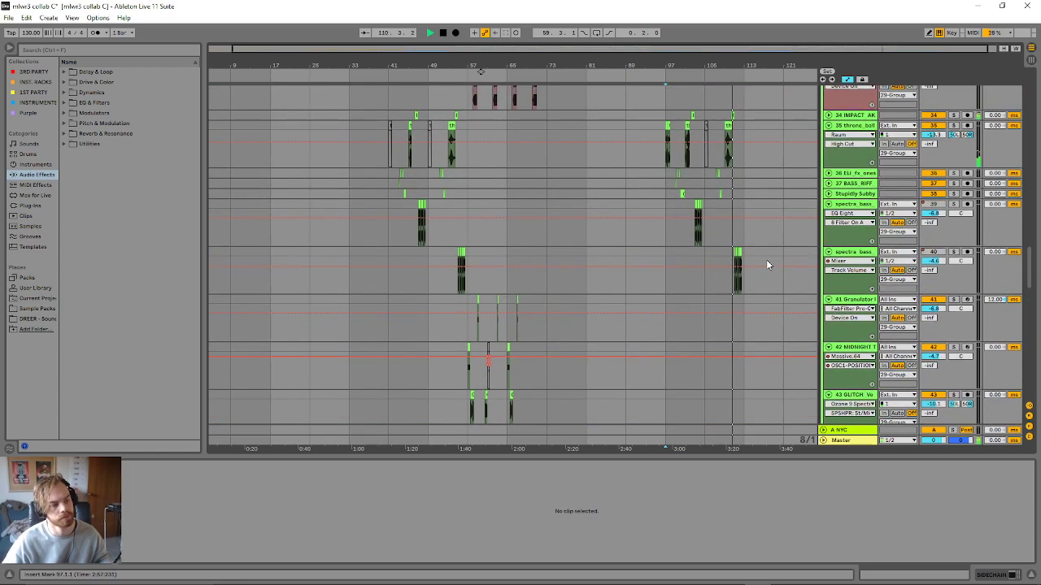
pyautogui.scroll(-3, 705, 294)
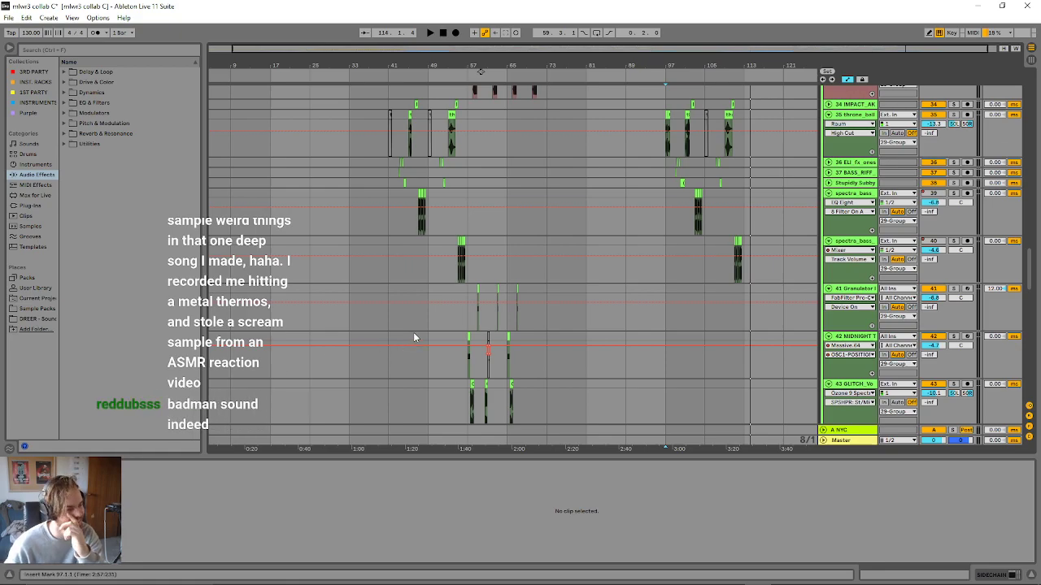
pyautogui.scroll(-2, 662, 404)
pyautogui.scroll(5, 793, 366)
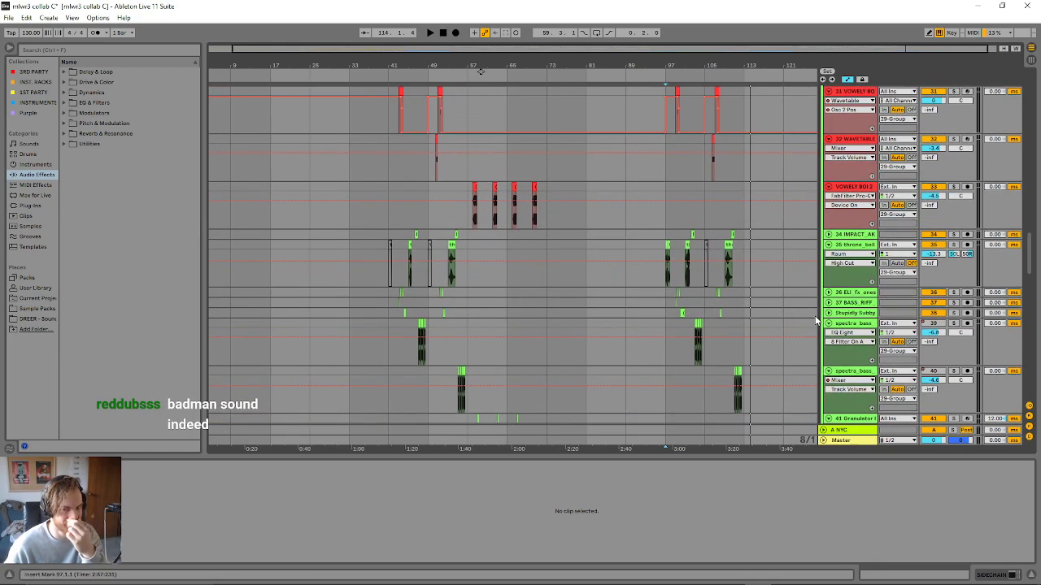
# - Fold 29 Group to hide its bass tracks
pyautogui.scroll(5, 797, 316)
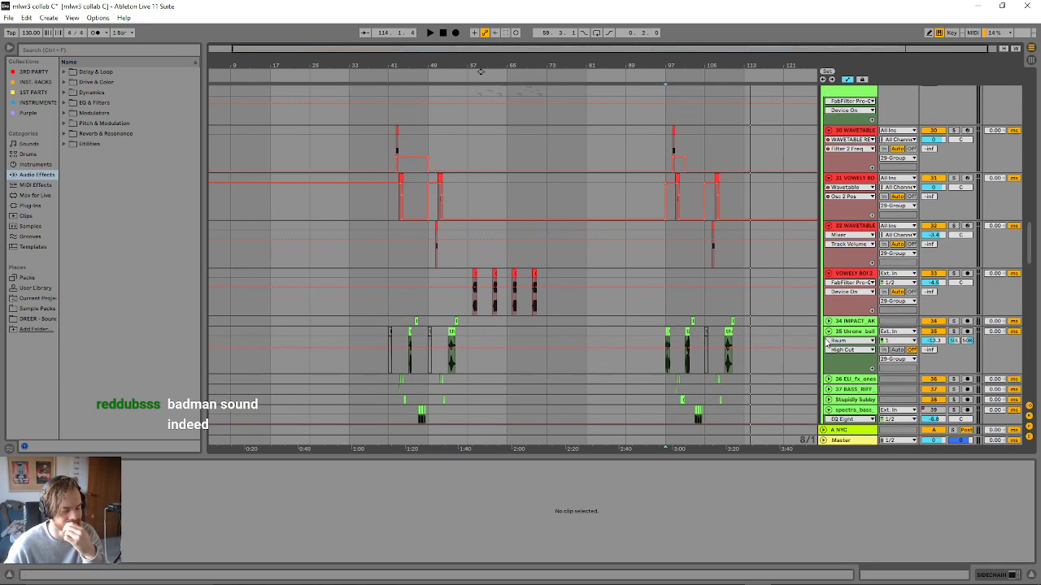
pyautogui.scroll(1, 825, 397)
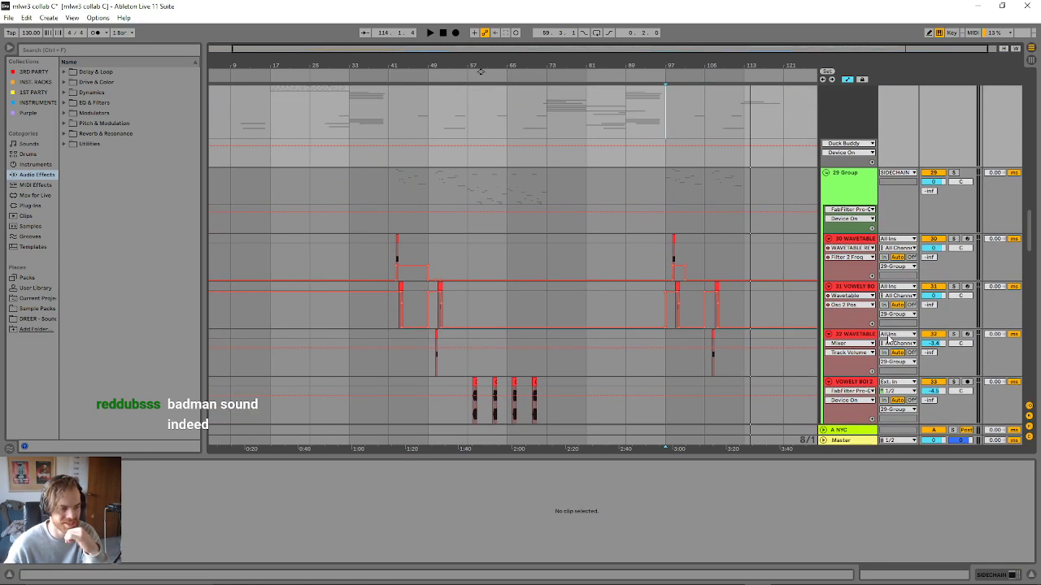
pyautogui.click(831, 172)
pyautogui.click(821, 172)
pyautogui.click(826, 173)
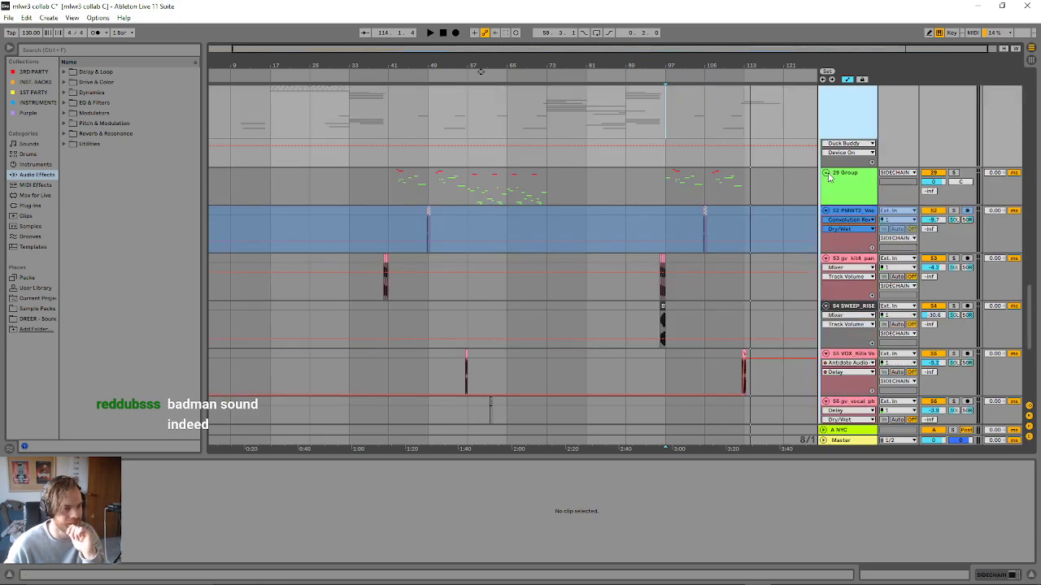
# - Collapse the vocal and riser tracks 52 to 56 and fold 57 Group below them
pyautogui.click(826, 210)
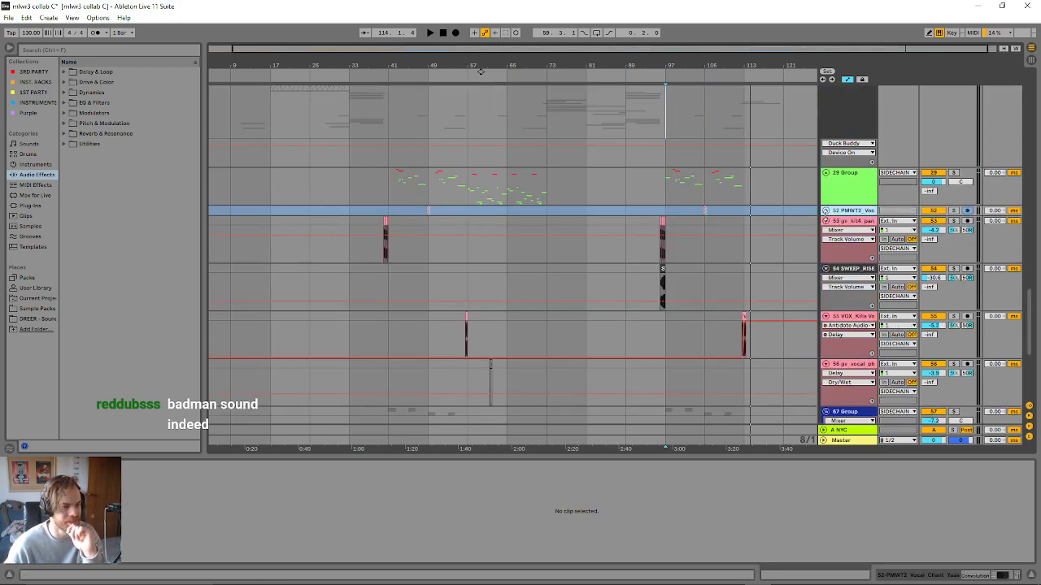
pyautogui.click(825, 220)
pyautogui.click(825, 232)
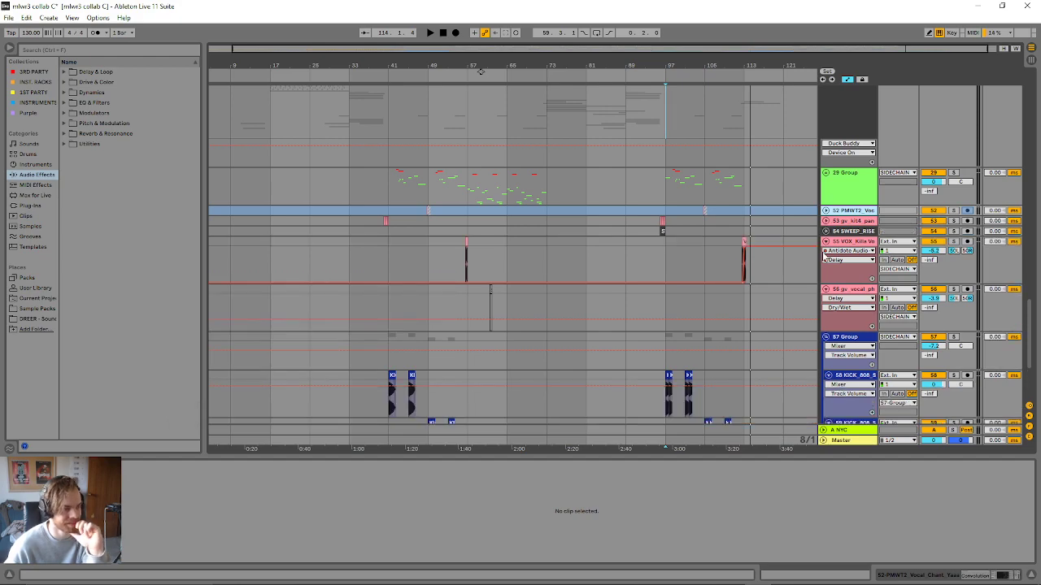
pyautogui.click(825, 242)
pyautogui.click(825, 251)
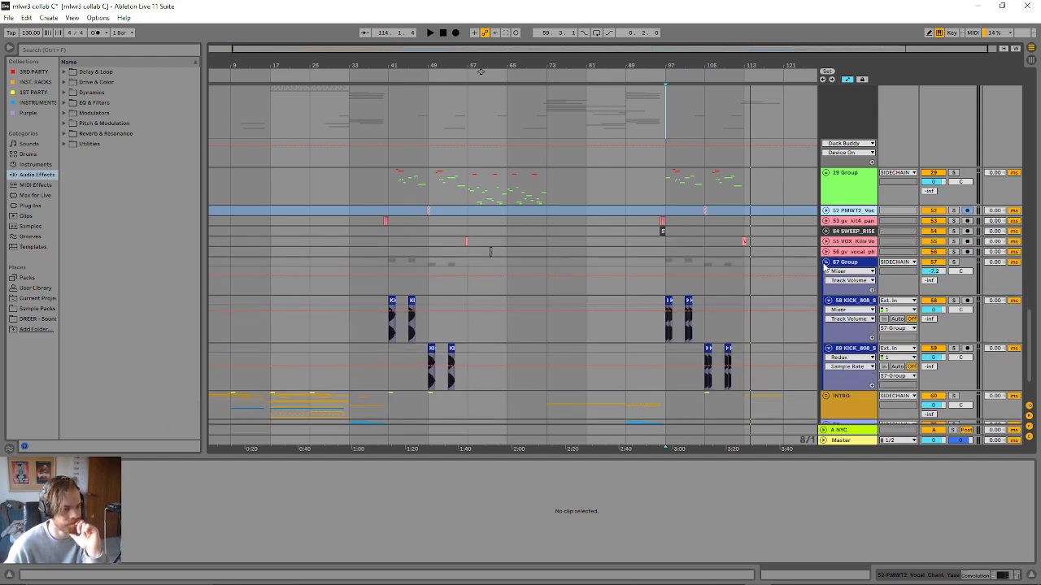
pyautogui.click(825, 261)
# - Examine the hats, cymbal and drum loop tracks above the SIDECHAIN group and the collapsed groups below it
pyautogui.scroll(7, 769, 337)
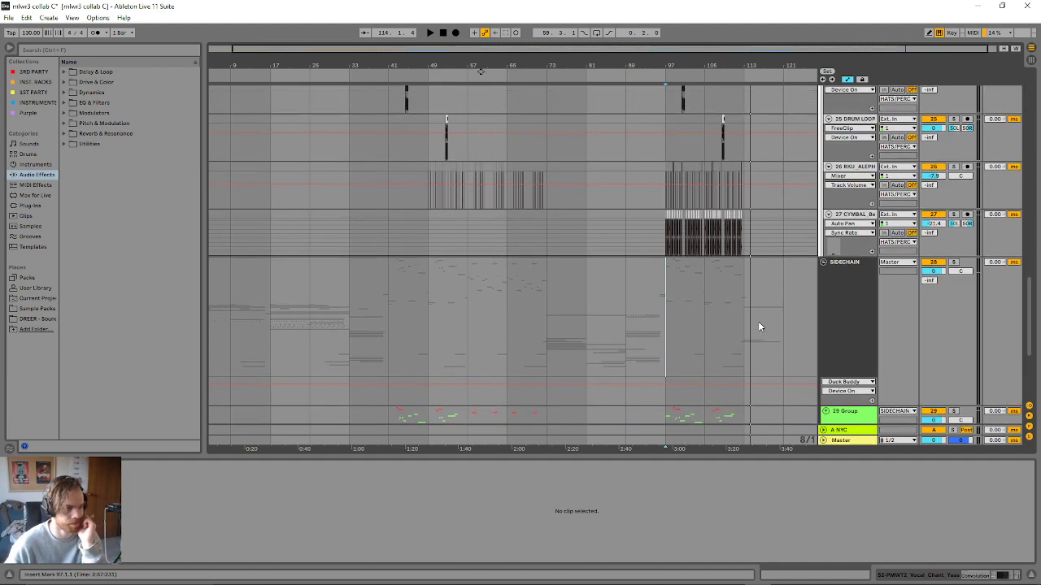
pyautogui.scroll(1, 758, 326)
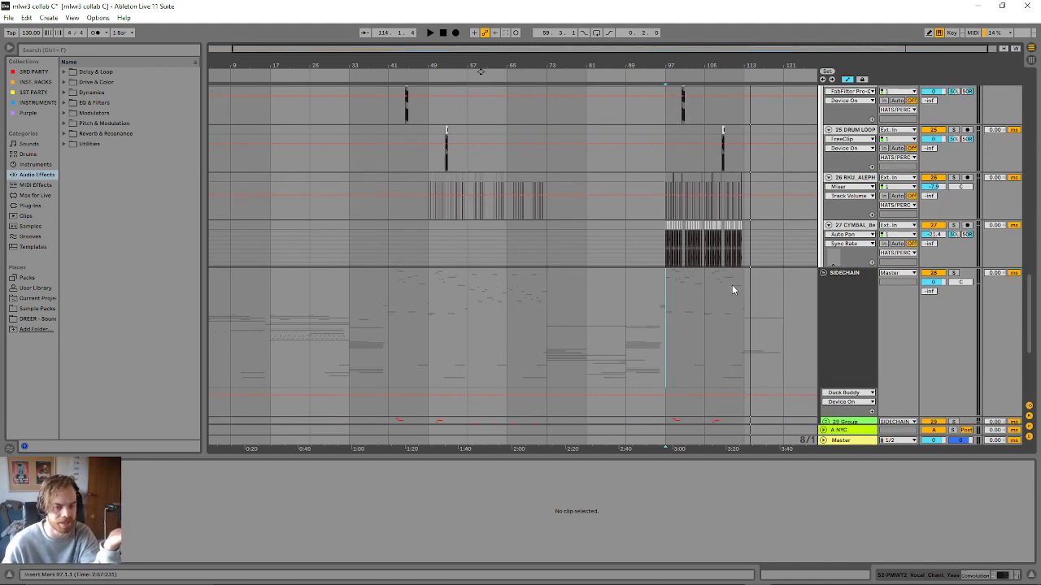
pyautogui.scroll(1, 691, 294)
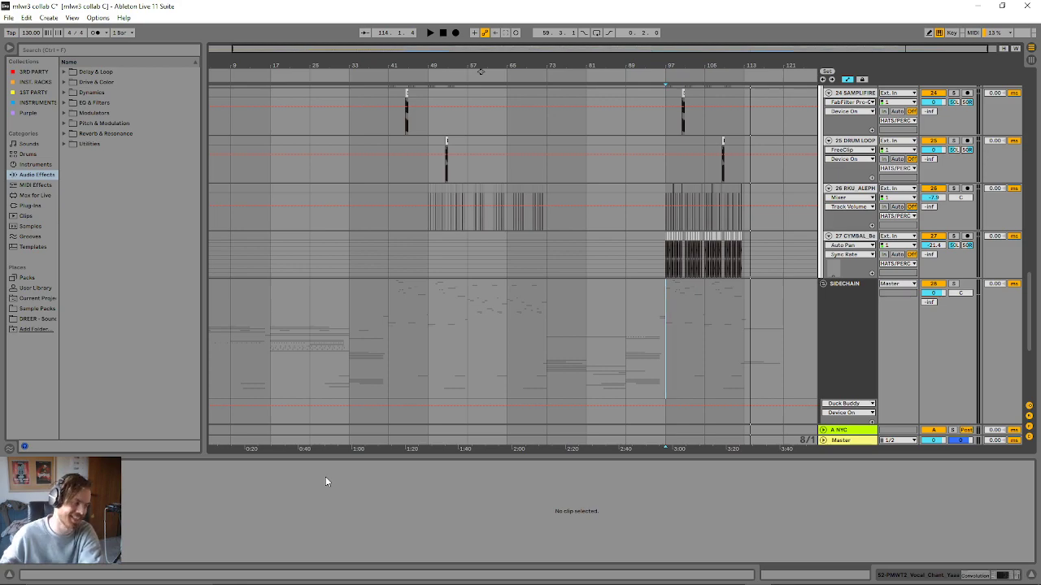
pyautogui.scroll(1, 603, 404)
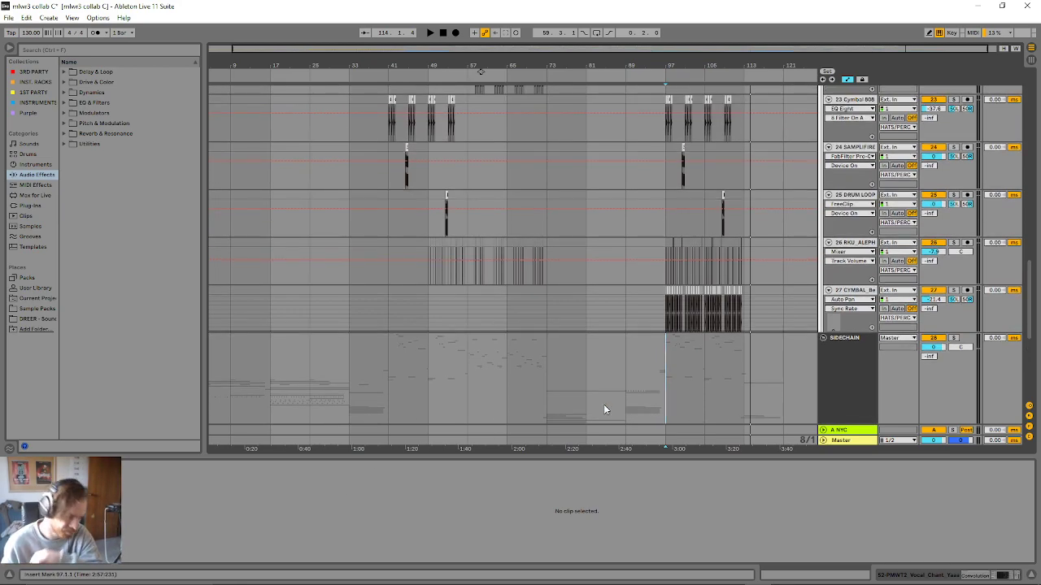
pyautogui.scroll(1, 493, 401)
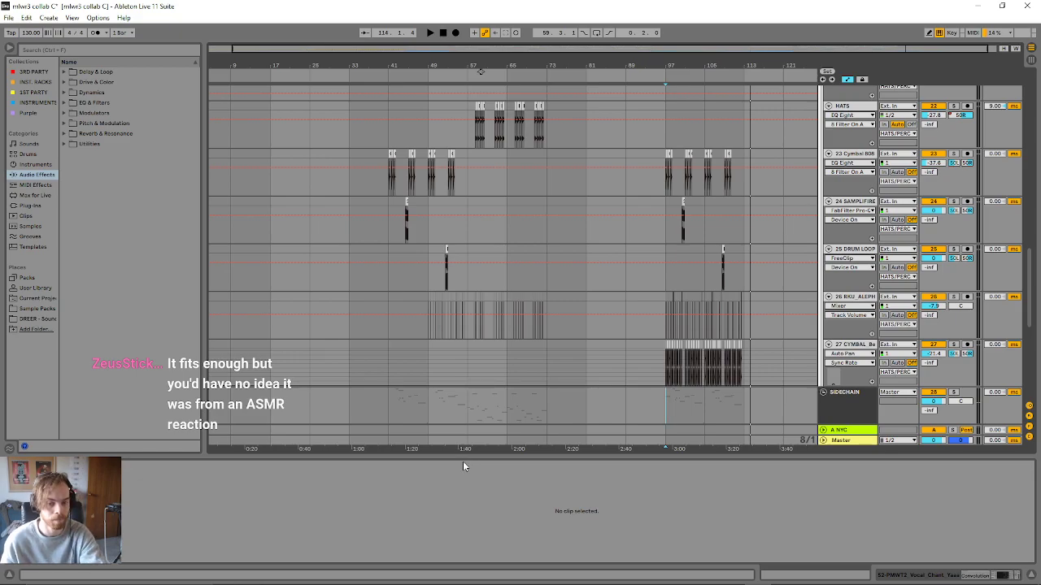
pyautogui.scroll(1, 678, 324)
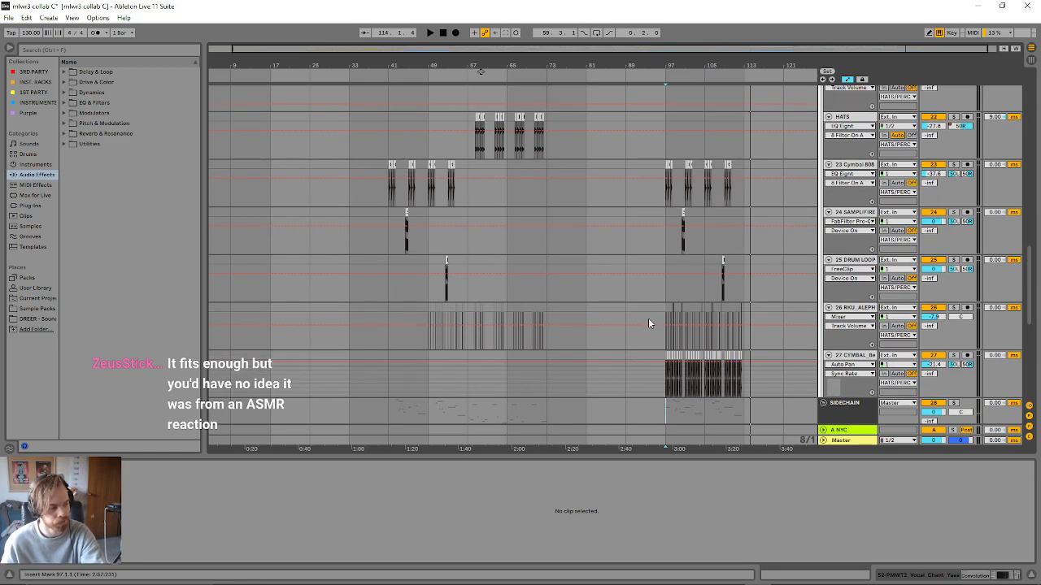
pyautogui.scroll(-10, 626, 317)
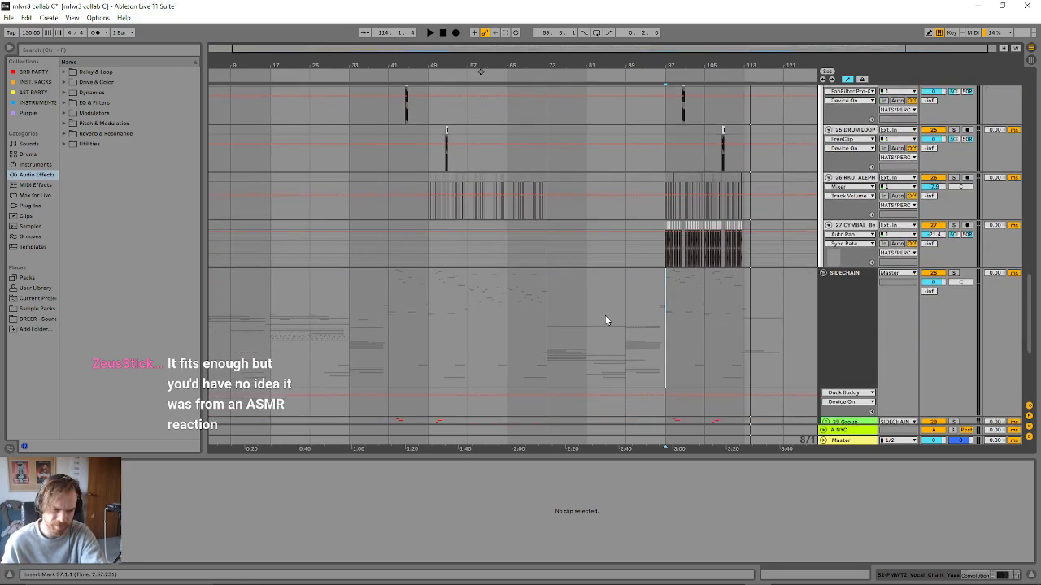
pyautogui.scroll(1, 596, 314)
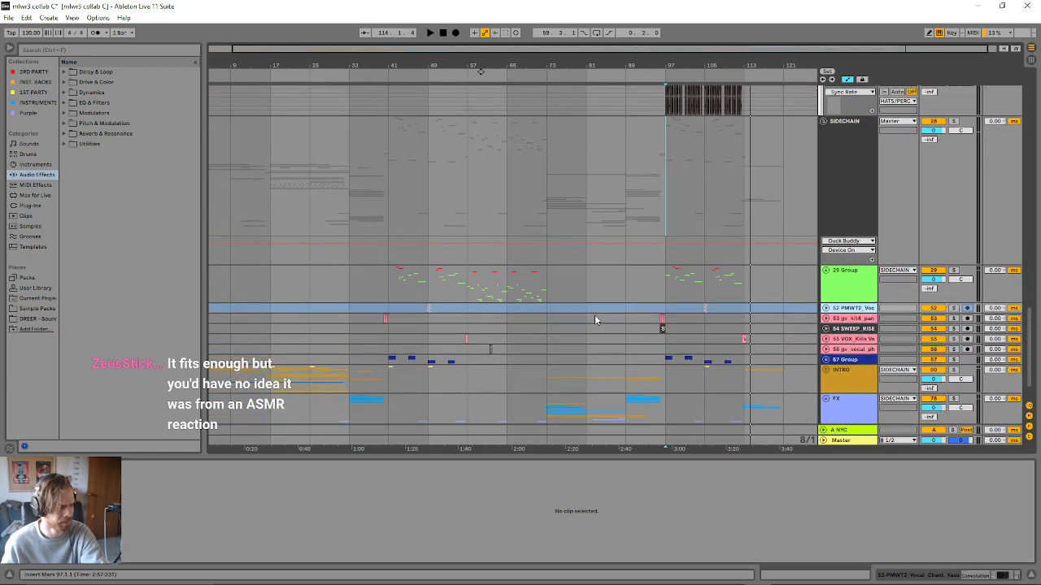
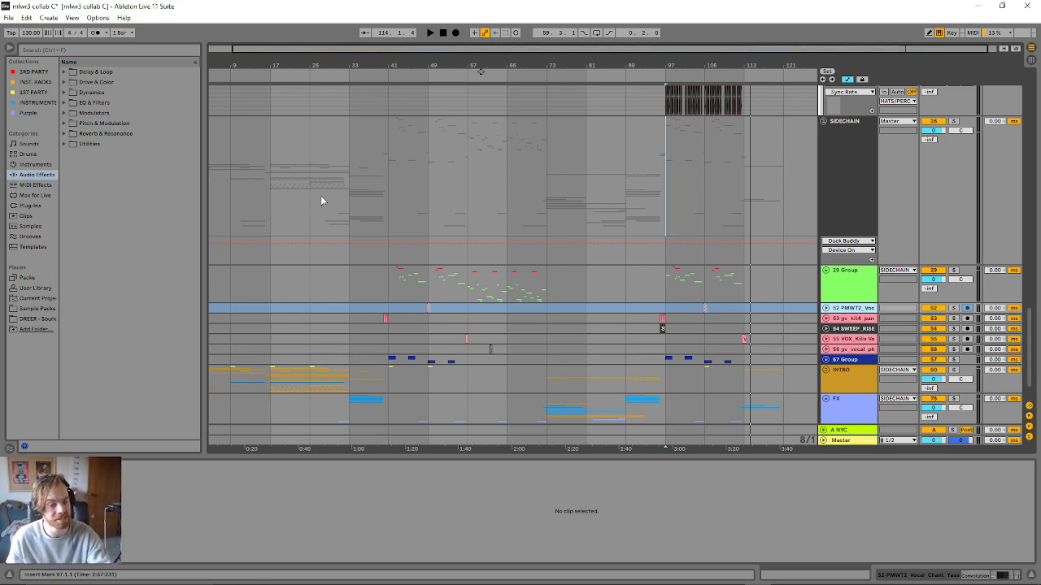
# - Unfold 6 Group below the SNR GHOST track to show its one-shot and snap layers
pyautogui.scroll(1, 326, 157)
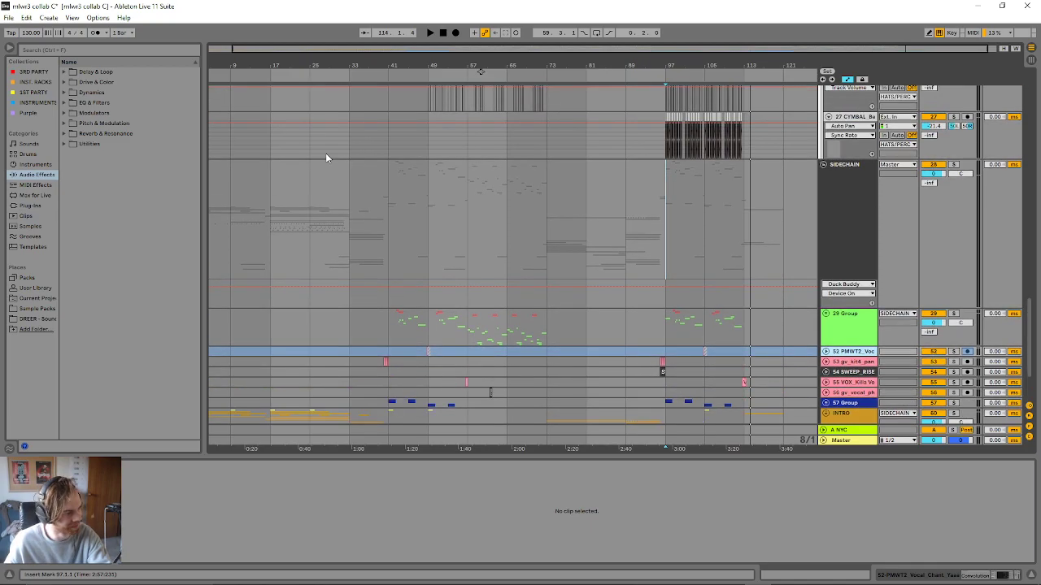
pyautogui.scroll(15, 325, 157)
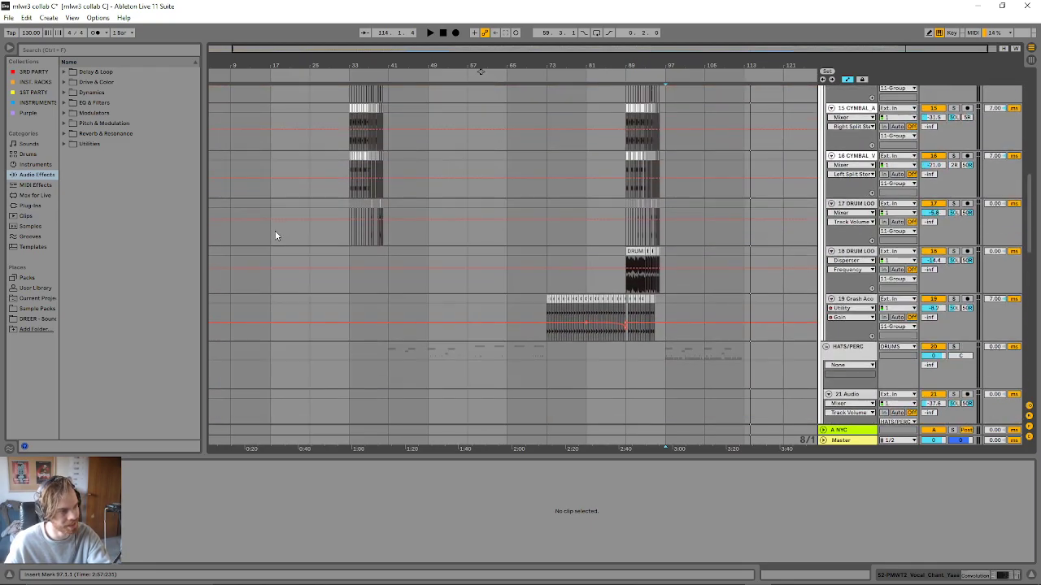
pyautogui.scroll(12, 275, 236)
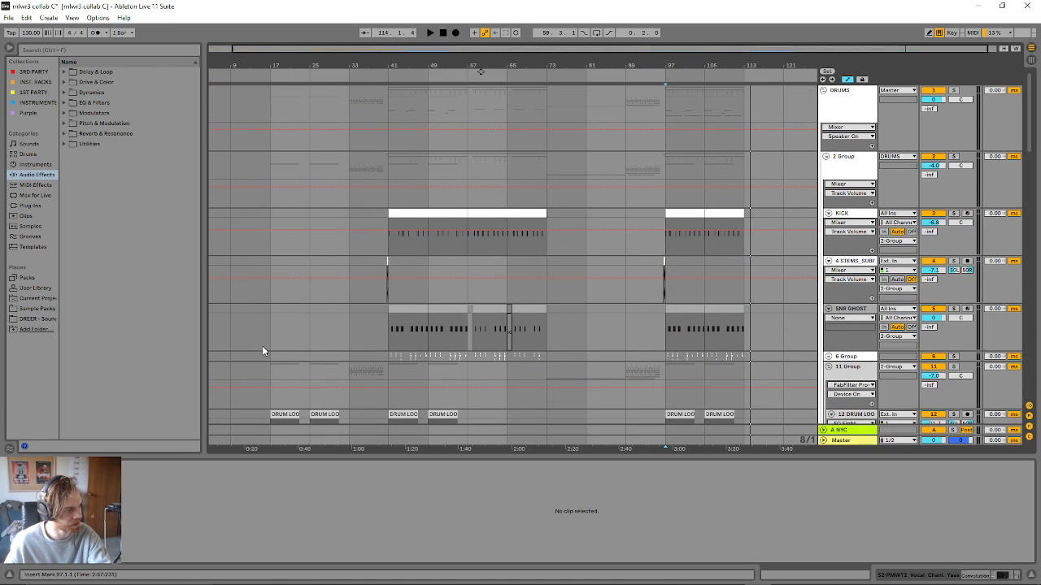
pyautogui.scroll(-3, 255, 341)
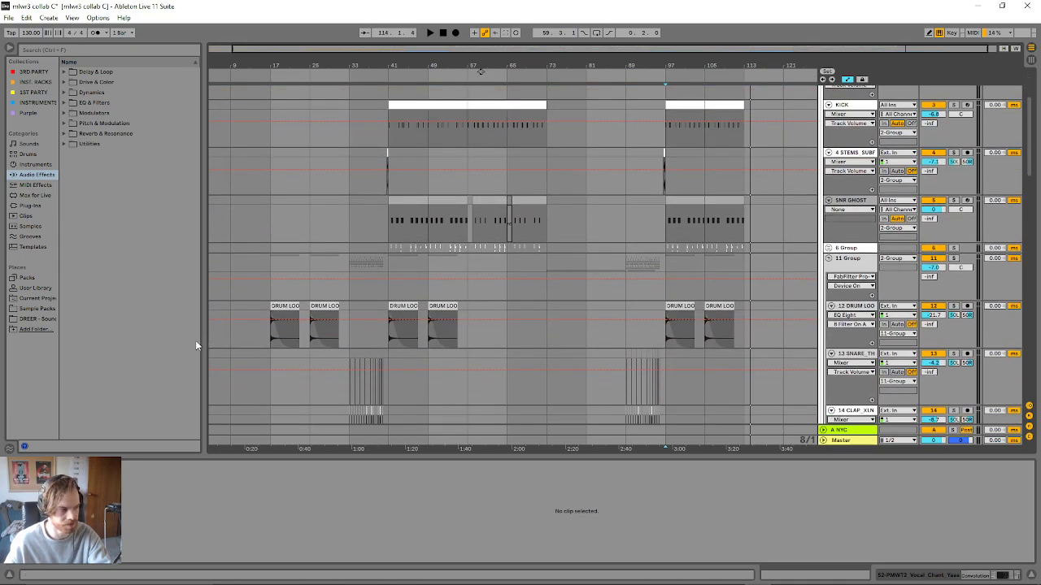
pyautogui.click(821, 245)
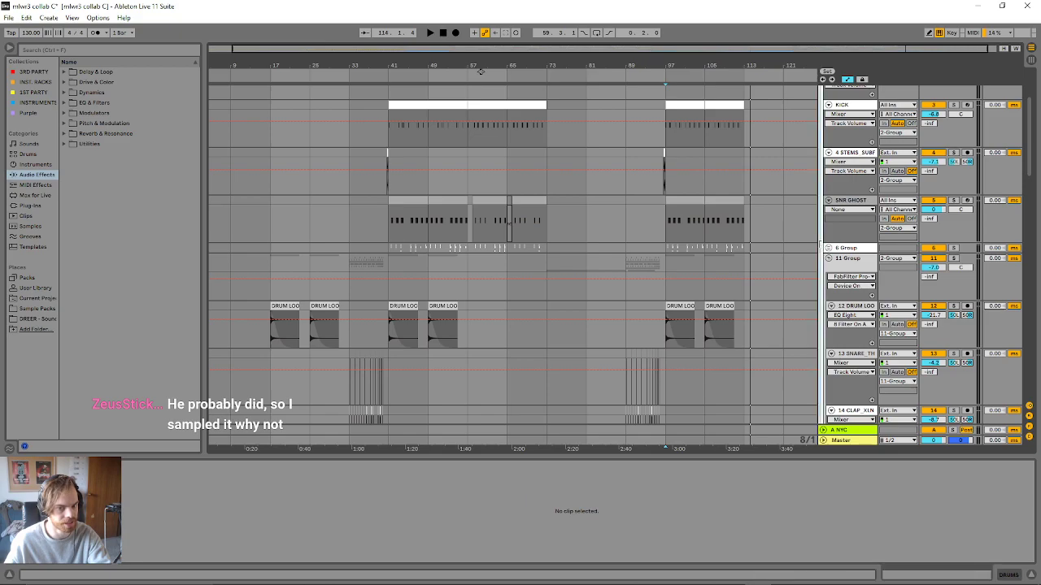
pyautogui.click(830, 248)
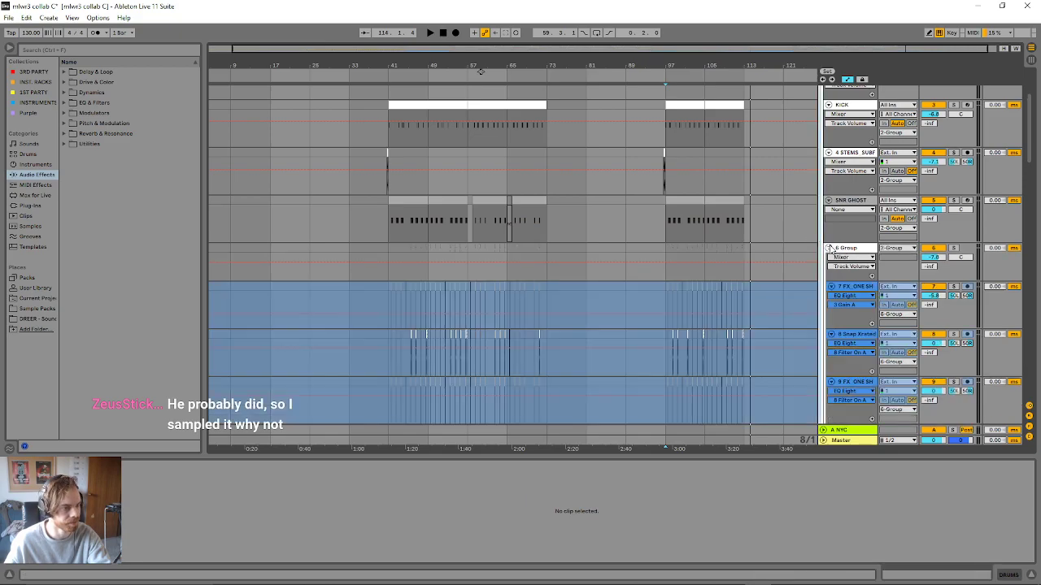
# - Examine the layers inside 6 Group and the drum loop, cymbal and hat tracks below it
pyautogui.scroll(-2, 414, 362)
pyautogui.scroll(-2, 394, 296)
pyautogui.click(393, 291)
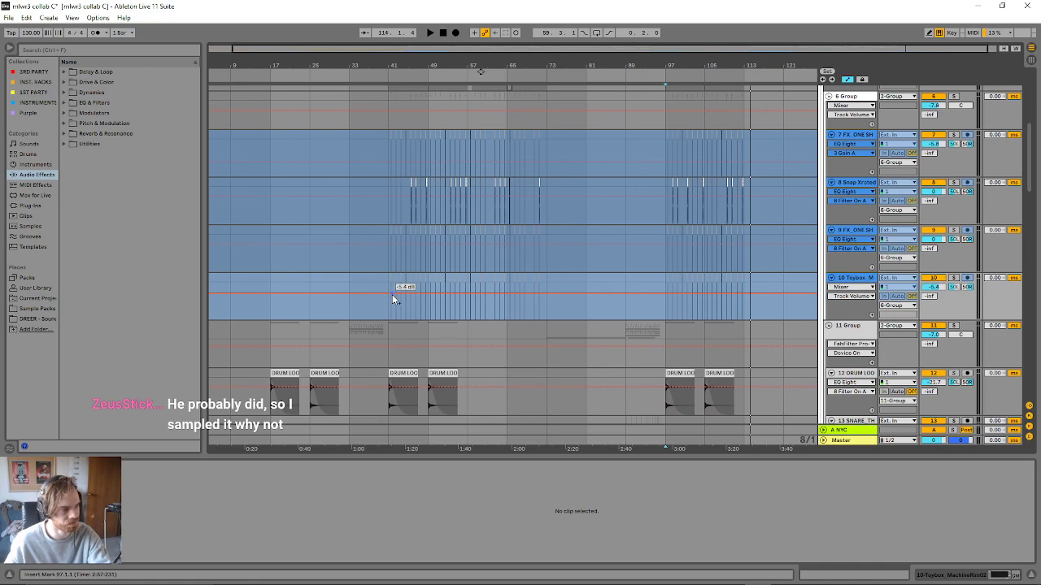
pyautogui.scroll(1, 622, 278)
pyautogui.scroll(-6, 491, 281)
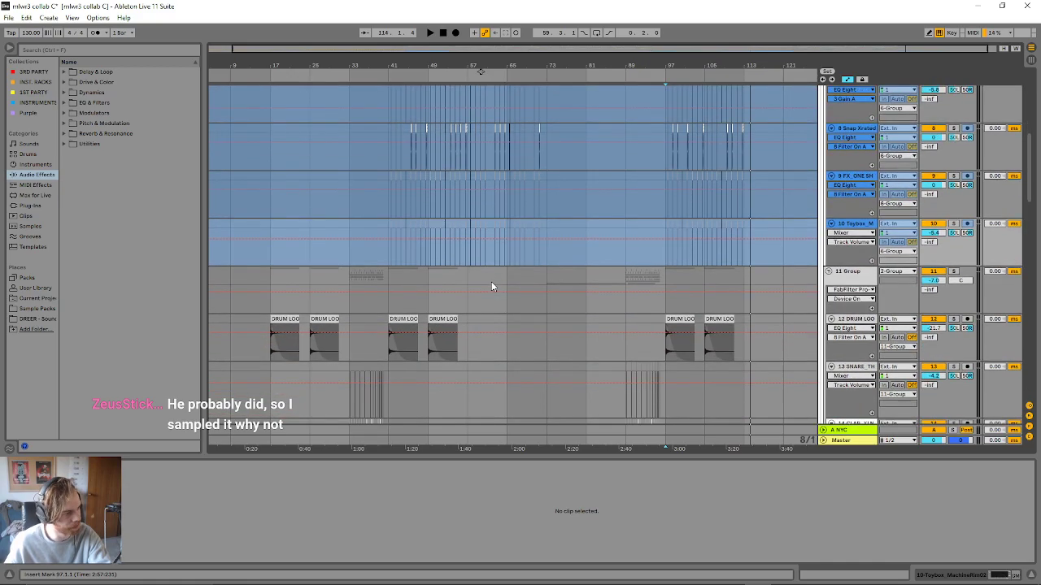
pyautogui.scroll(-9, 471, 290)
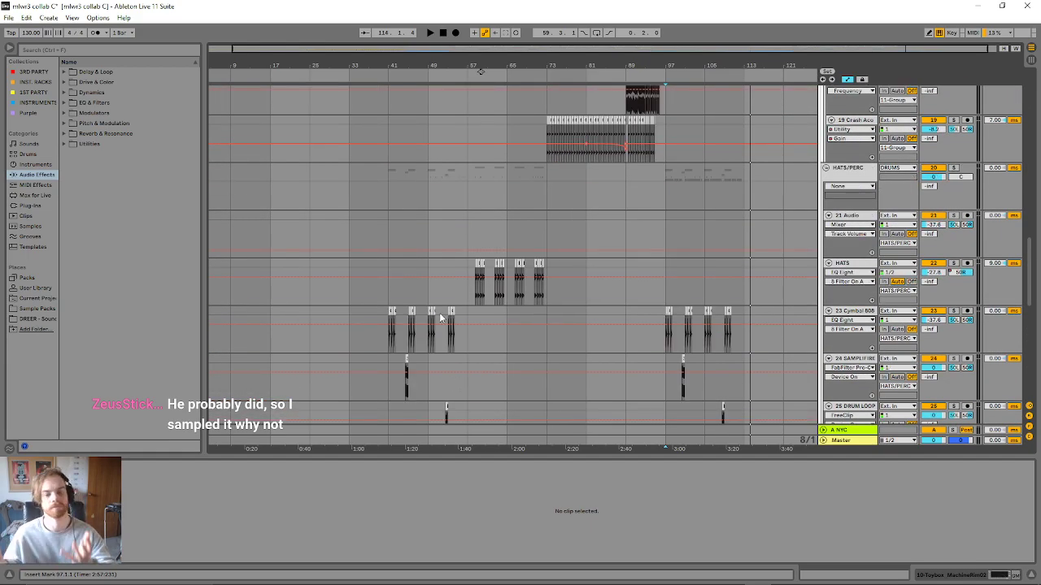
pyautogui.scroll(-2, 380, 335)
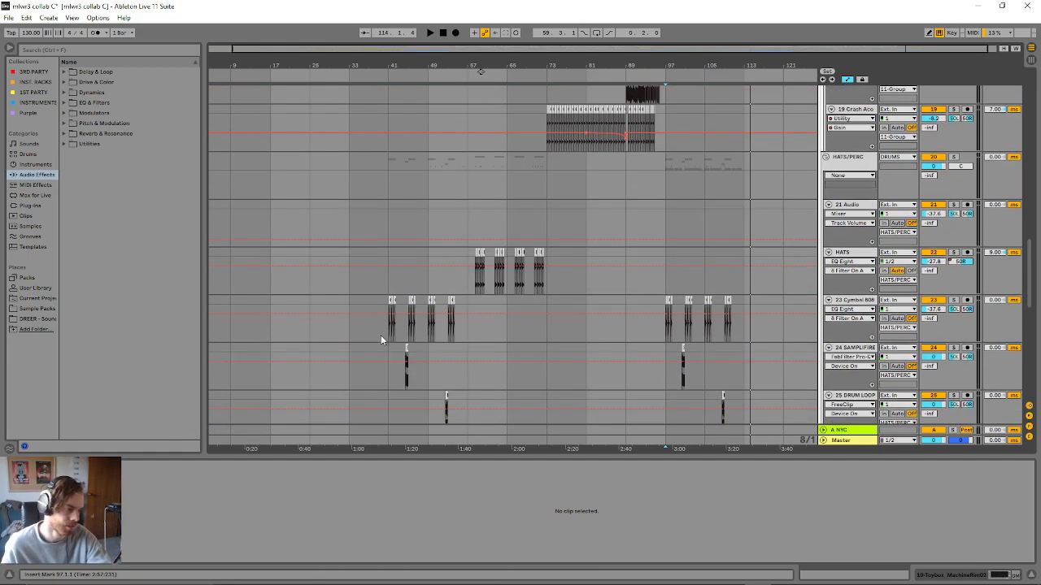
pyautogui.scroll(14, 361, 367)
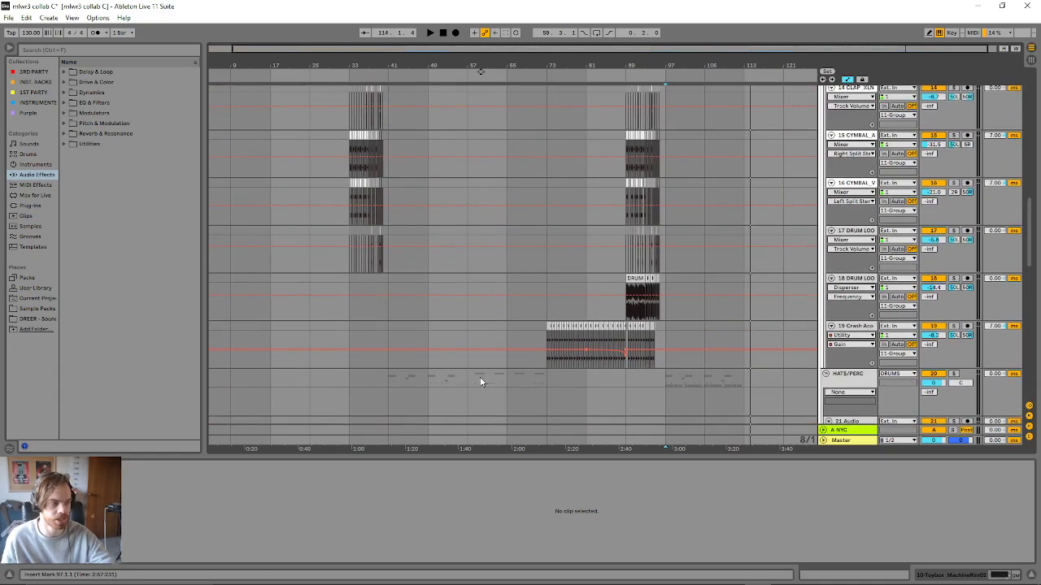
pyautogui.scroll(4, 402, 199)
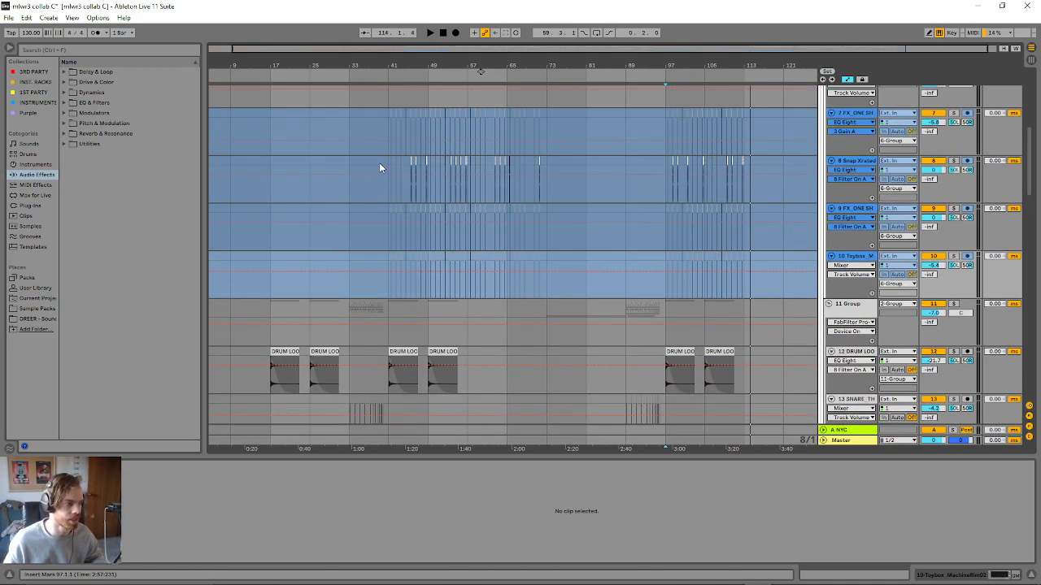
# - Play the first drop from bar 41 with the 6 Group layers in view
pyautogui.click(384, 141)
pyautogui.click(386, 129)
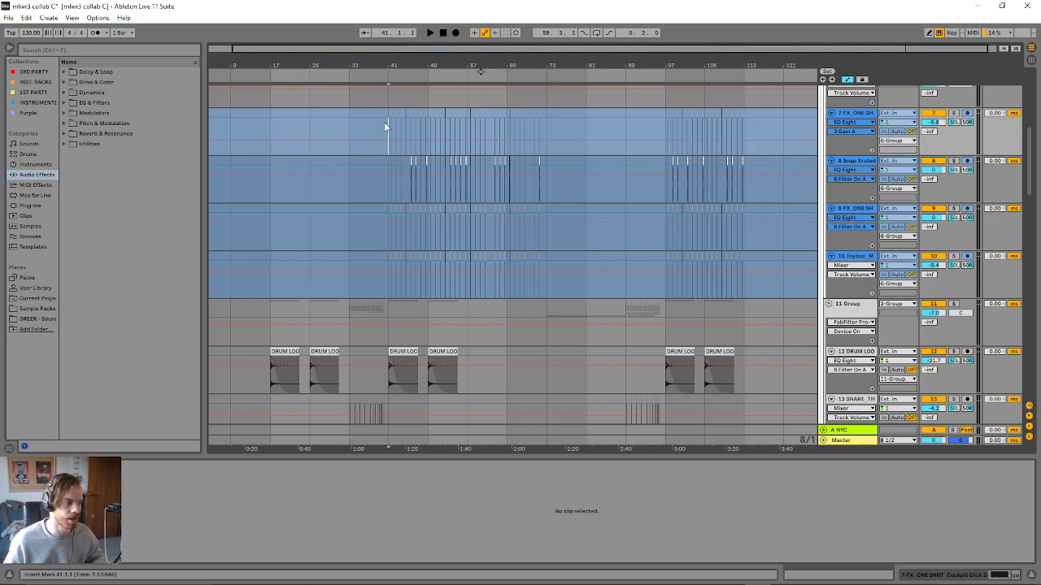
pyautogui.scroll(5, 389, 124)
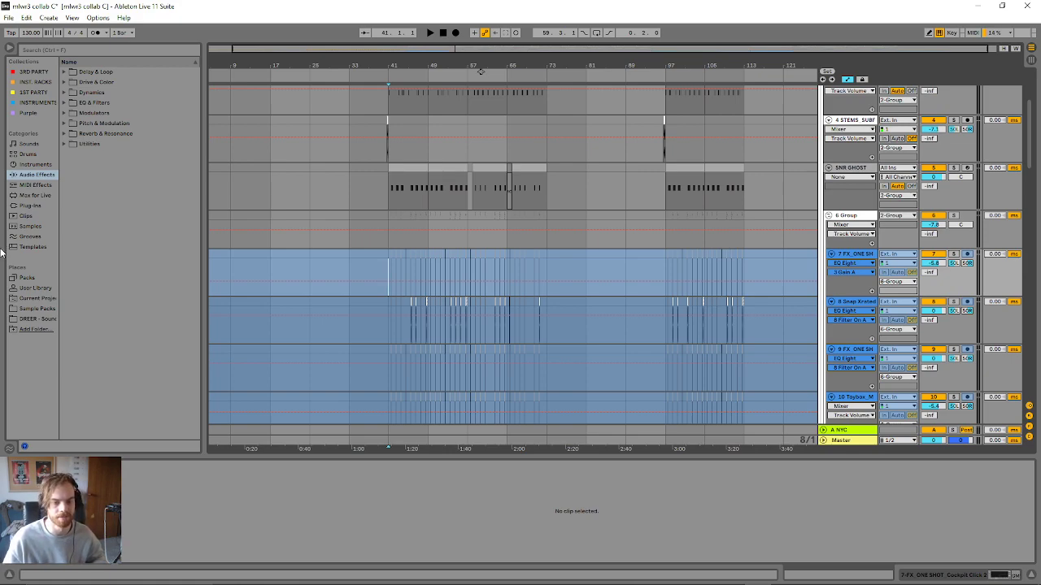
pyautogui.press('space')
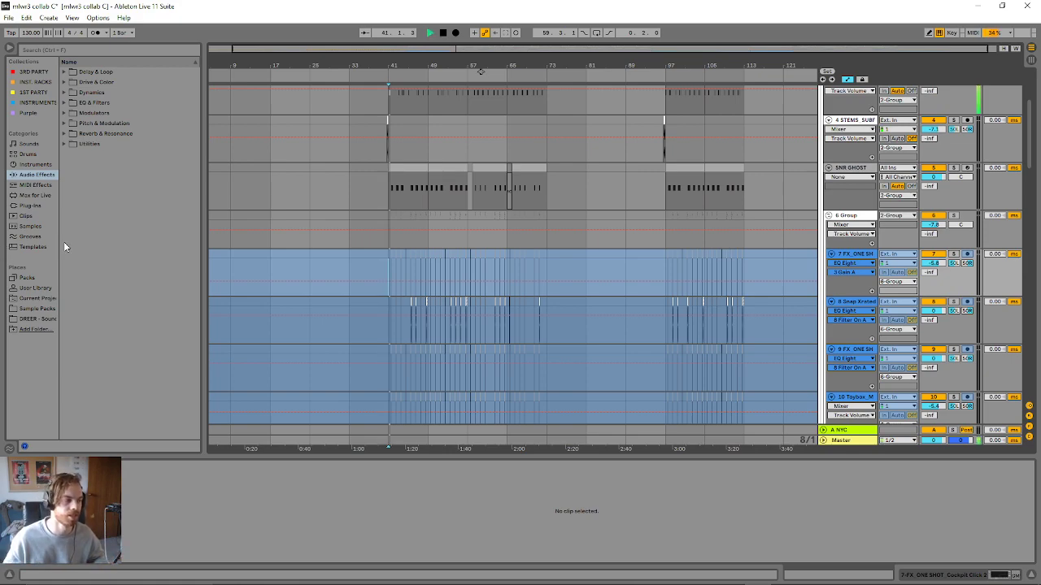
pyautogui.scroll(-3, 771, 335)
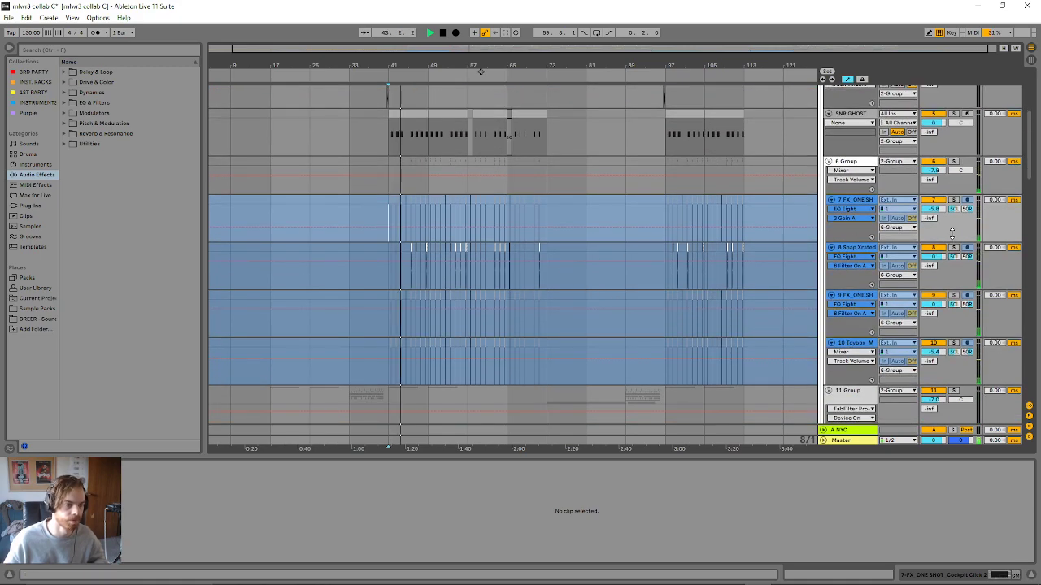
# - Solo 6 Group and replay its layers from bar 41, focusing on bars 37 to 54
pyautogui.press('space')
pyautogui.press('space')
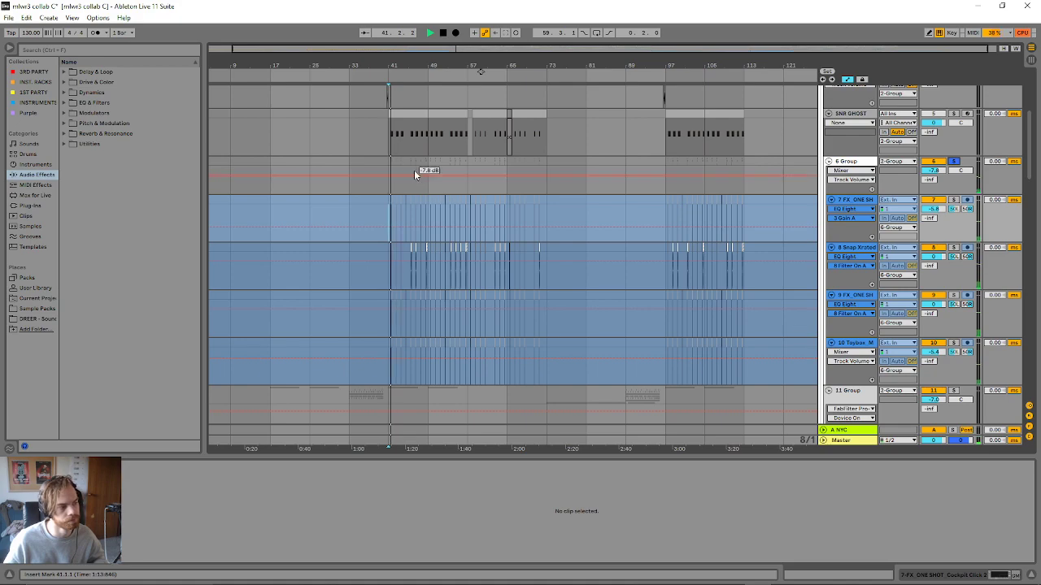
pyautogui.moveTo(441, 49); pyautogui.dragTo(451, 103)
pyautogui.press('space')
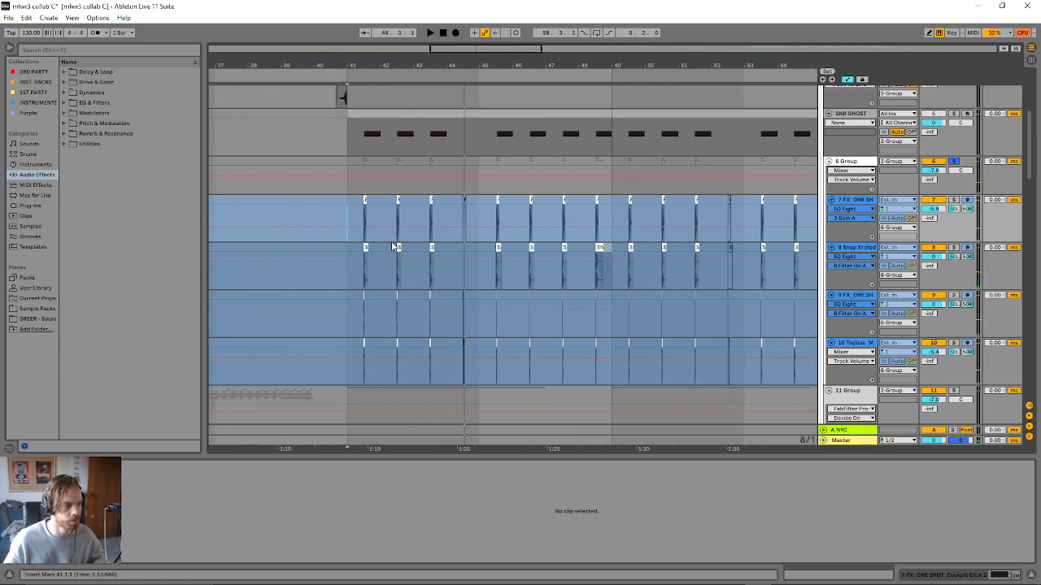
# - Inspect the sample waveforms of the Snap Xrated, FX_ONE SHOT Mechanism and Toybox_MachineRim02 clips in bars 41 and 42
pyautogui.click(398, 247)
pyautogui.click(354, 258)
pyautogui.click(367, 248)
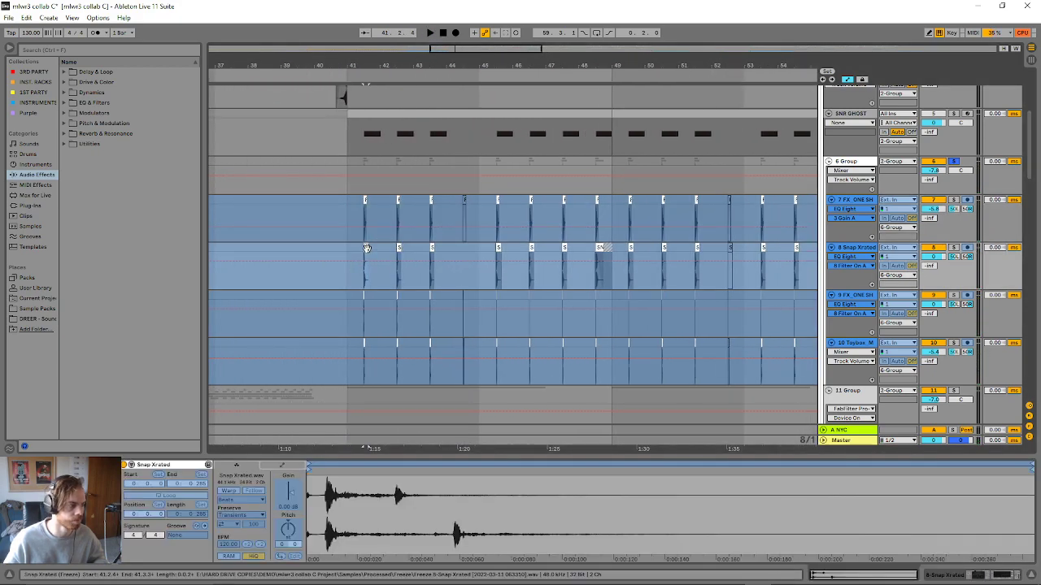
pyautogui.click(363, 295)
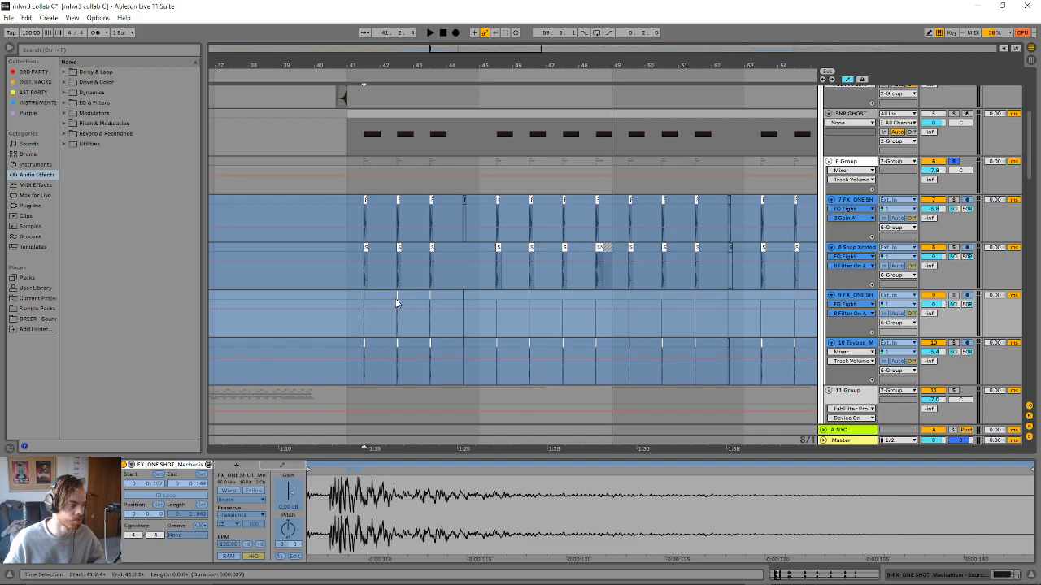
pyautogui.click(400, 348)
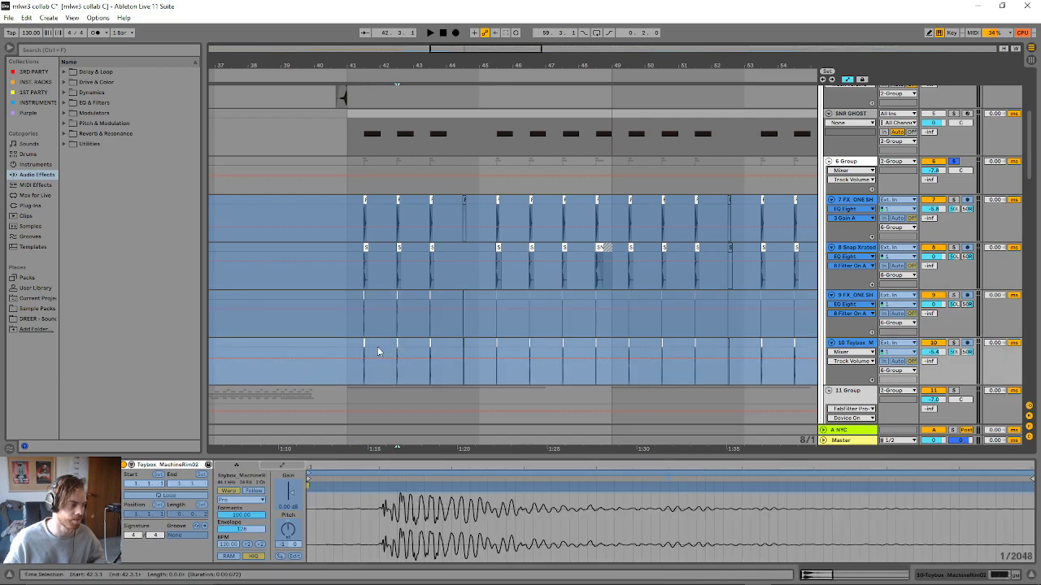
pyautogui.click(363, 343)
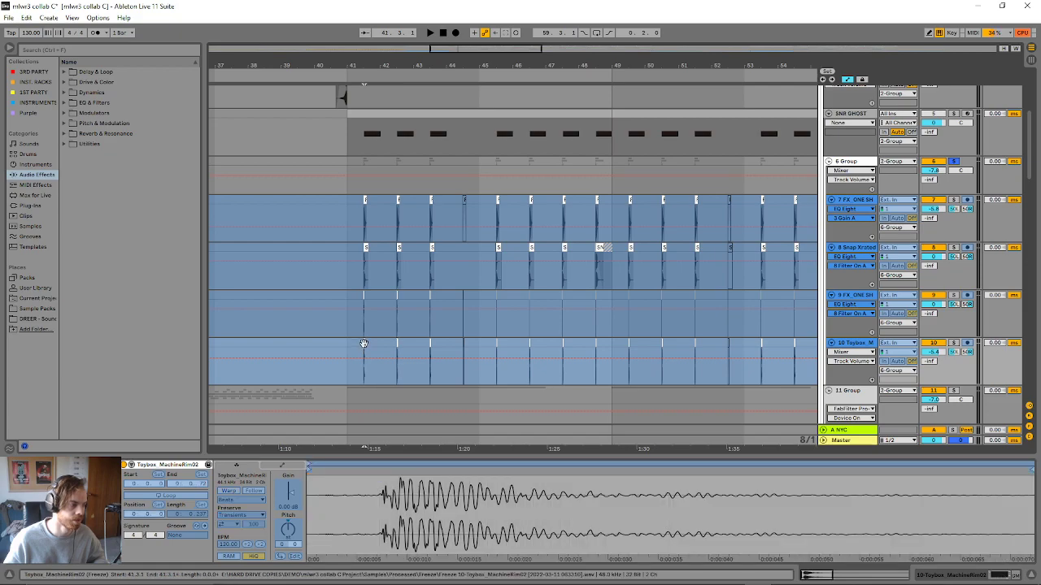
pyautogui.click(396, 344)
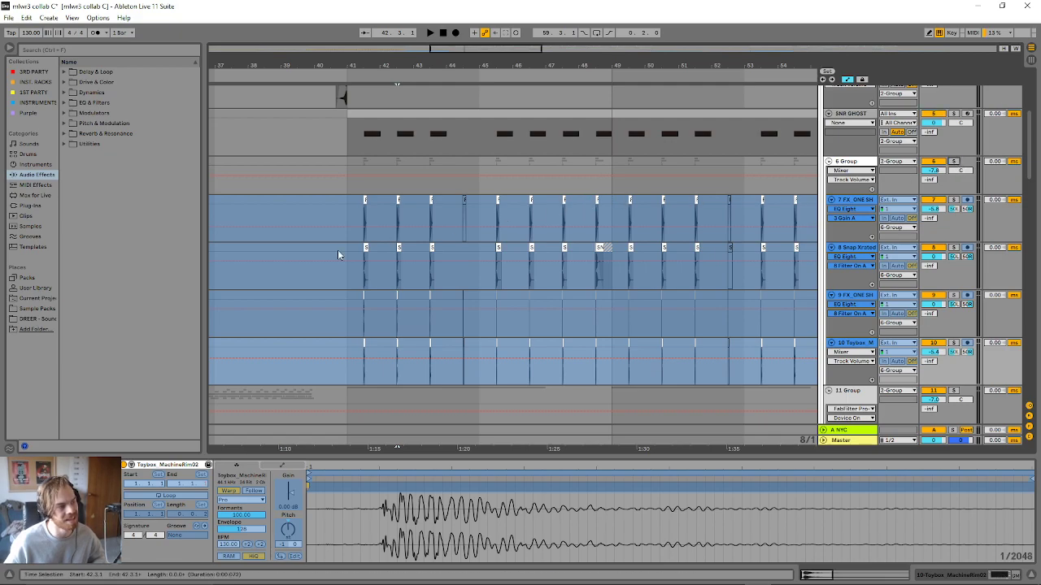
# - Inspect the FX_ONE SHOT Cockpit Click 2 clip on track 7 and play the layered hits in context
pyautogui.click(364, 208)
pyautogui.press('space')
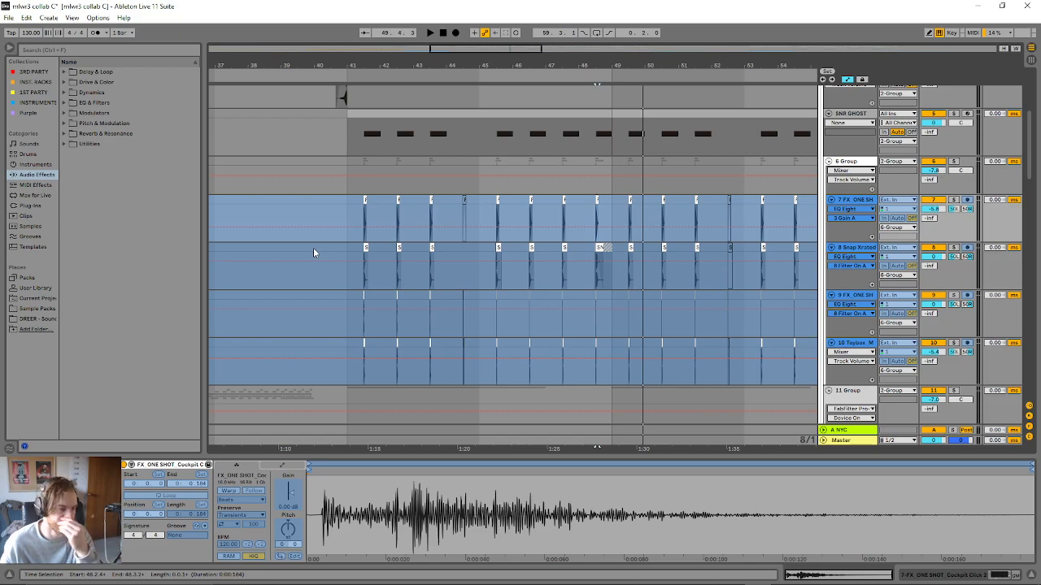
pyautogui.scroll(-1, 381, 250)
pyautogui.scroll(1, 380, 250)
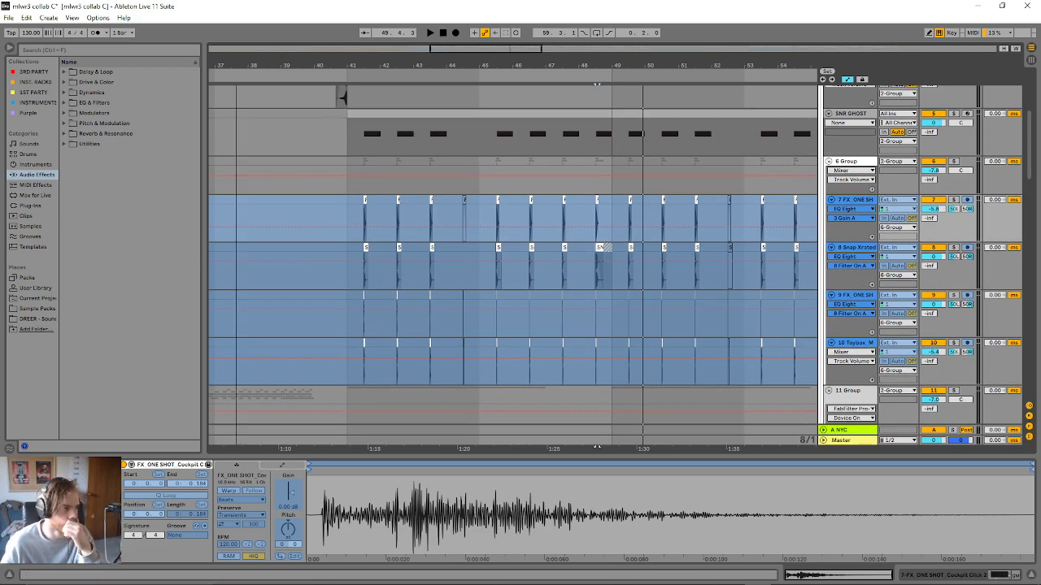
# - Compare the start offsets and waveforms of the four layered clips around 41.3, toggling solo on the Toybox track
pyautogui.moveTo(431, 47); pyautogui.dragTo(458, 48)
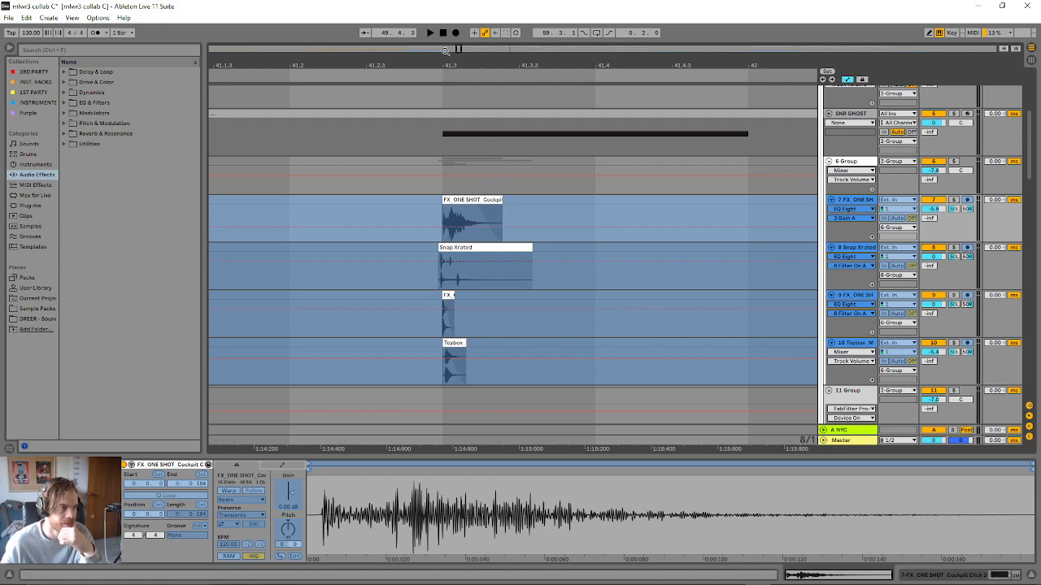
pyautogui.moveTo(457, 51); pyautogui.dragTo(626, 91)
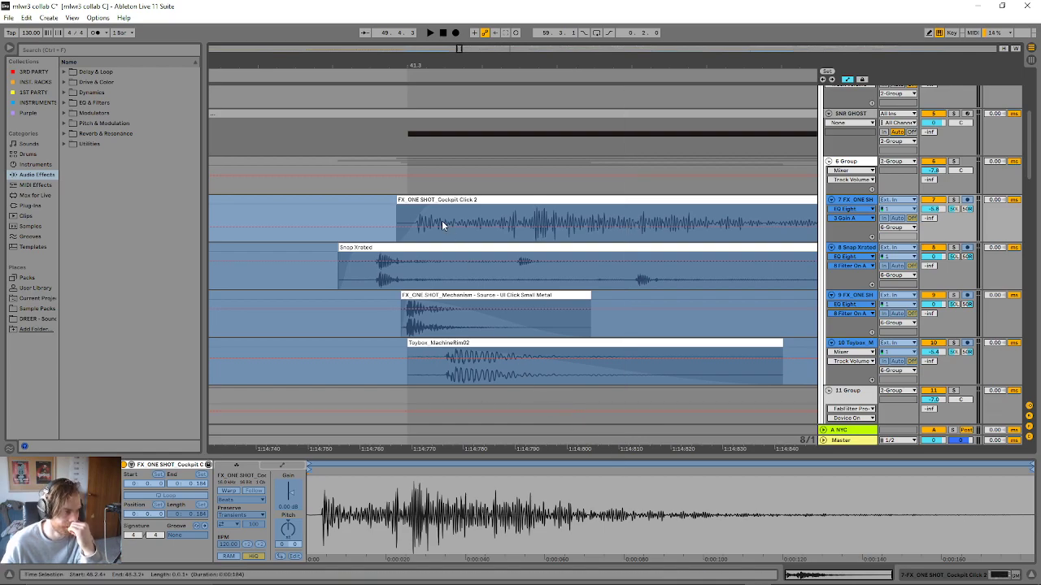
pyautogui.scroll(1, 465, 290)
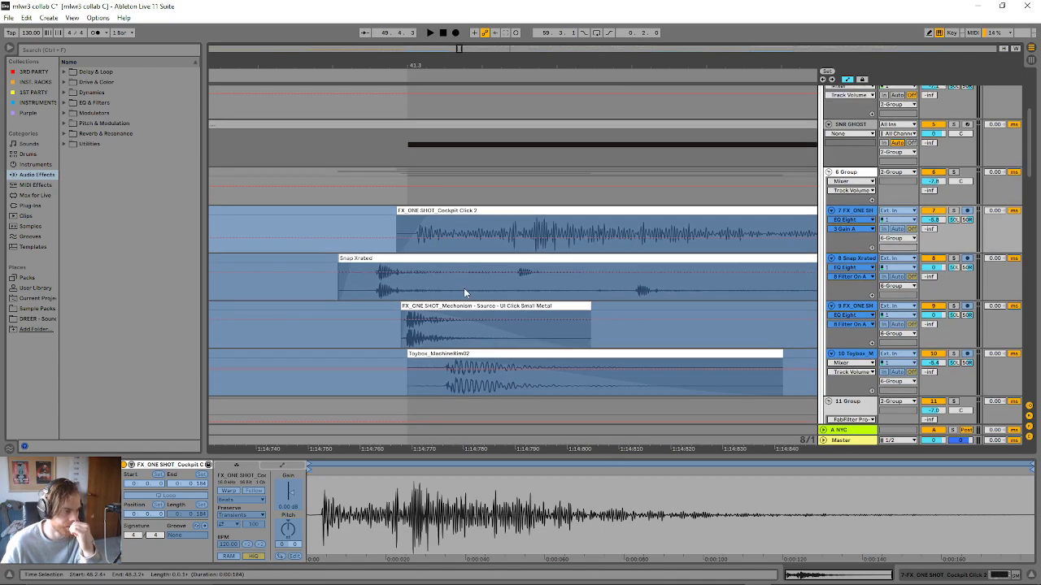
pyautogui.click(425, 258)
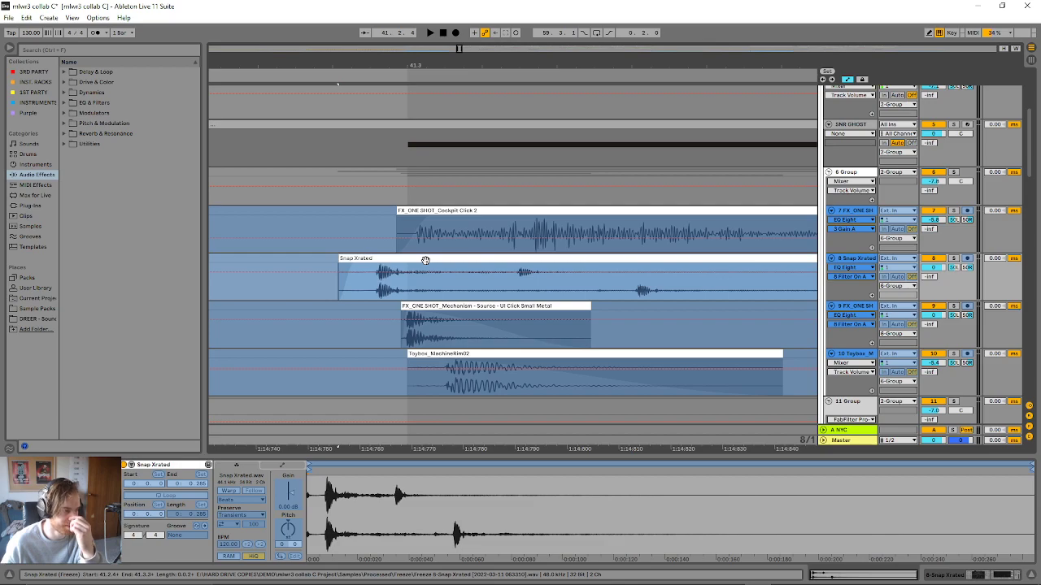
pyautogui.click(431, 306)
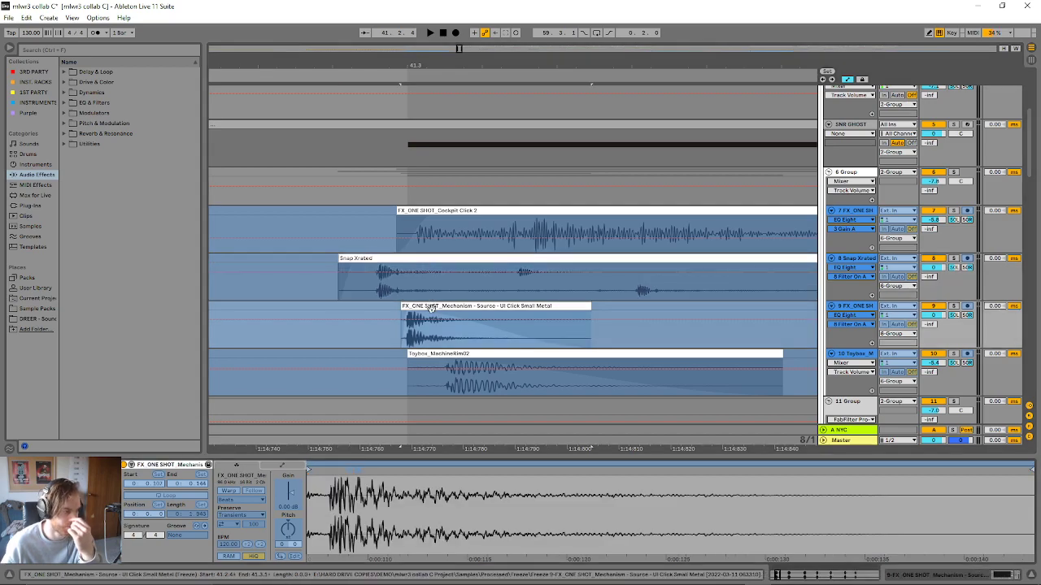
pyautogui.click(464, 355)
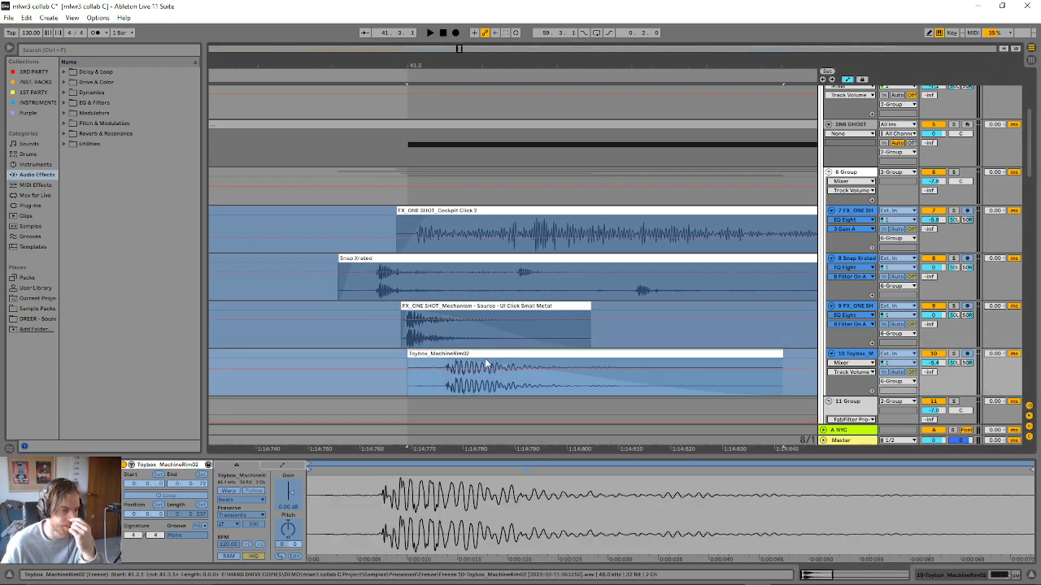
pyautogui.click(953, 356)
pyautogui.click(952, 355)
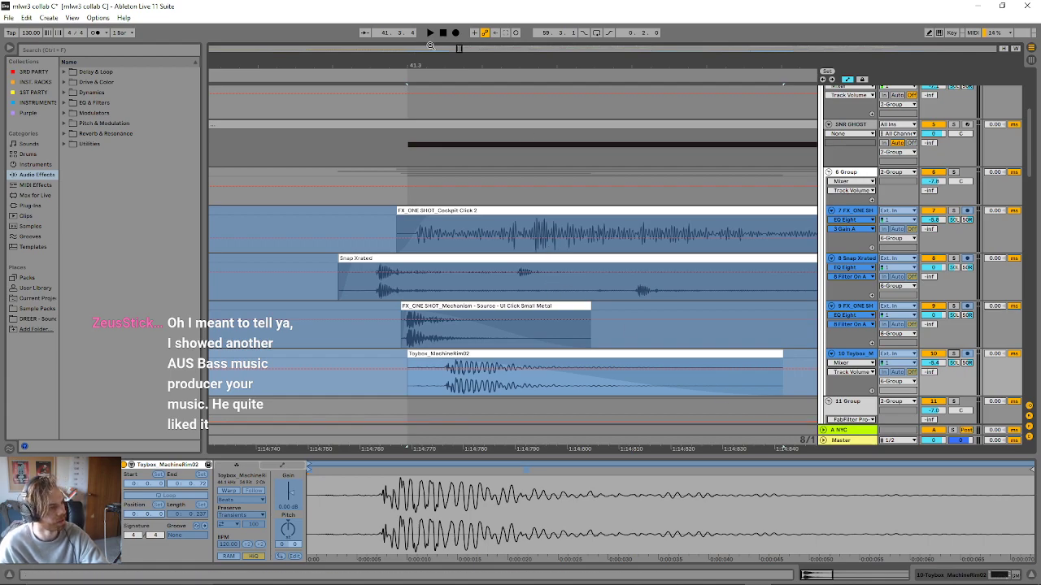
# - Show the full arrangement again and hide the clip detail view to reveal more drum tracks
pyautogui.moveTo(456, 48); pyautogui.dragTo(458, 6)
pyautogui.scroll(2, 479, 232)
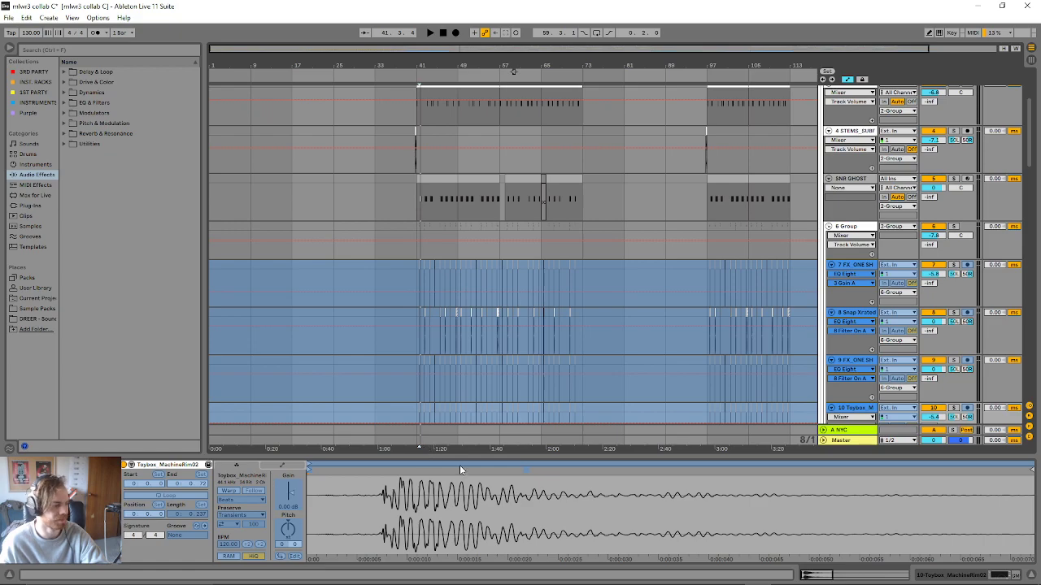
pyautogui.moveTo(462, 456); pyautogui.dragTo(414, 580)
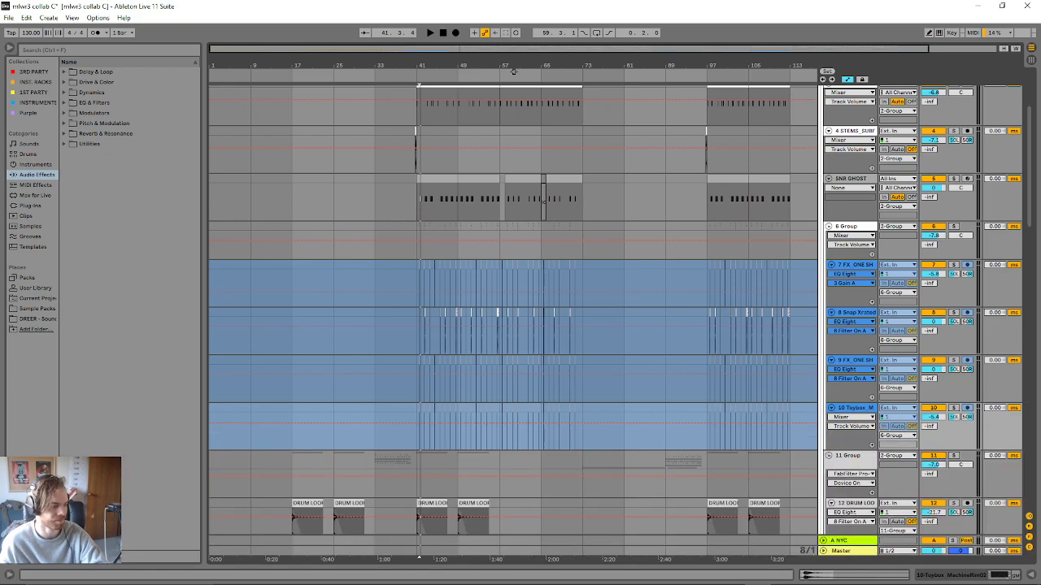
pyautogui.click(429, 499)
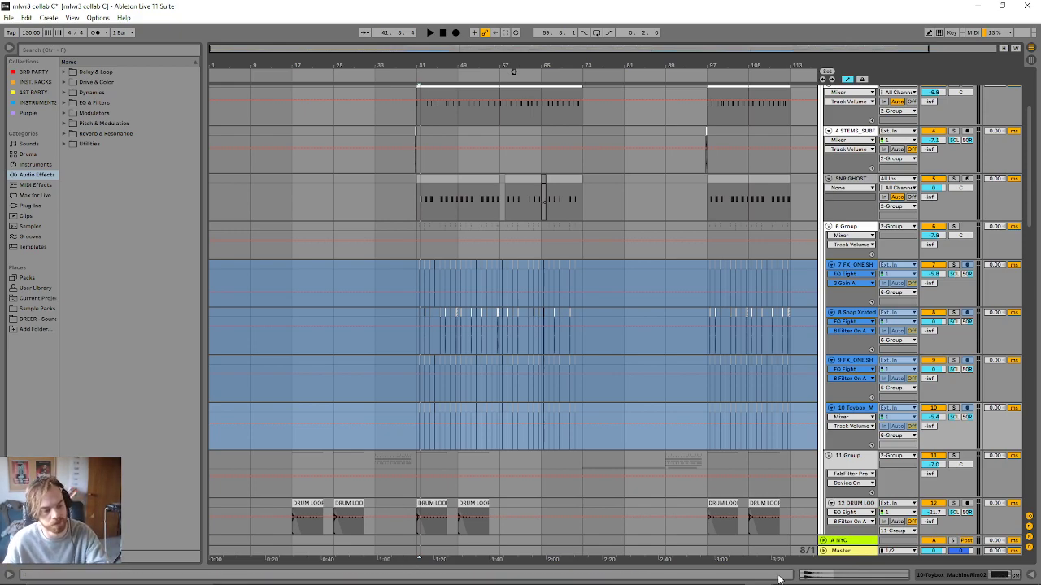
# - Fold the 11 Group, HATS/PERC and 2 Group tracks to reveal the SIDECHAIN group and the tracks below it
pyautogui.click(829, 456)
pyautogui.click(824, 475)
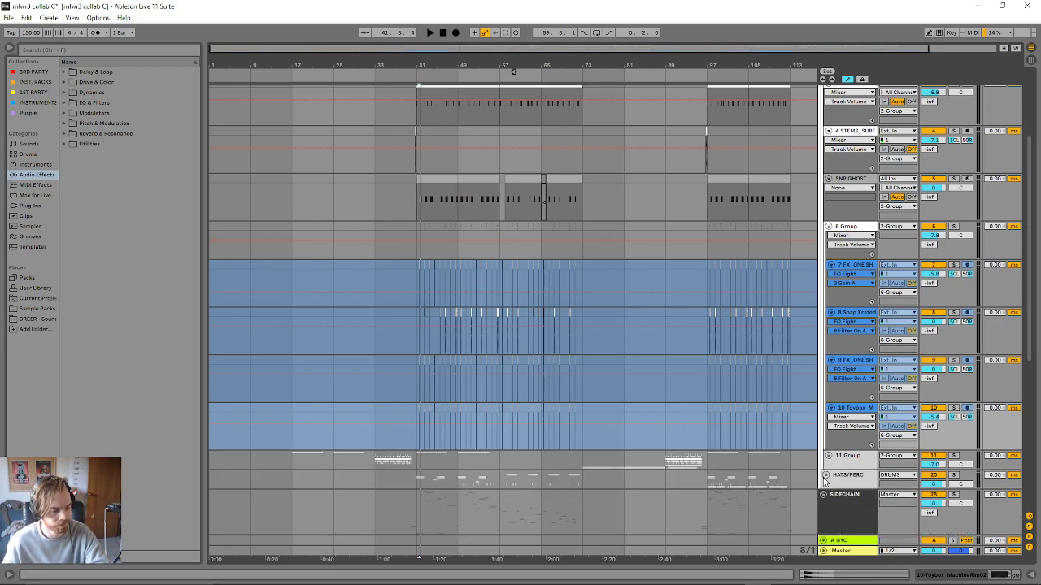
pyautogui.scroll(-1, 794, 480)
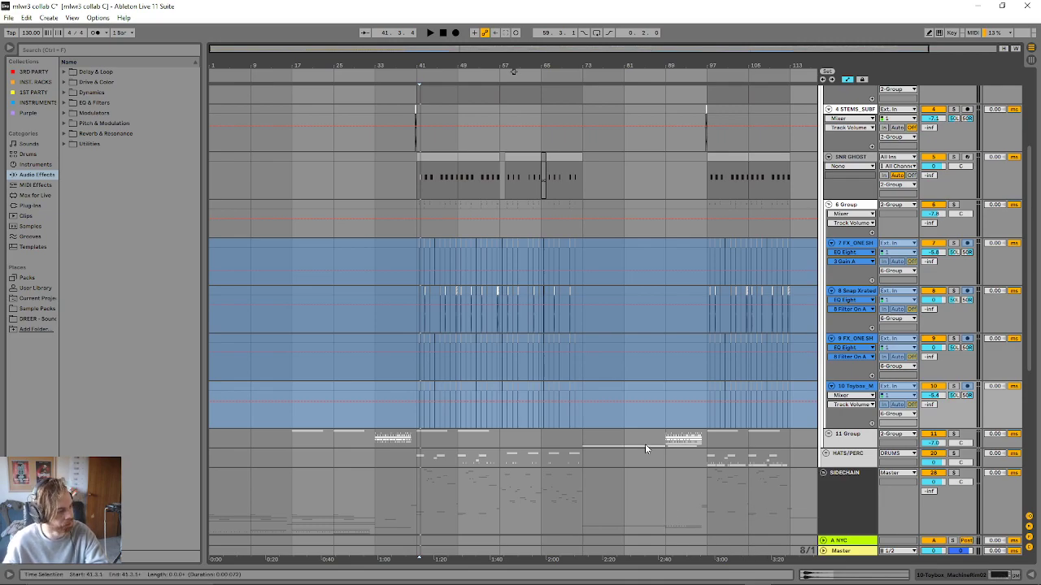
pyautogui.scroll(6, 645, 444)
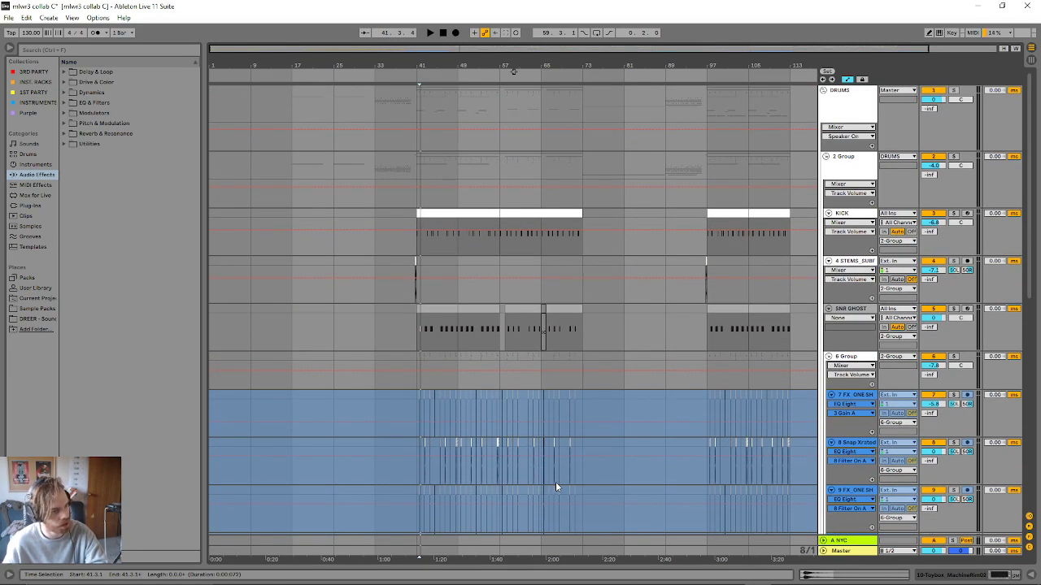
pyautogui.click(827, 158)
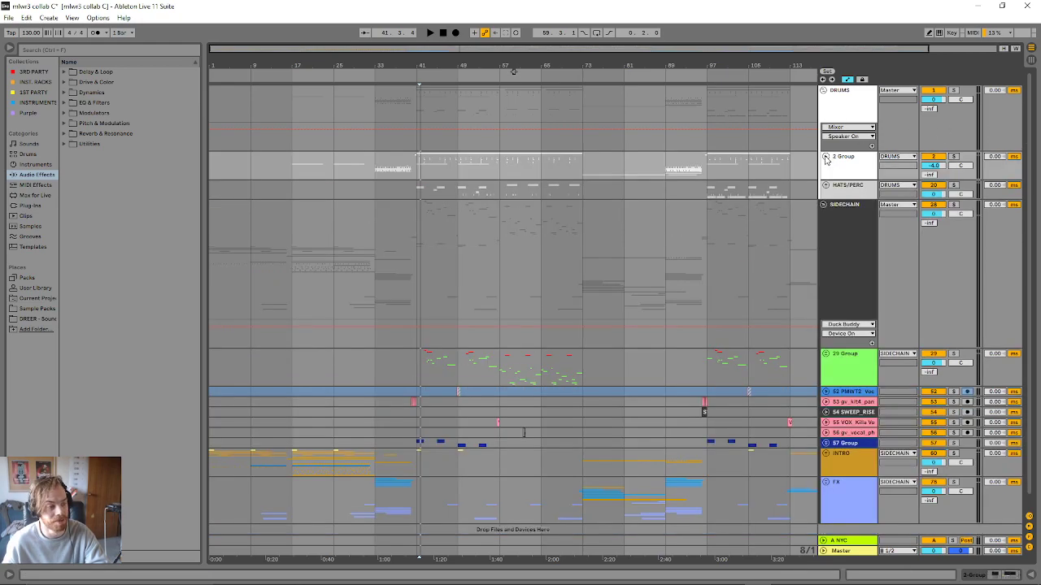
# - Show the SIDECHAIN group's device chain and unfold both Duck Buddy devices to inspect their KICK and SNR GHOST ducking curves
pyautogui.click(844, 322)
pyautogui.click(844, 301)
pyautogui.doubleClick(845, 301)
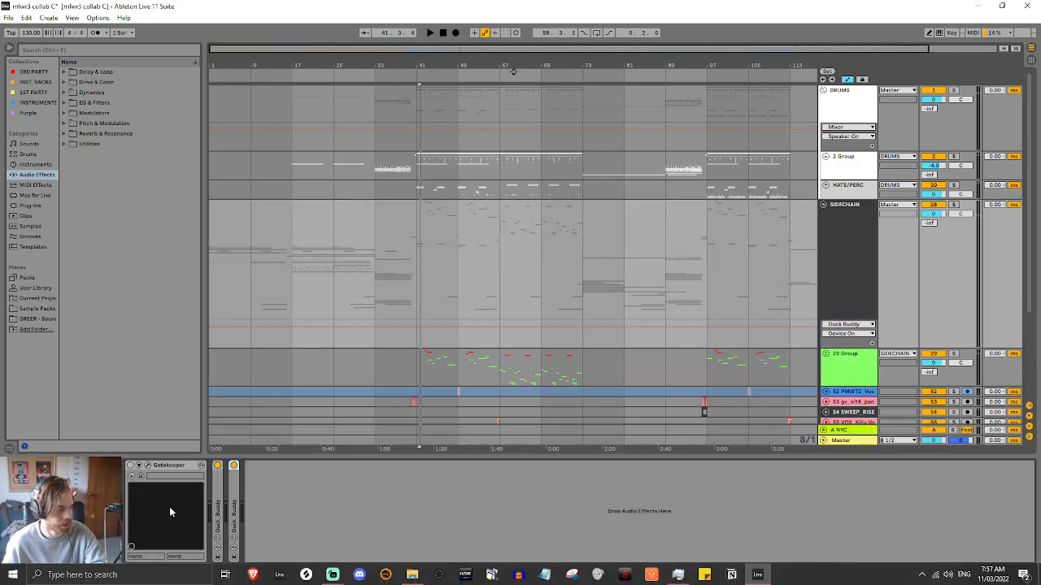
pyautogui.doubleClick(221, 509)
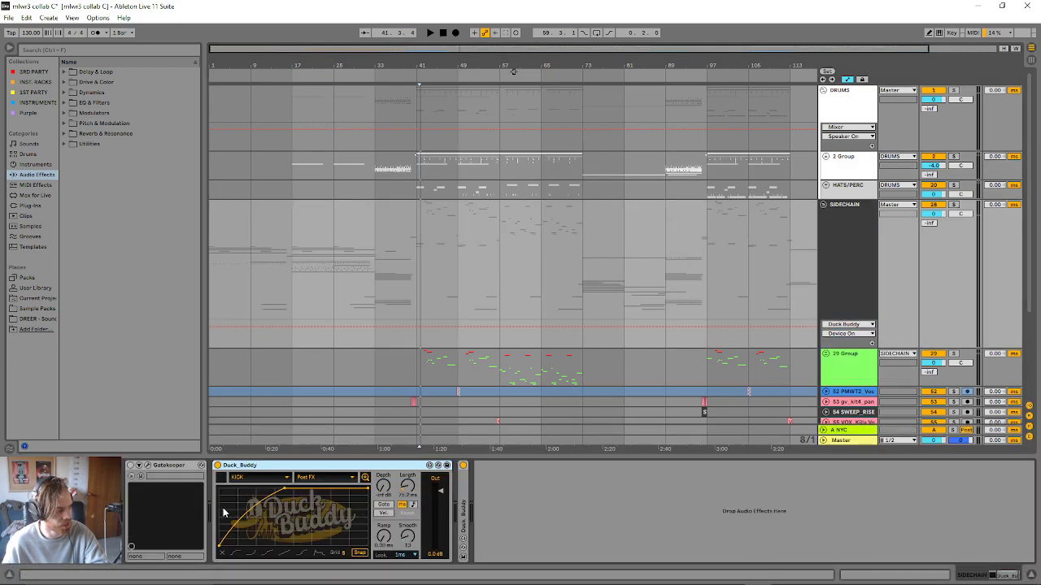
pyautogui.doubleClick(463, 509)
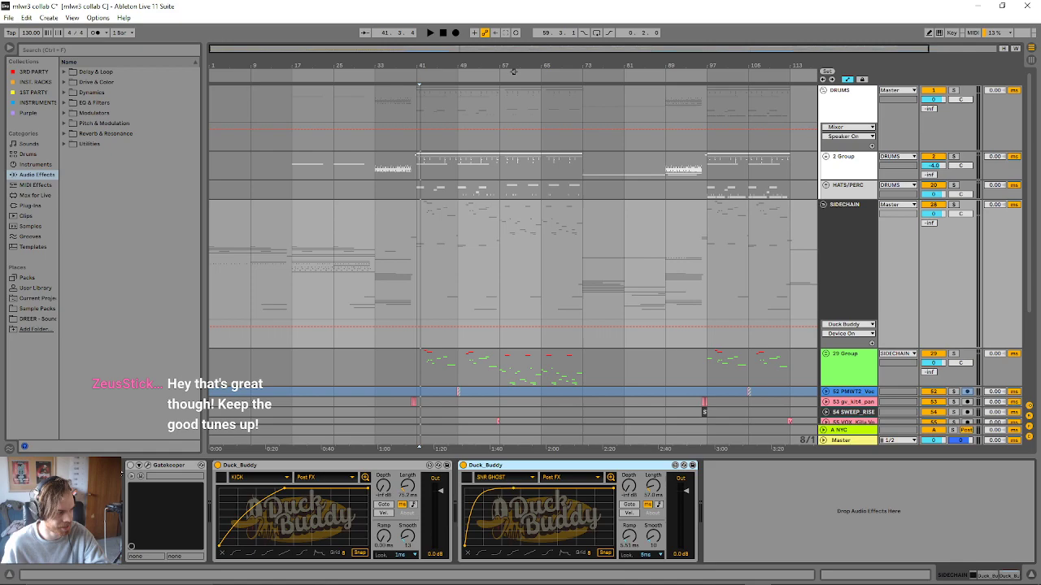
# - Inspect the Gatekeeper plug-in's interface on the SIDECHAIN group, close it and return to the two Duck Buddy devices
pyautogui.click(148, 466)
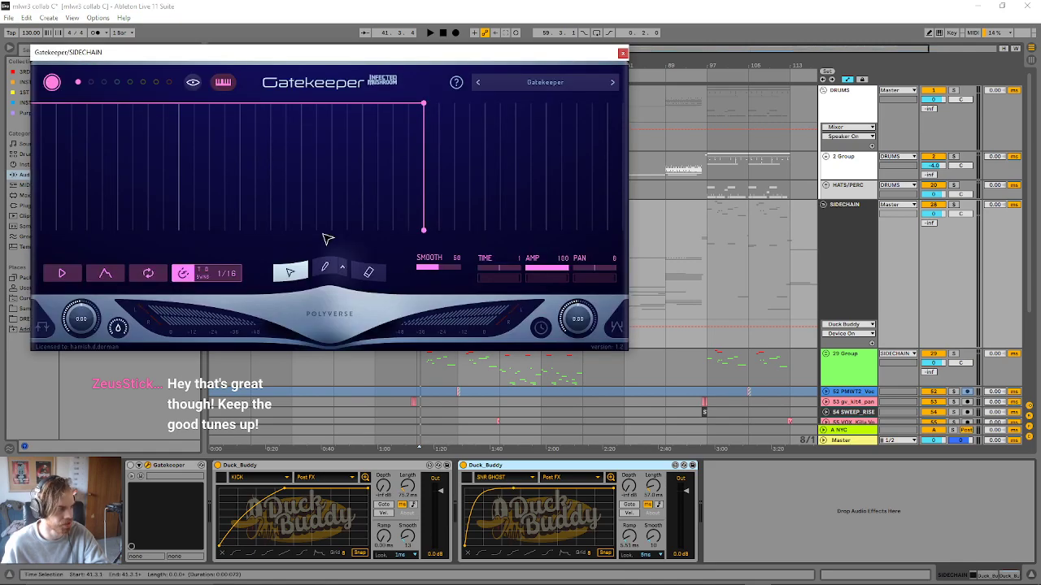
pyautogui.click(626, 53)
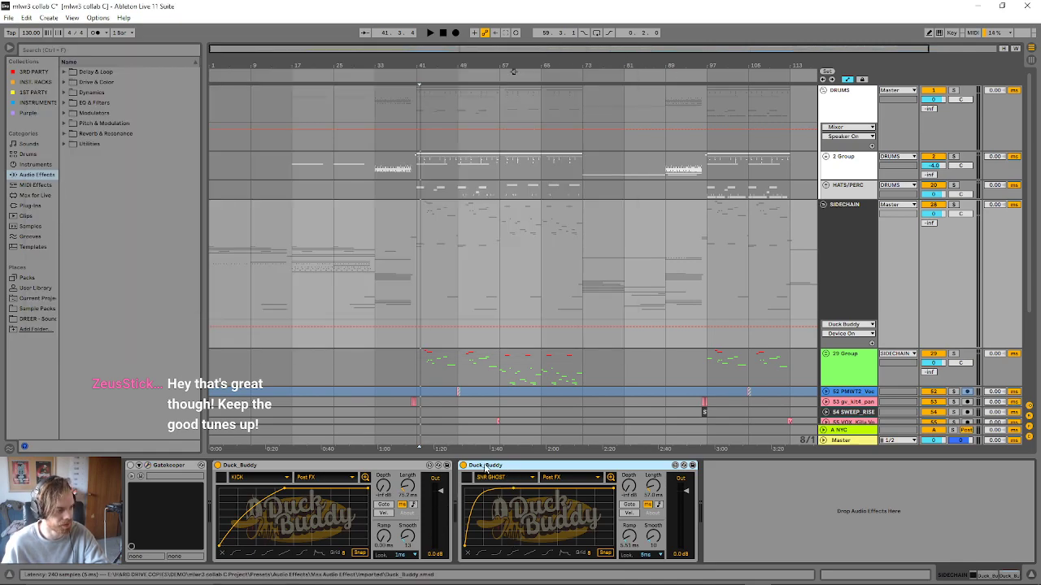
pyautogui.click(444, 392)
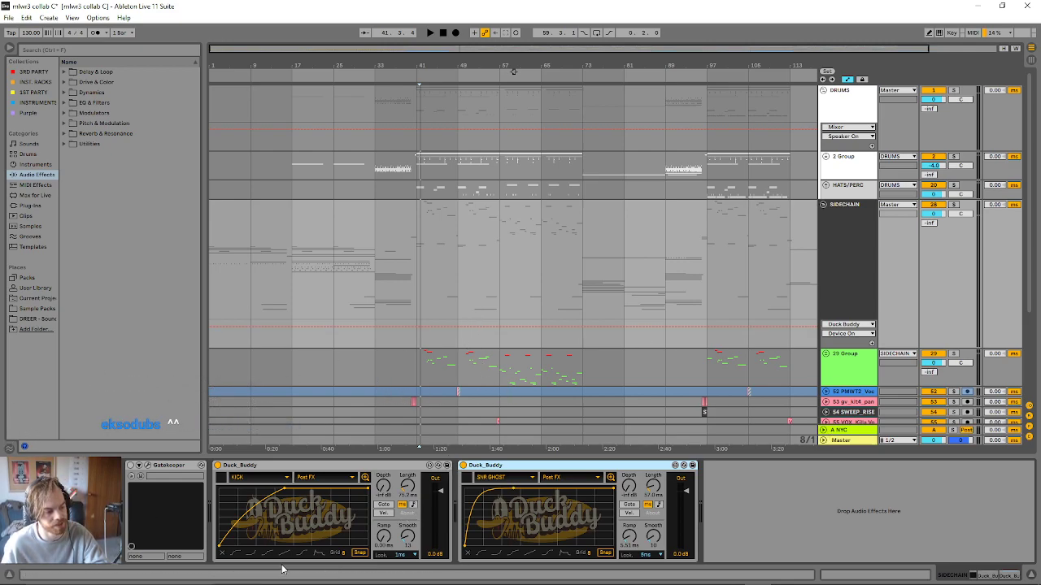
pyautogui.moveTo(571, 583)
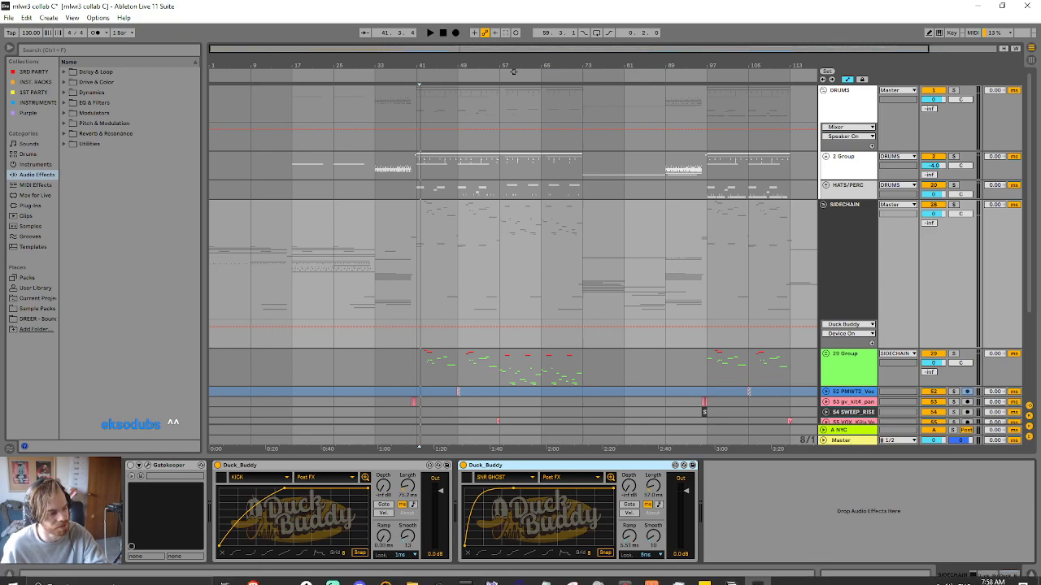